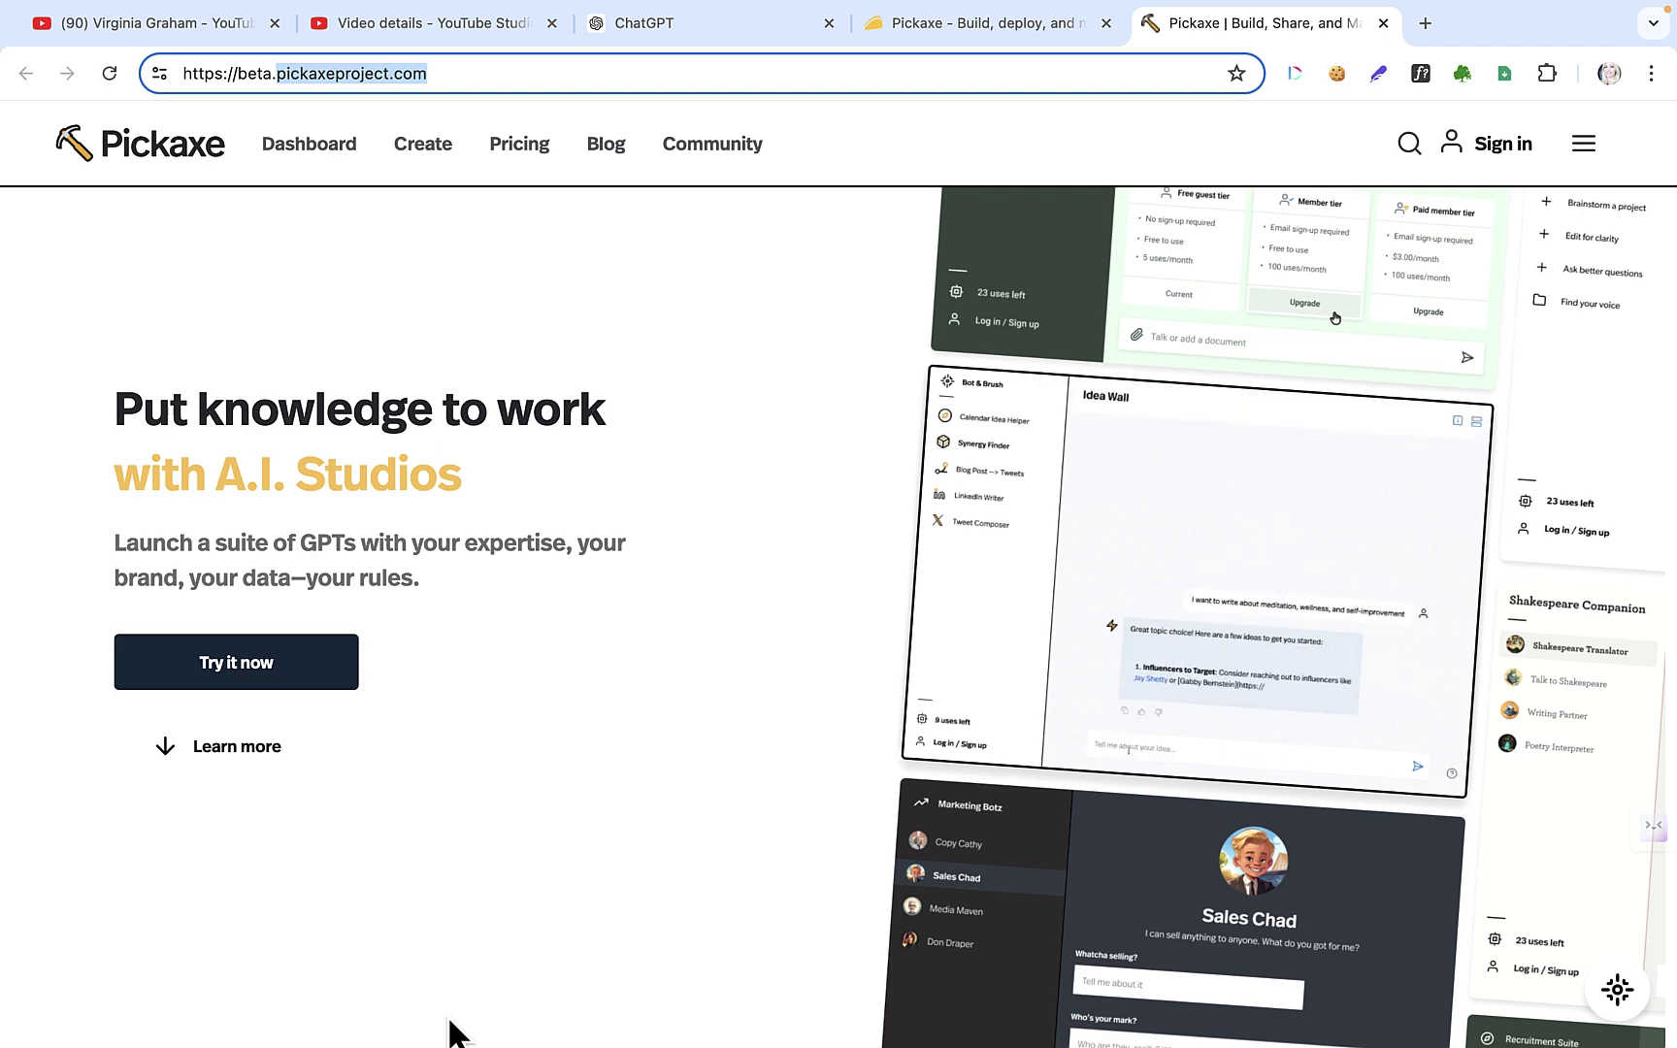
- Scroll the Pickaxe homepage's feature and template sections down to the embed-anywhere Startup Coach demo
{"action": "scroll", "coordinate": [452, 1031], "scroll_direction": "down", "scroll_amount": 15}
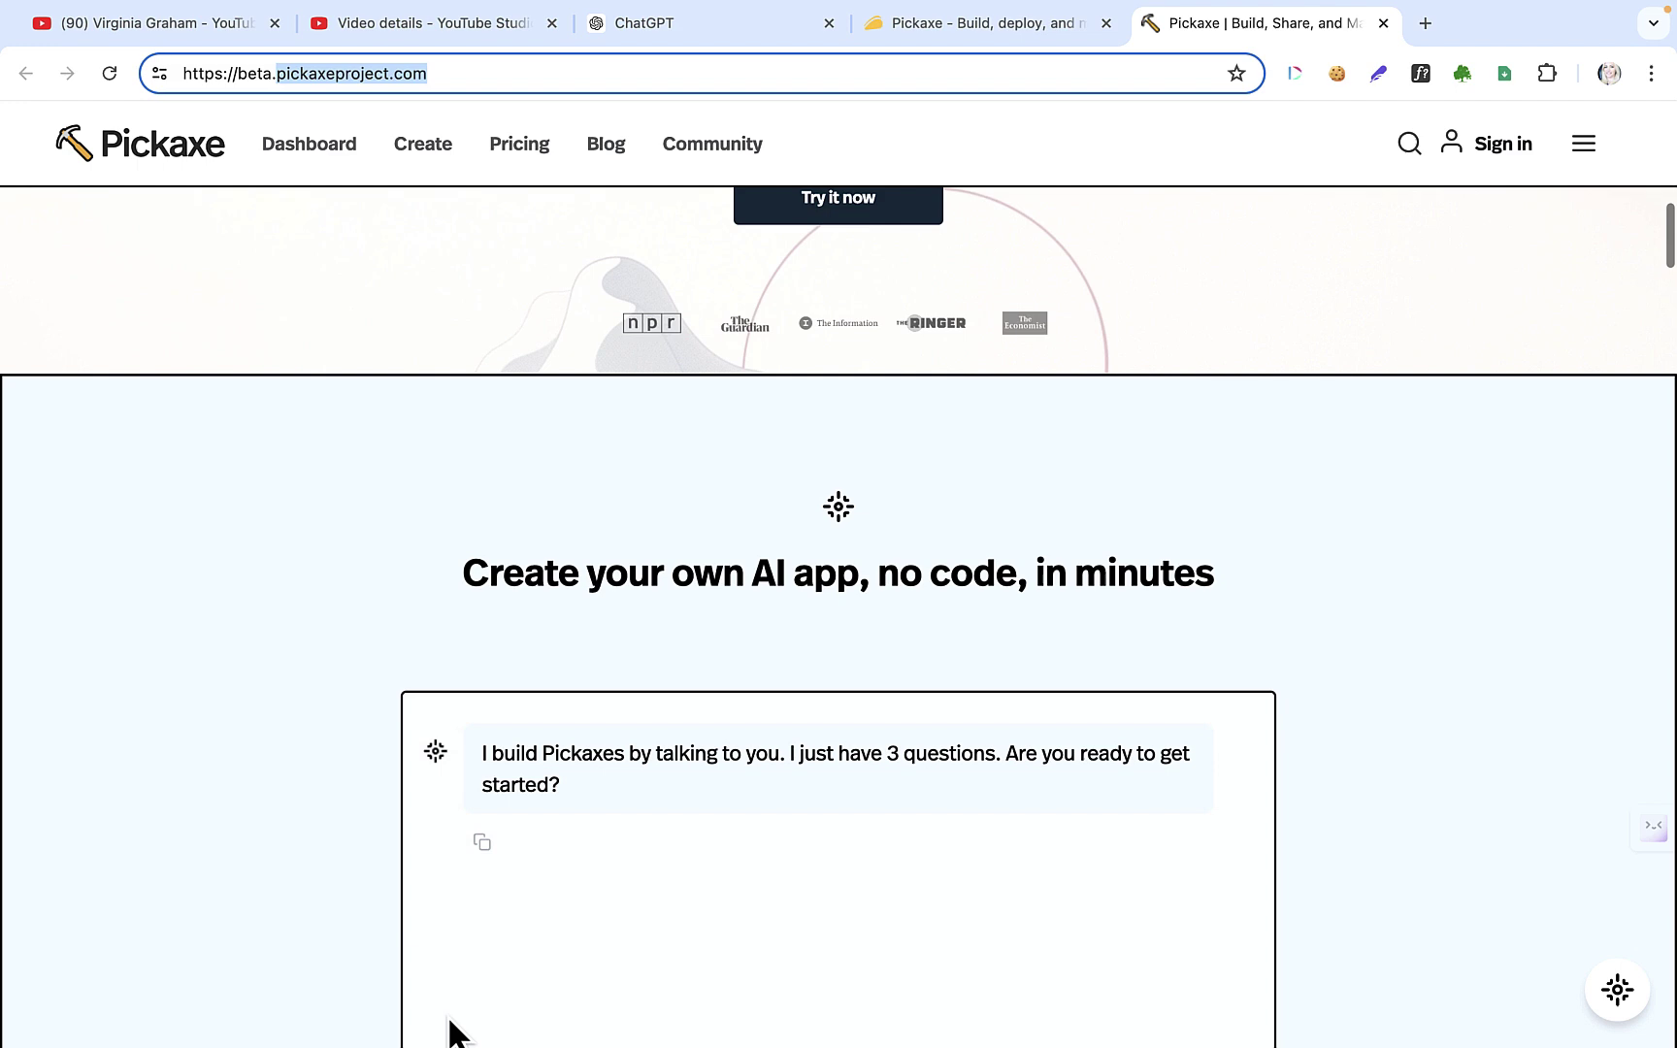
{"action": "scroll", "coordinate": [451, 1031], "scroll_direction": "down", "scroll_amount": 5}
{"action": "scroll", "coordinate": [451, 1031], "scroll_direction": "down", "scroll_amount": 5}
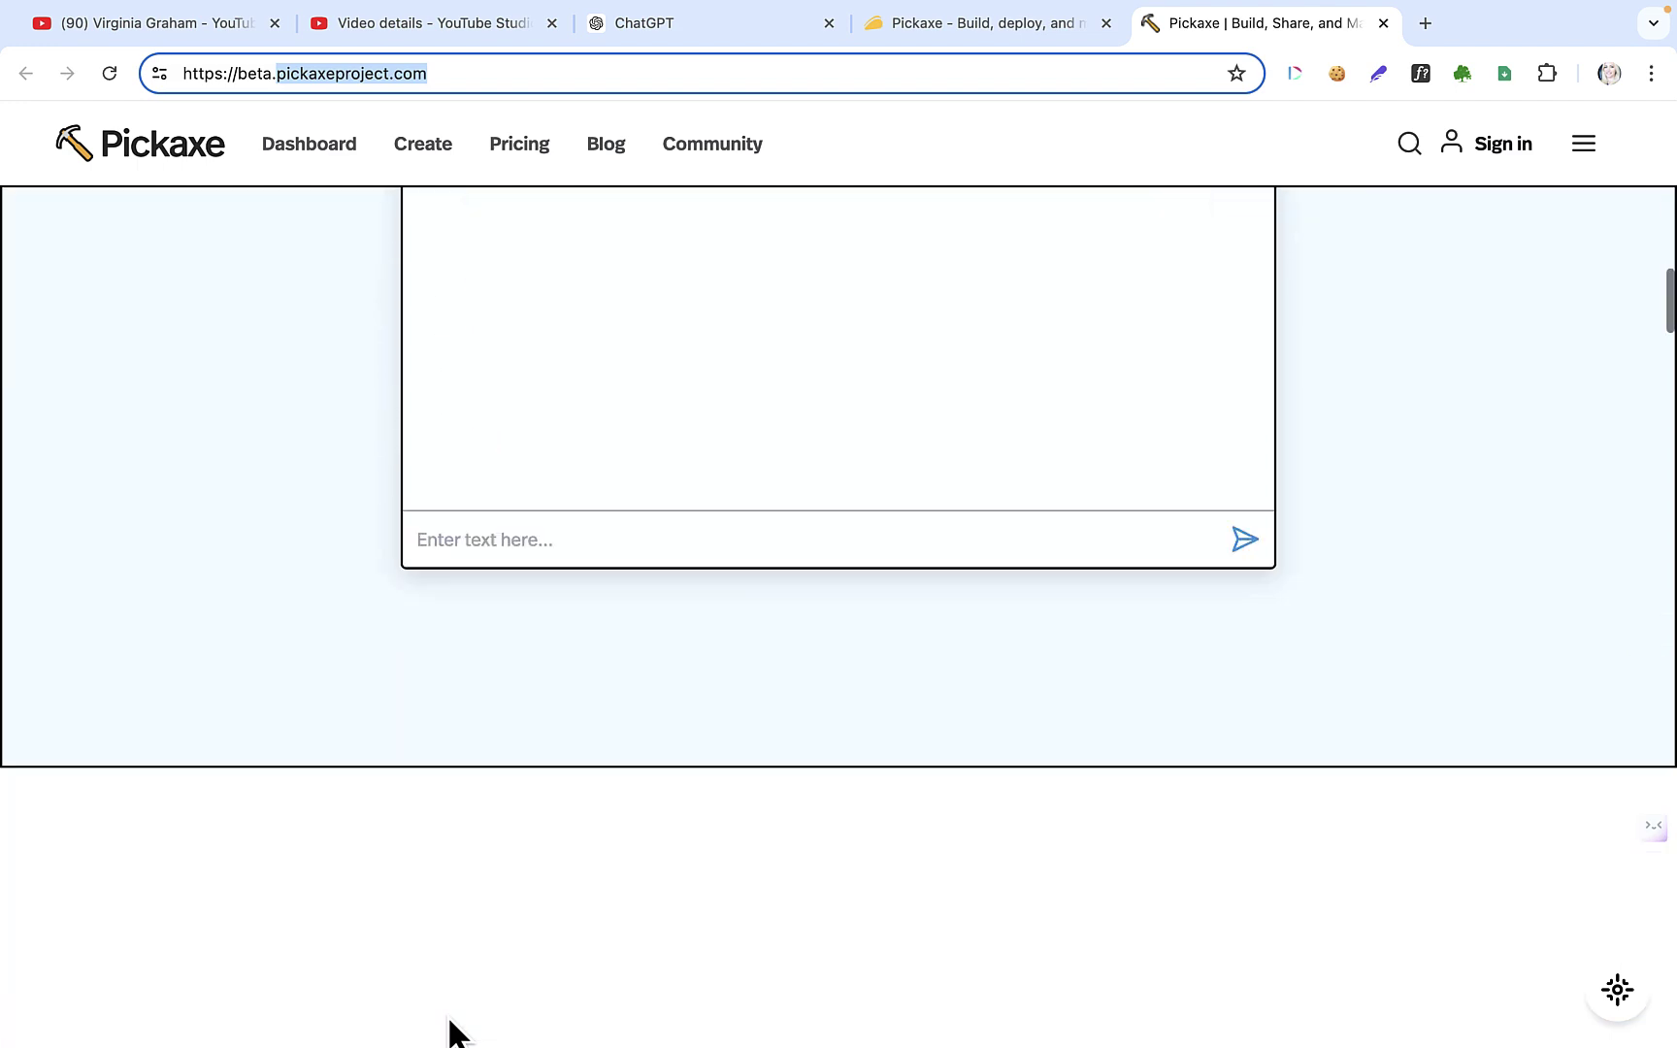
{"action": "scroll", "coordinate": [451, 1031], "scroll_direction": "down", "scroll_amount": 9}
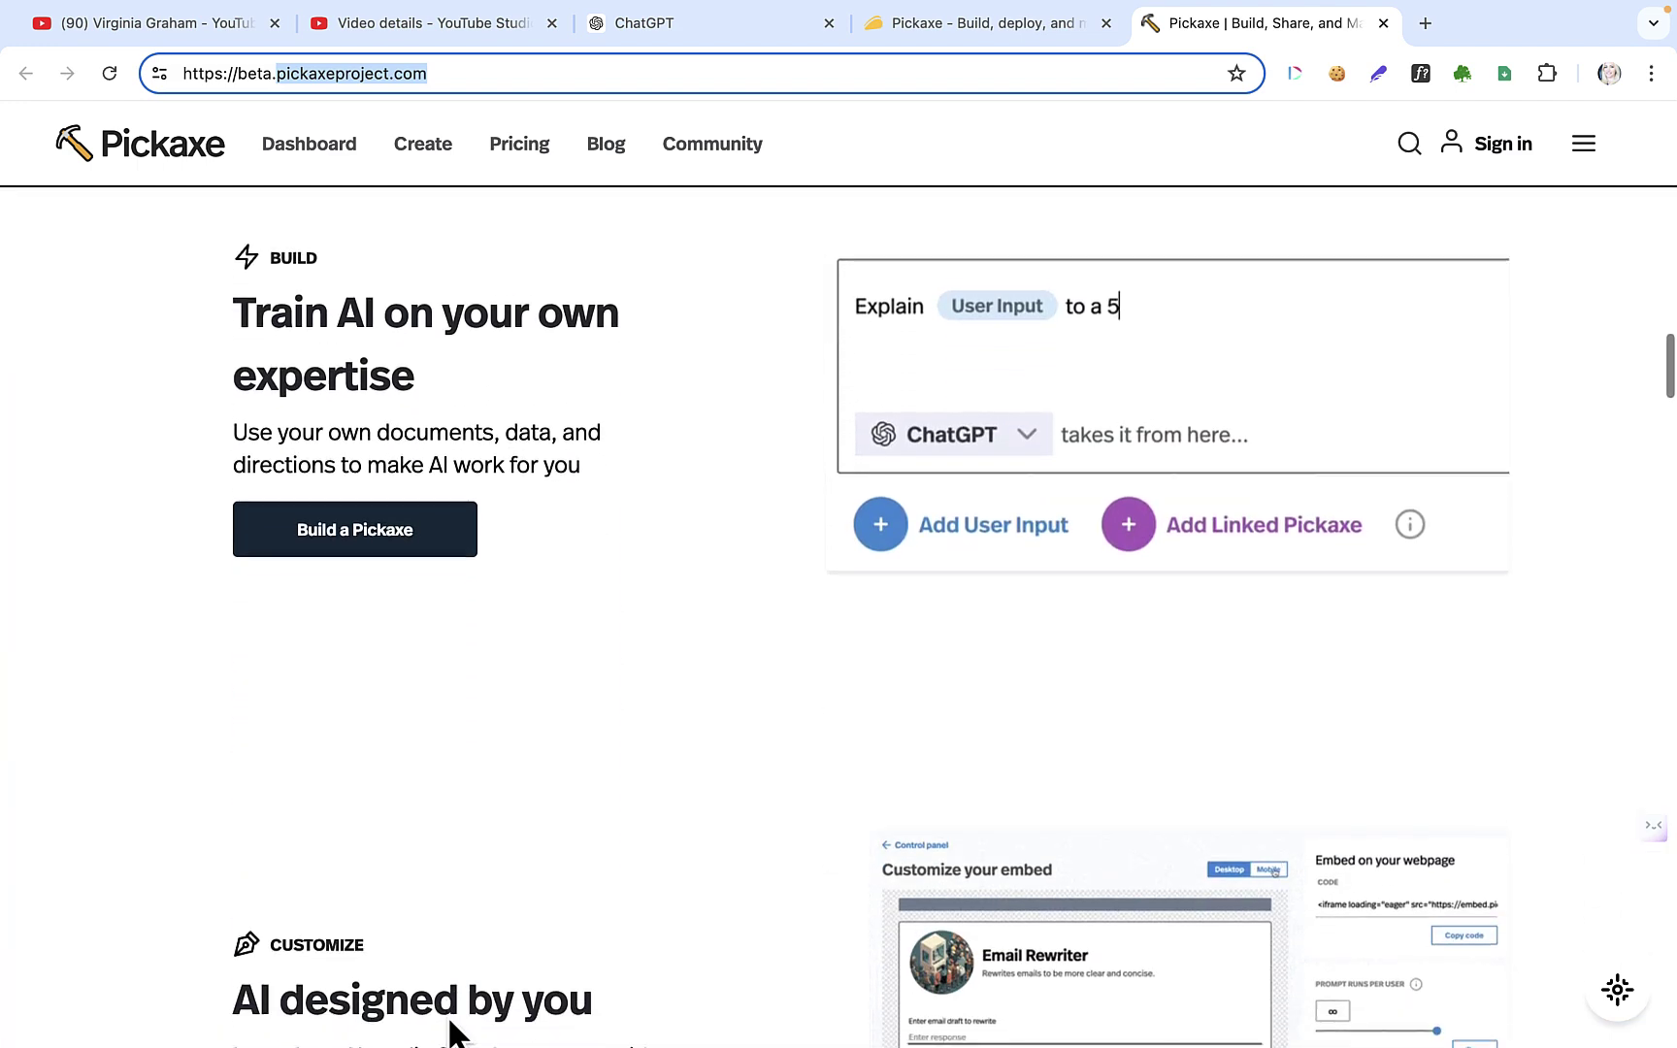
{"action": "scroll", "coordinate": [447, 1012], "scroll_direction": "down", "scroll_amount": 10}
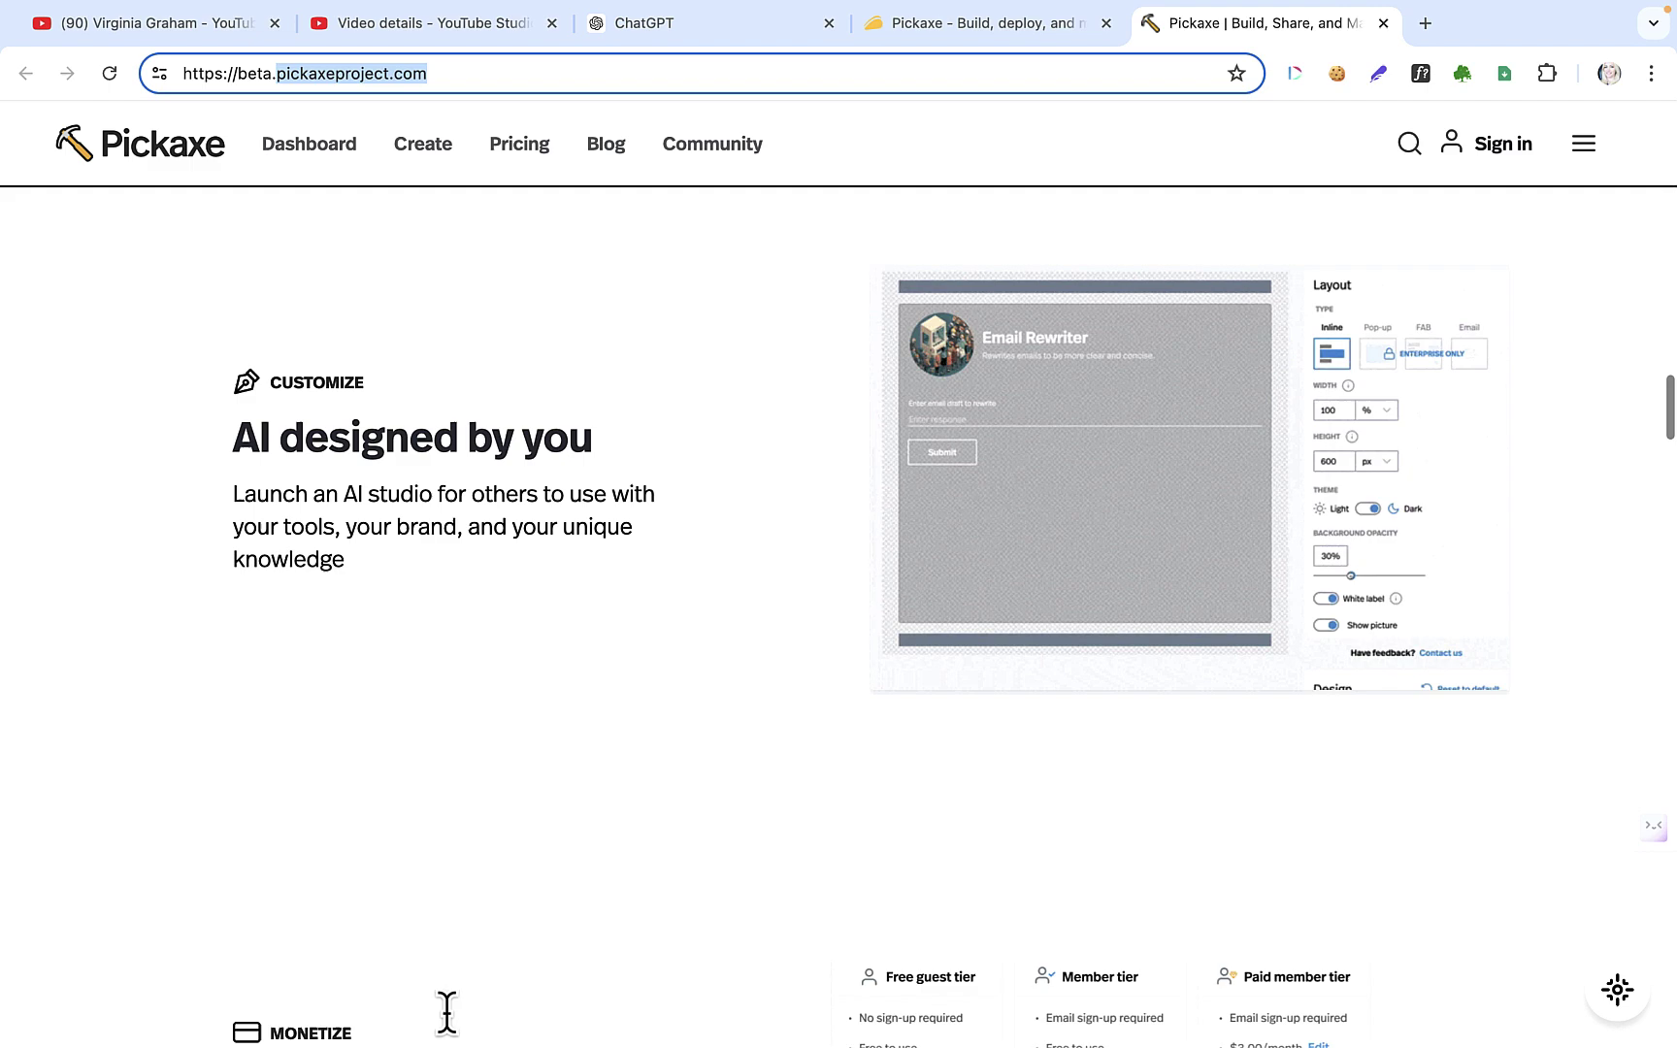
{"action": "scroll", "coordinate": [447, 1013], "scroll_direction": "down", "scroll_amount": 10}
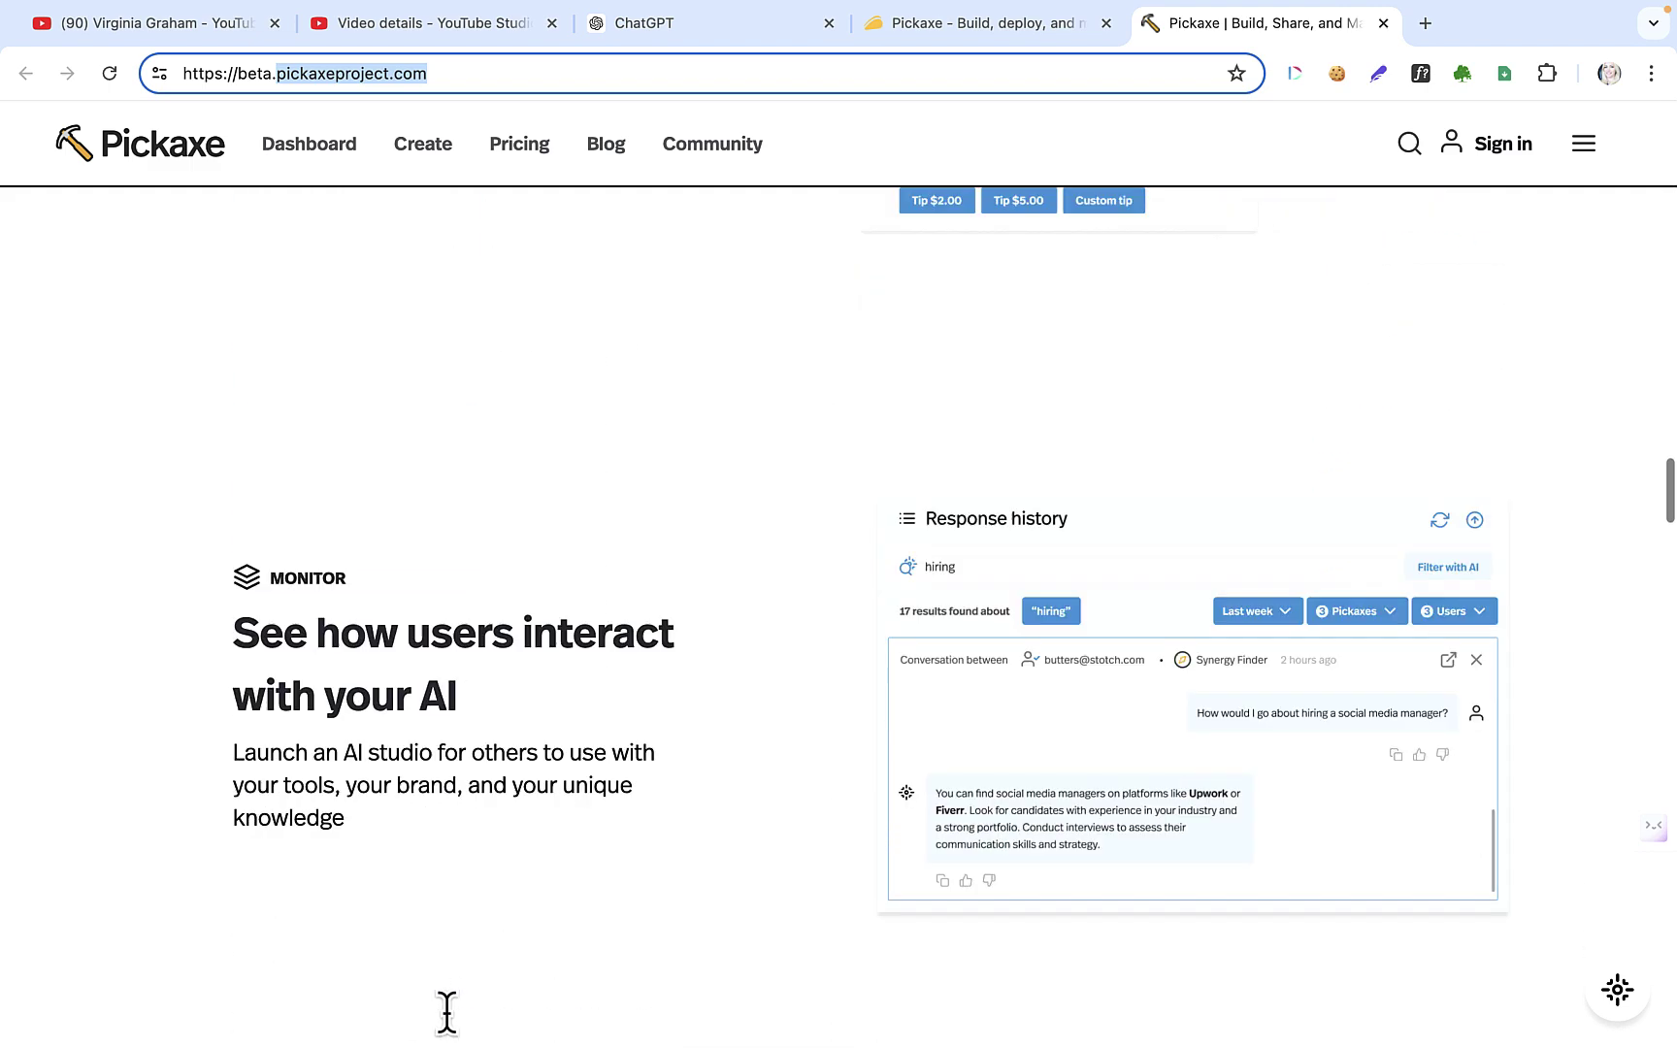
{"action": "scroll", "coordinate": [446, 1012], "scroll_direction": "down", "scroll_amount": 10}
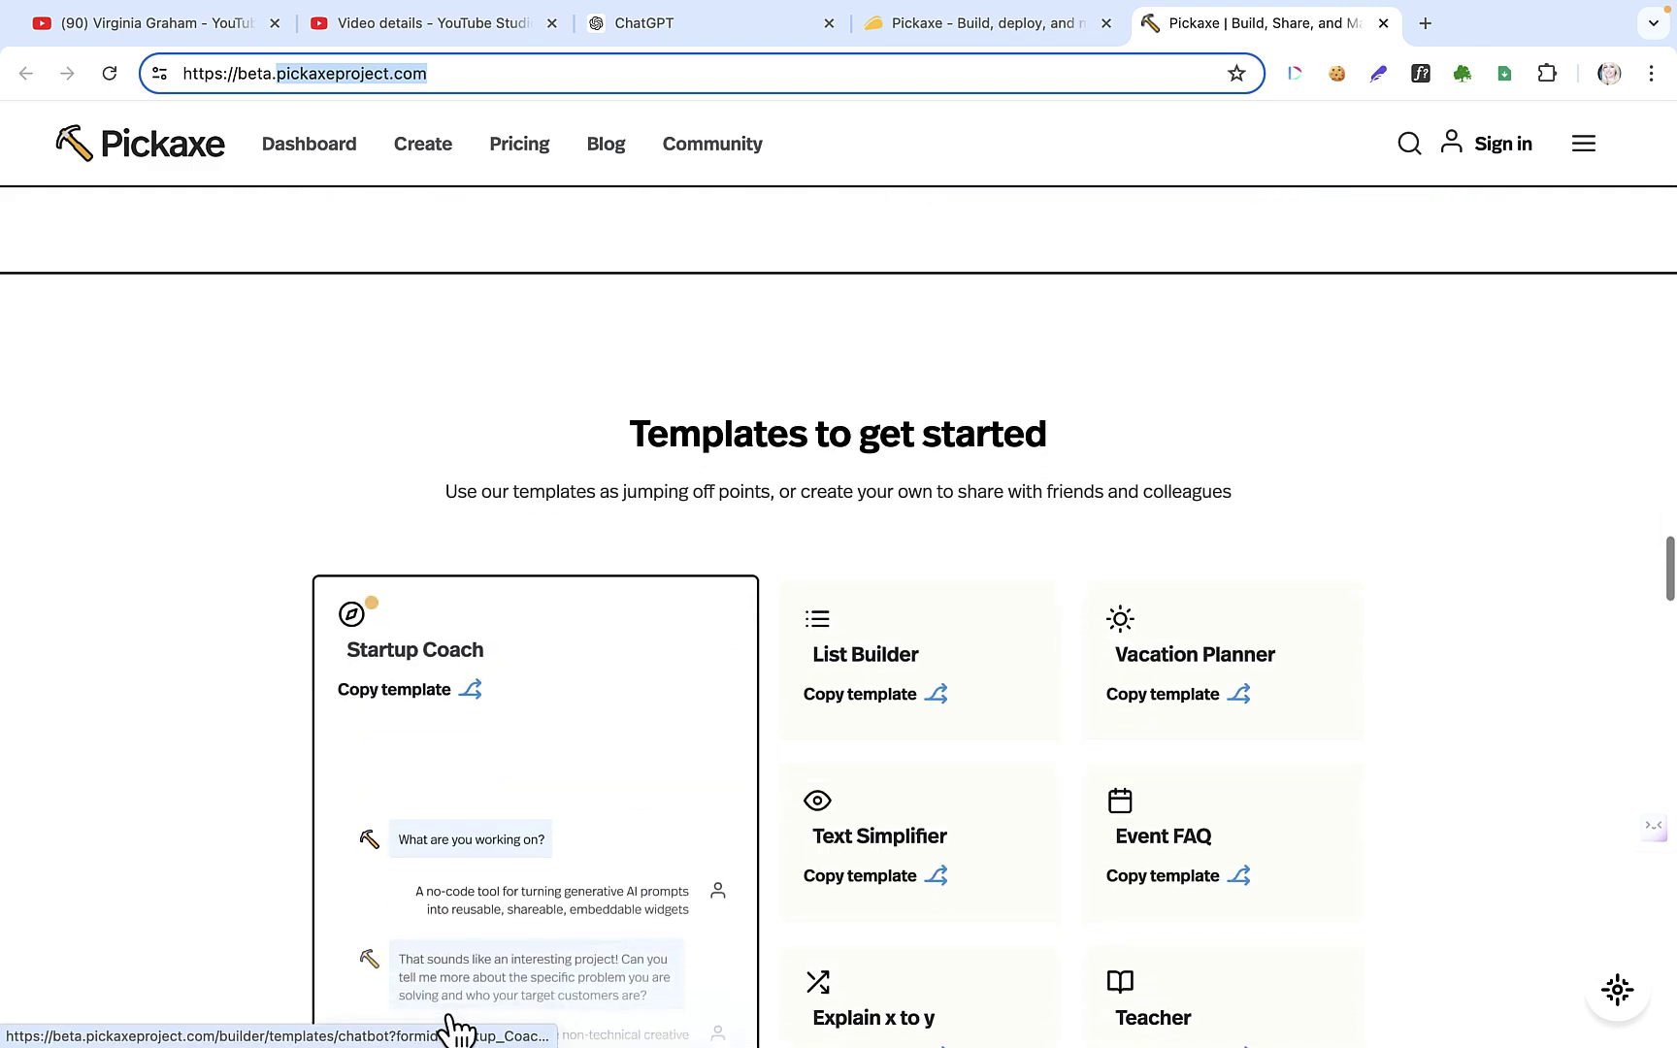
{"action": "scroll", "coordinate": [451, 1029], "scroll_direction": "down", "scroll_amount": 3}
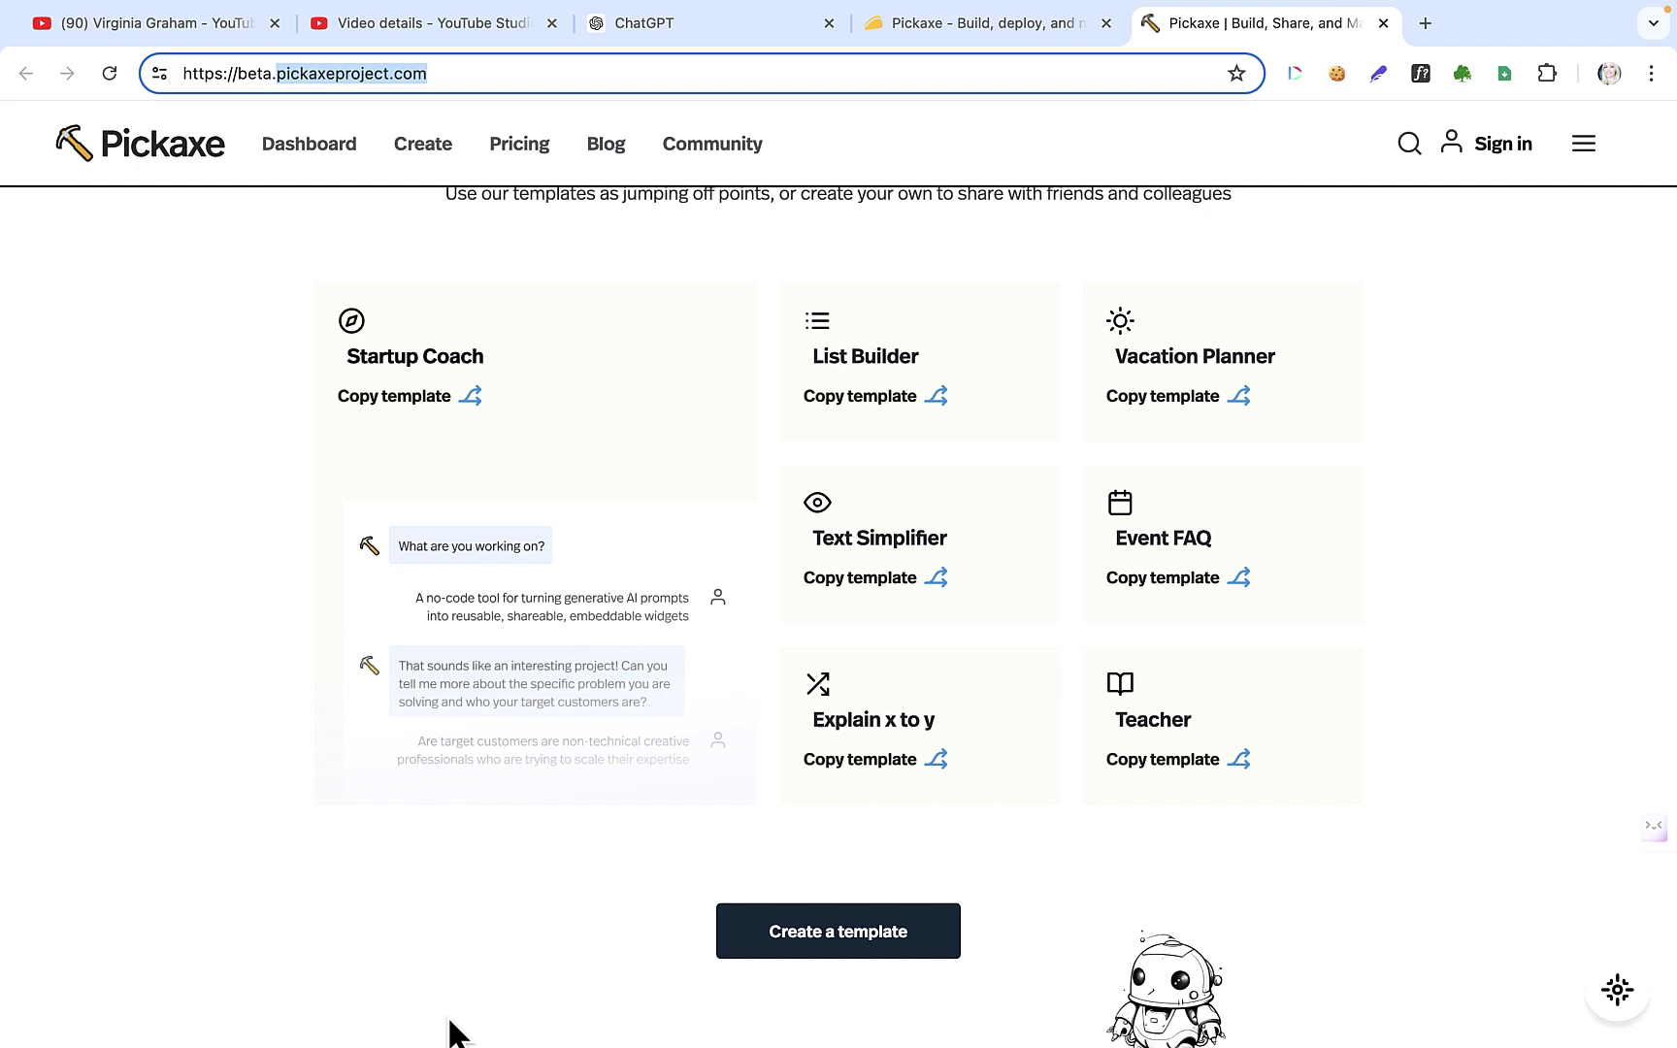
{"action": "scroll", "coordinate": [451, 1034], "scroll_direction": "up", "scroll_amount": 1}
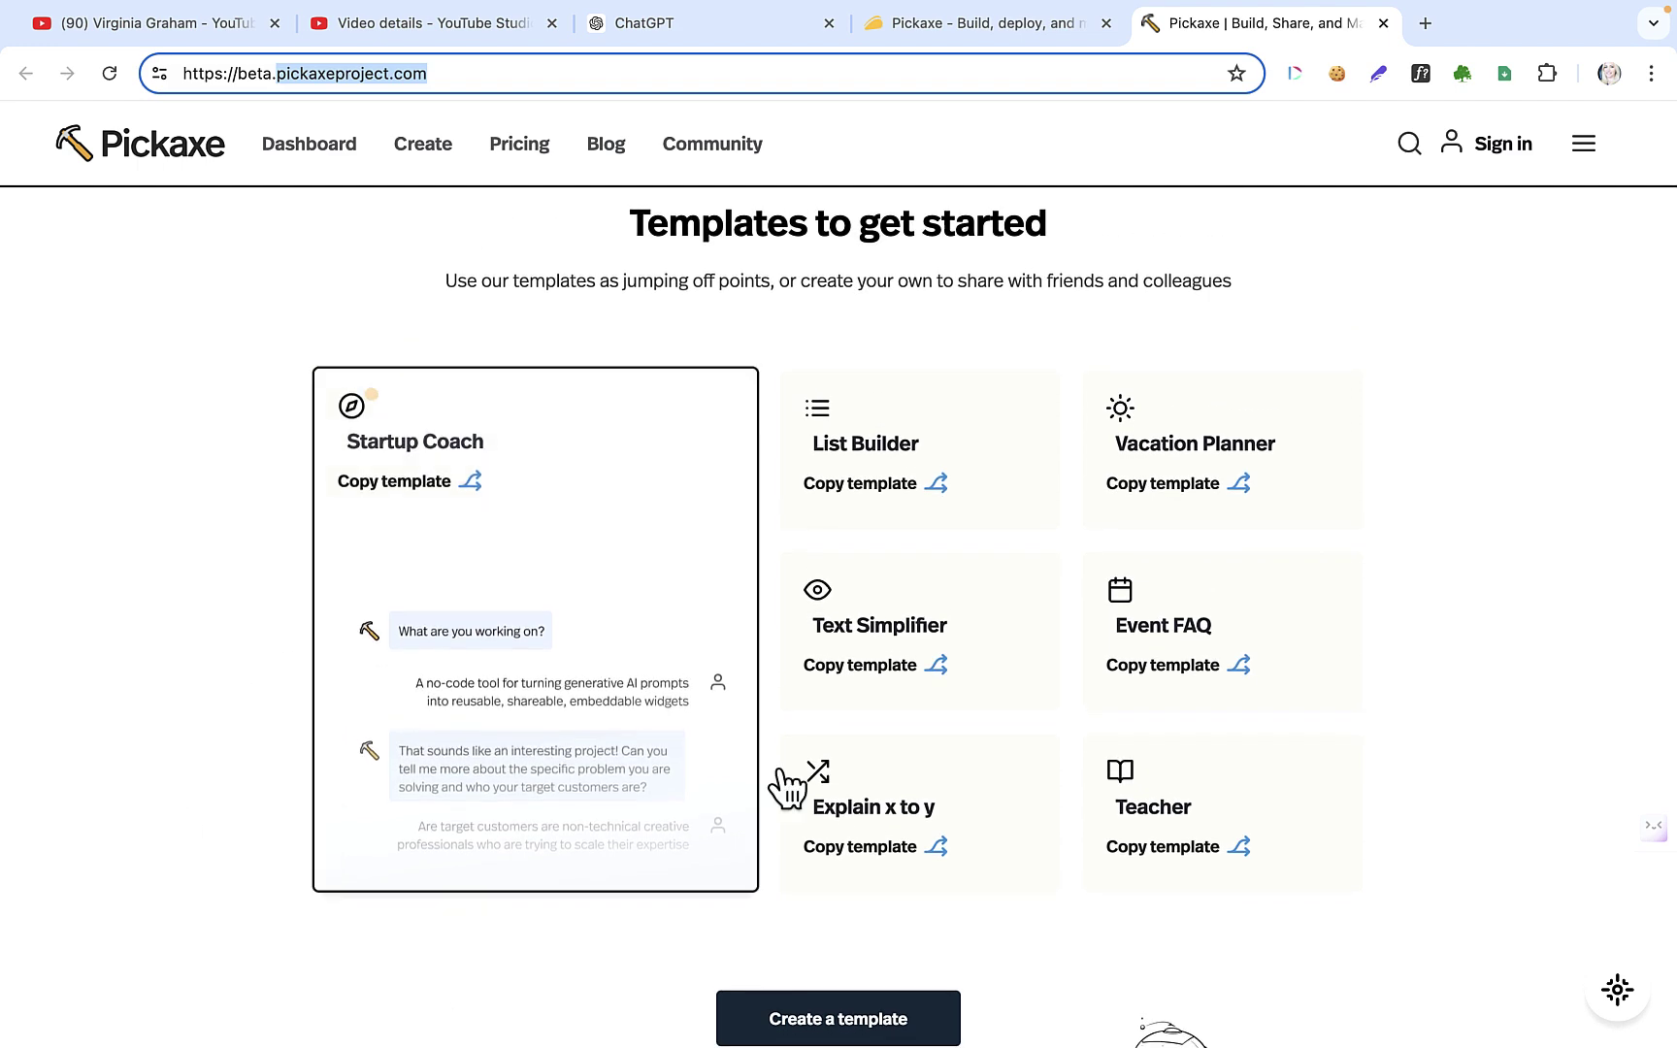
{"action": "scroll", "coordinate": [1501, 582], "scroll_direction": "down", "scroll_amount": 5}
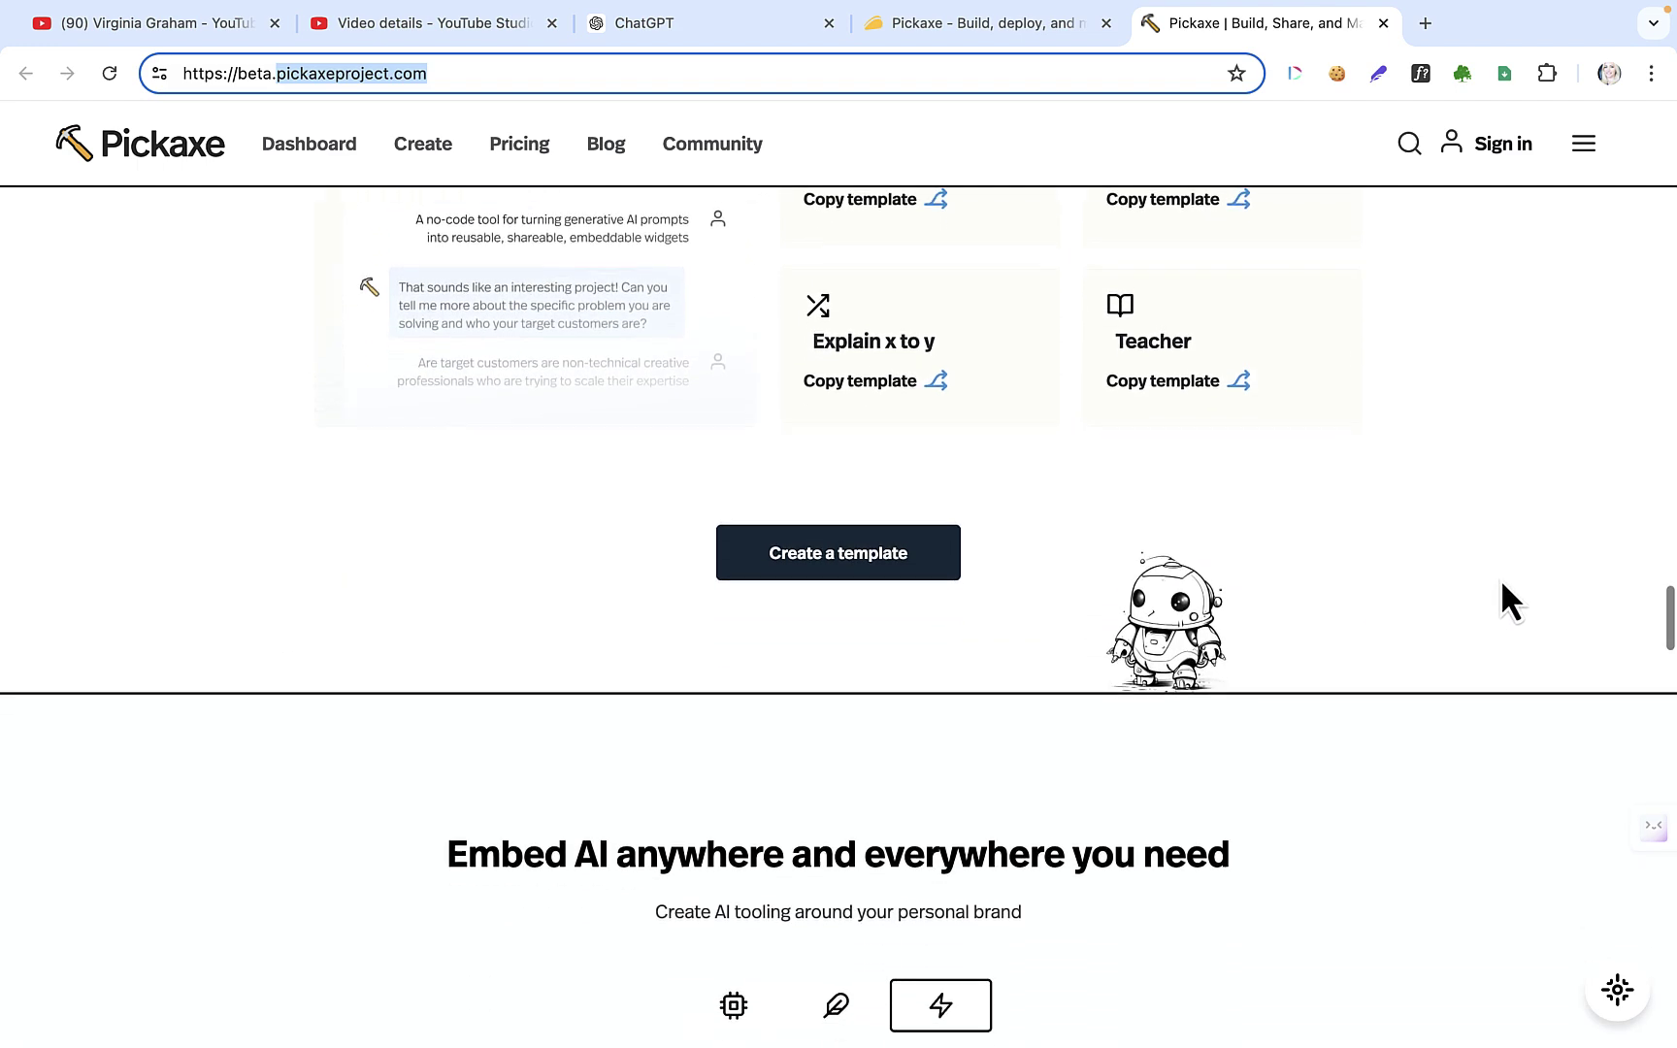
{"action": "scroll", "coordinate": [1503, 584], "scroll_direction": "down", "scroll_amount": 7}
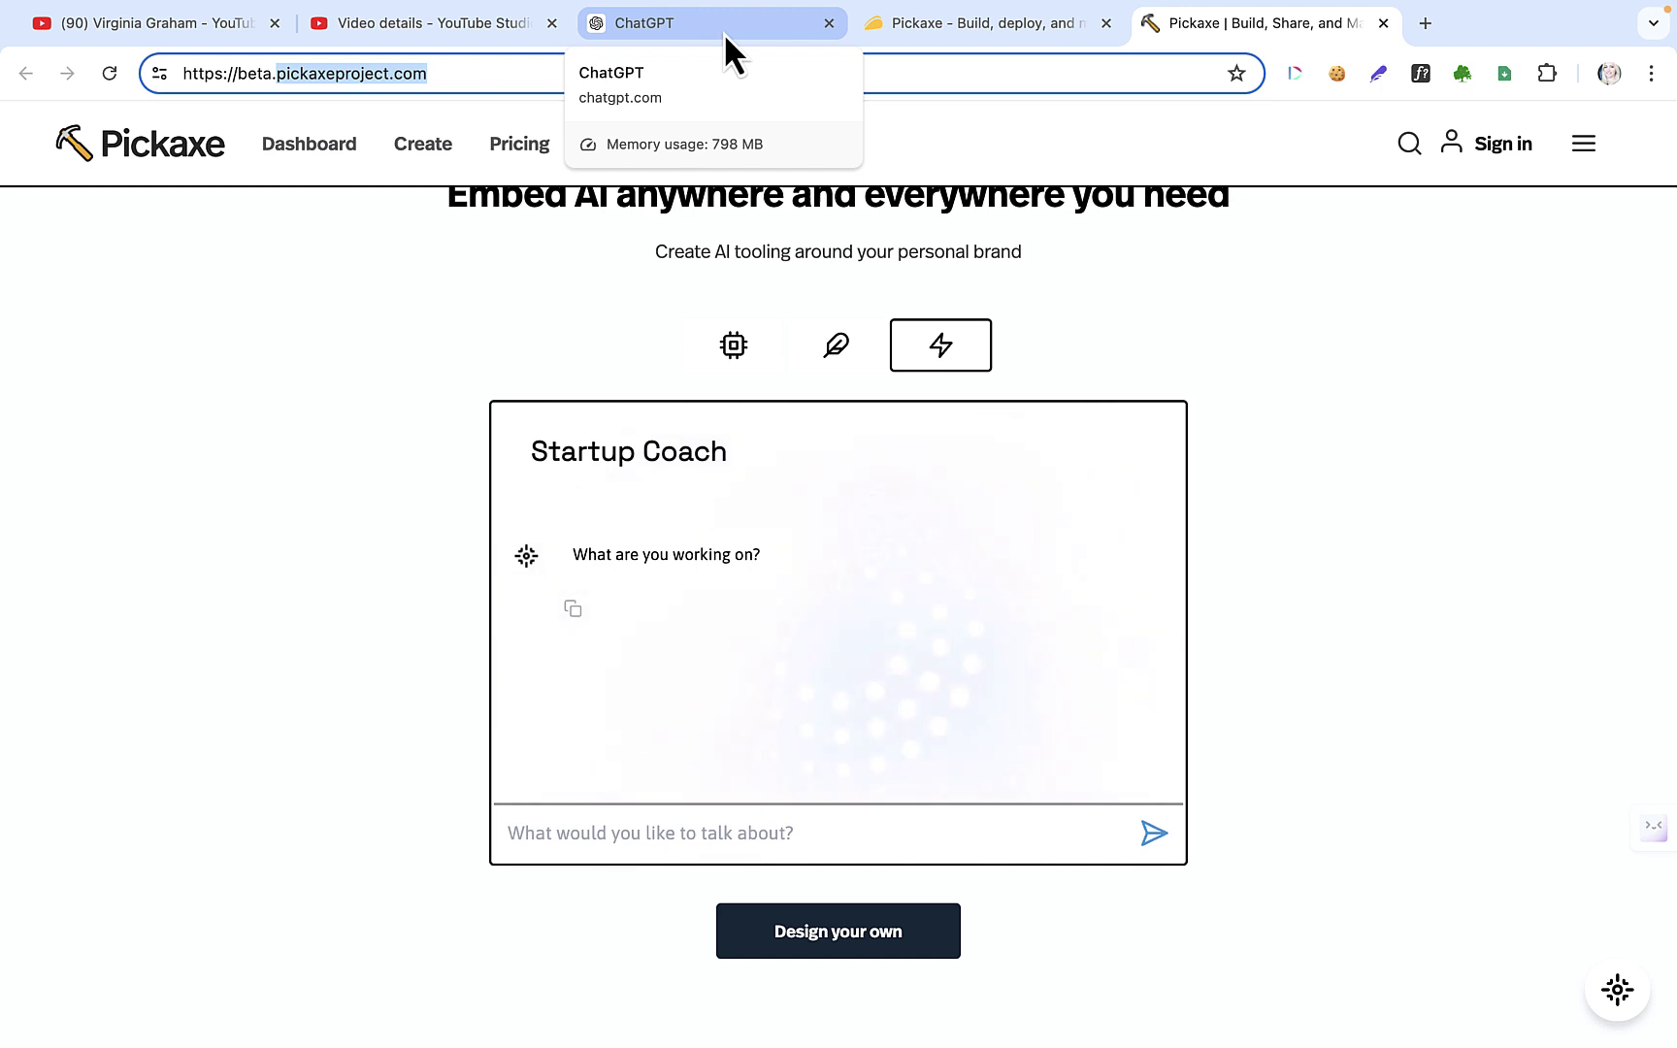
{"action": "left_click", "coordinate": [723, 31]}
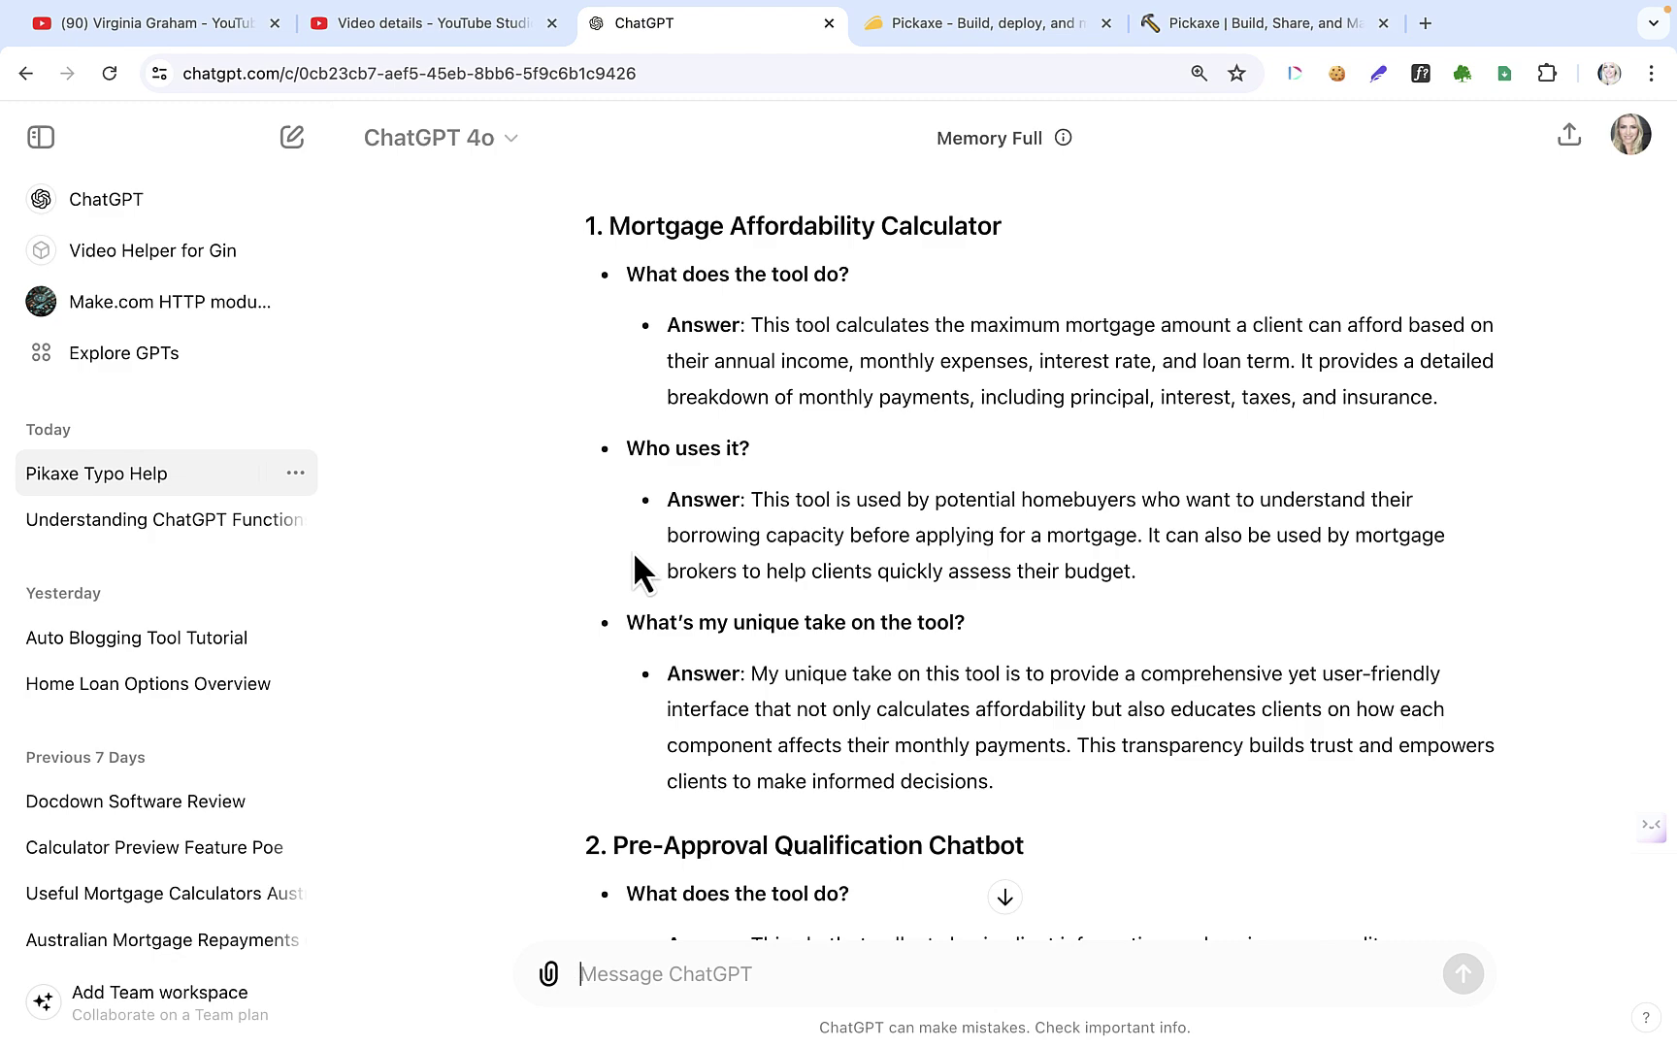
{"action": "scroll", "coordinate": [634, 558], "scroll_direction": "down", "scroll_amount": 12}
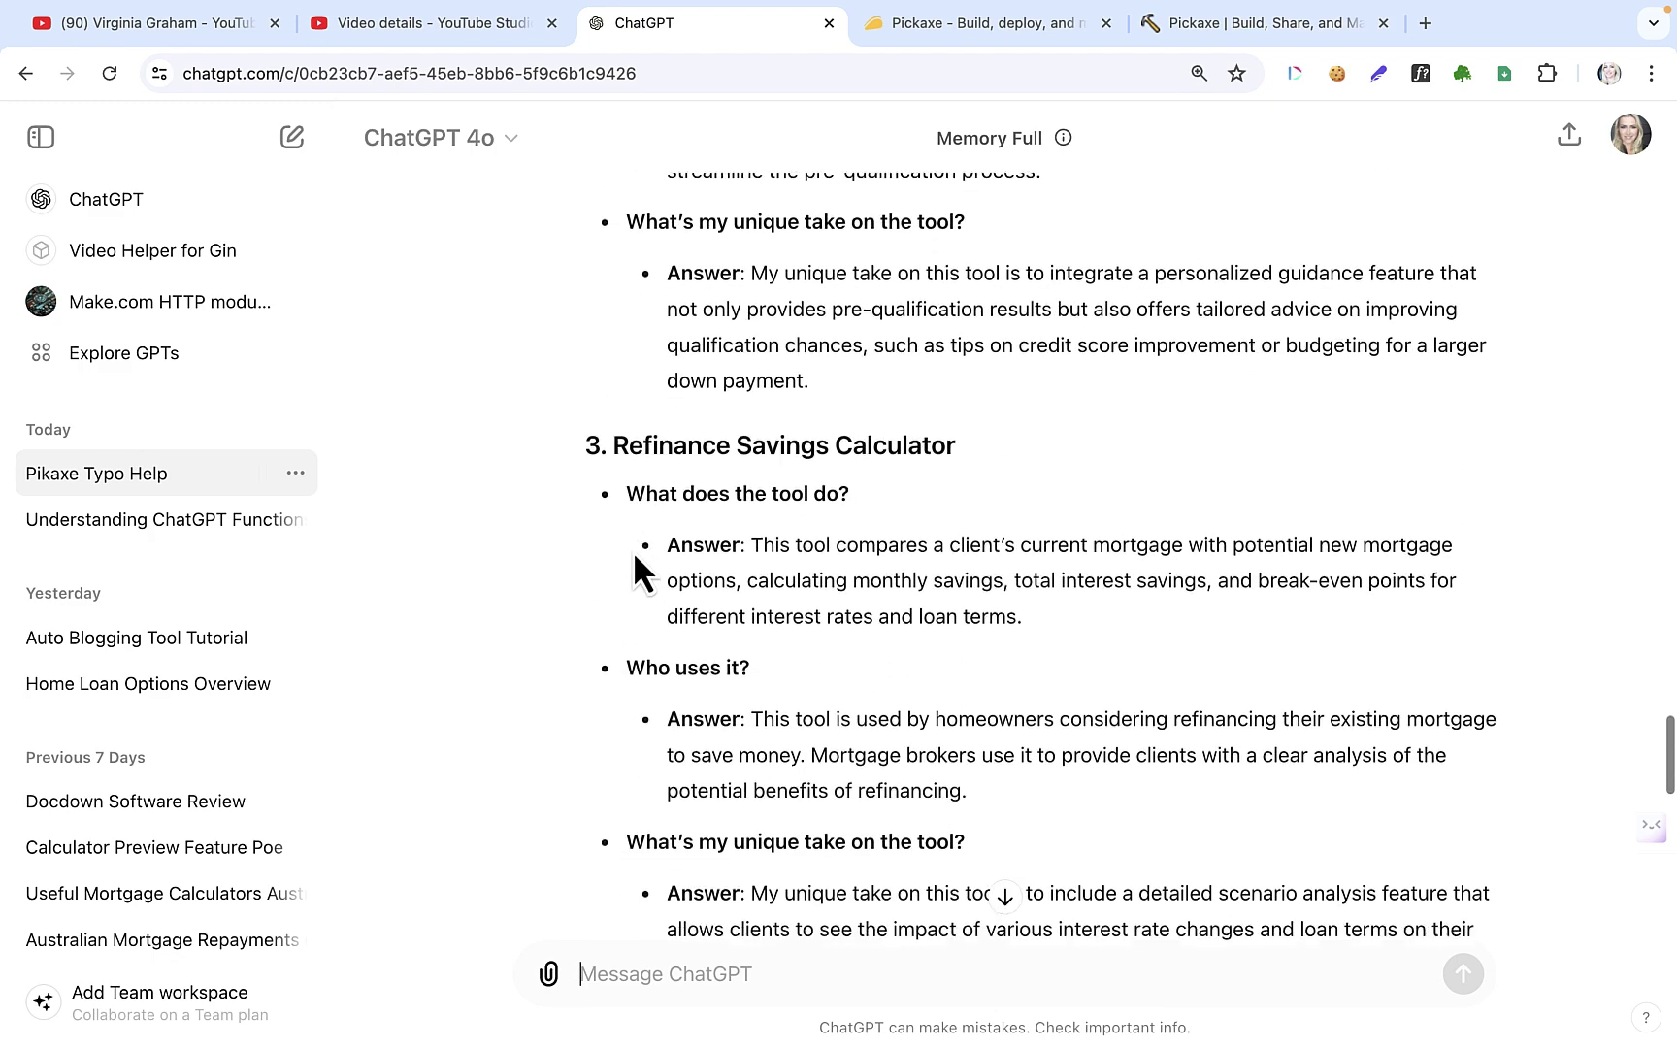
{"action": "scroll", "coordinate": [633, 550], "scroll_direction": "down", "scroll_amount": 4}
{"action": "scroll", "coordinate": [633, 551], "scroll_direction": "up", "scroll_amount": 15}
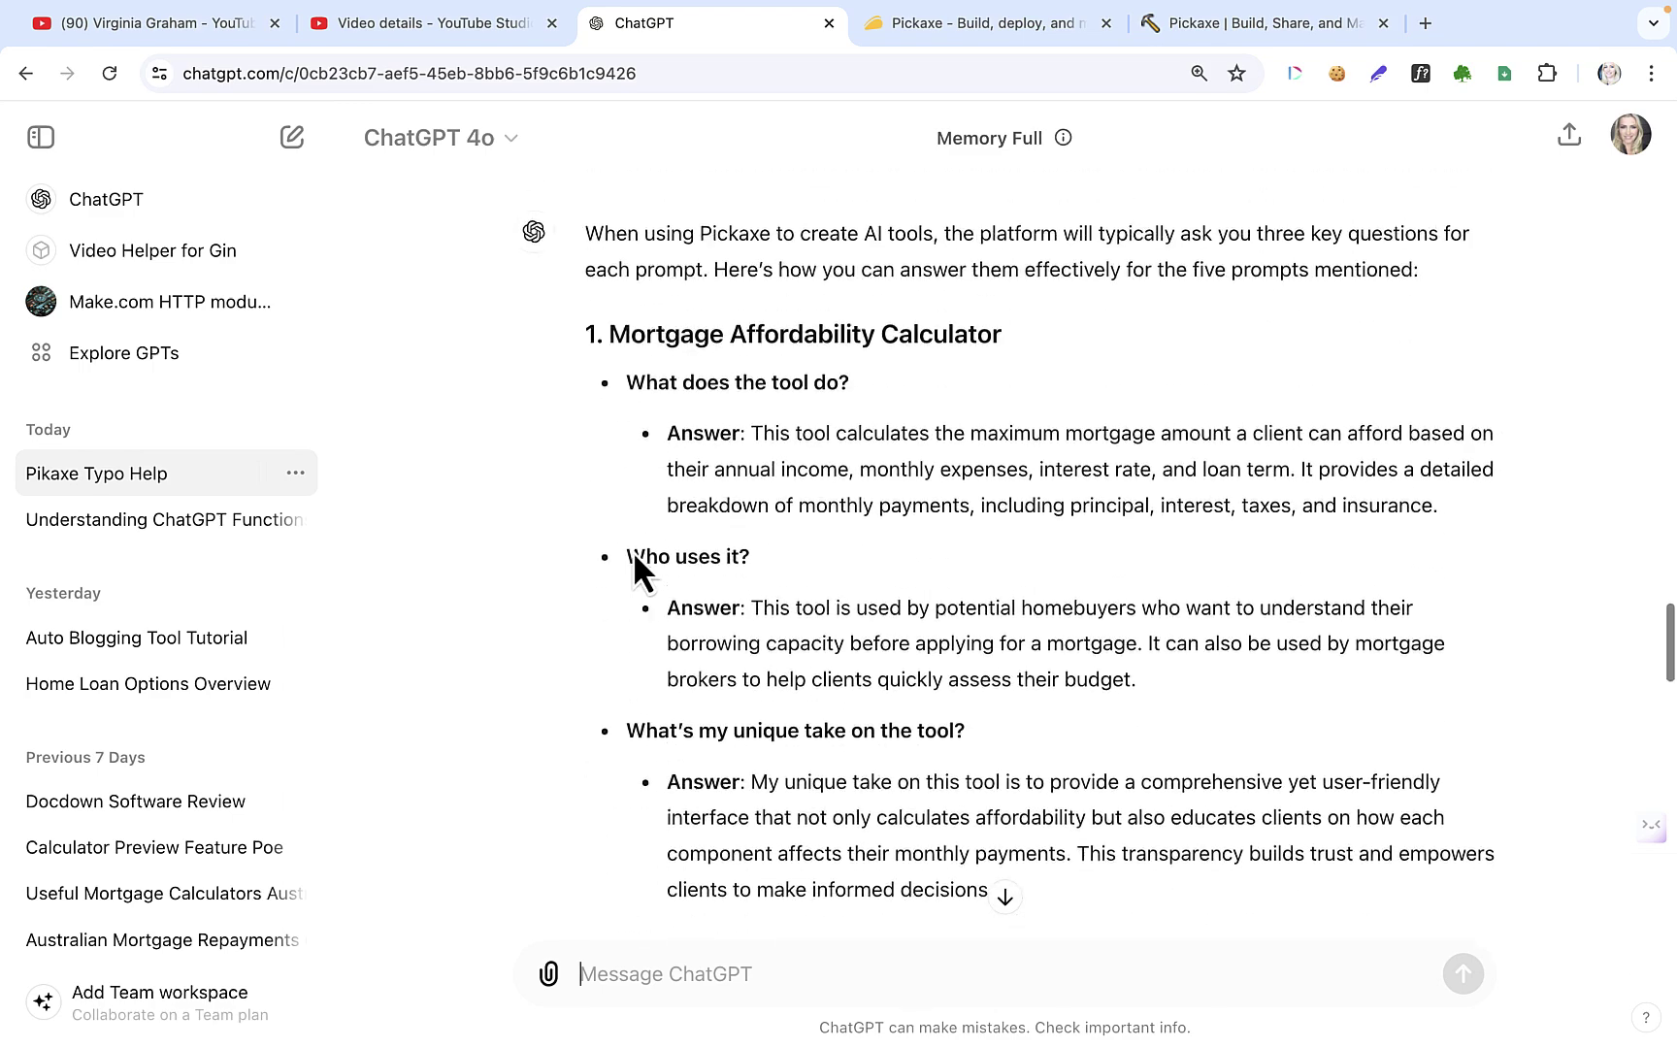
{"action": "scroll", "coordinate": [632, 550], "scroll_direction": "up", "scroll_amount": 3}
{"action": "scroll", "coordinate": [633, 550], "scroll_direction": "down", "scroll_amount": 3}
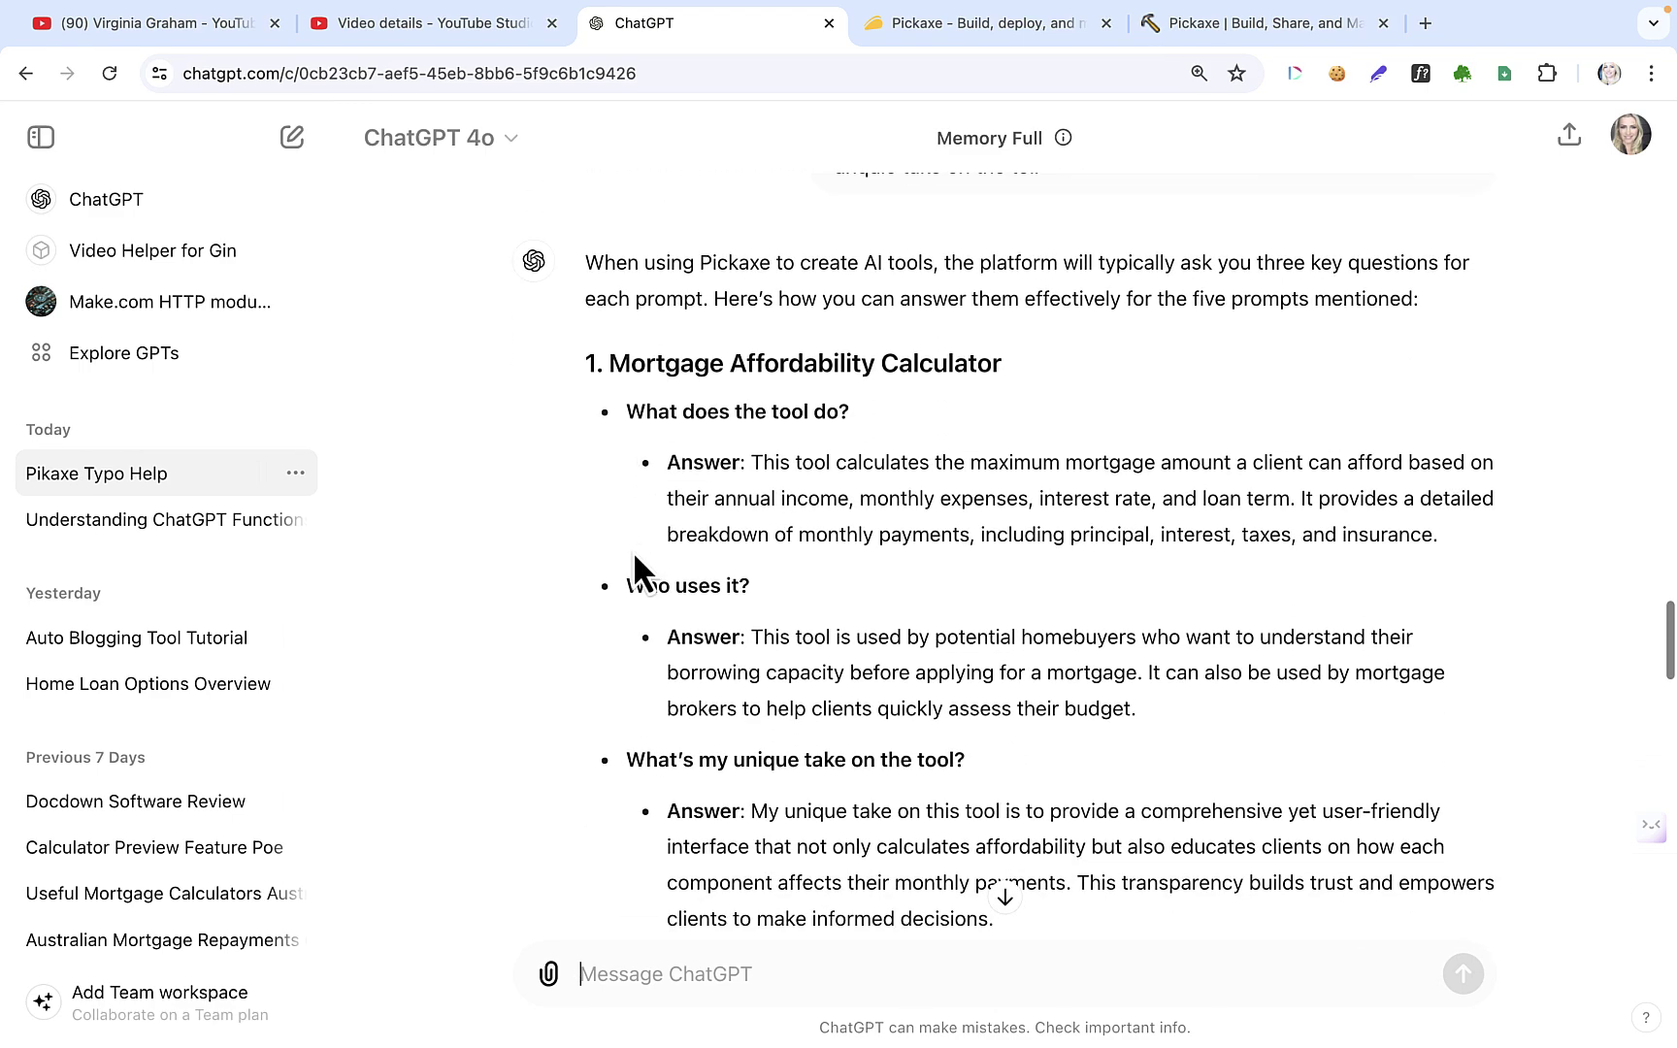
{"action": "scroll", "coordinate": [636, 572], "scroll_direction": "down", "scroll_amount": 1}
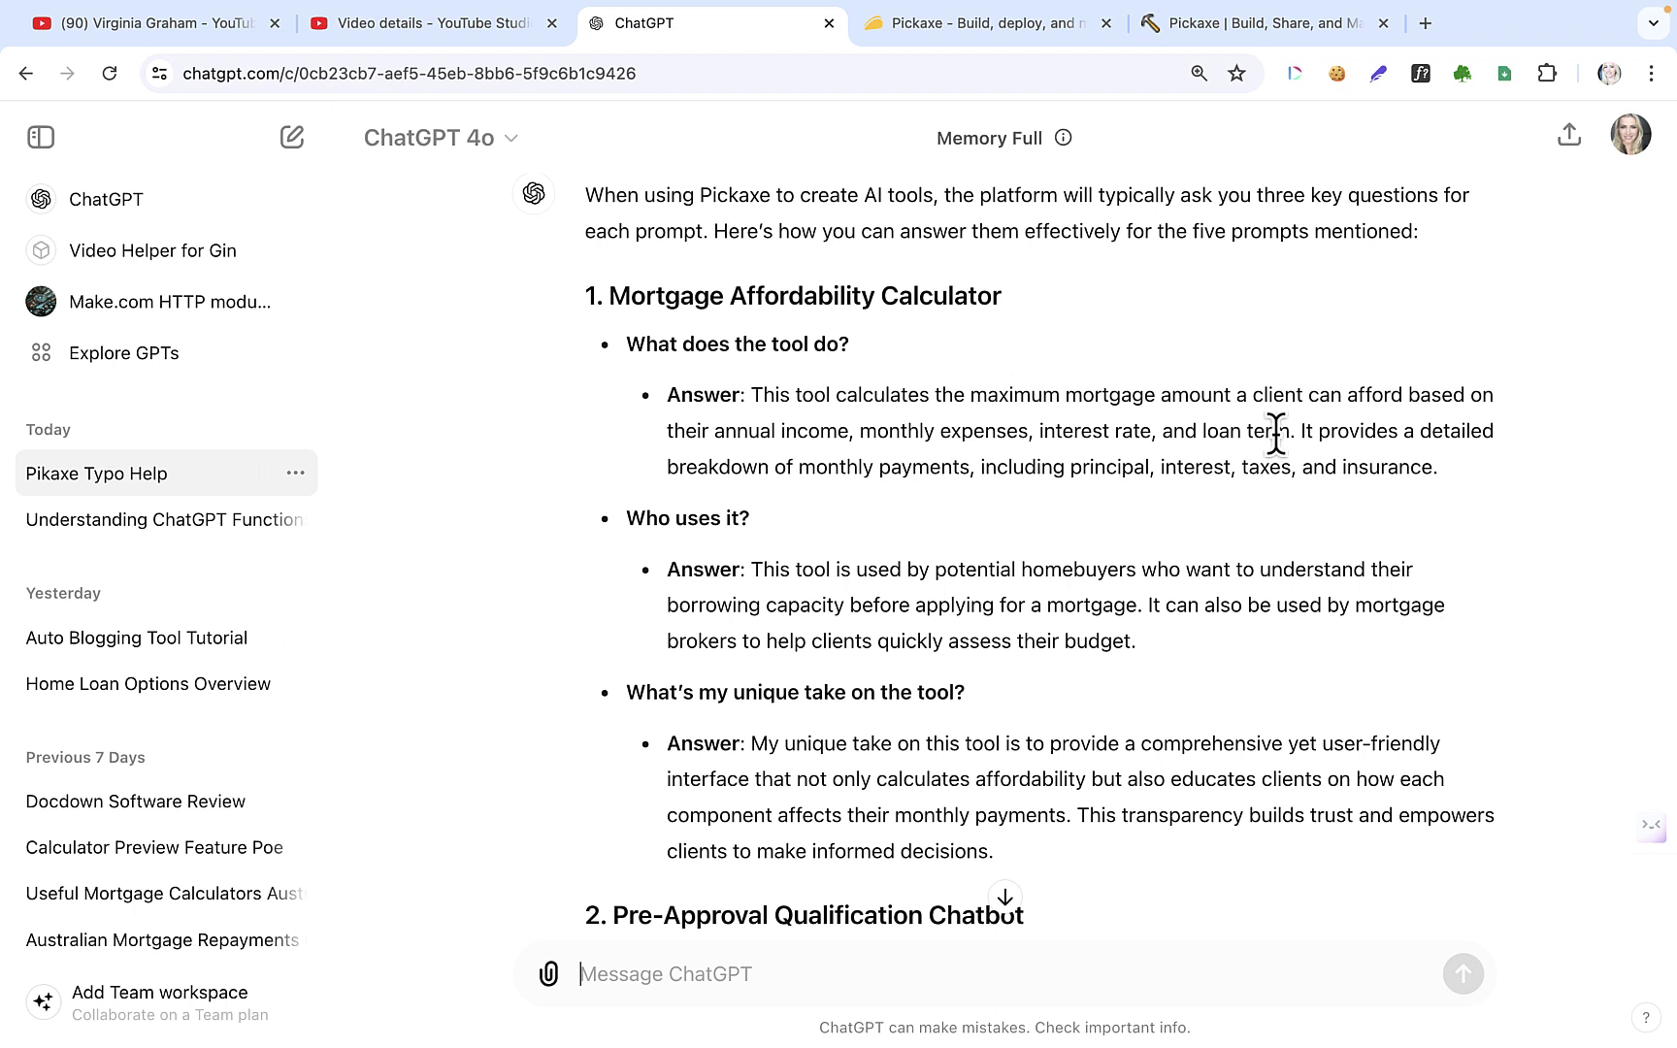
- Sign in to Pickaxe and create a new Untitled Pickaxe from the Form template
{"action": "left_click", "coordinate": [1252, 25]}
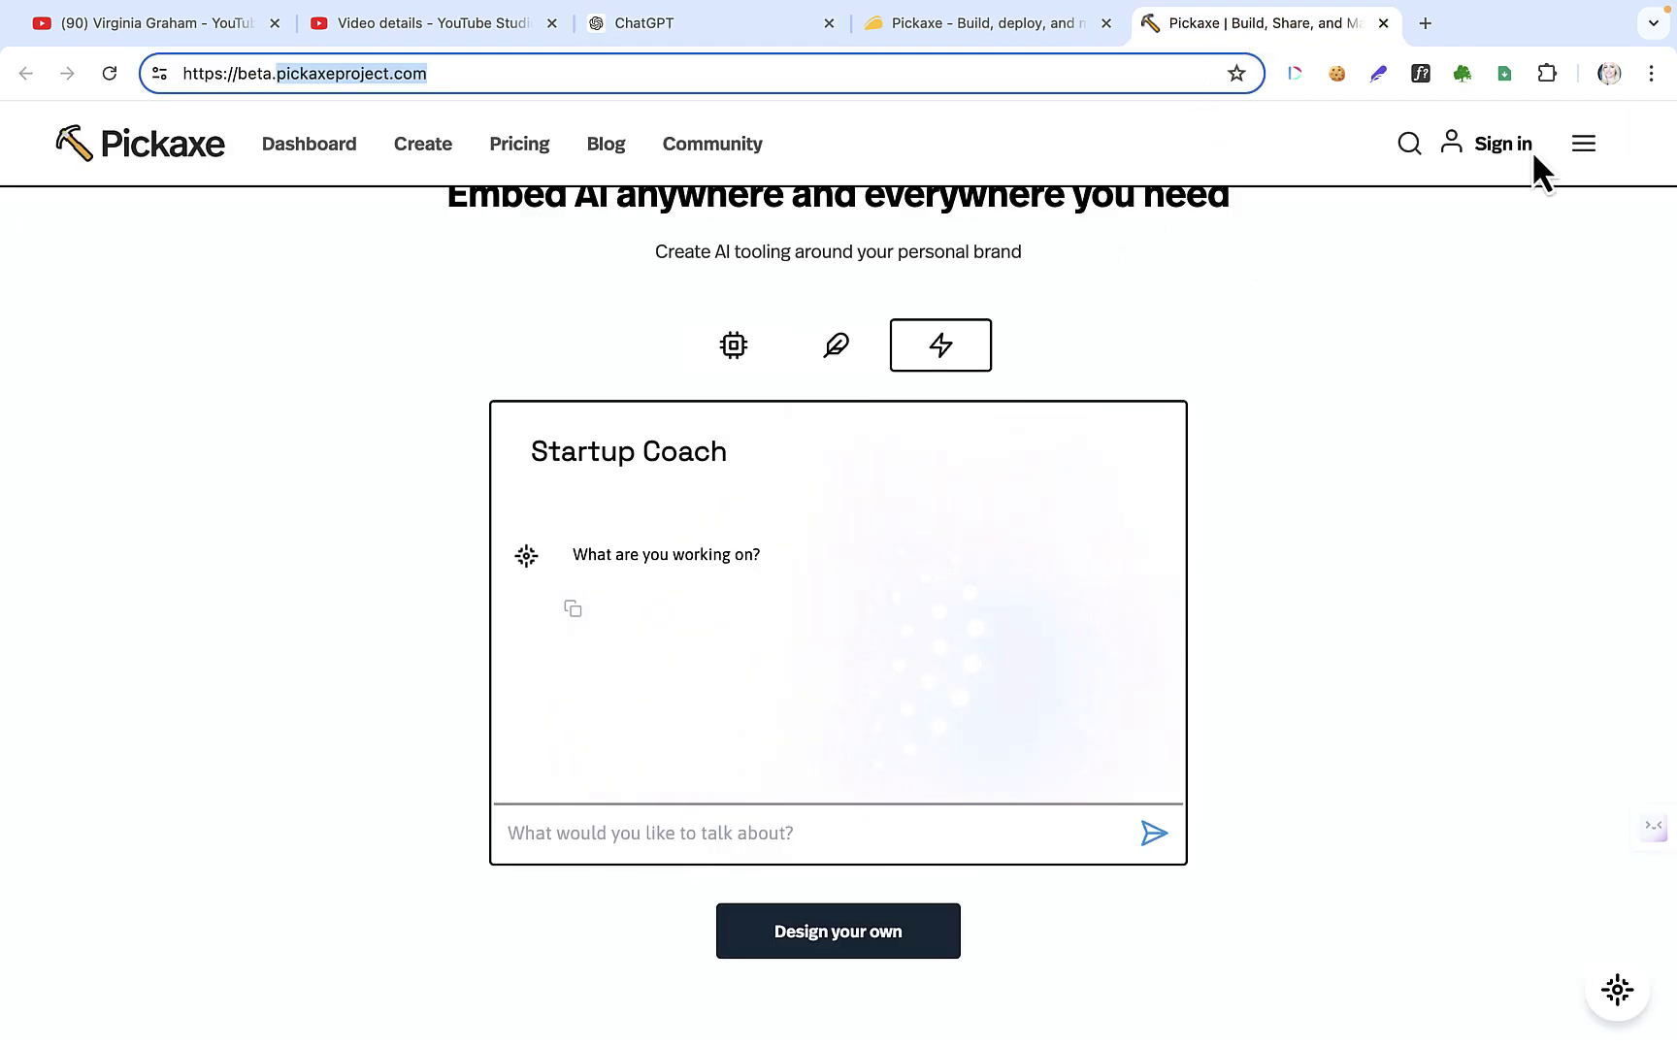
{"action": "left_click", "coordinate": [1498, 146]}
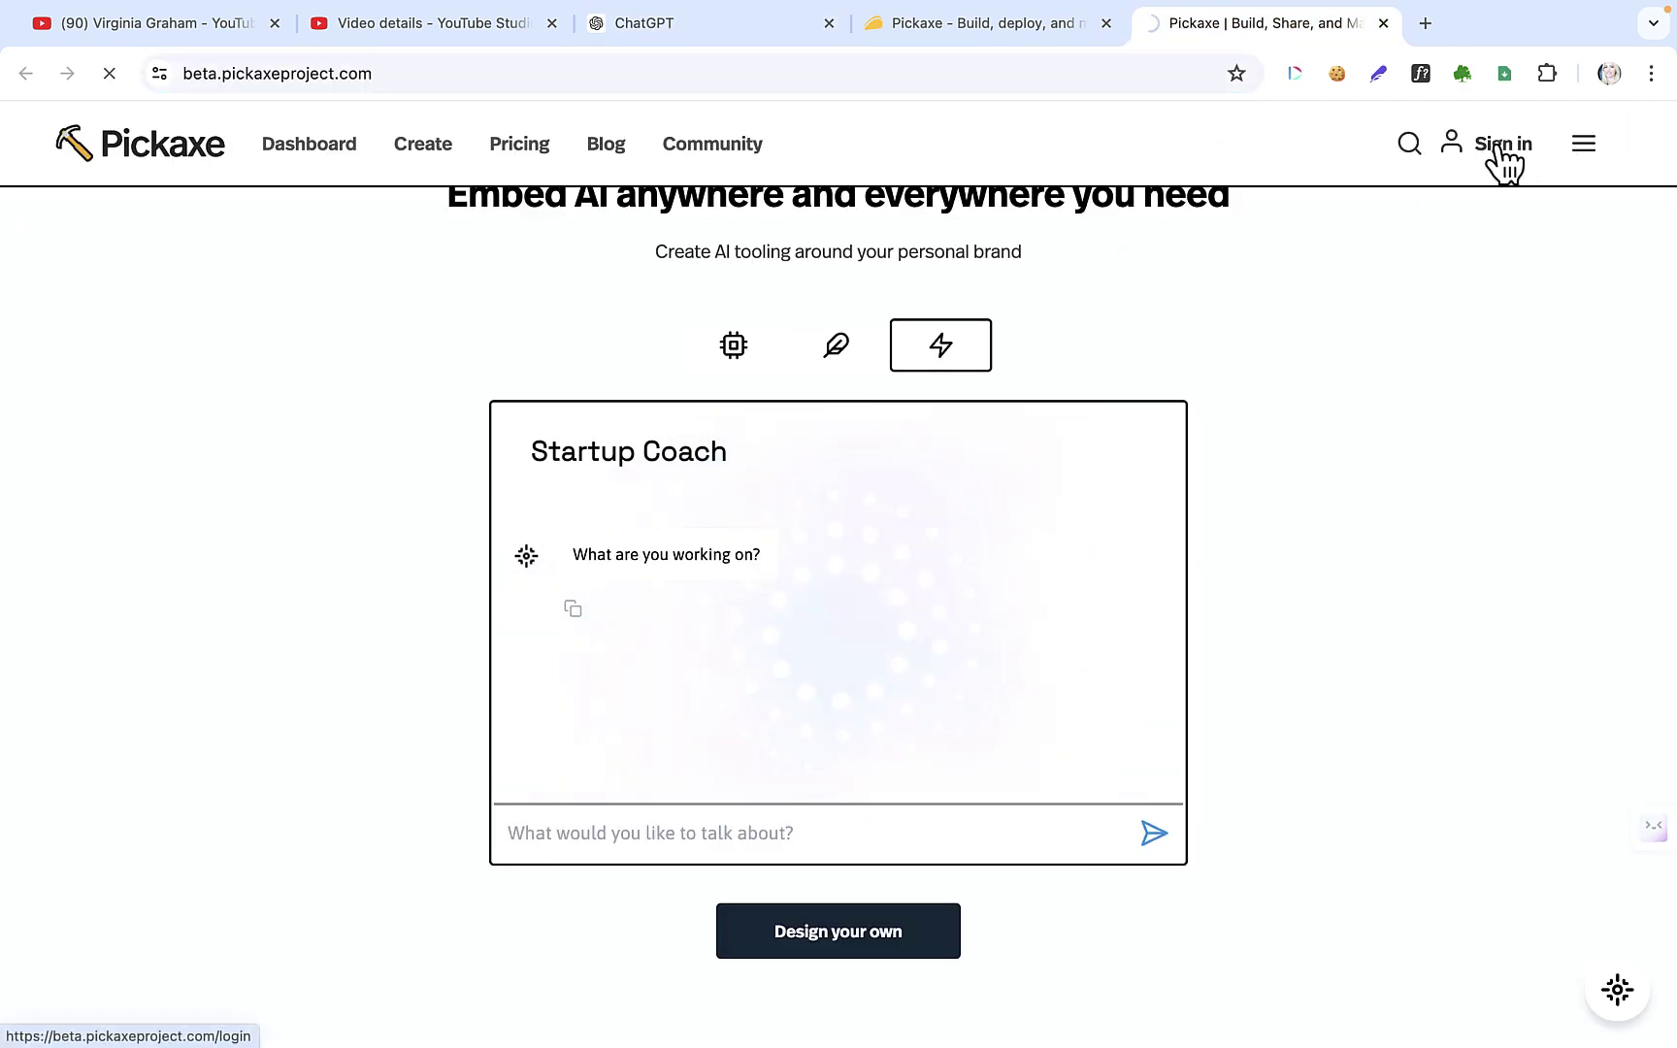
{"action": "left_click", "coordinate": [427, 148]}
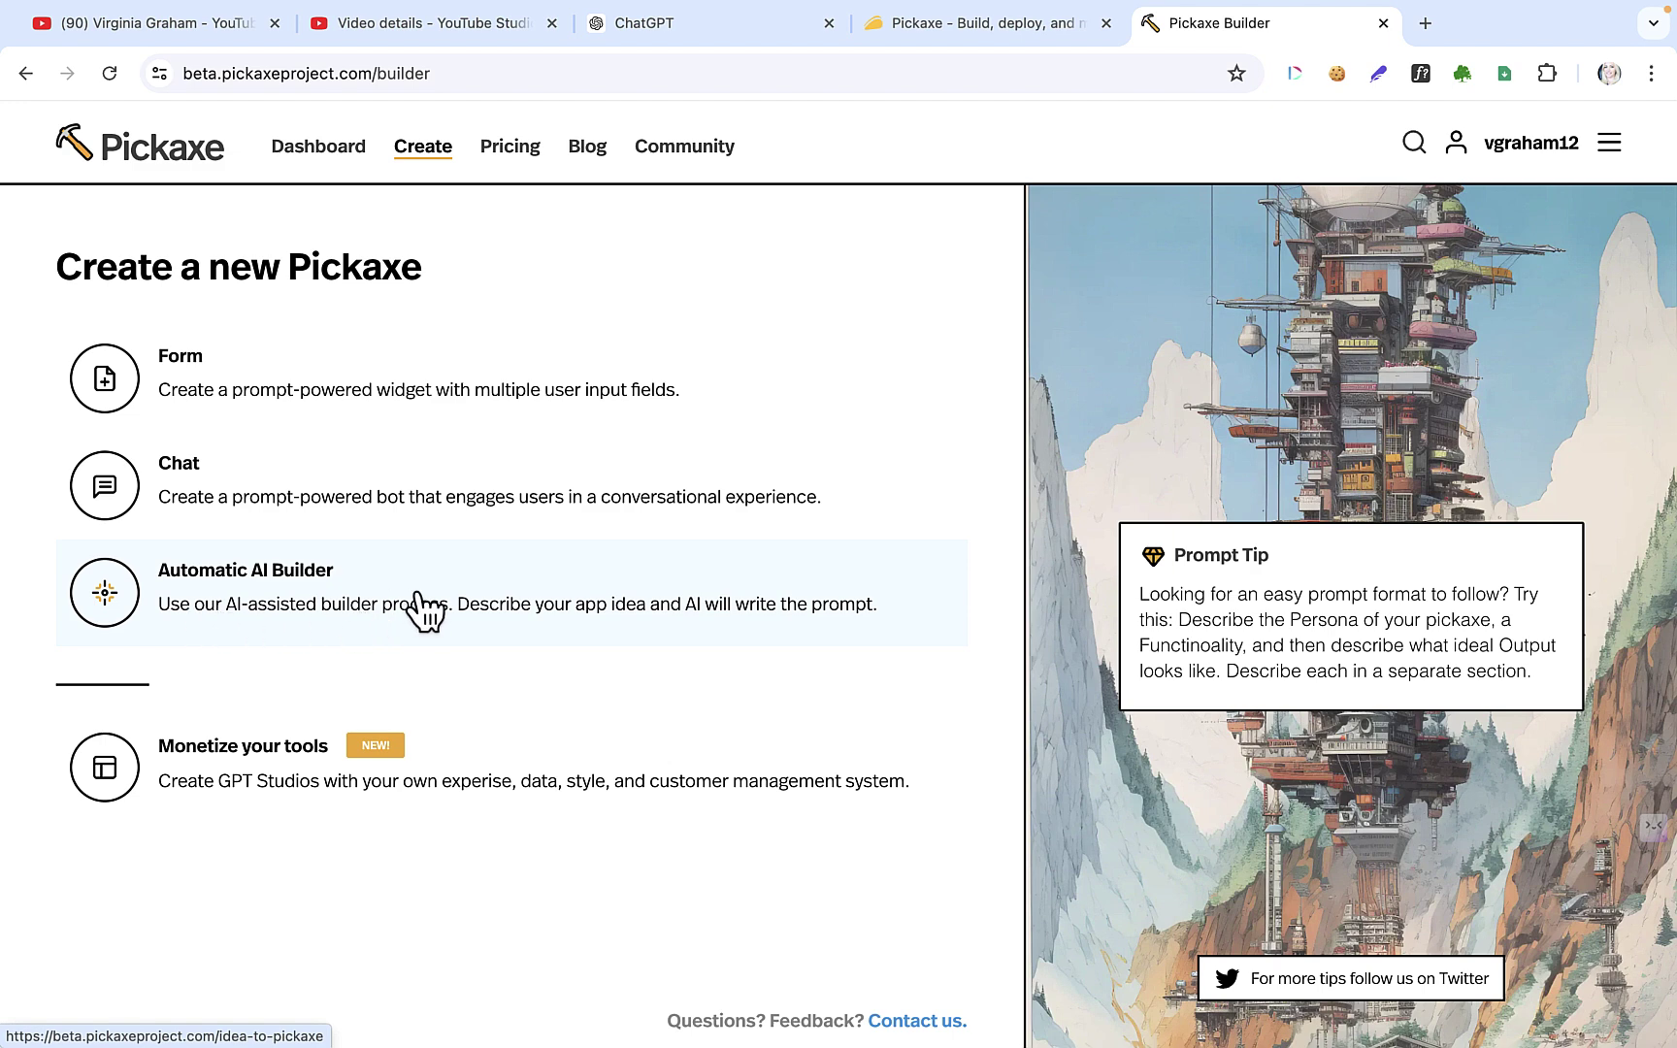
{"action": "left_click", "coordinate": [274, 369]}
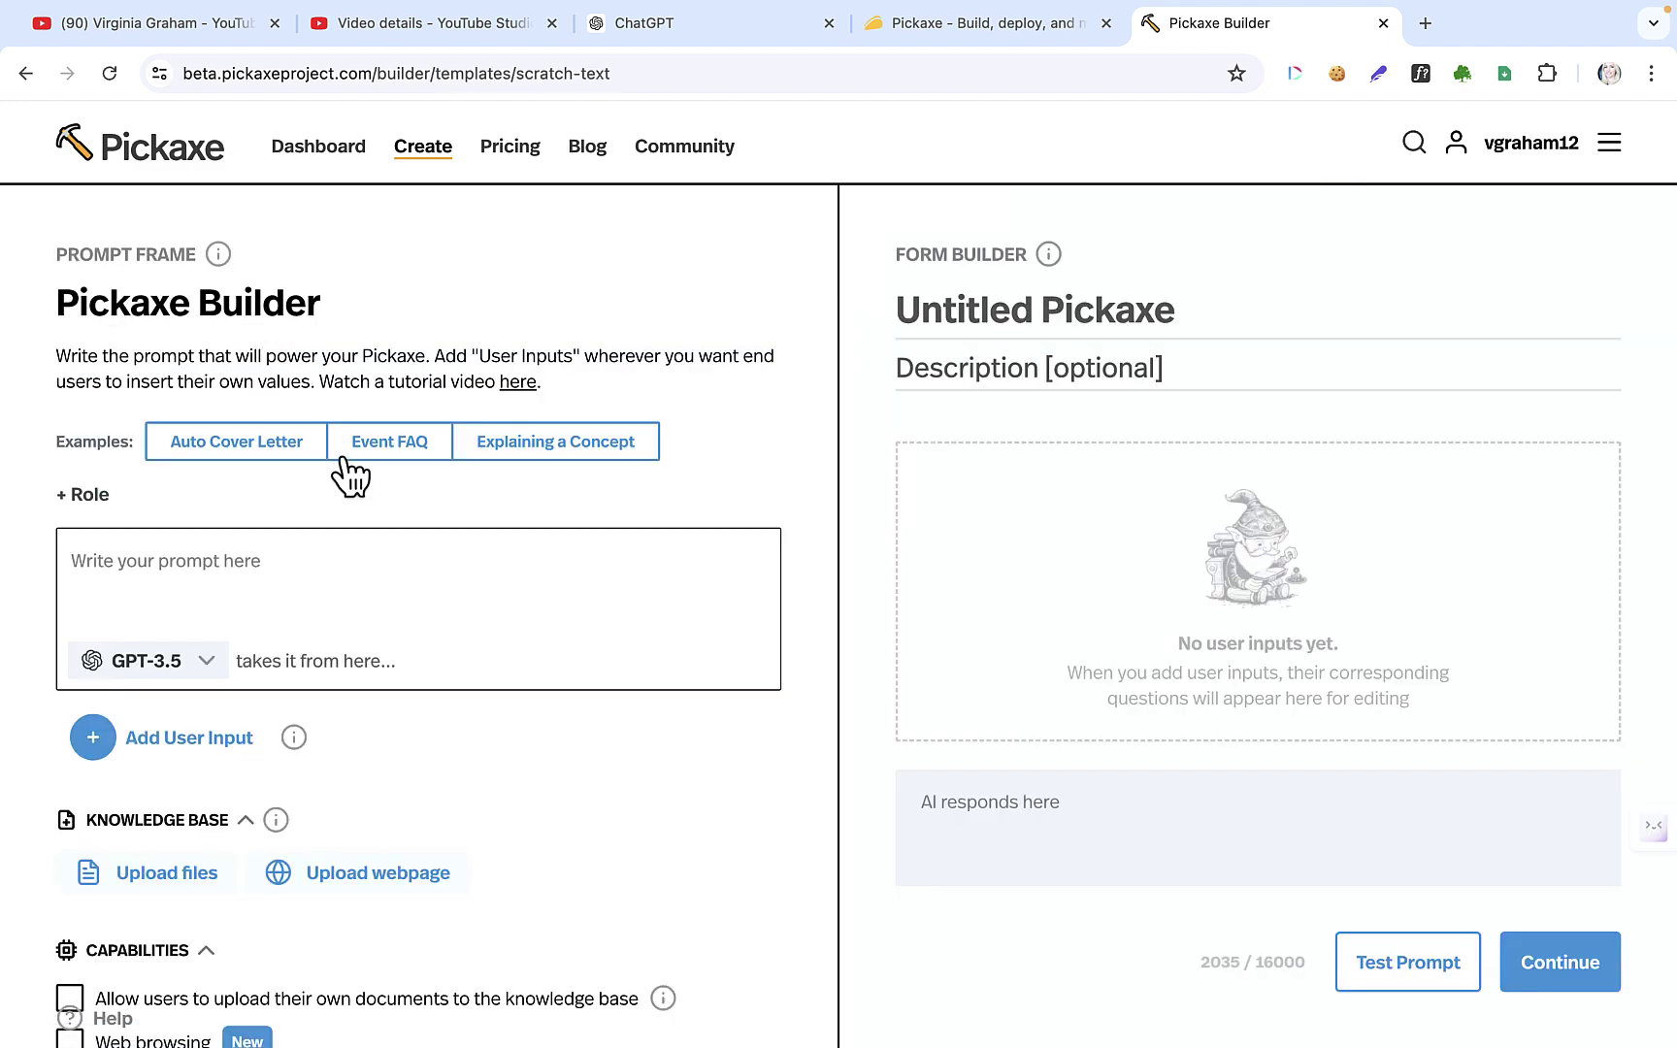
- Load the Auto Cover Letter example and review its prompt and three-question form
{"action": "left_click", "coordinate": [291, 458]}
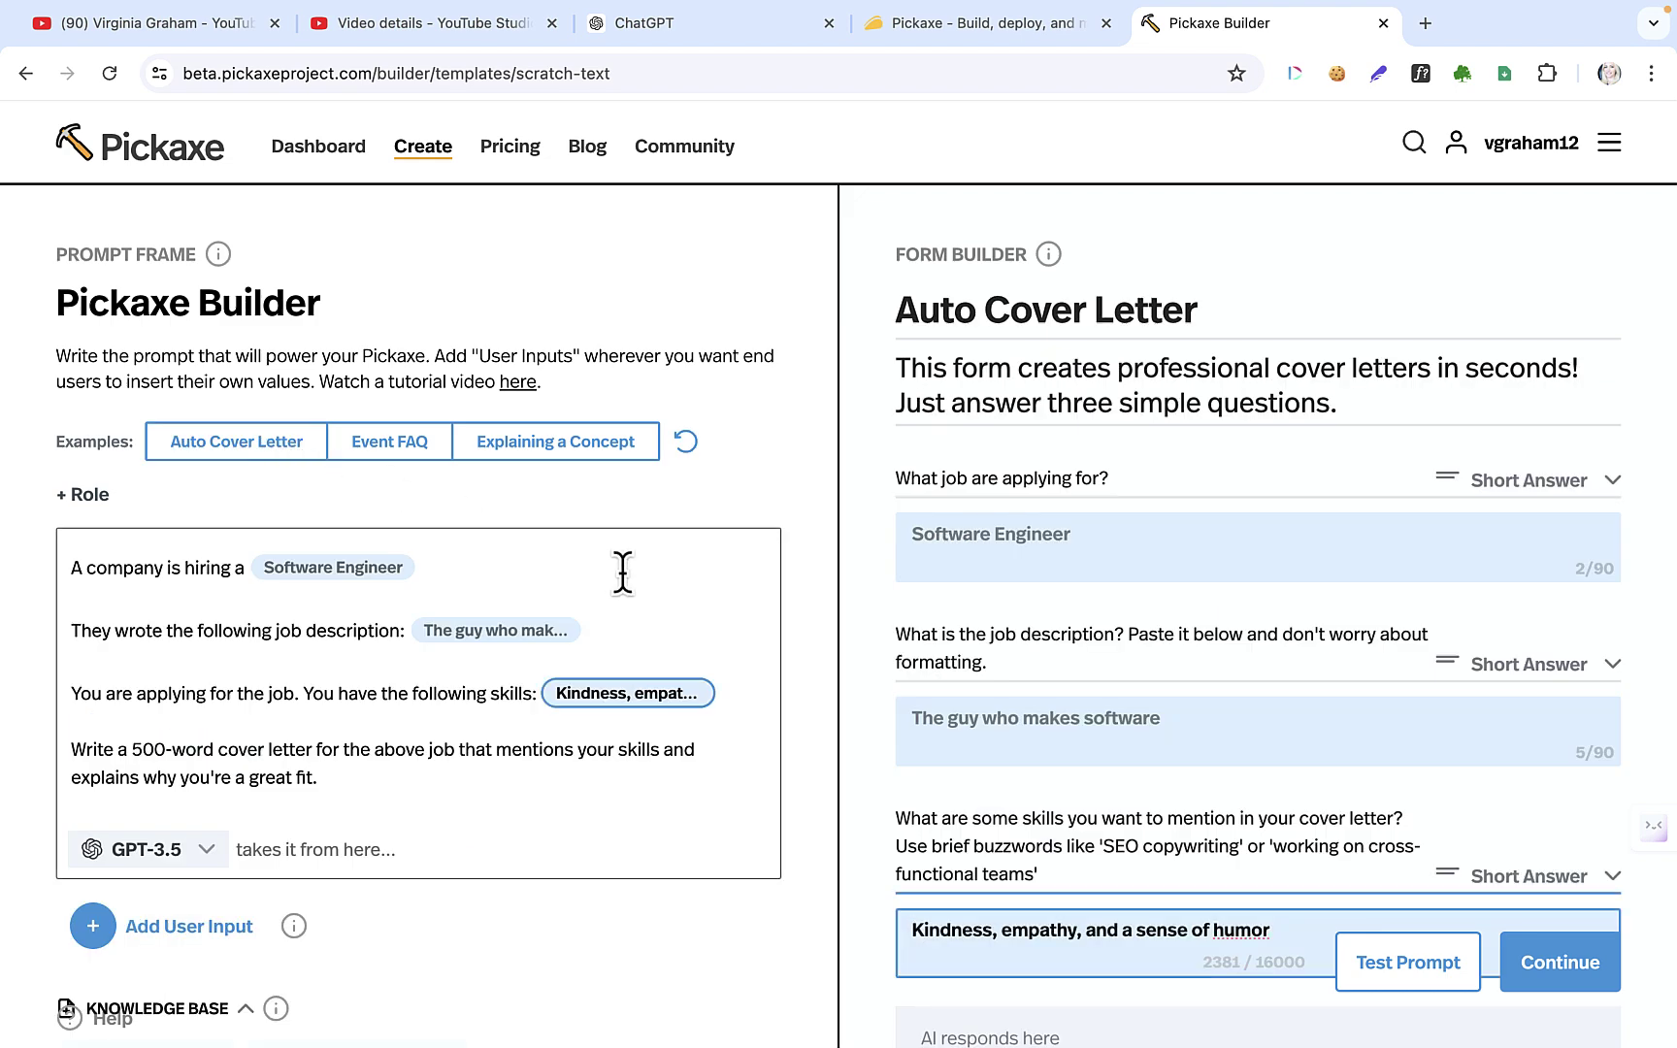
{"action": "scroll", "coordinate": [622, 572], "scroll_direction": "down", "scroll_amount": 1}
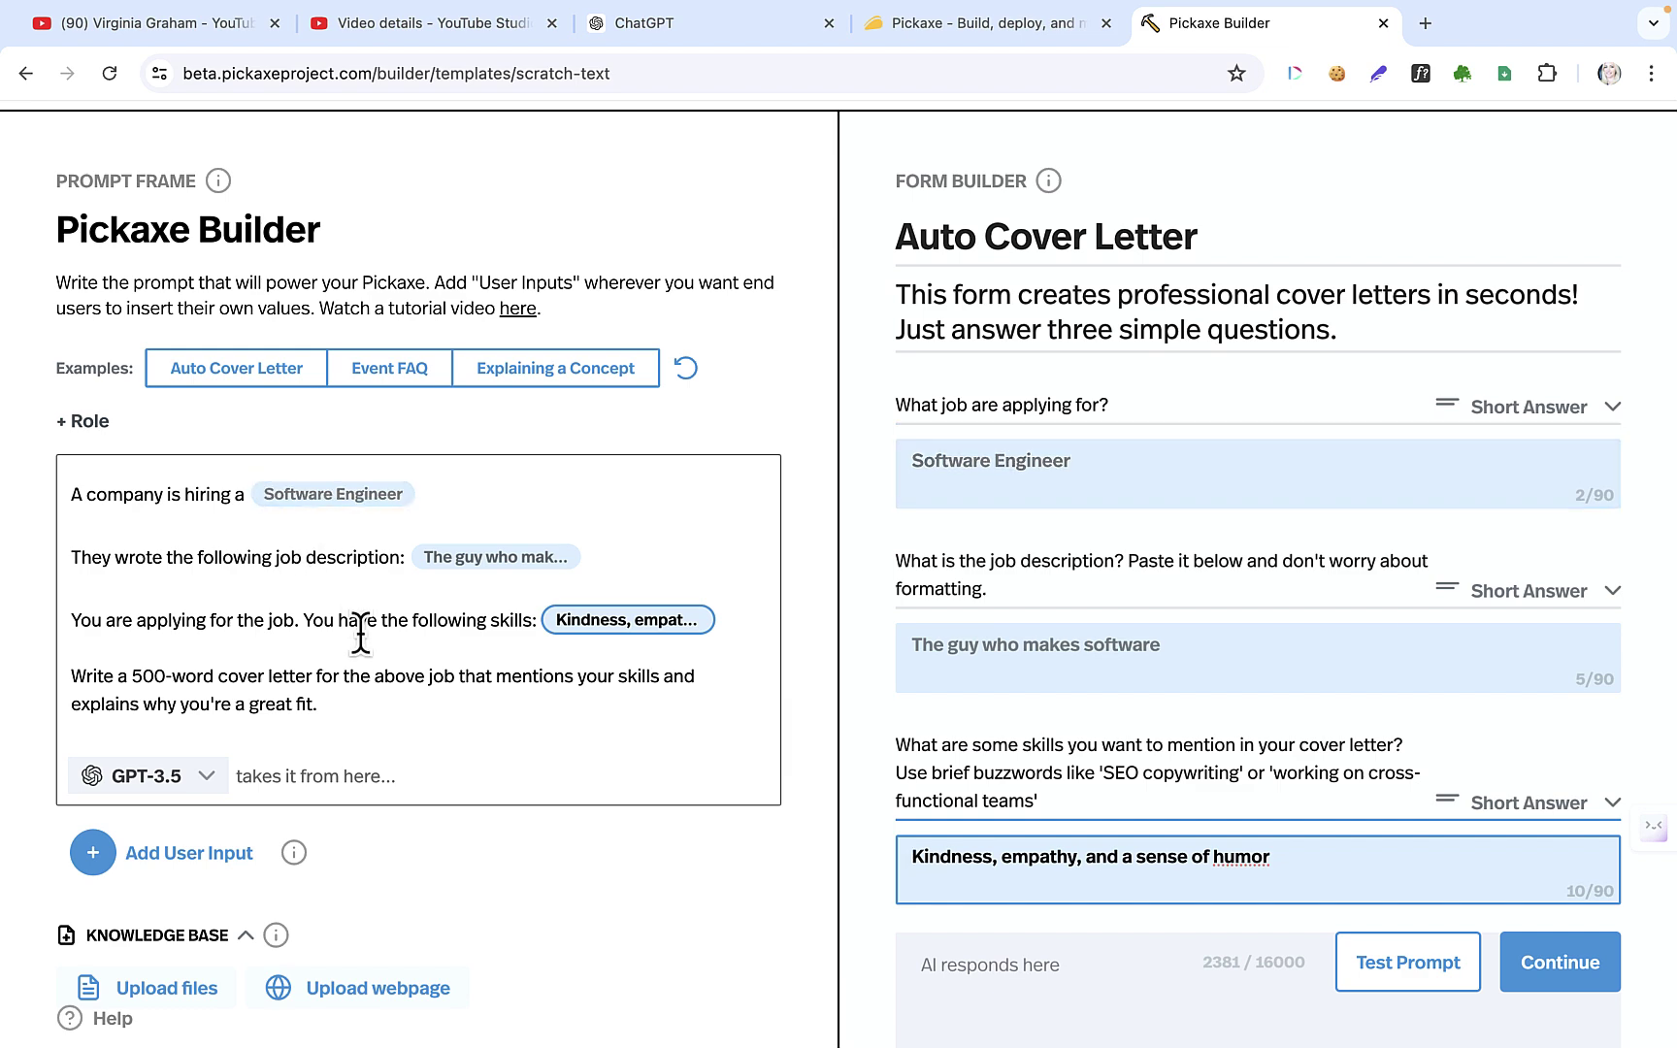
{"action": "scroll", "coordinate": [362, 627], "scroll_direction": "down", "scroll_amount": 1}
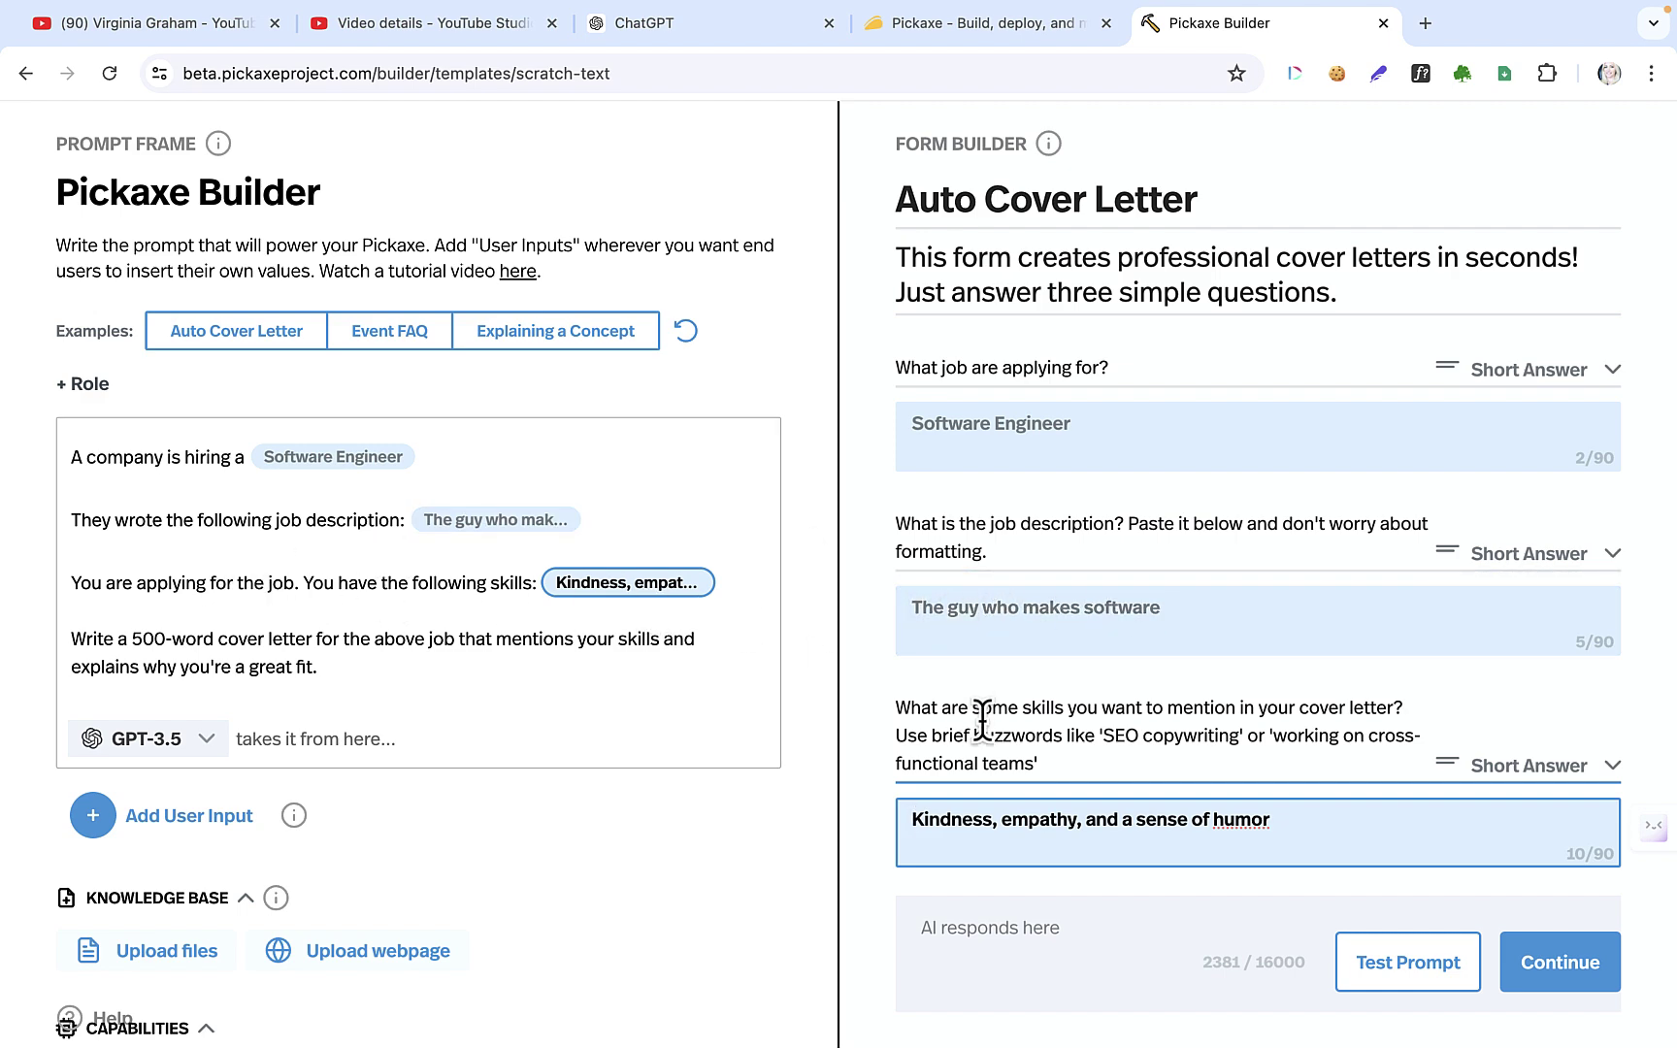
{"action": "scroll", "coordinate": [981, 719], "scroll_direction": "down", "scroll_amount": 2}
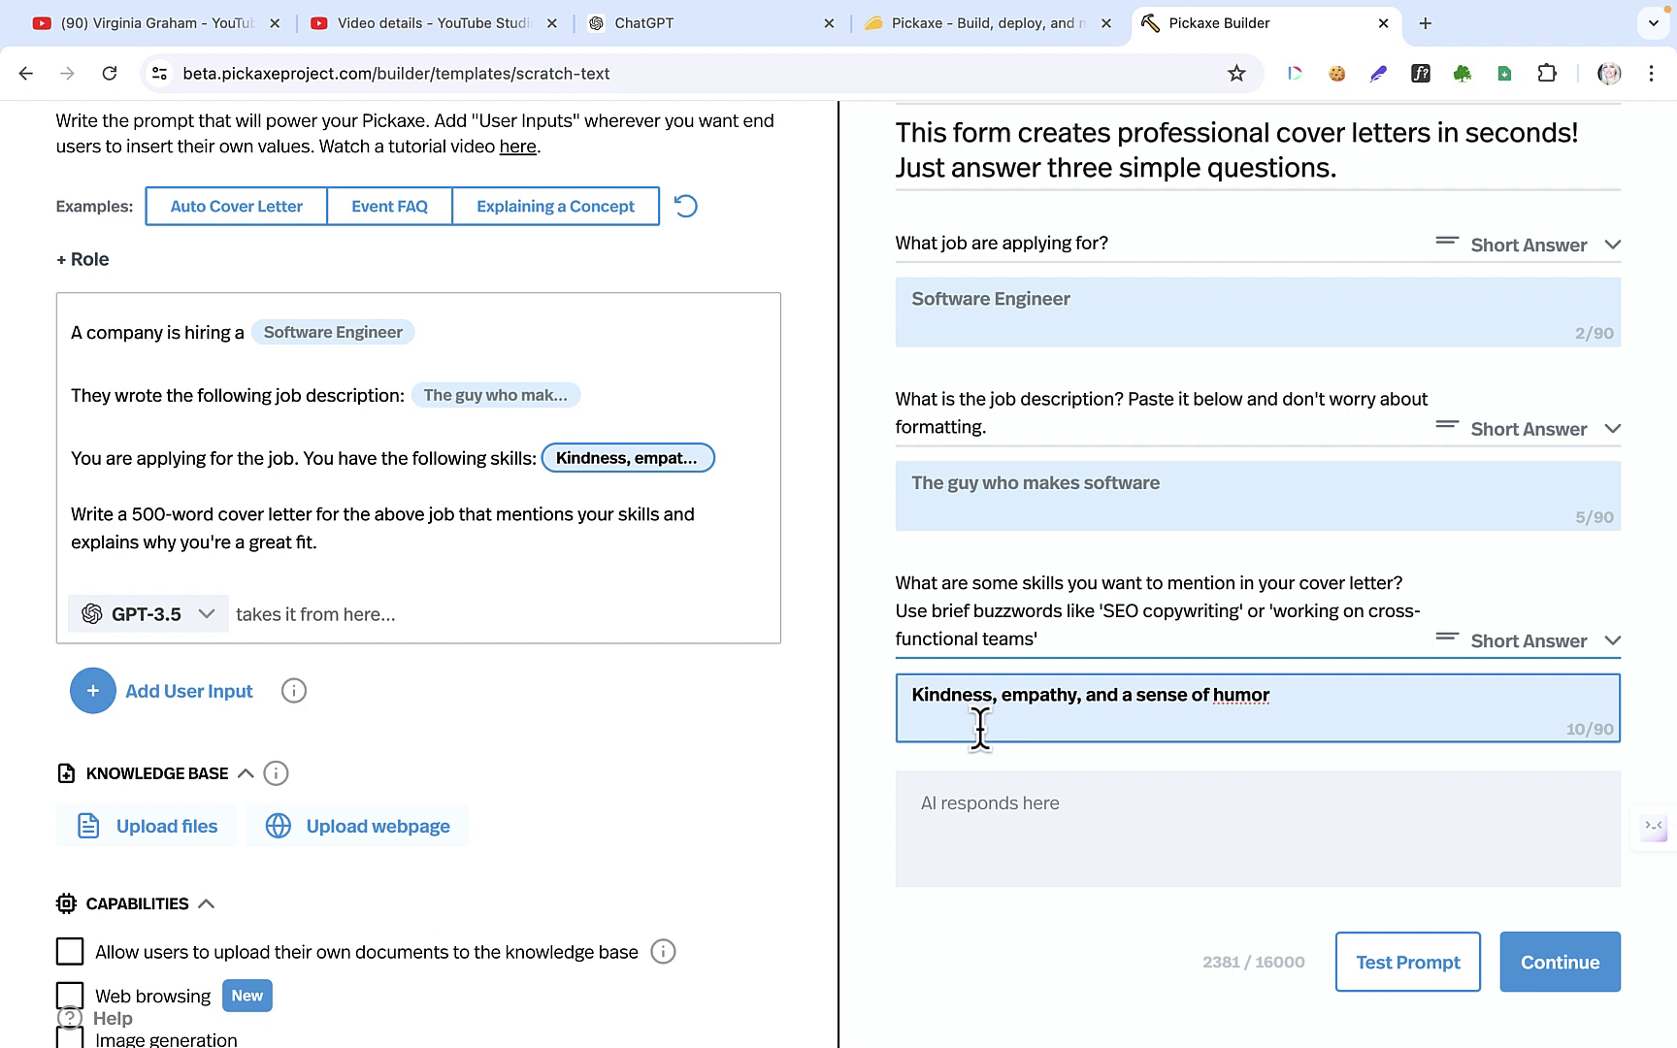
- Replace the sample skills answer with 'chief devops engineer'
{"action": "left_click_drag", "start_coordinate": [1346, 691], "coordinate": [913, 693]}
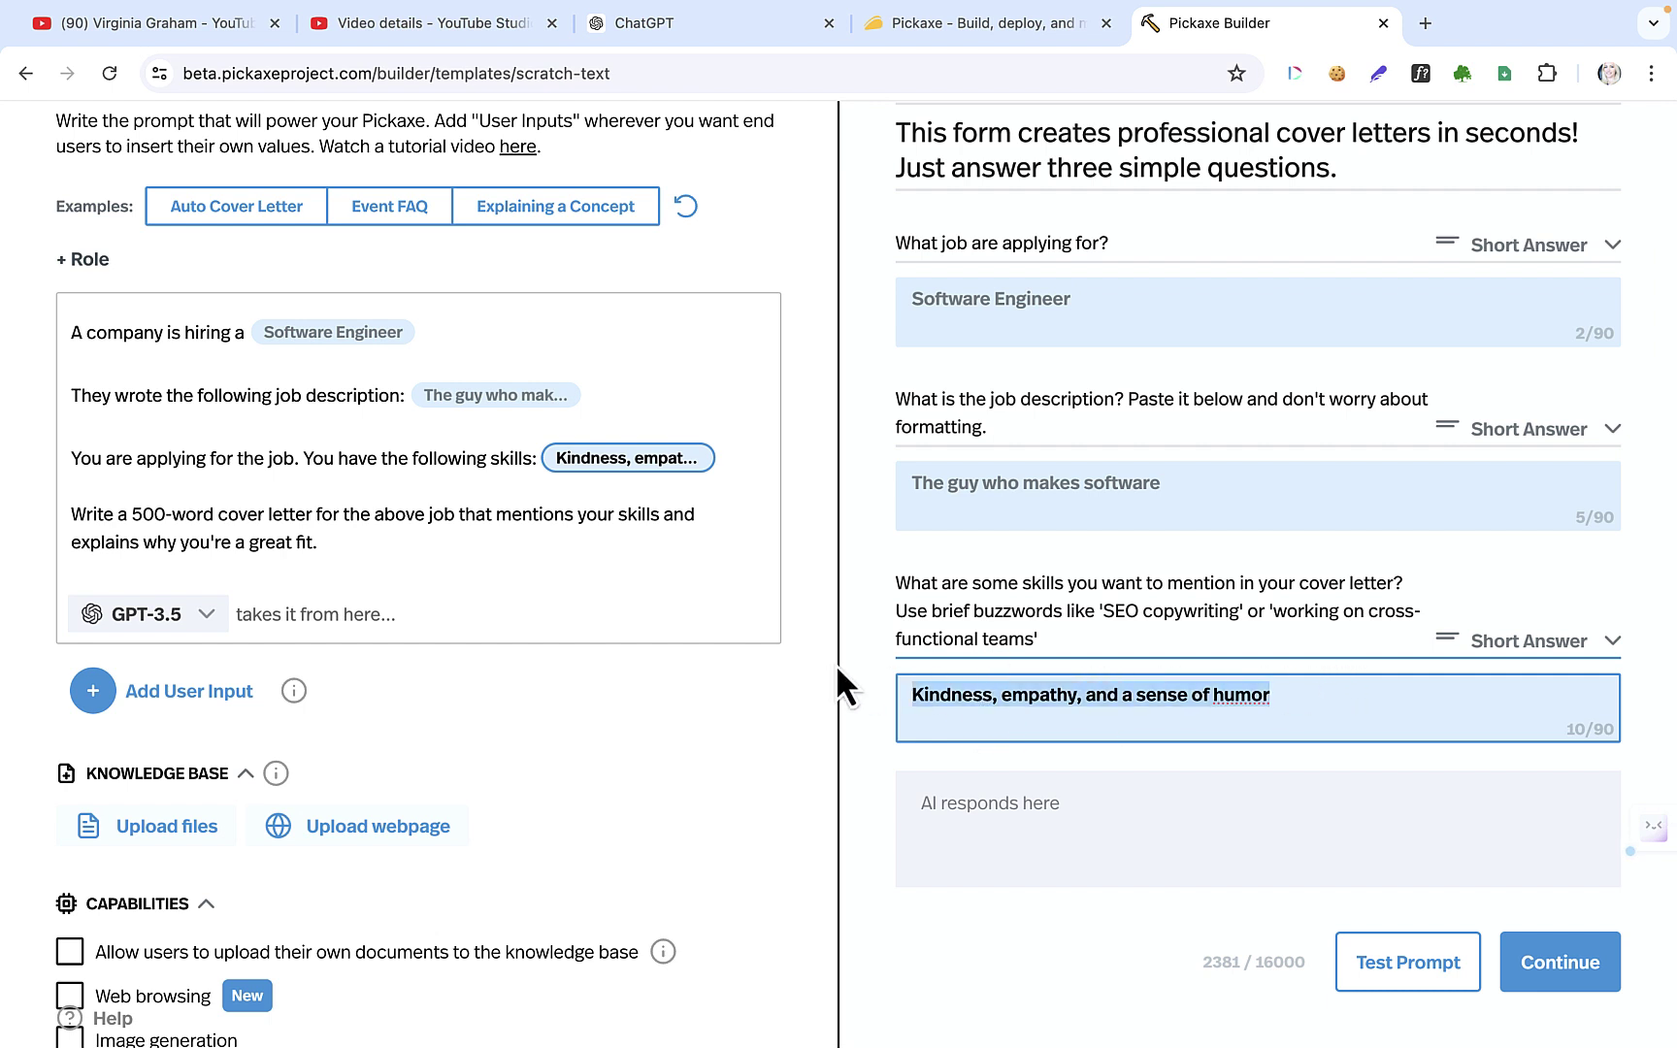
{"action": "key", "text": "BackSpace"}
{"action": "type", "text": "eng"}
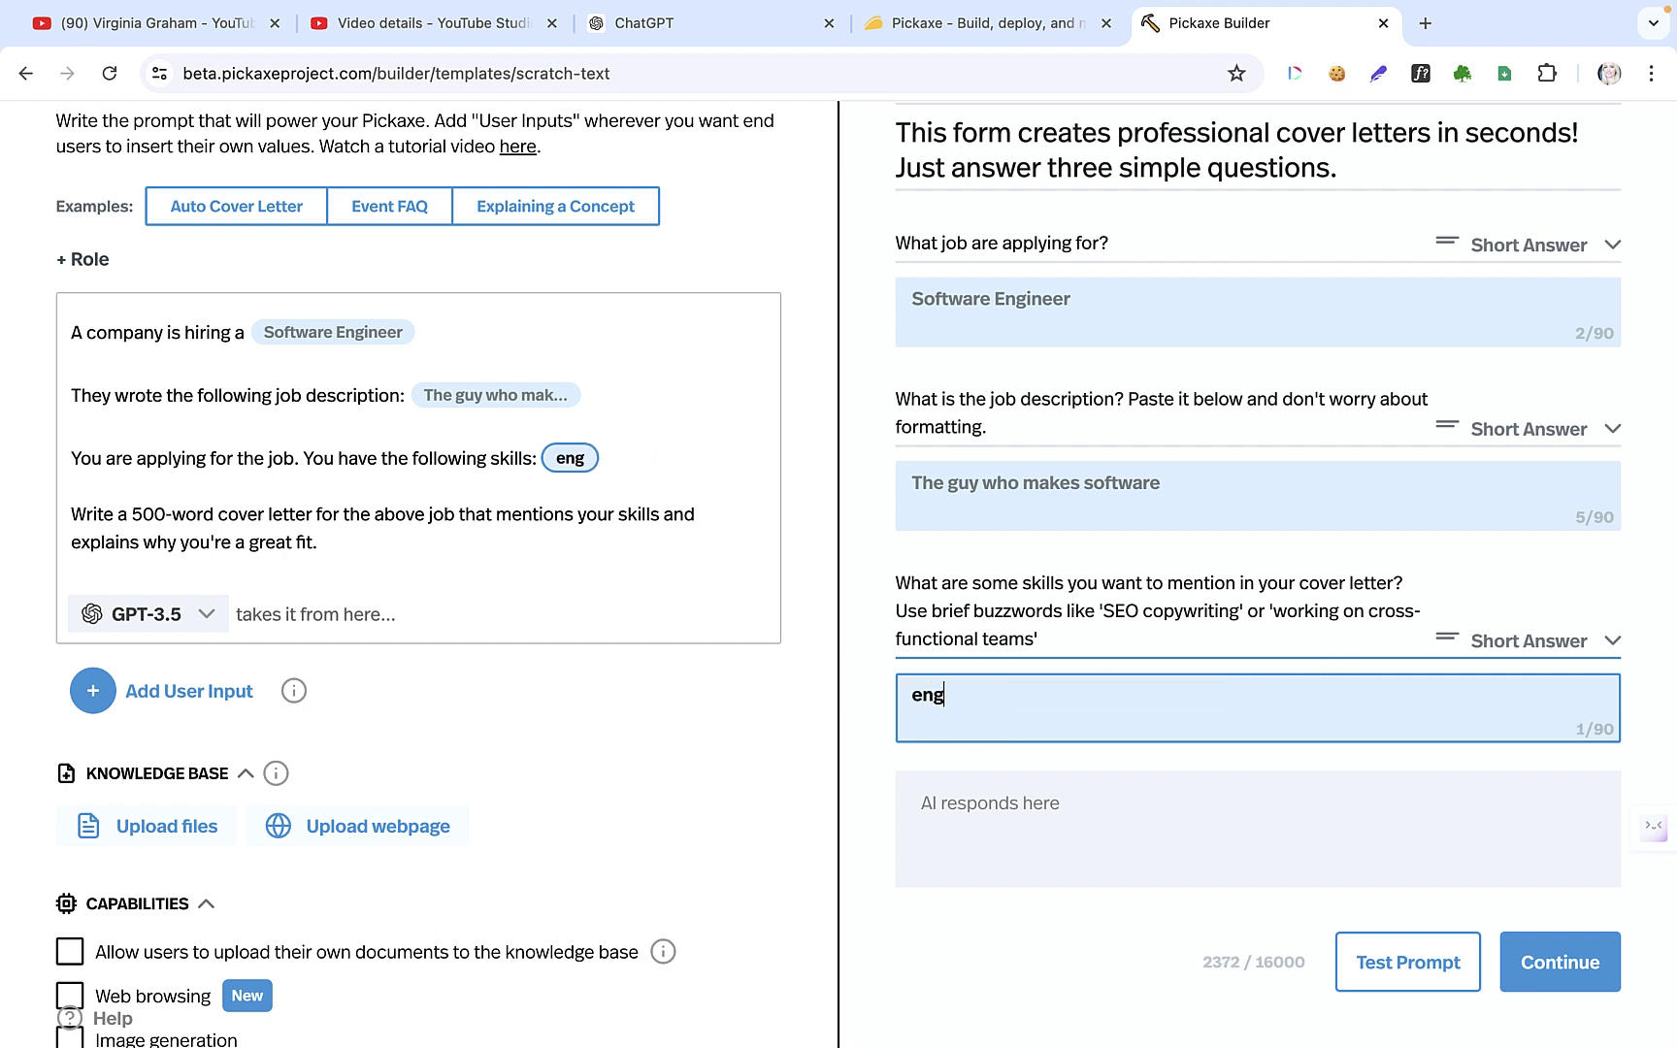
{"action": "type", "text": "ineer"}
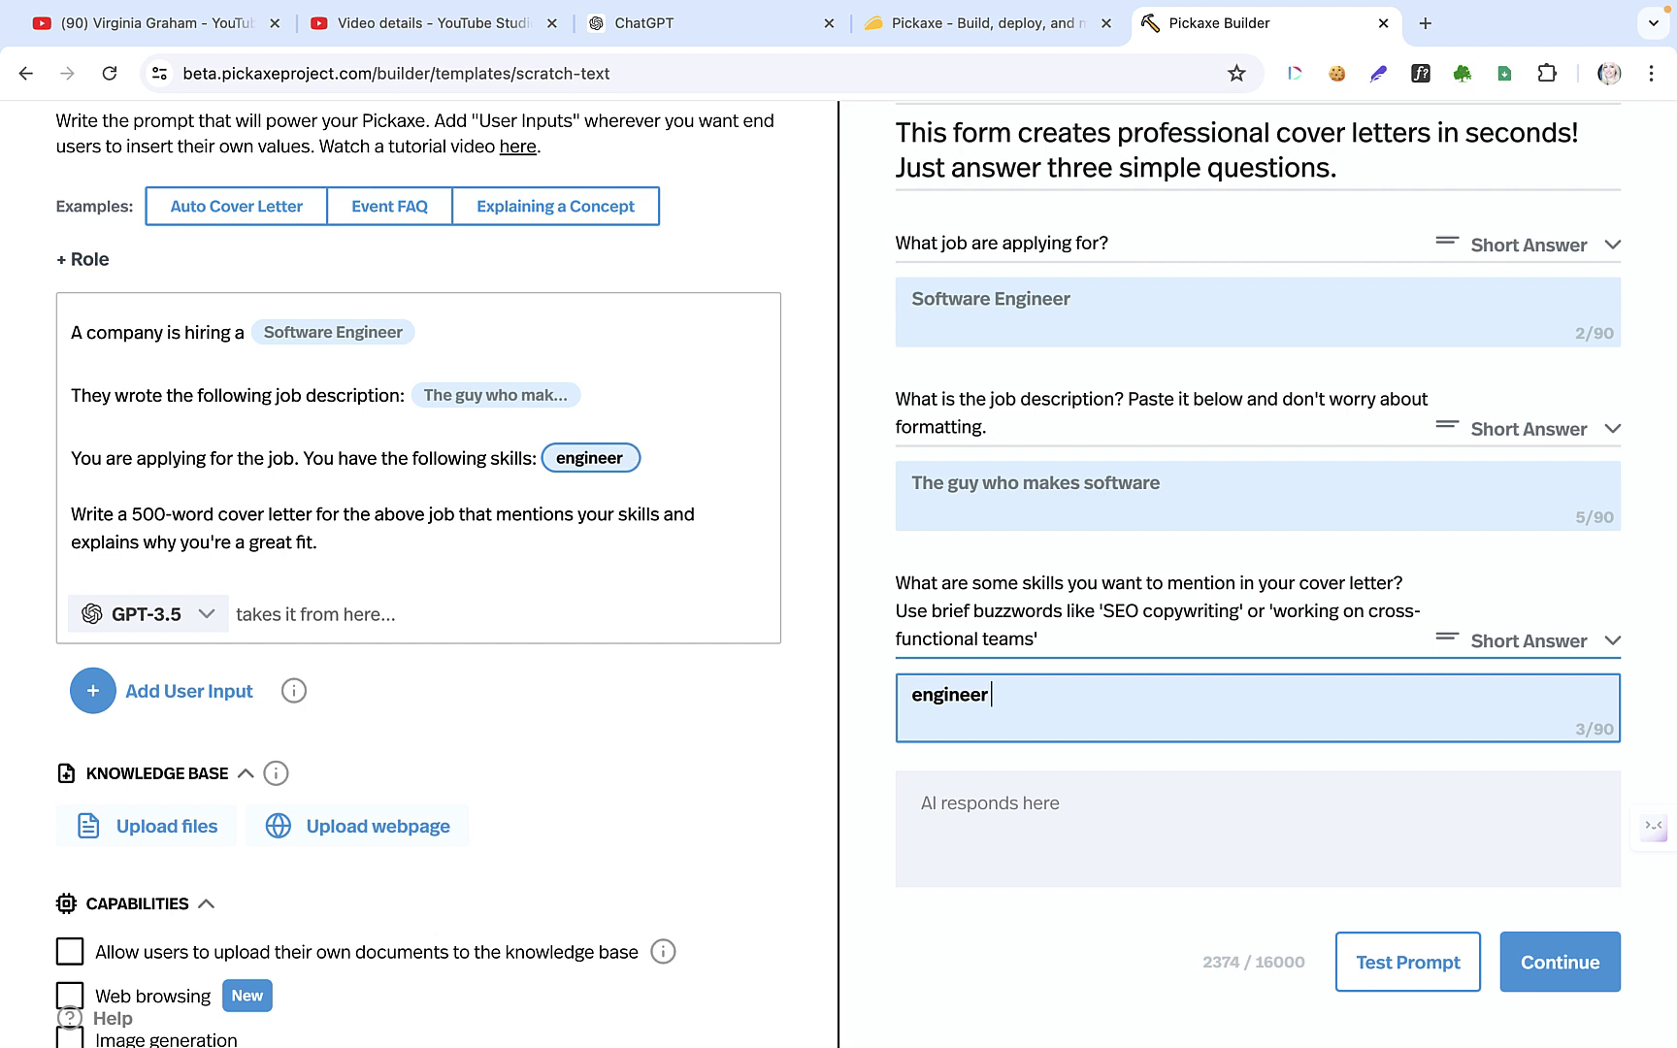
{"action": "left_click", "coordinate": [910, 695]}
{"action": "type", "text": "chie"}
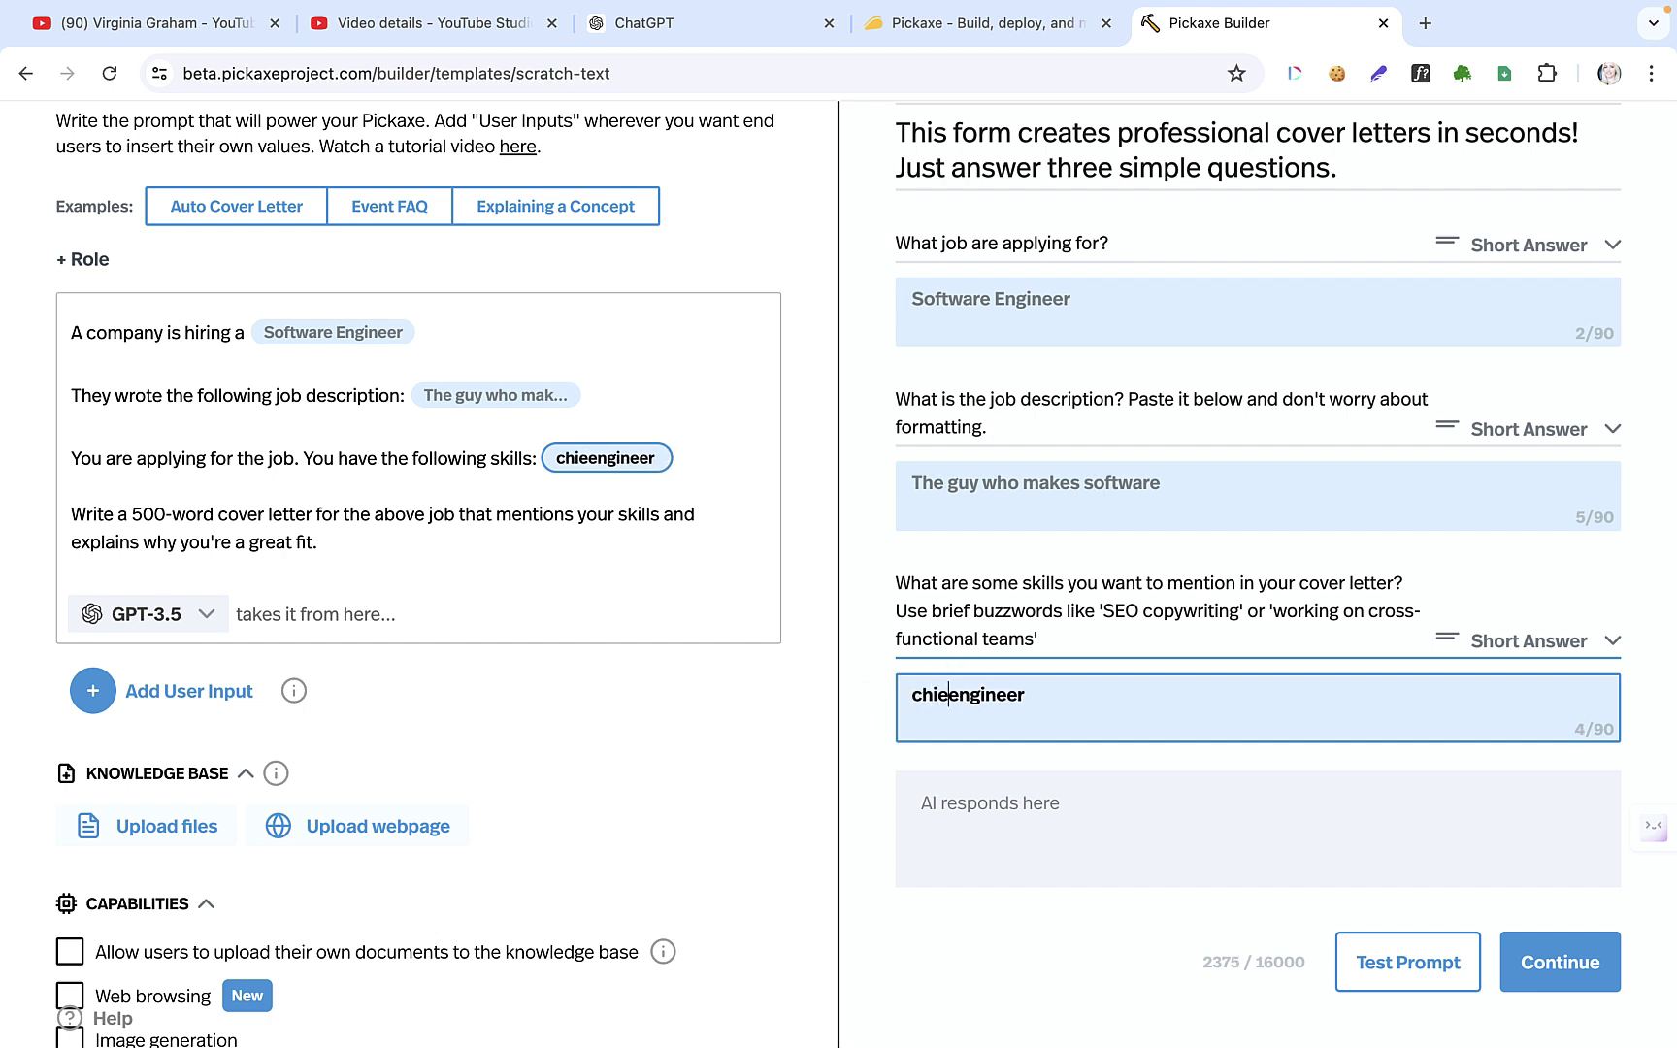
{"action": "type", "text": "f"}
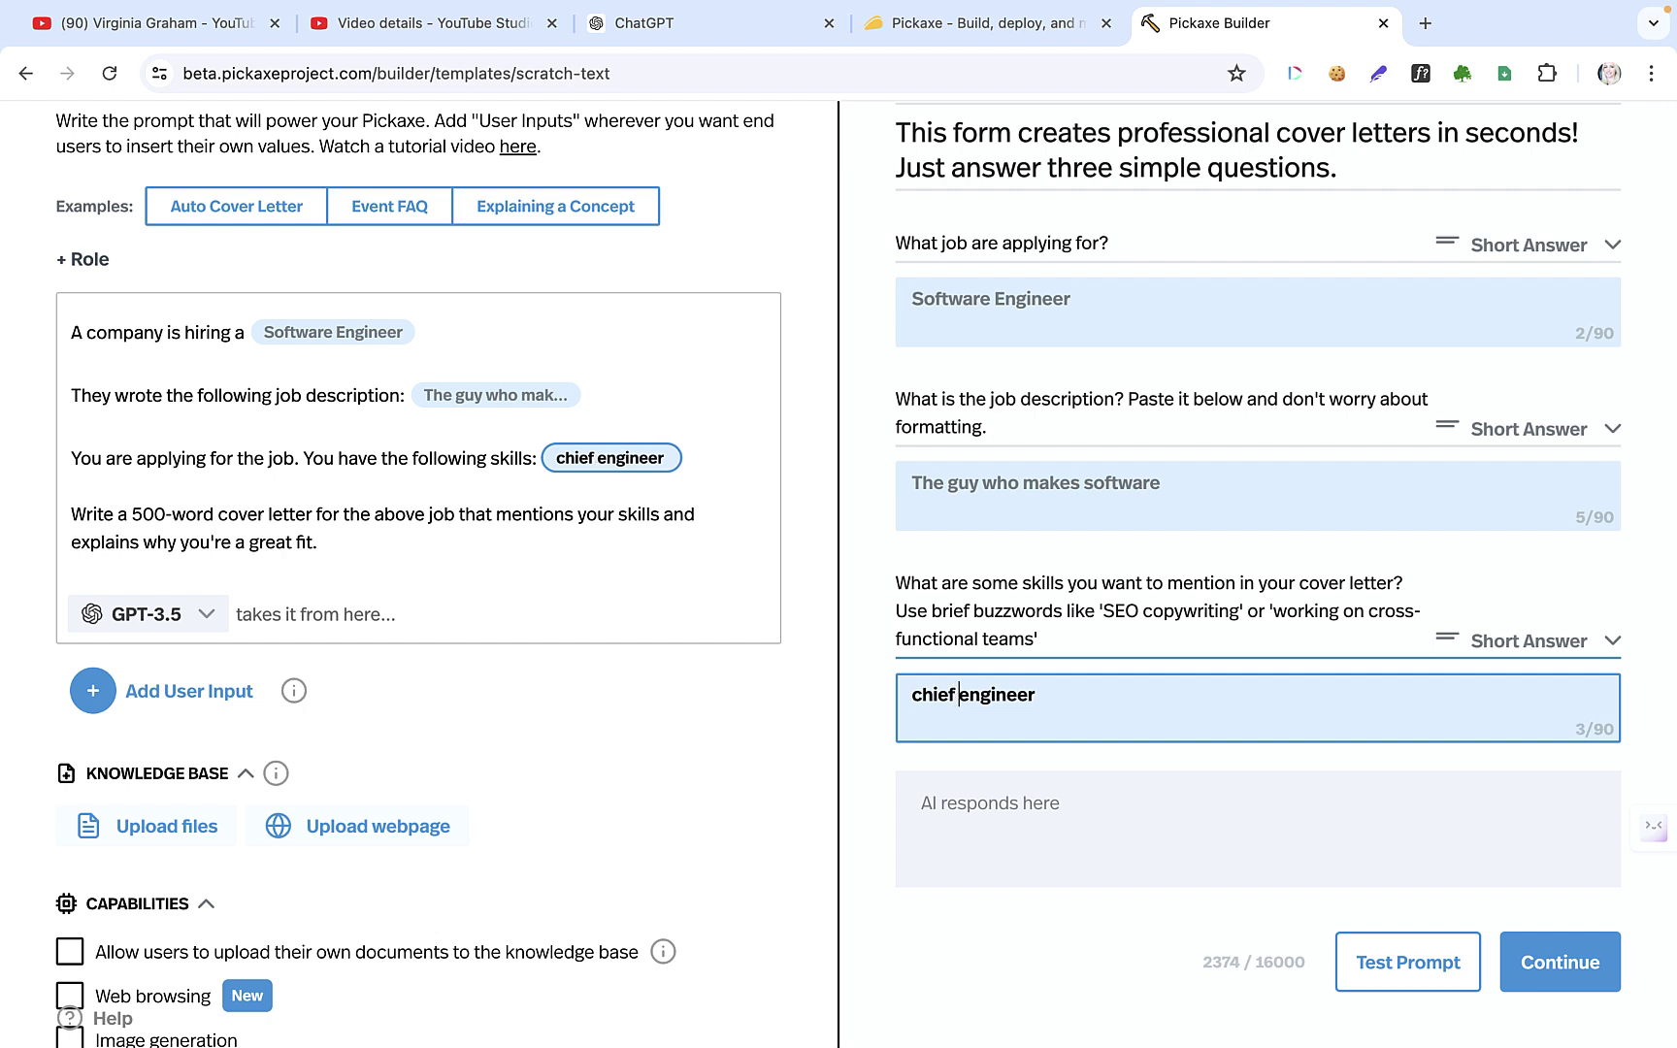
{"action": "type", "text": " devops"}
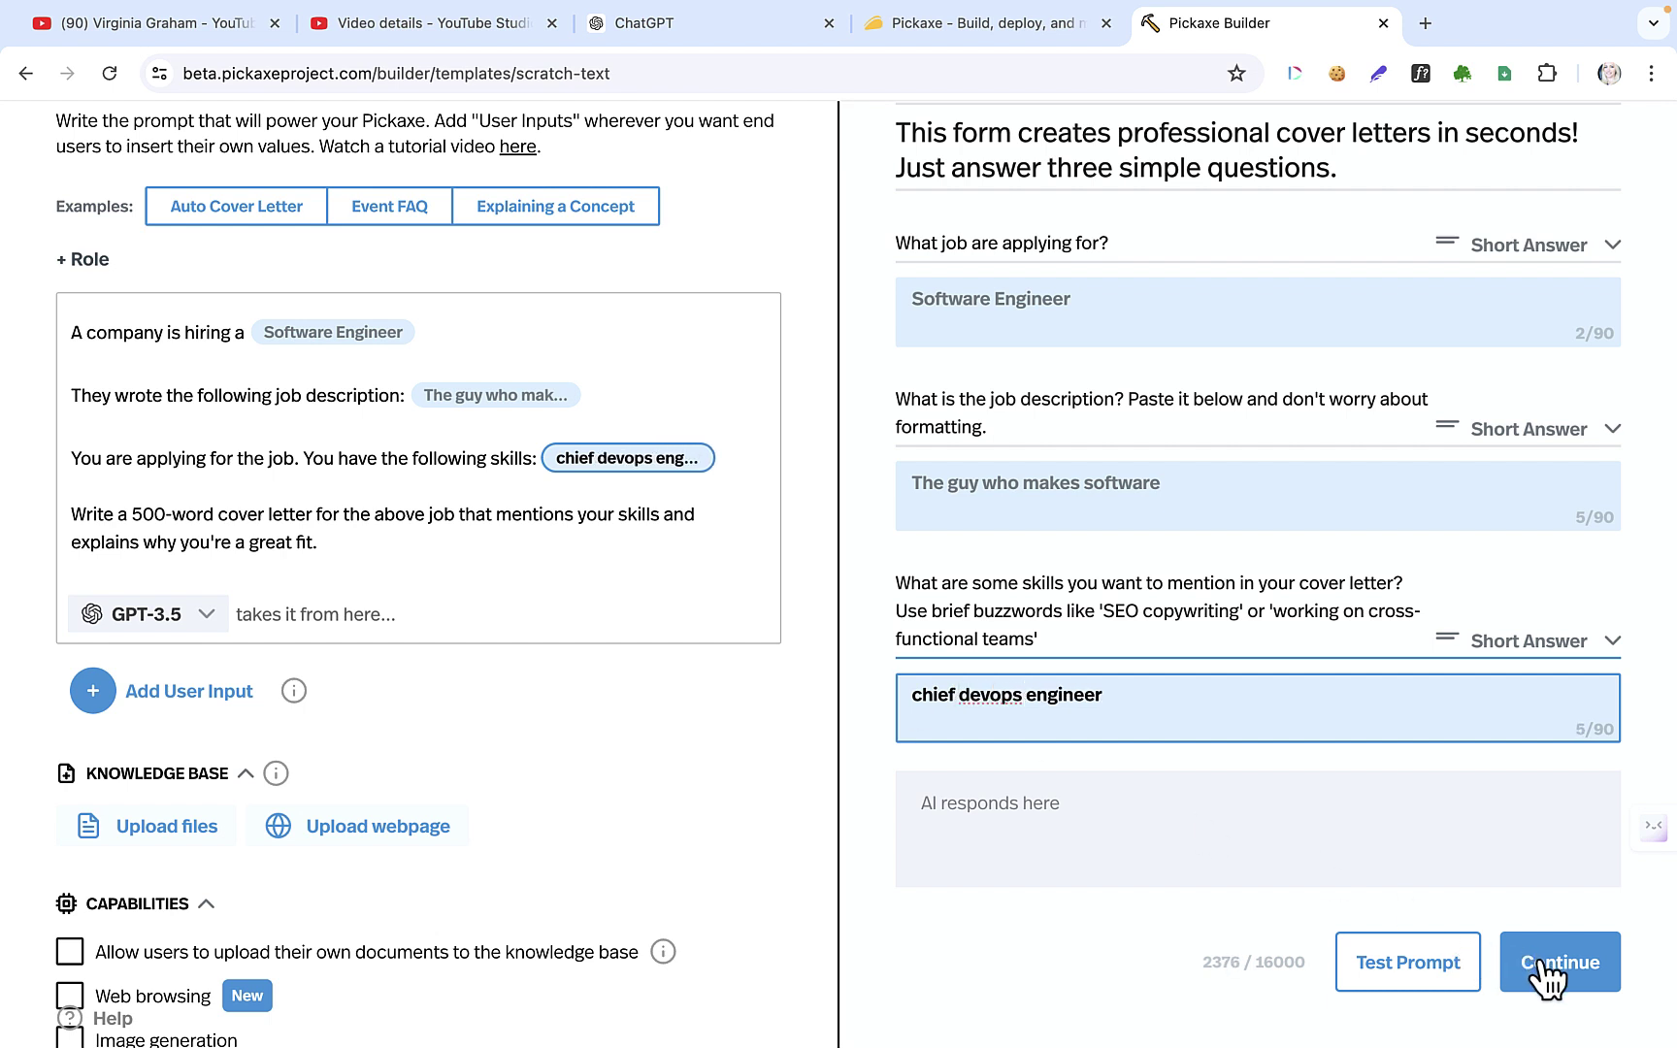
- Run Test Prompt and read through the generated Software Engineer cover letter
{"action": "left_click", "coordinate": [1435, 971]}
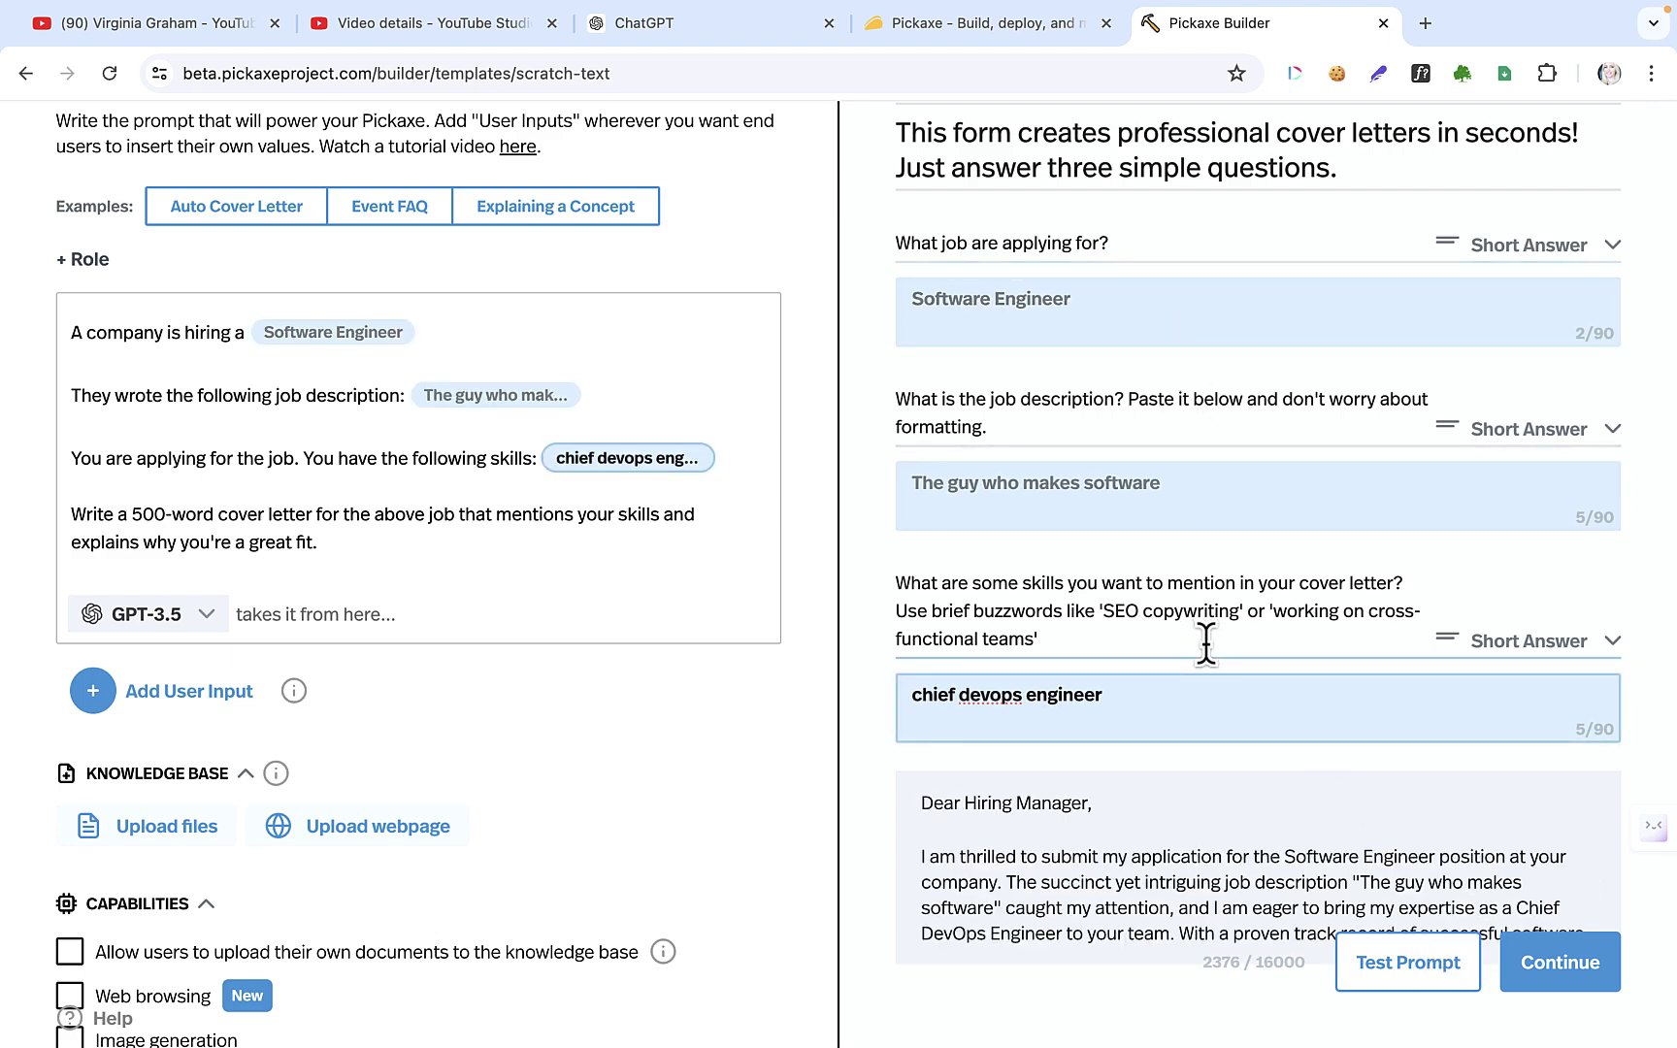
{"action": "scroll", "coordinate": [1205, 642], "scroll_direction": "down", "scroll_amount": 5}
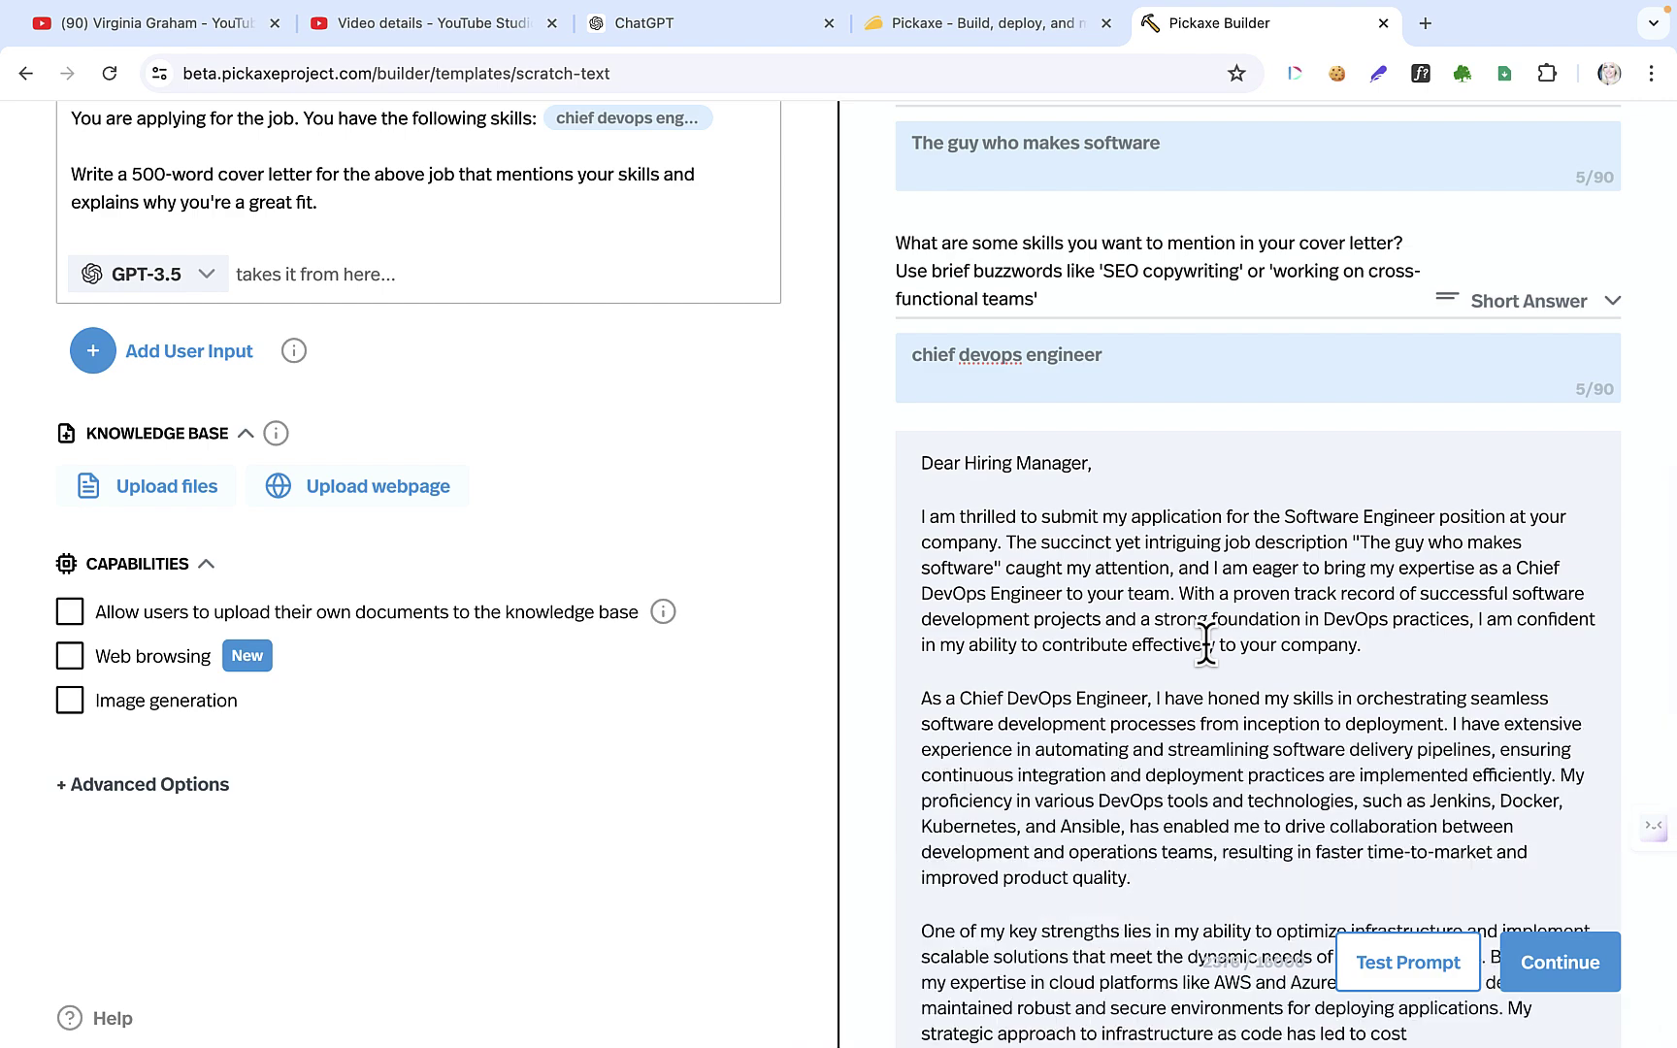
{"action": "left_click", "coordinate": [1155, 163]}
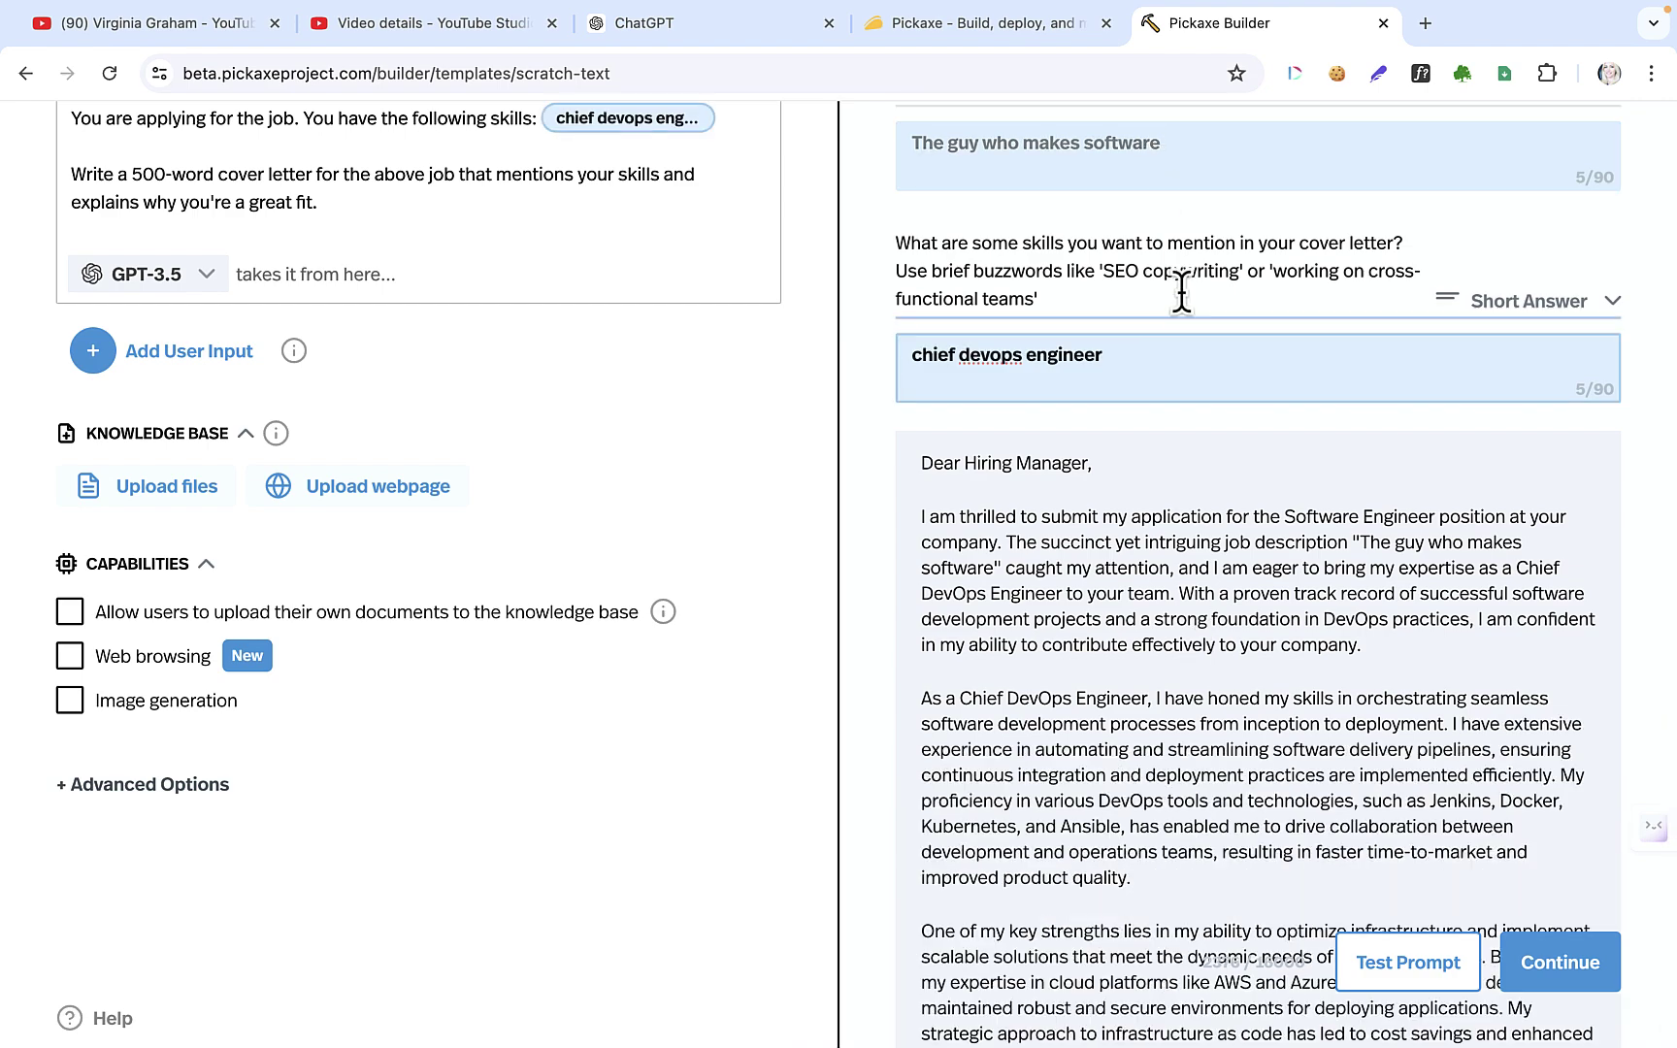
{"action": "scroll", "coordinate": [1182, 291], "scroll_direction": "up", "scroll_amount": 6}
{"action": "scroll", "coordinate": [1181, 291], "scroll_direction": "down", "scroll_amount": 7}
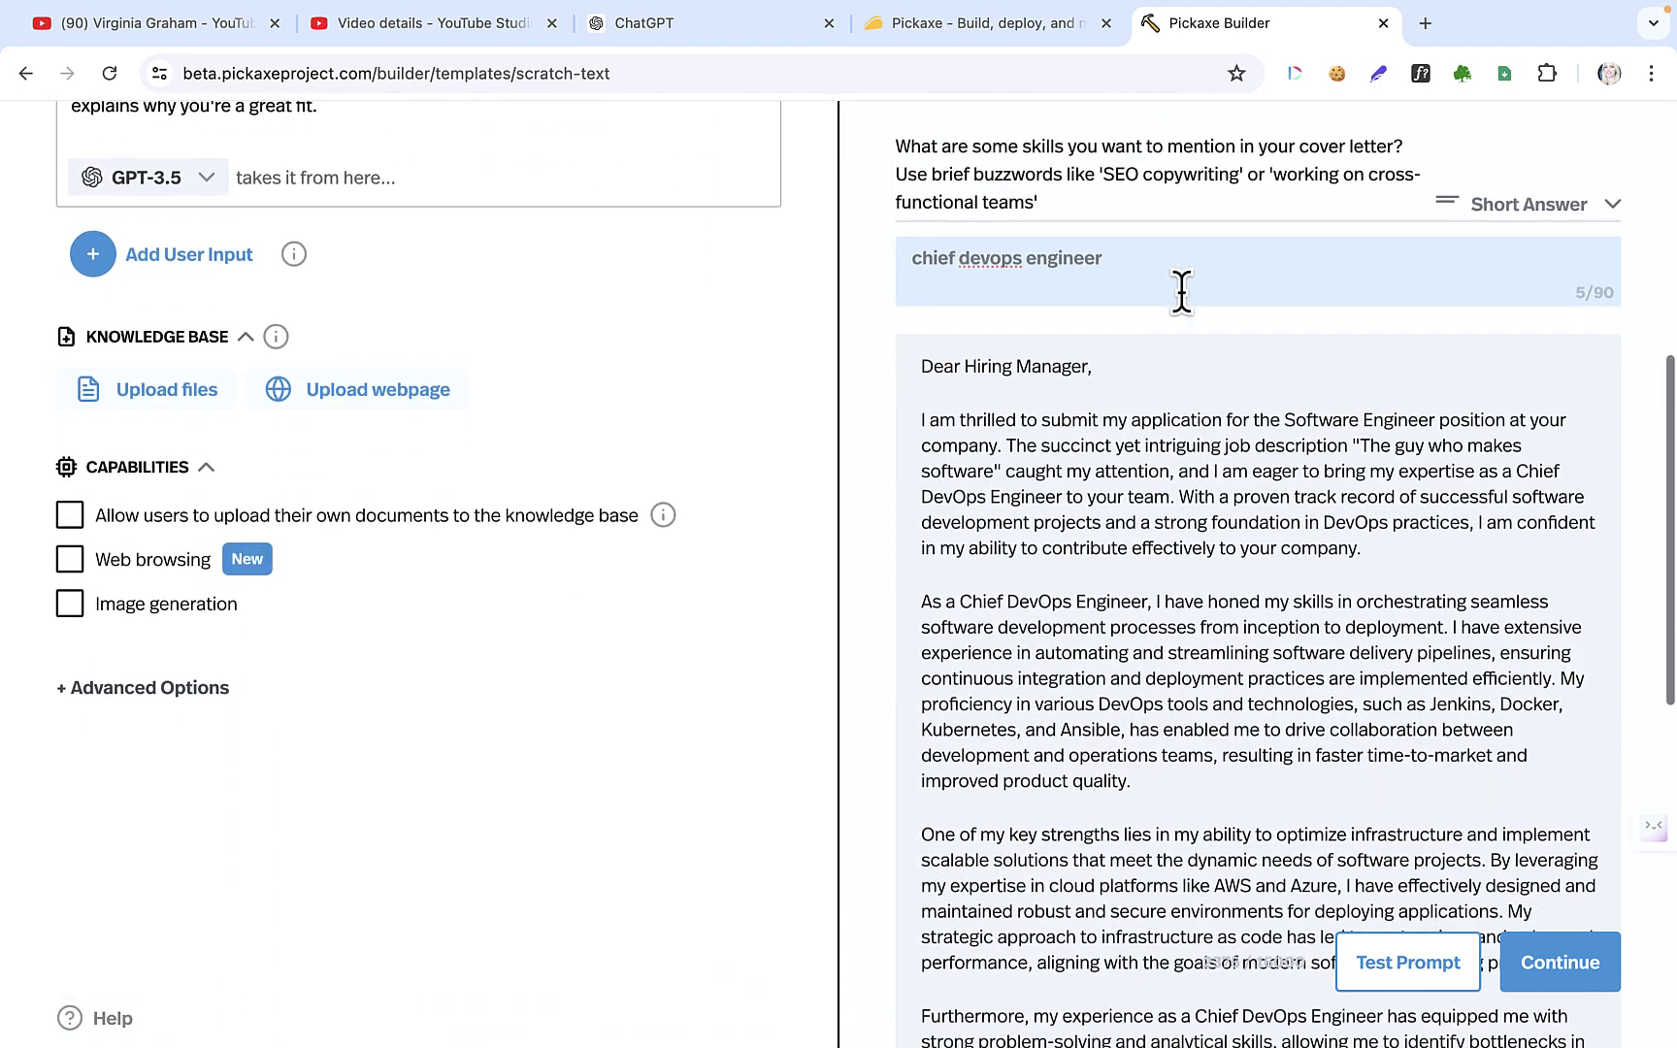
{"action": "scroll", "coordinate": [1181, 291], "scroll_direction": "down", "scroll_amount": 5}
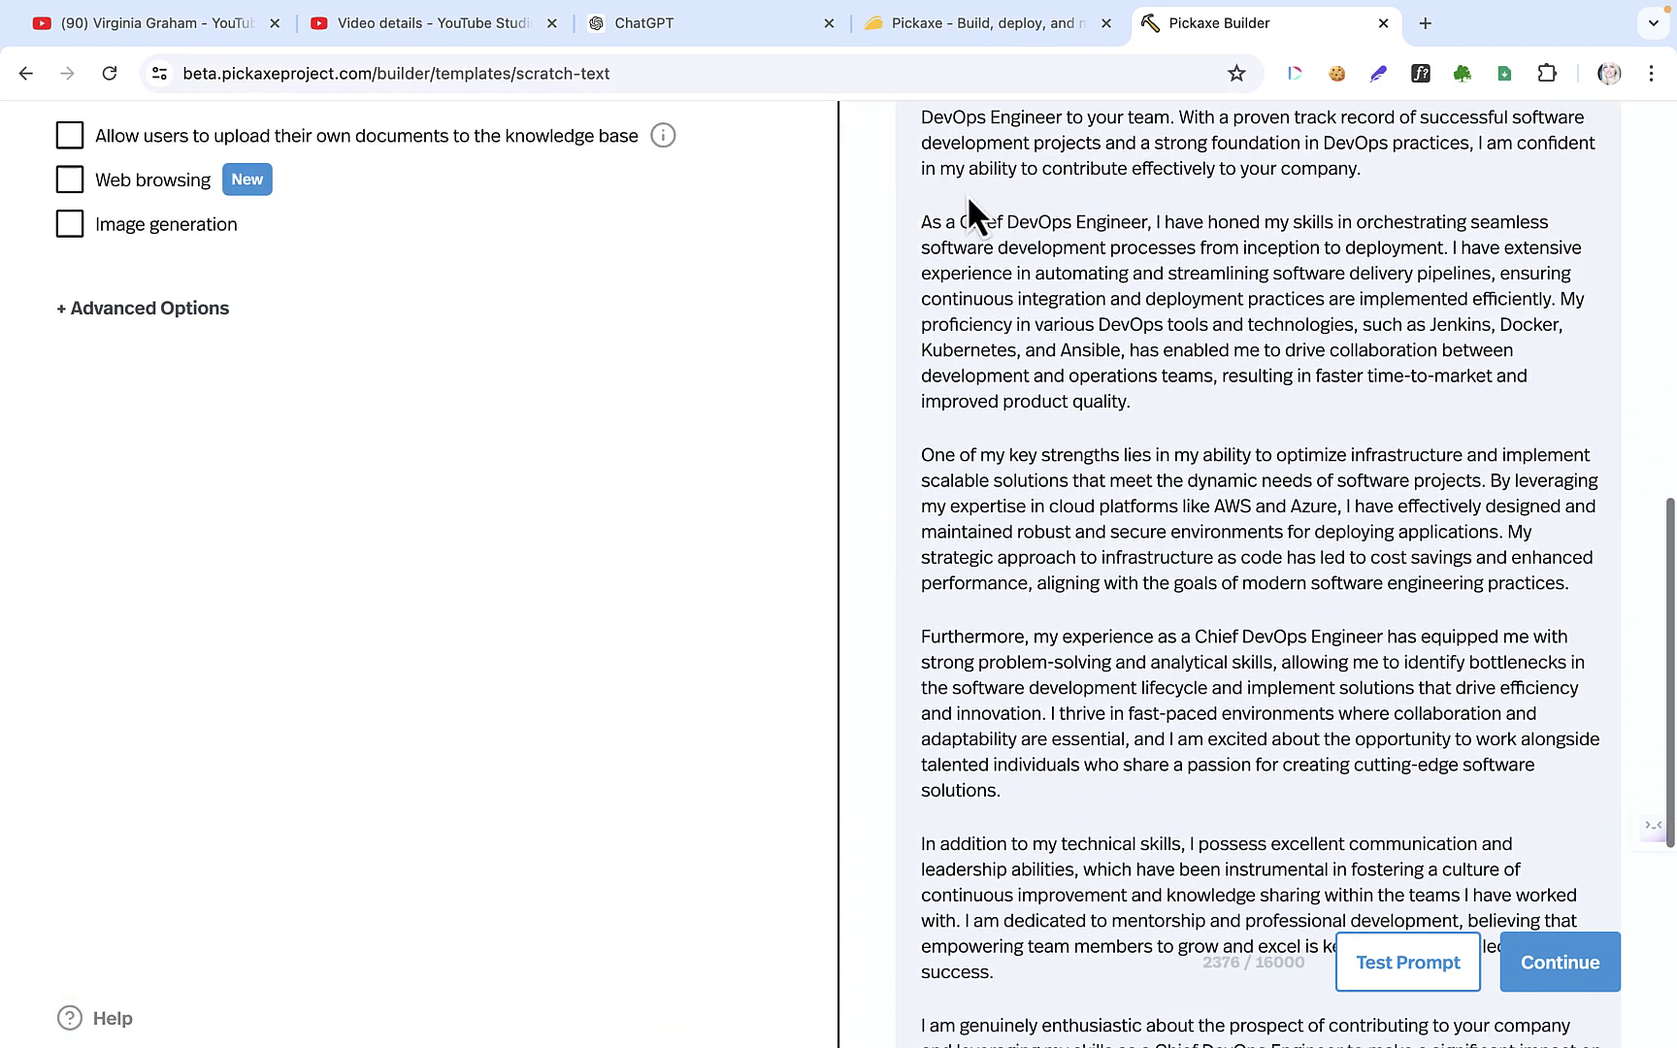
{"action": "scroll", "coordinate": [1175, 472], "scroll_direction": "down", "scroll_amount": 5}
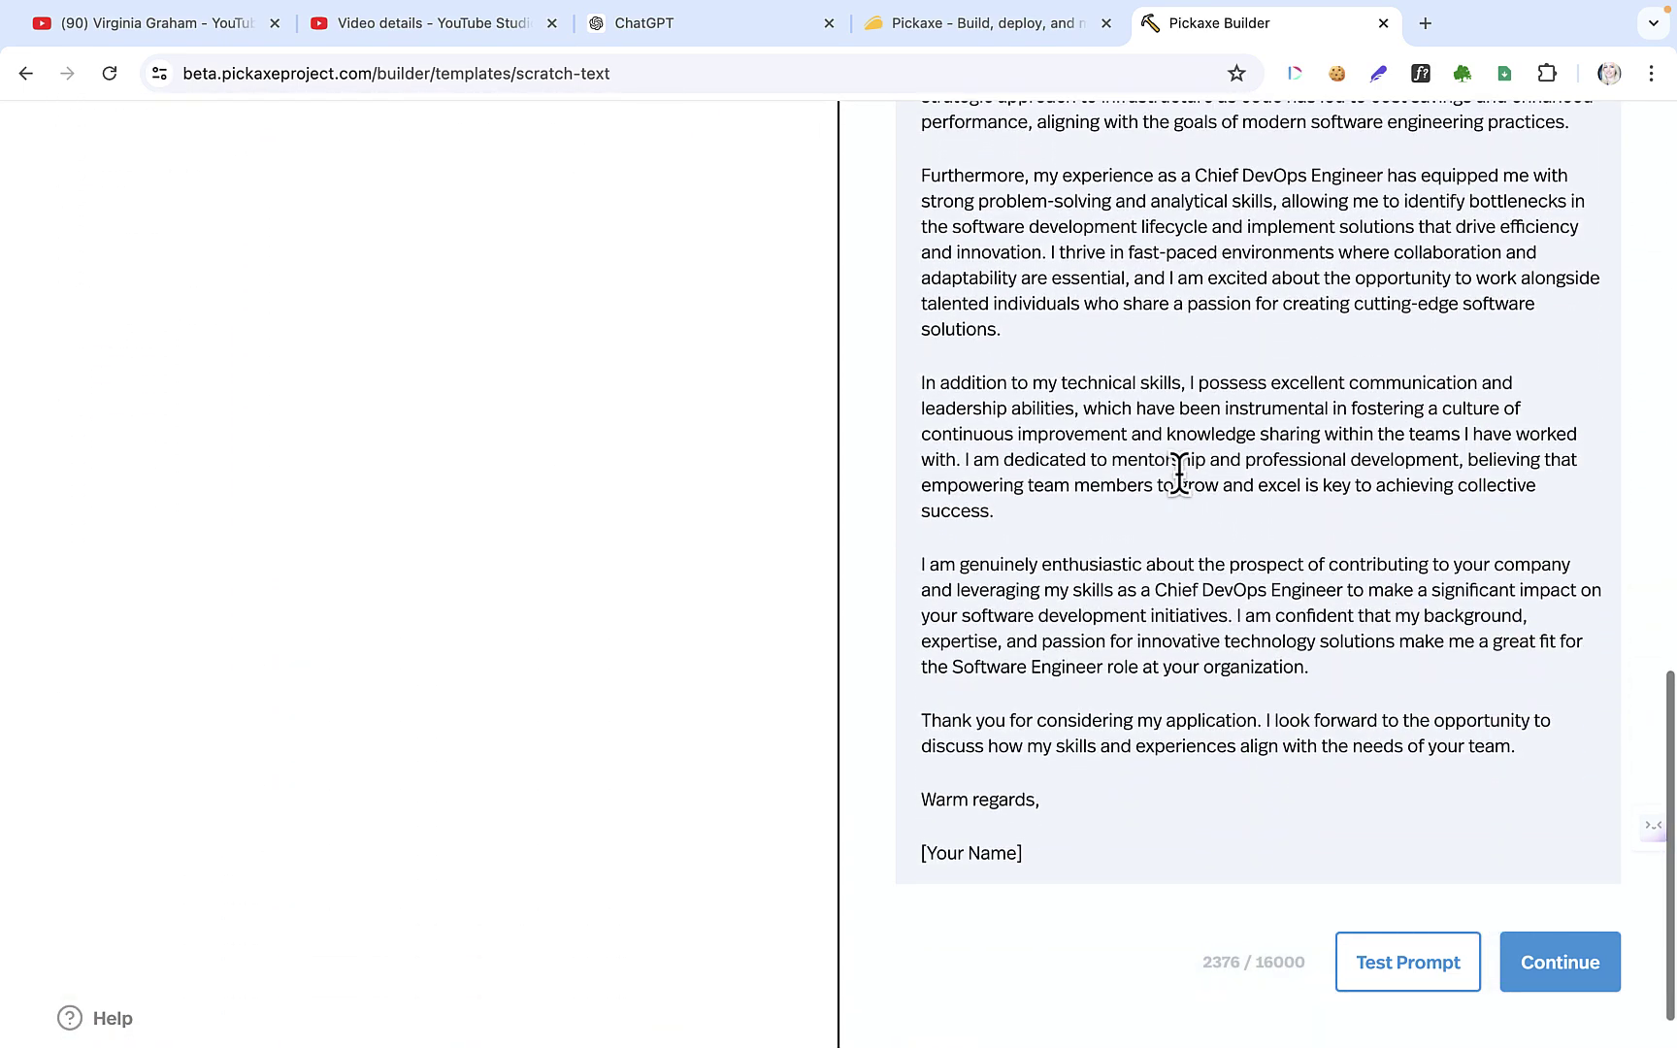
{"action": "scroll", "coordinate": [1181, 476], "scroll_direction": "up", "scroll_amount": 8}
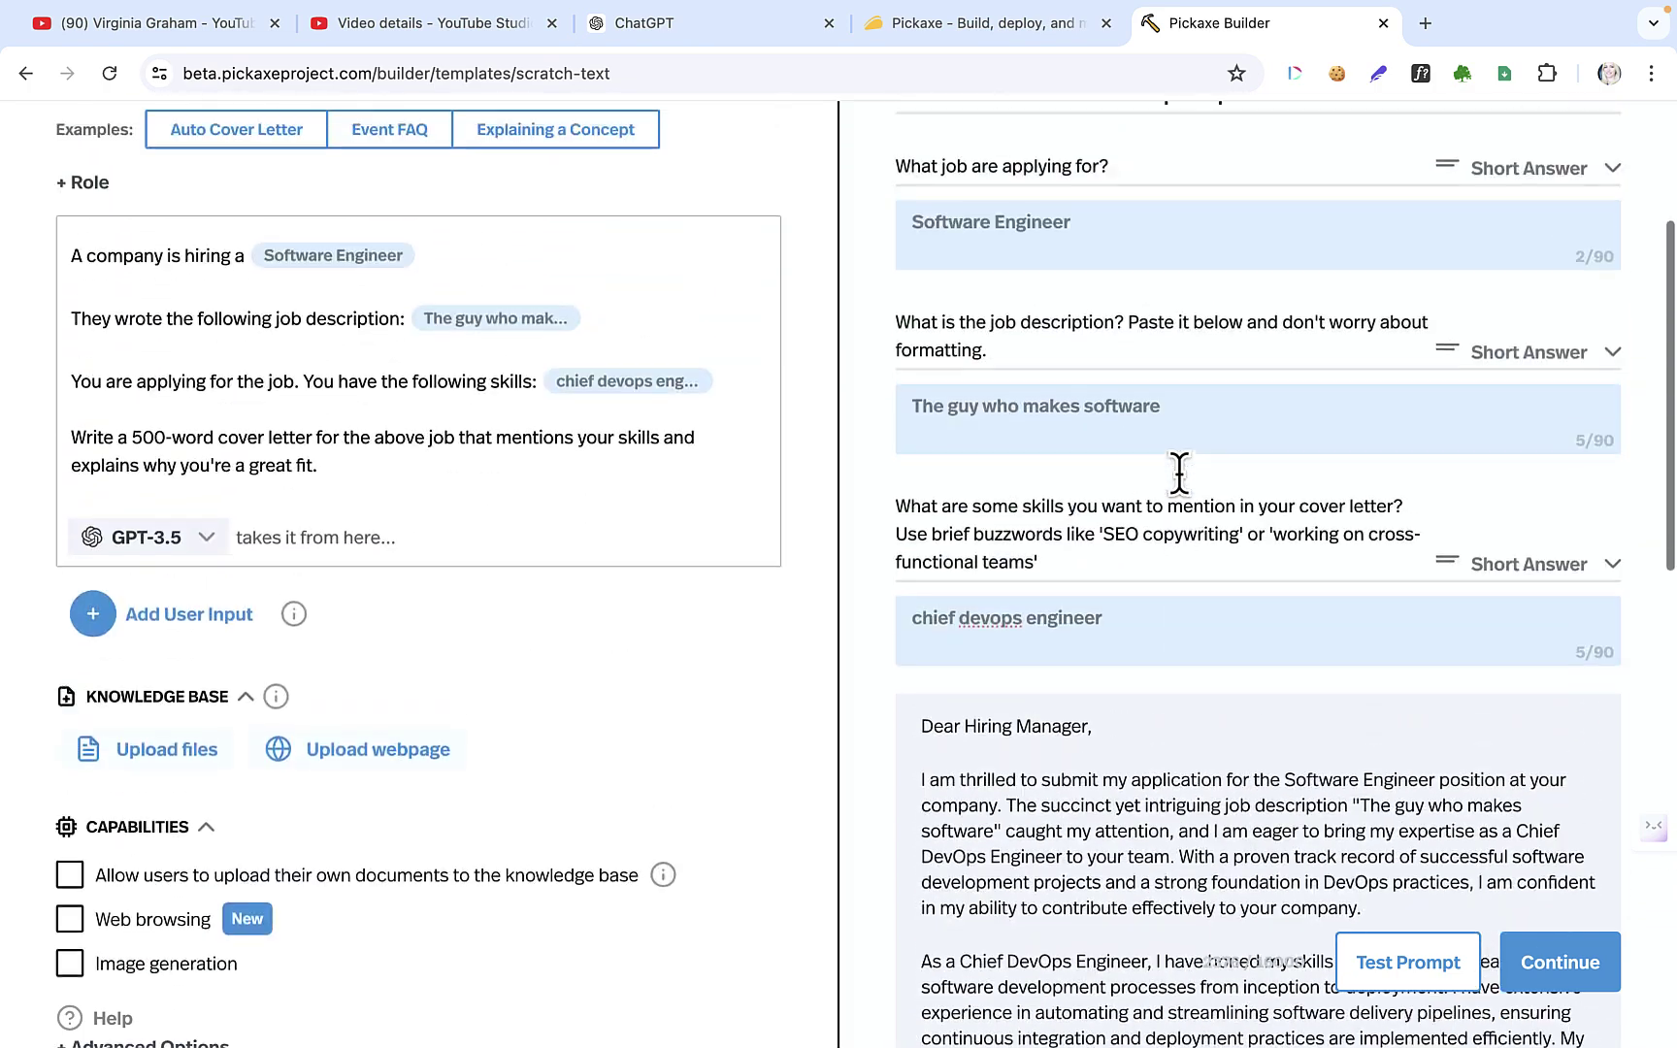
{"action": "scroll", "coordinate": [1179, 472], "scroll_direction": "up", "scroll_amount": 3}
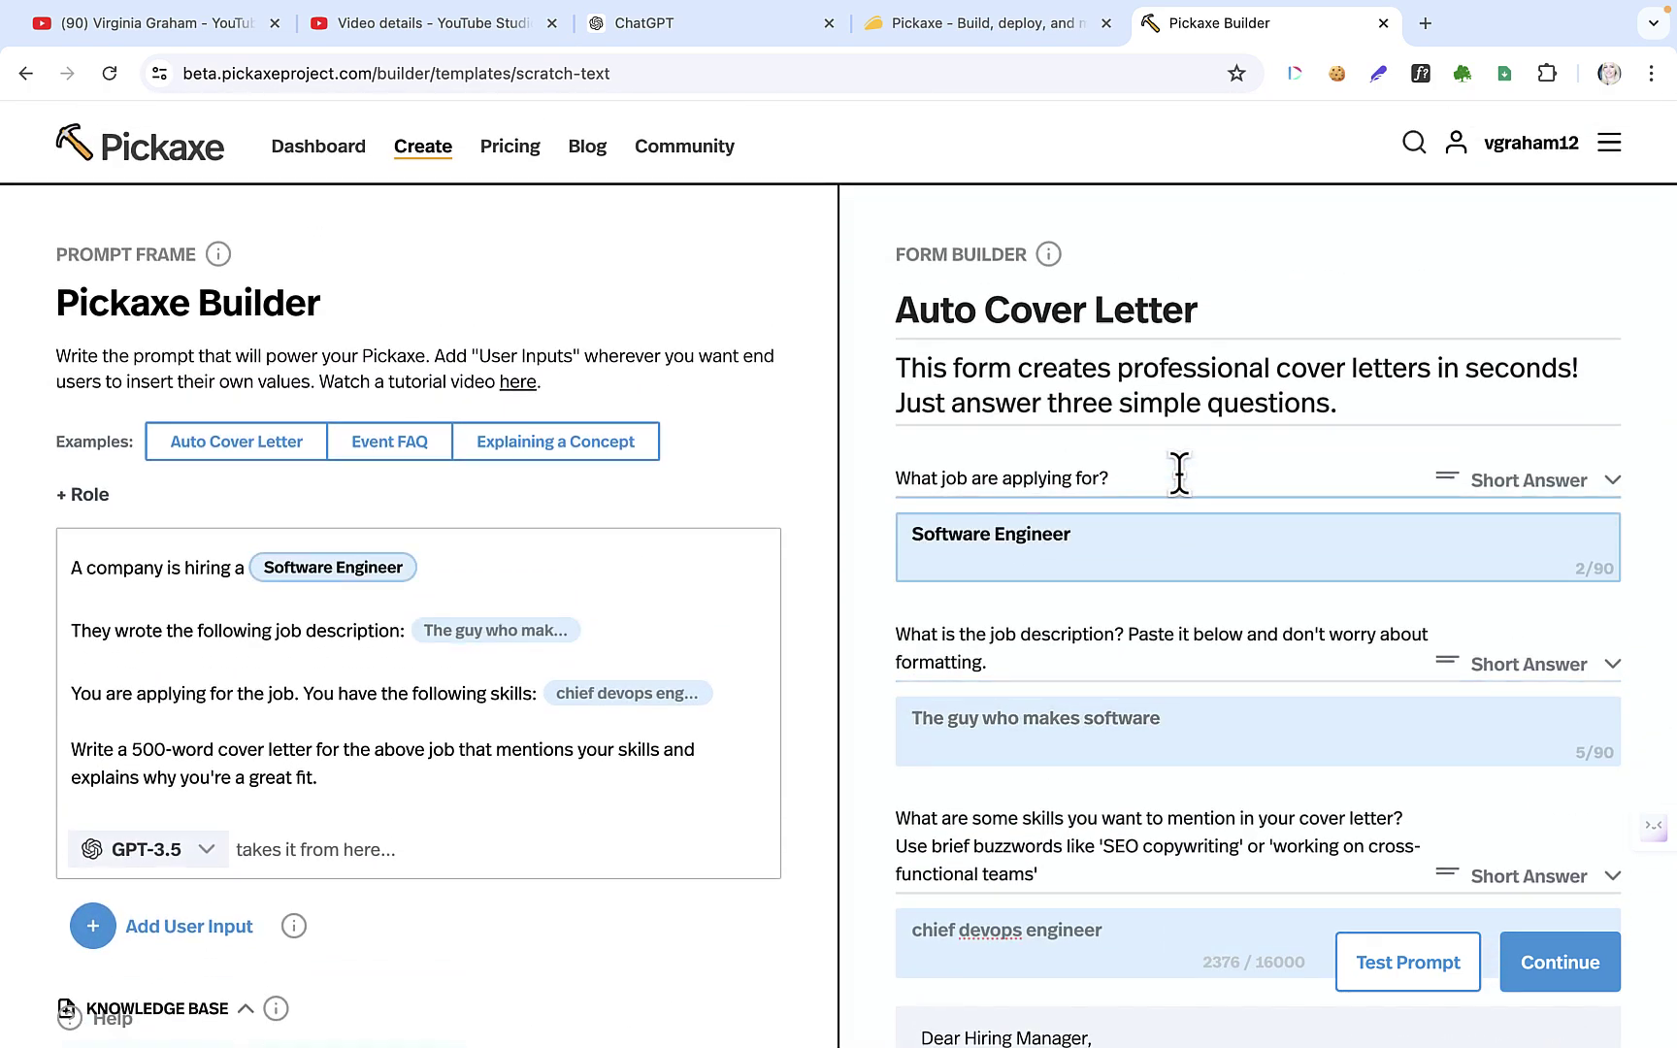
{"action": "scroll", "coordinate": [1180, 472], "scroll_direction": "down", "scroll_amount": 8}
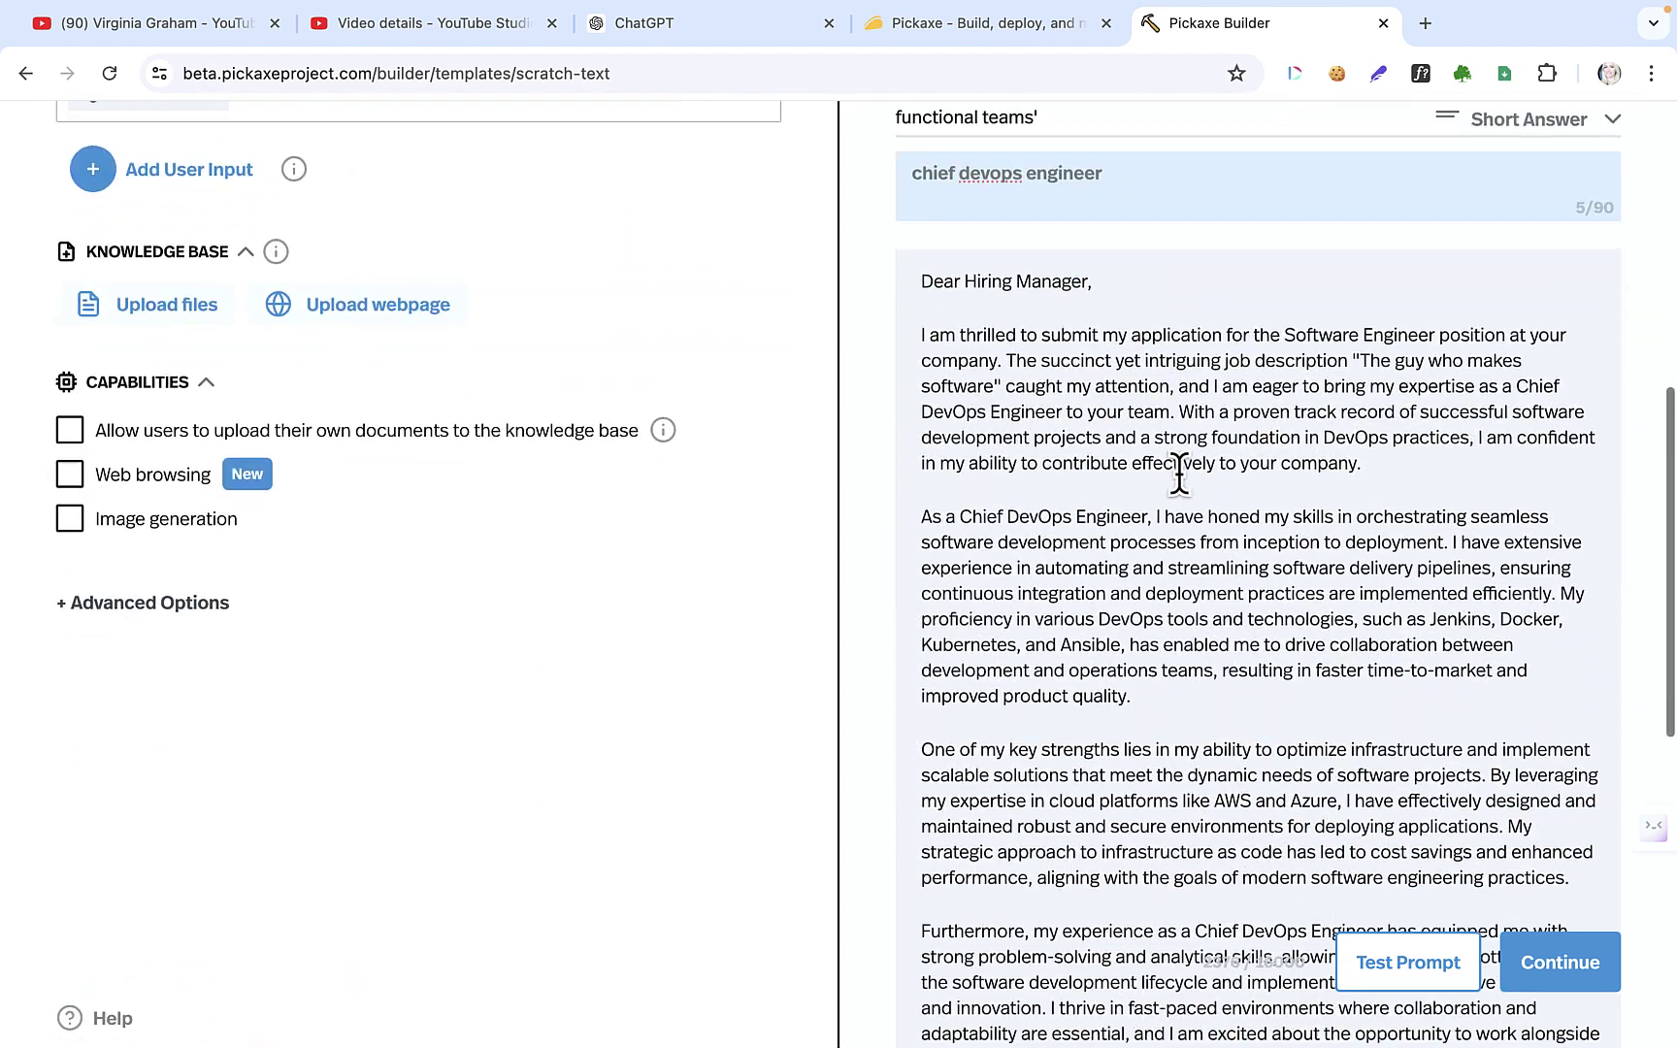
{"action": "scroll", "coordinate": [1180, 476], "scroll_direction": "up", "scroll_amount": 1}
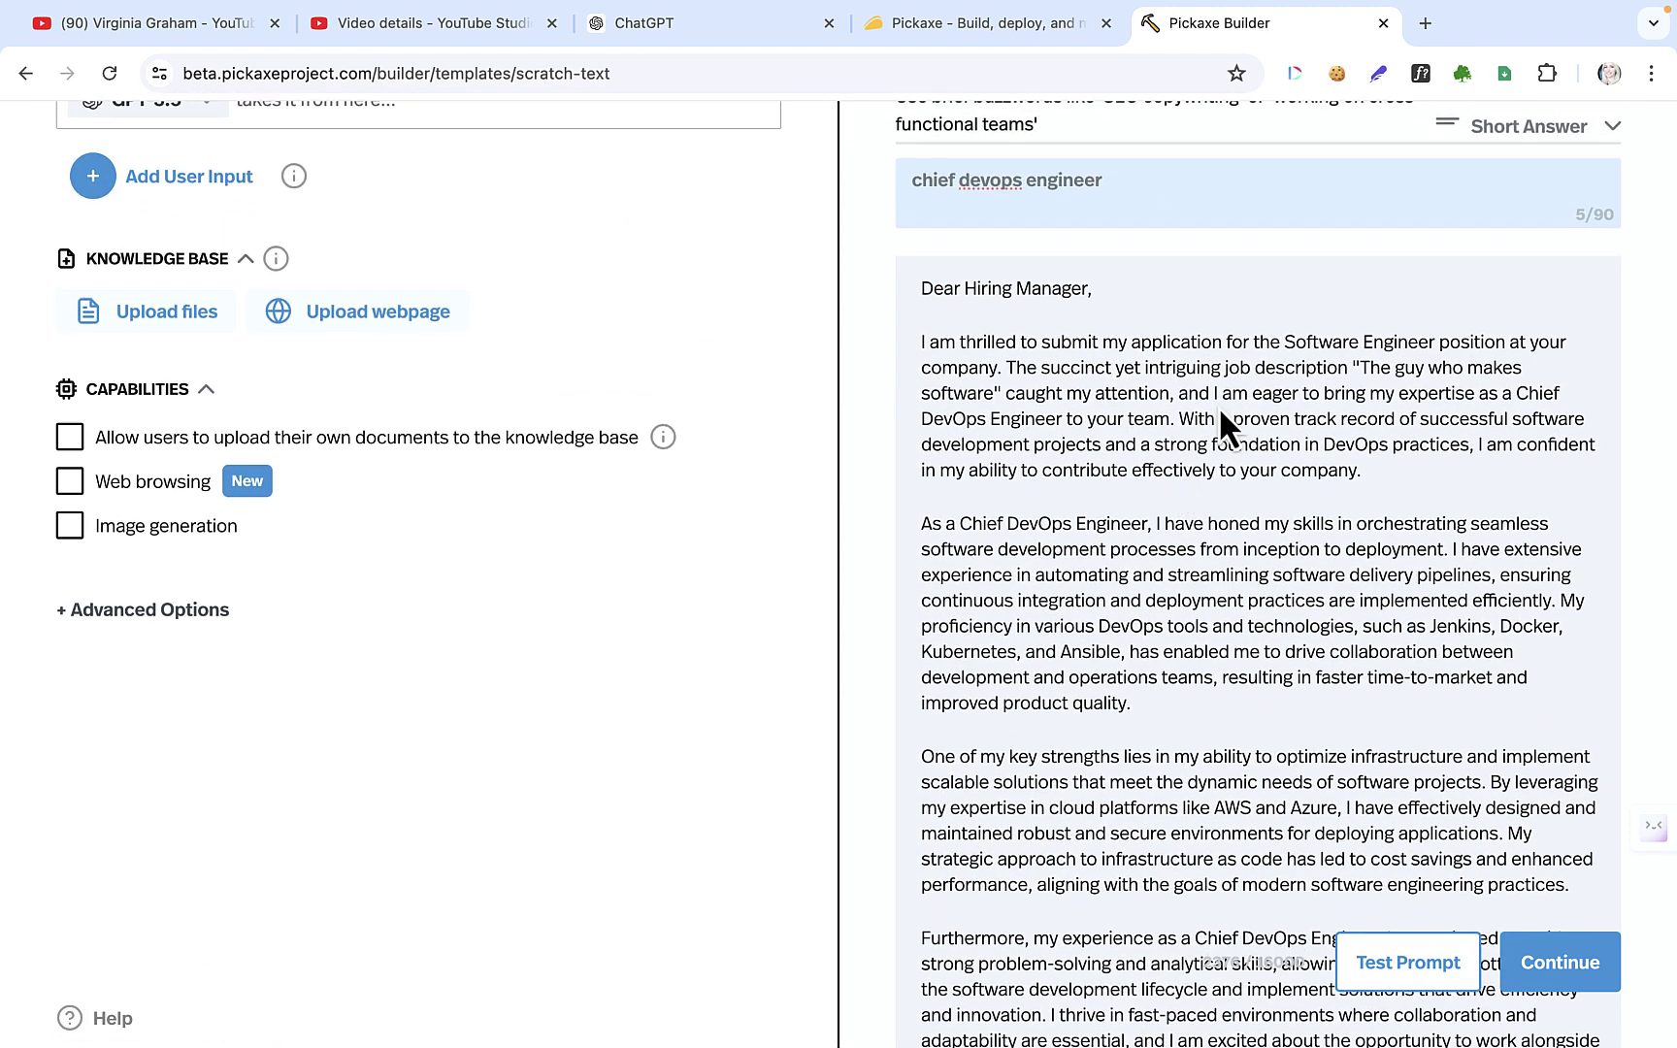
{"action": "scroll", "coordinate": [1195, 378], "scroll_direction": "up", "scroll_amount": 8}
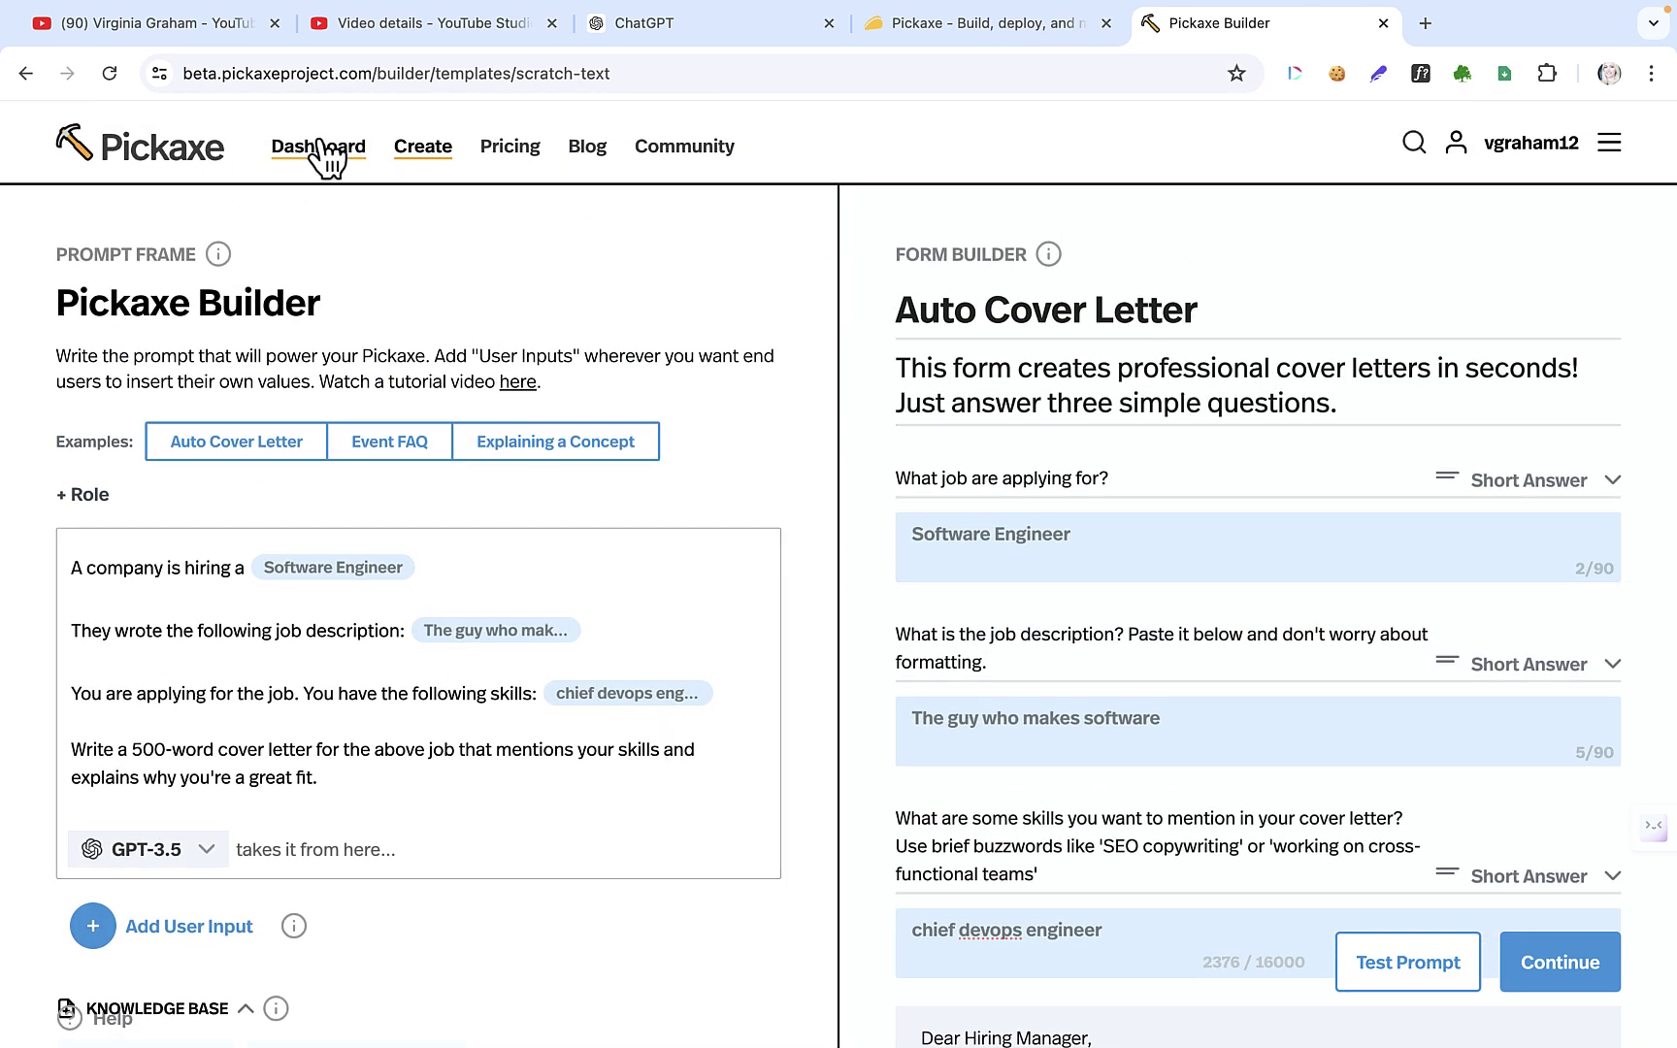
- Go back to Create a new Pickaxe and choose the Automatic AI Builder
{"action": "left_click", "coordinate": [21, 77]}
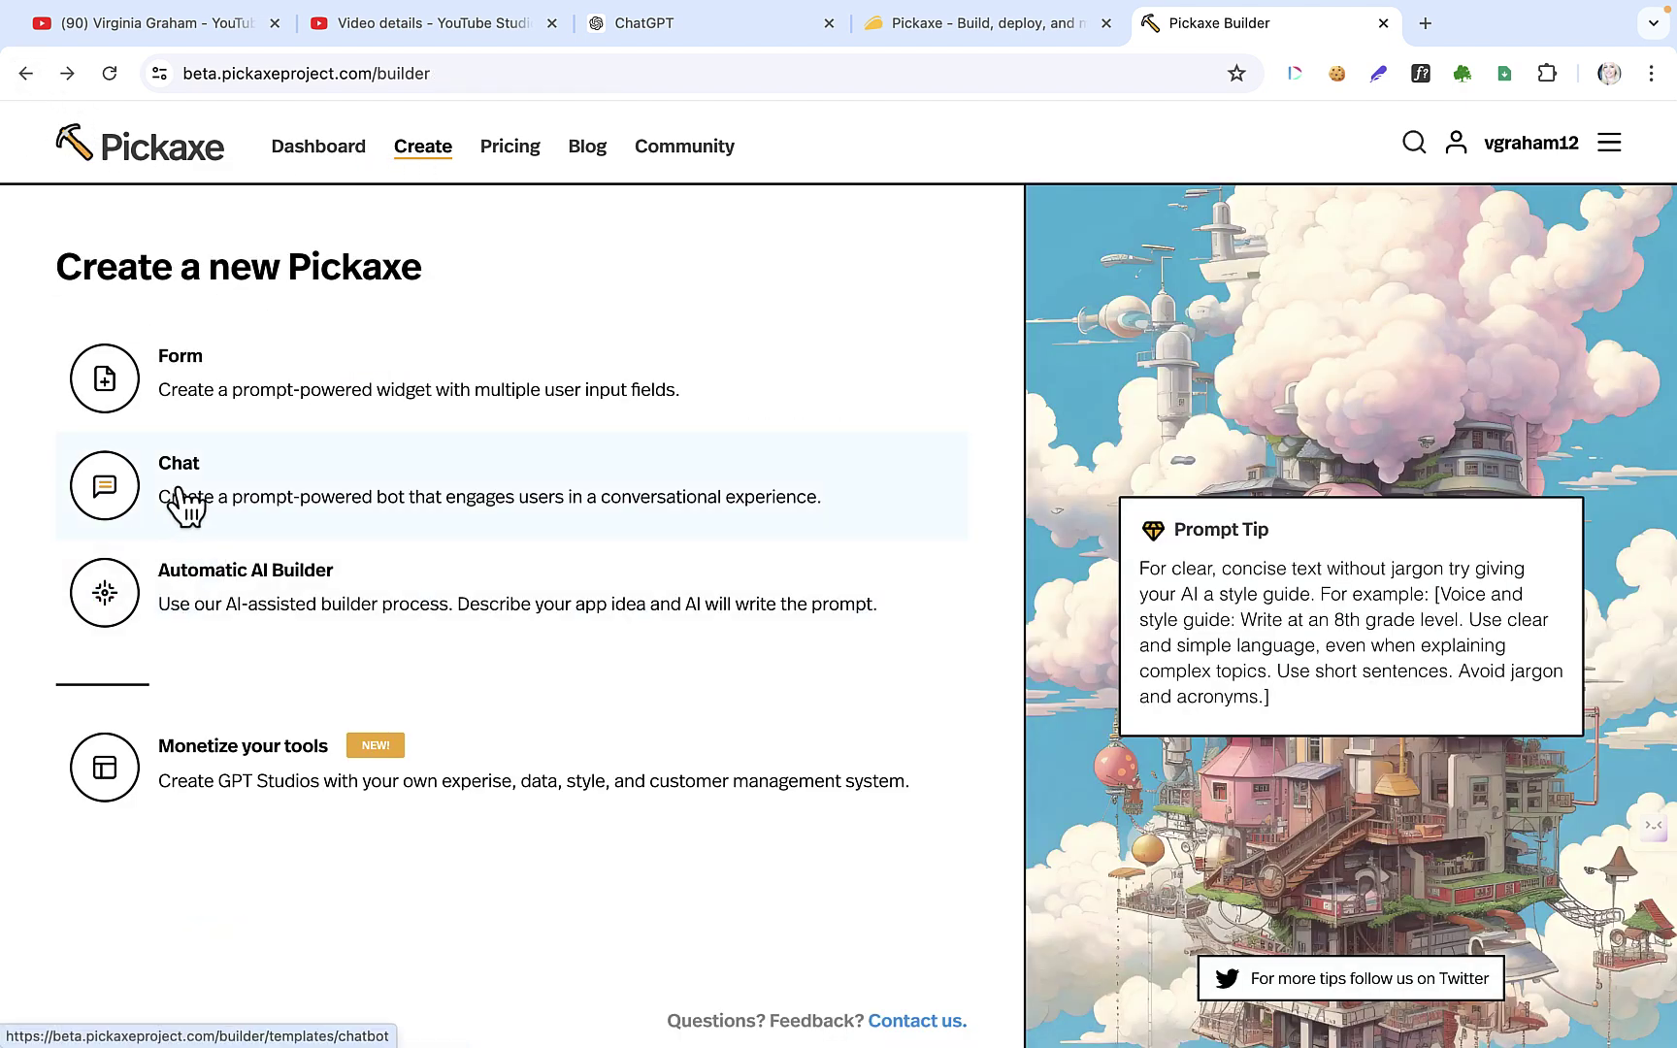
{"action": "left_click", "coordinate": [255, 592]}
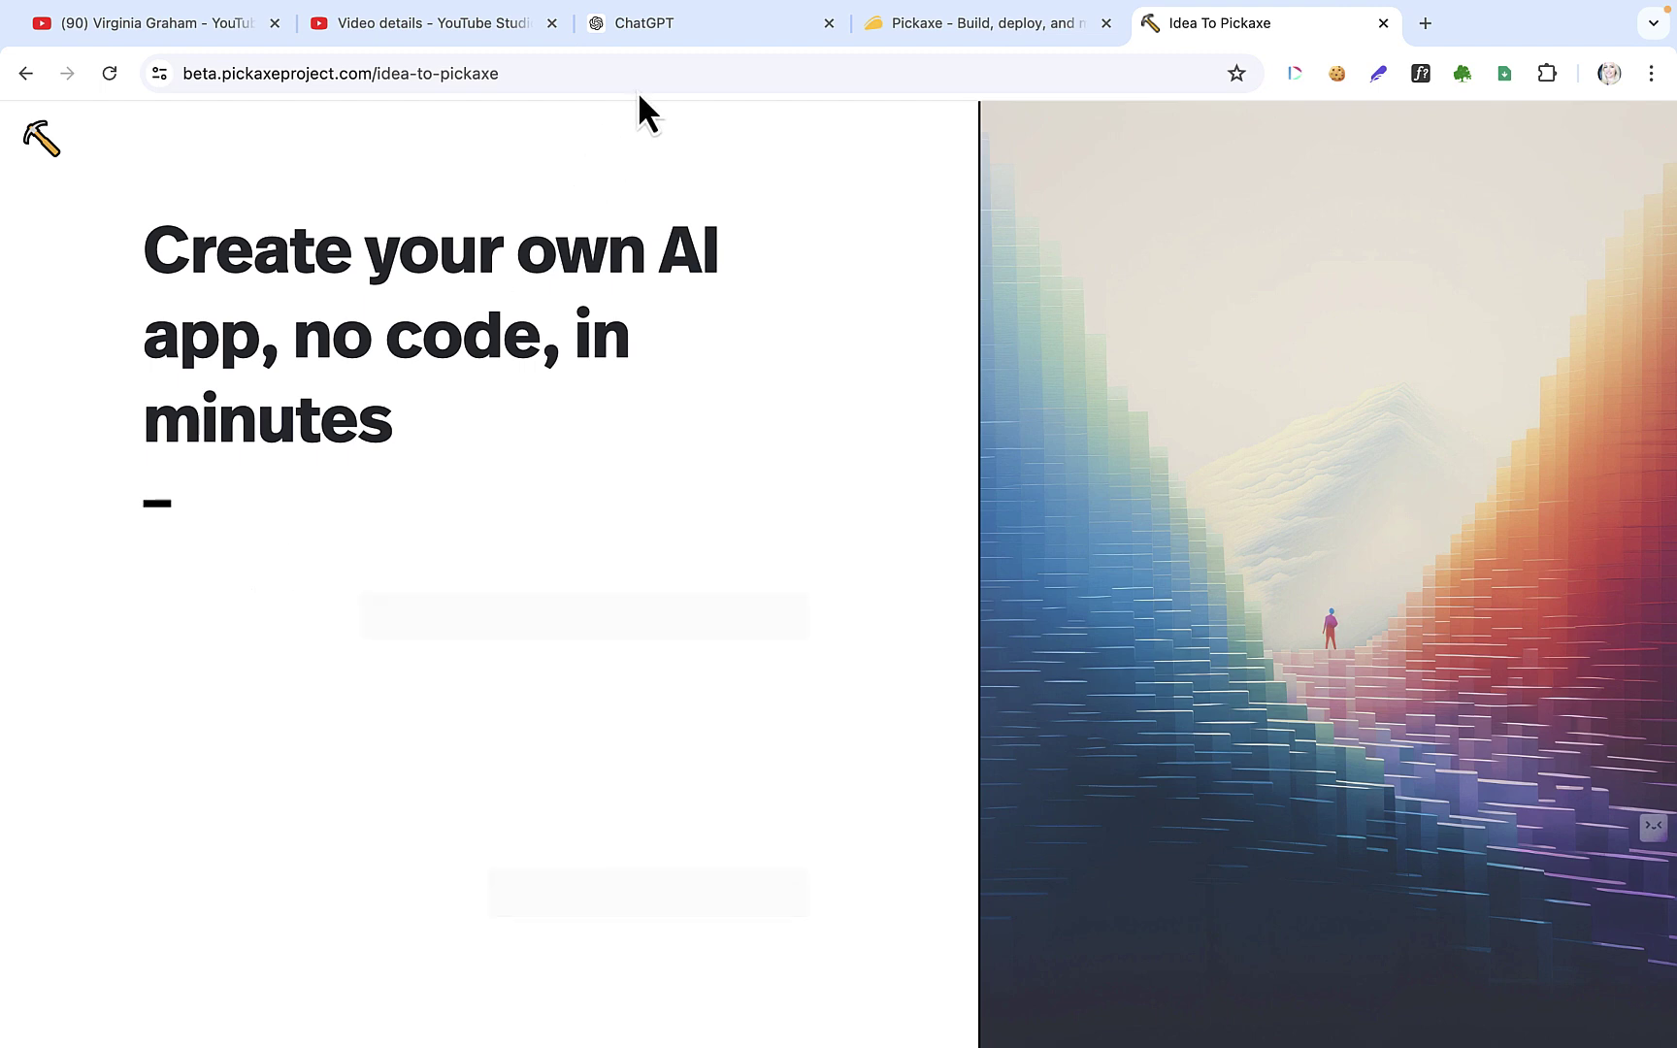
- Select the Mortgage Affordability Calculator's 'What does the tool do?' answer in ChatGPT
{"action": "left_click", "coordinate": [663, 27]}
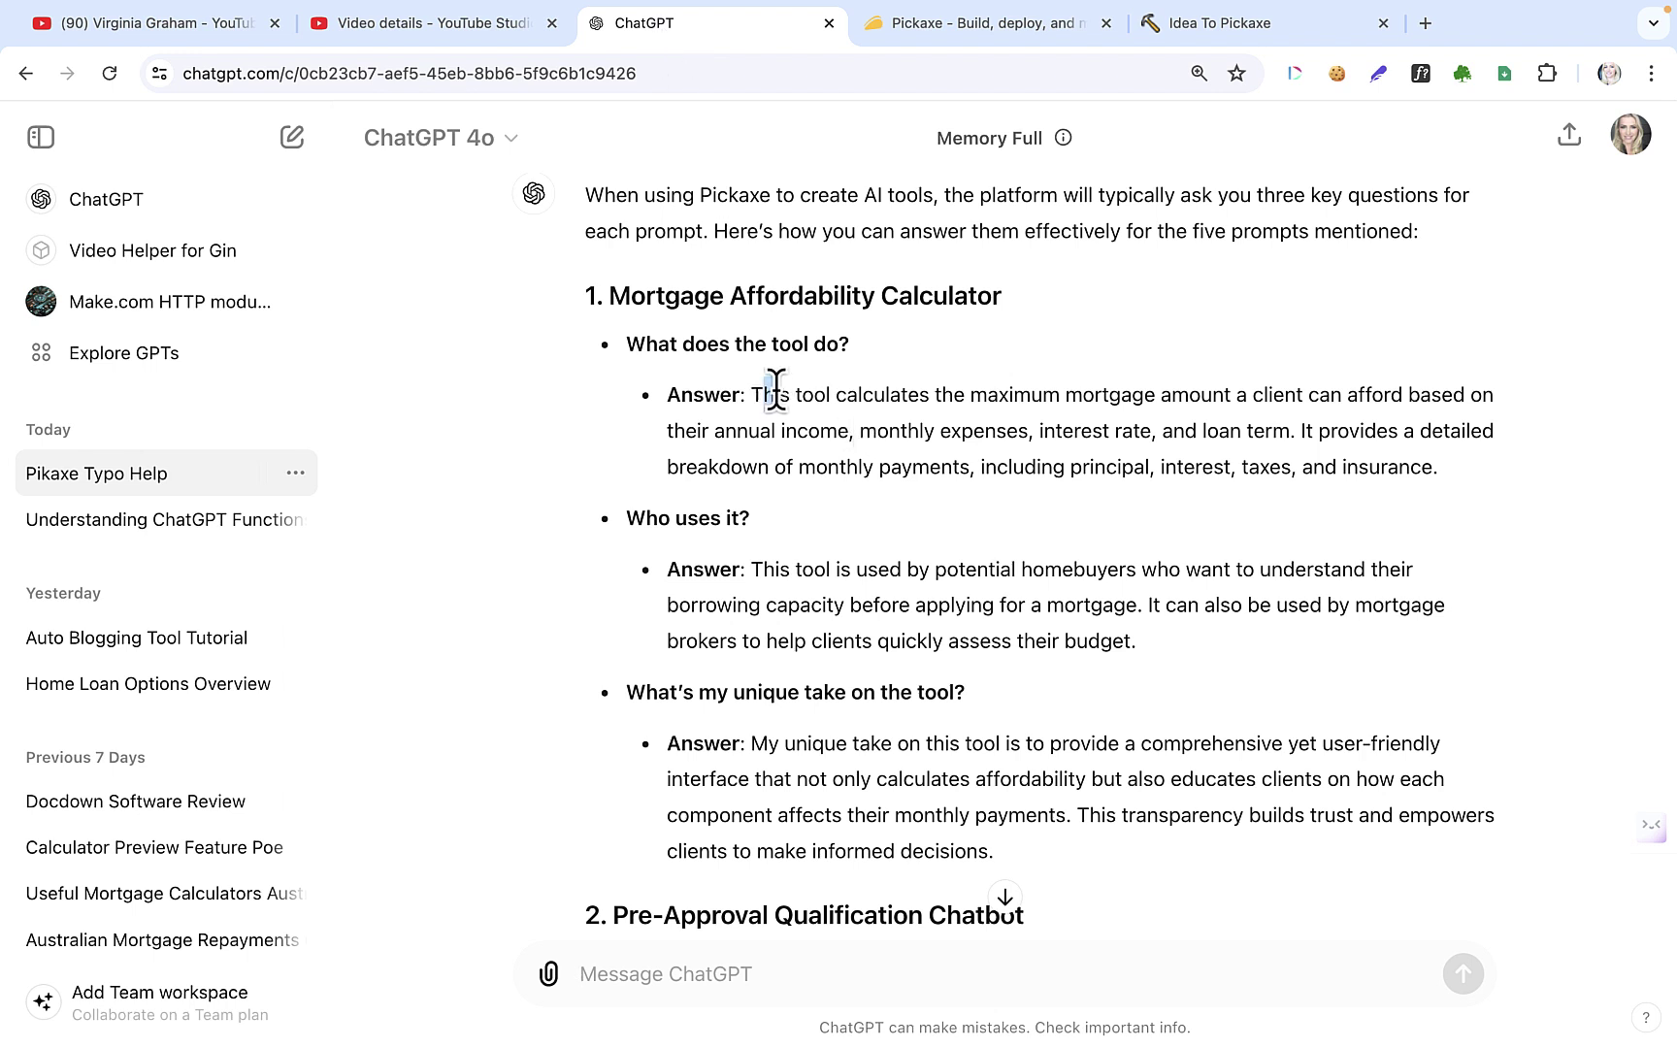
{"action": "left_click_drag", "start_coordinate": [764, 394], "coordinate": [1336, 500]}
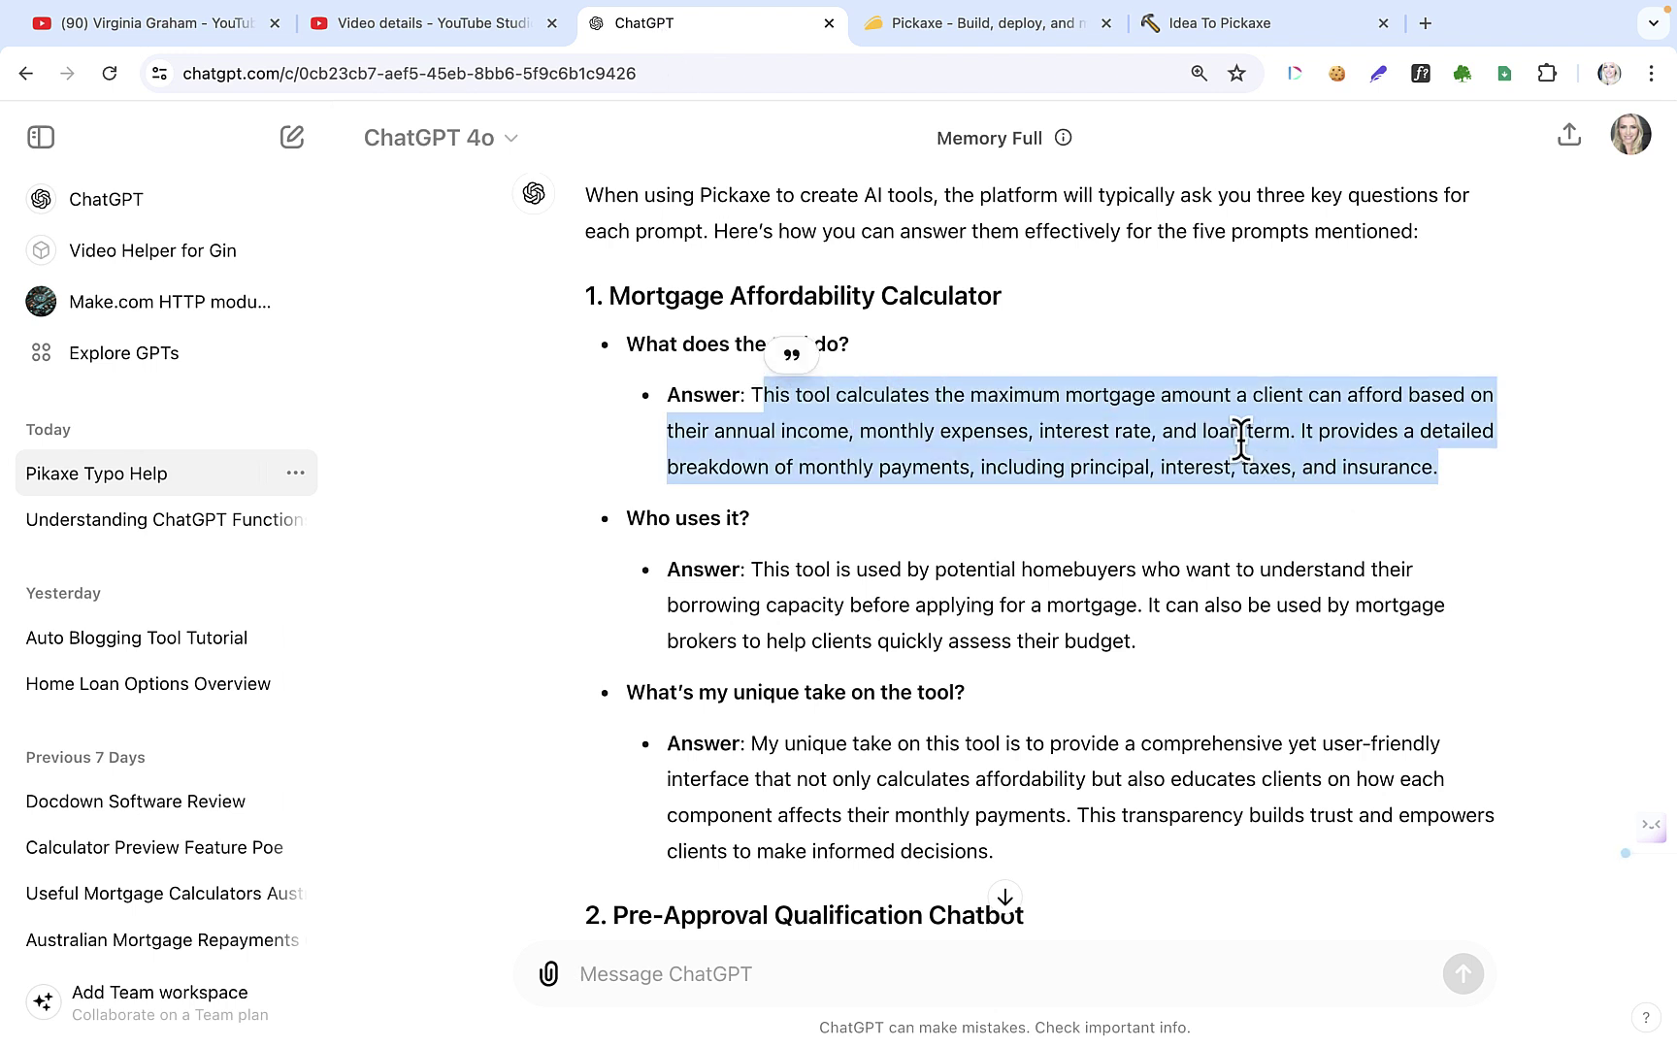
- Send 'ye' in the Idea To Pickaxe builder chat to begin the questions
{"action": "left_click", "coordinate": [1053, 31]}
{"action": "left_click", "coordinate": [1262, 23]}
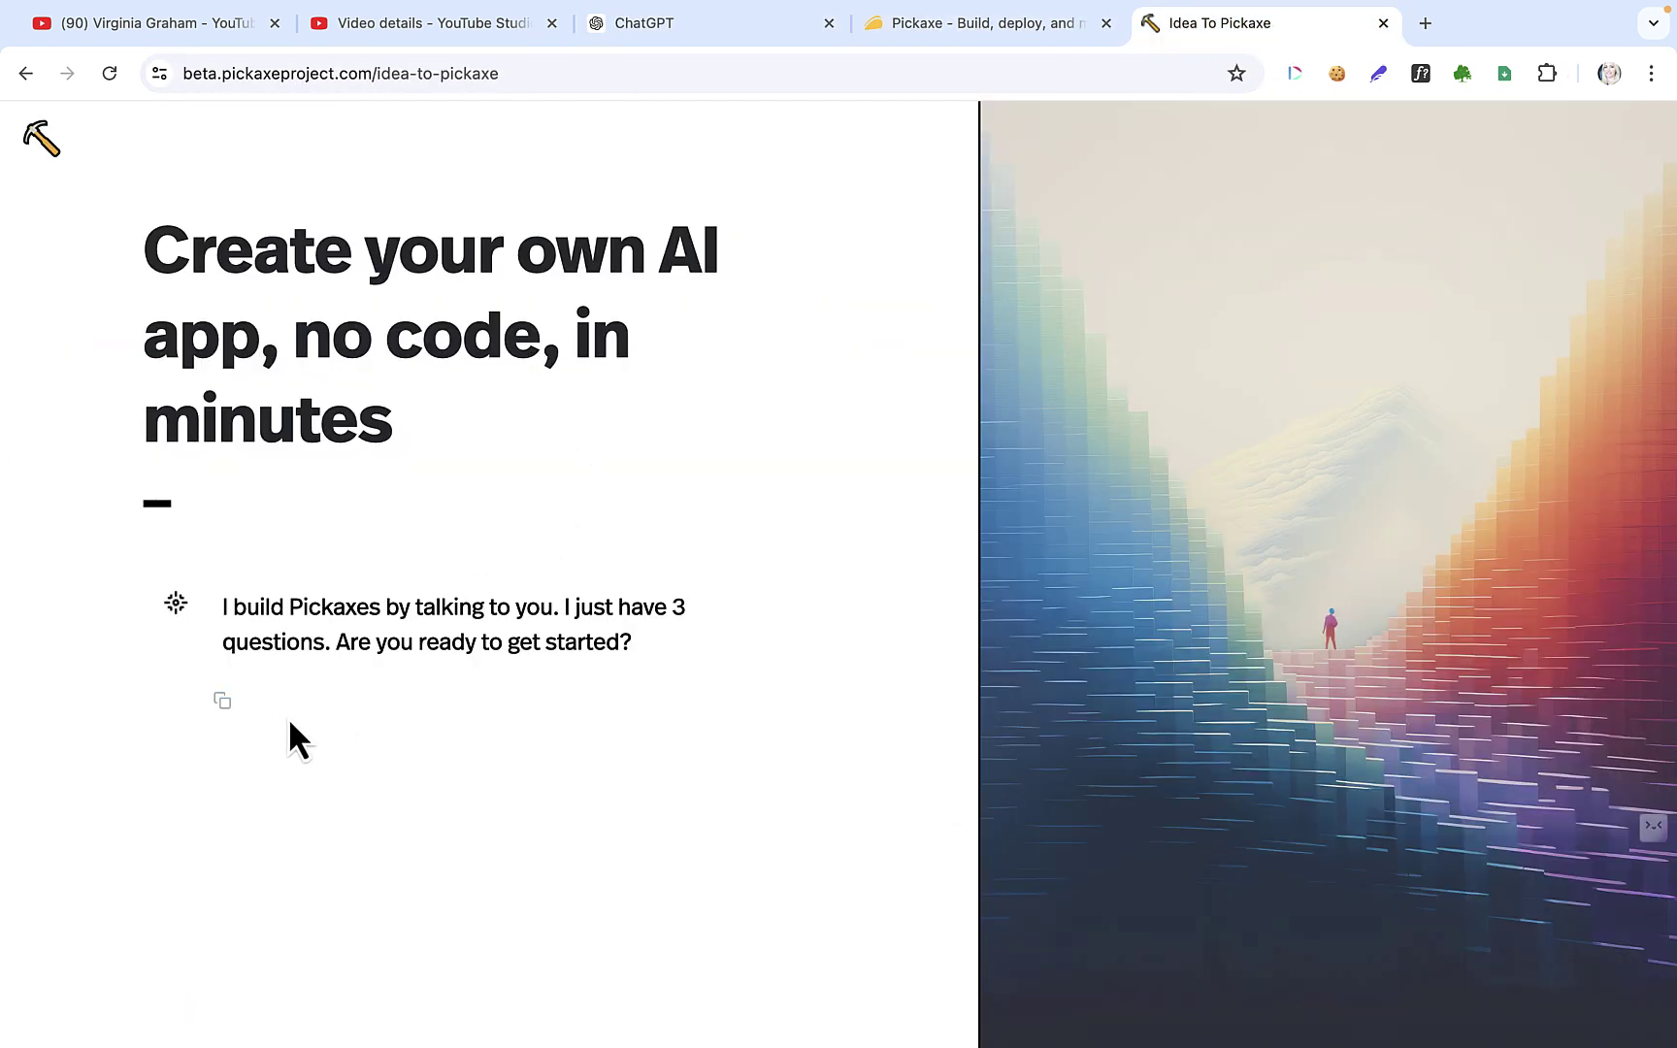
{"action": "scroll", "coordinate": [288, 740], "scroll_direction": "down", "scroll_amount": 4}
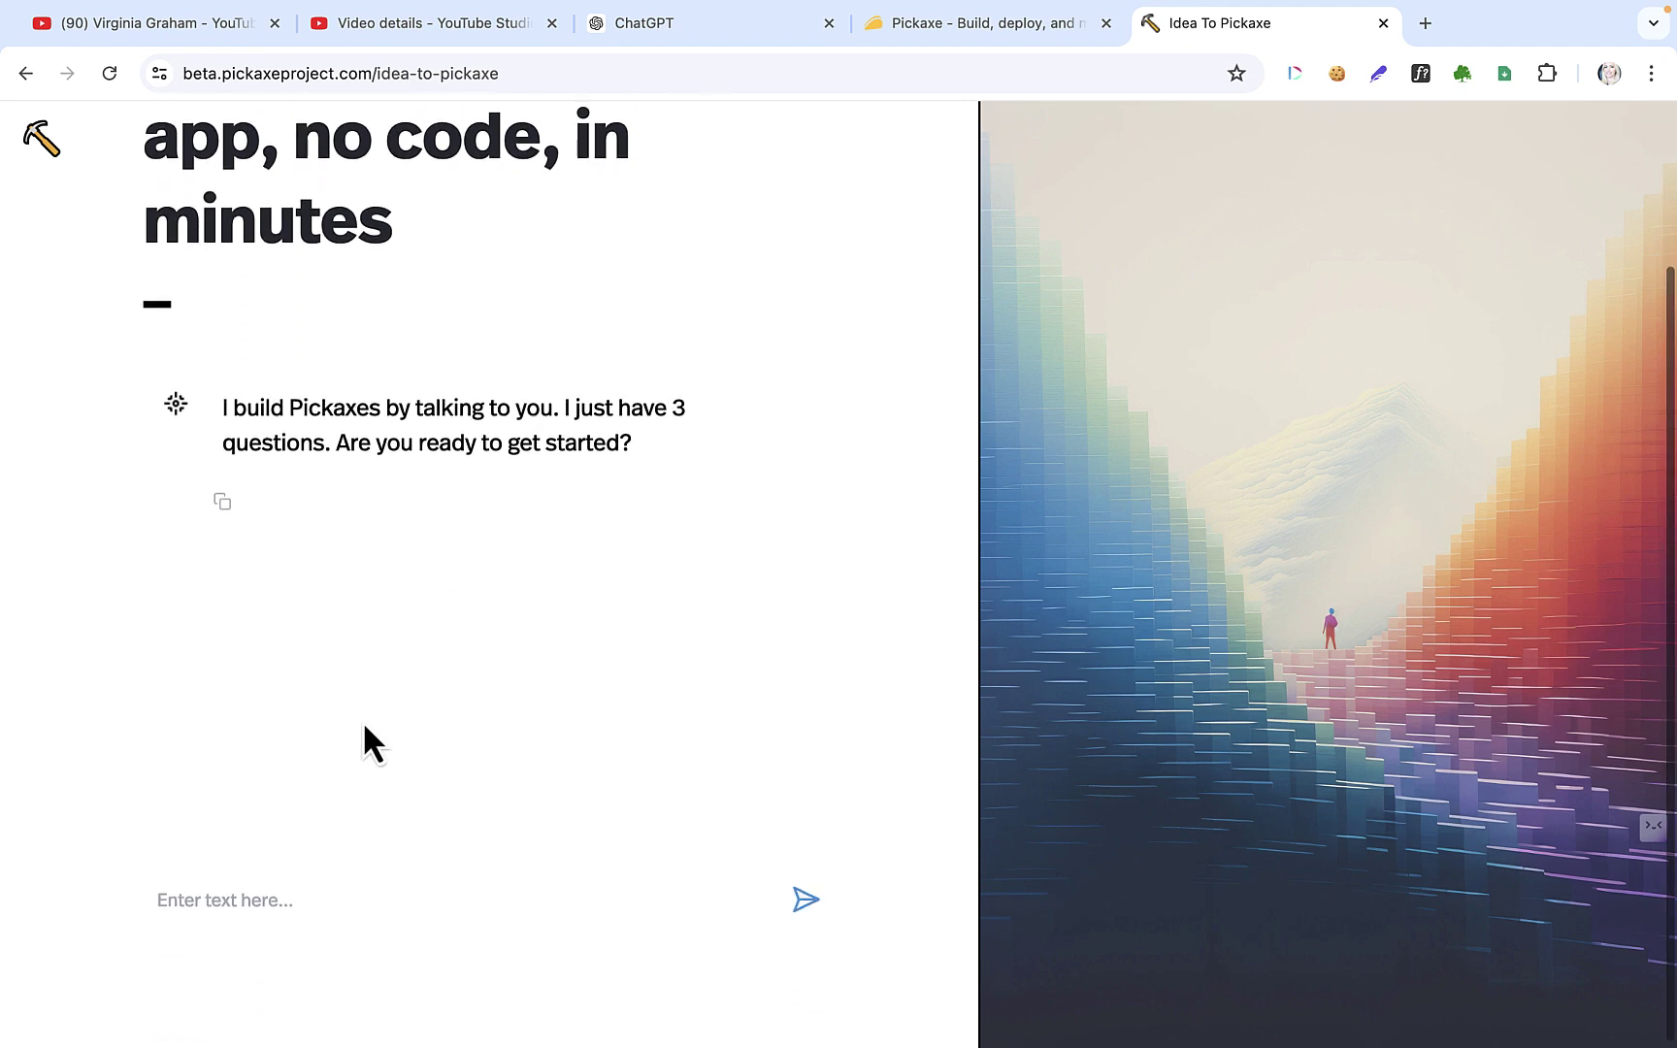
{"action": "left_click", "coordinate": [262, 900]}
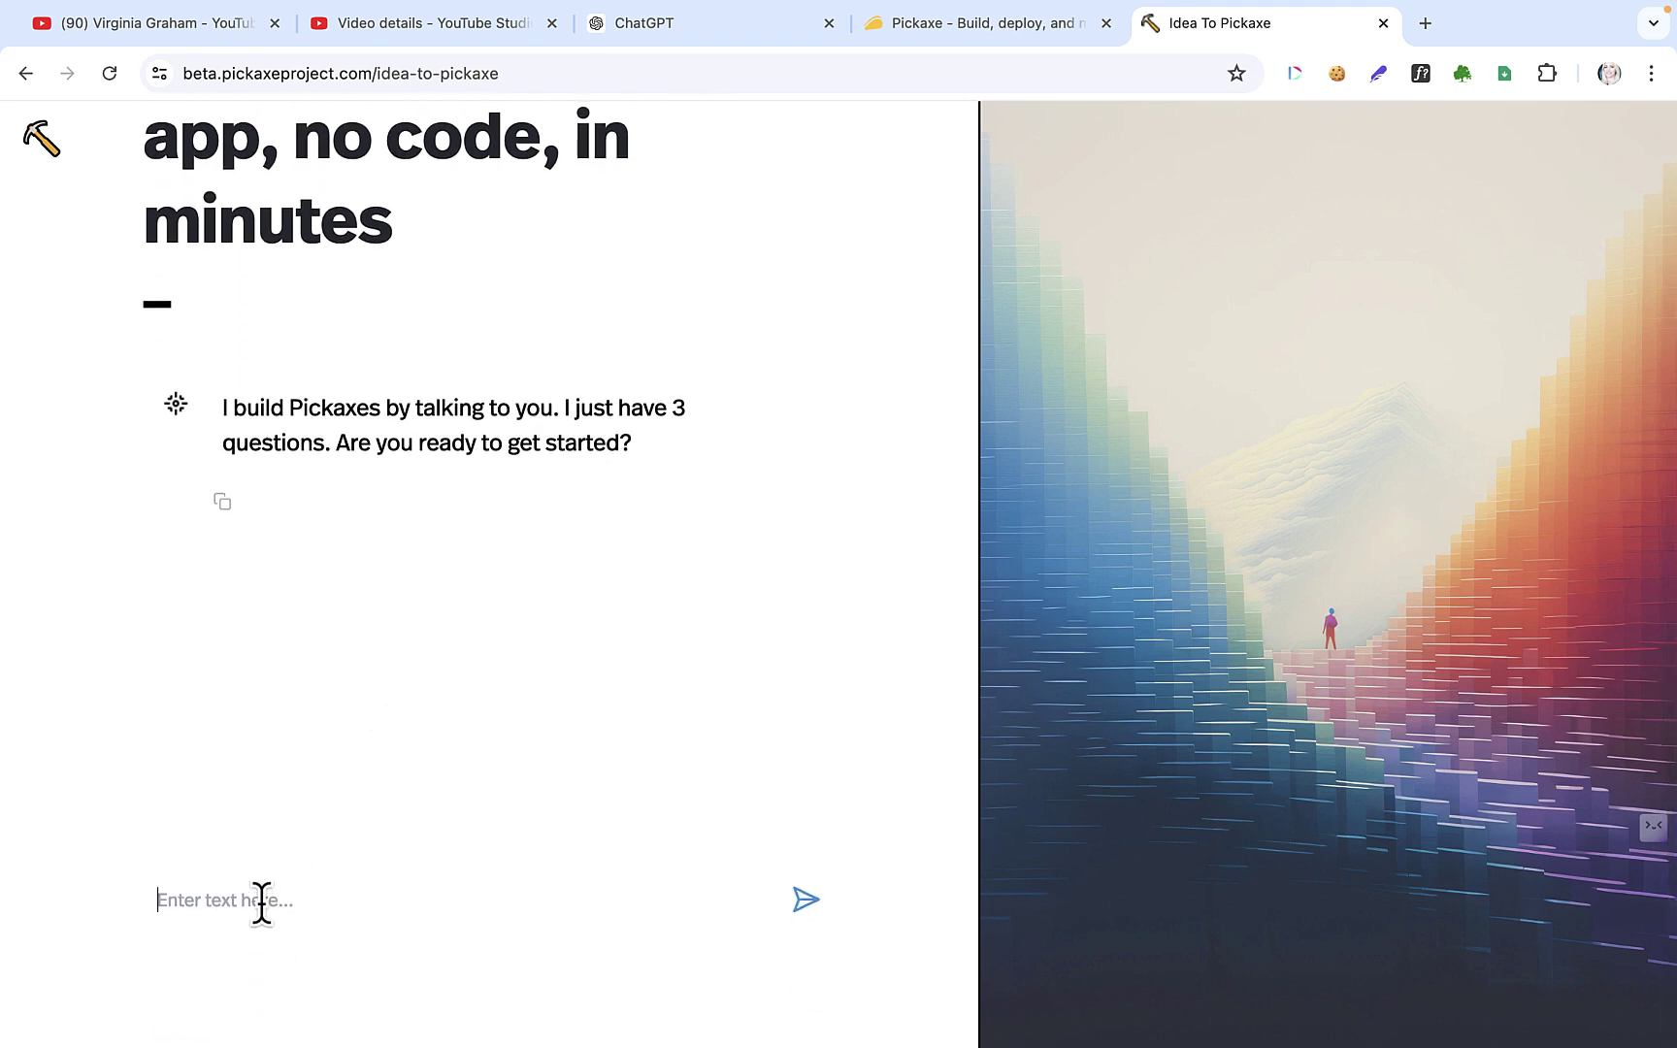
{"action": "type", "text": "ye"}
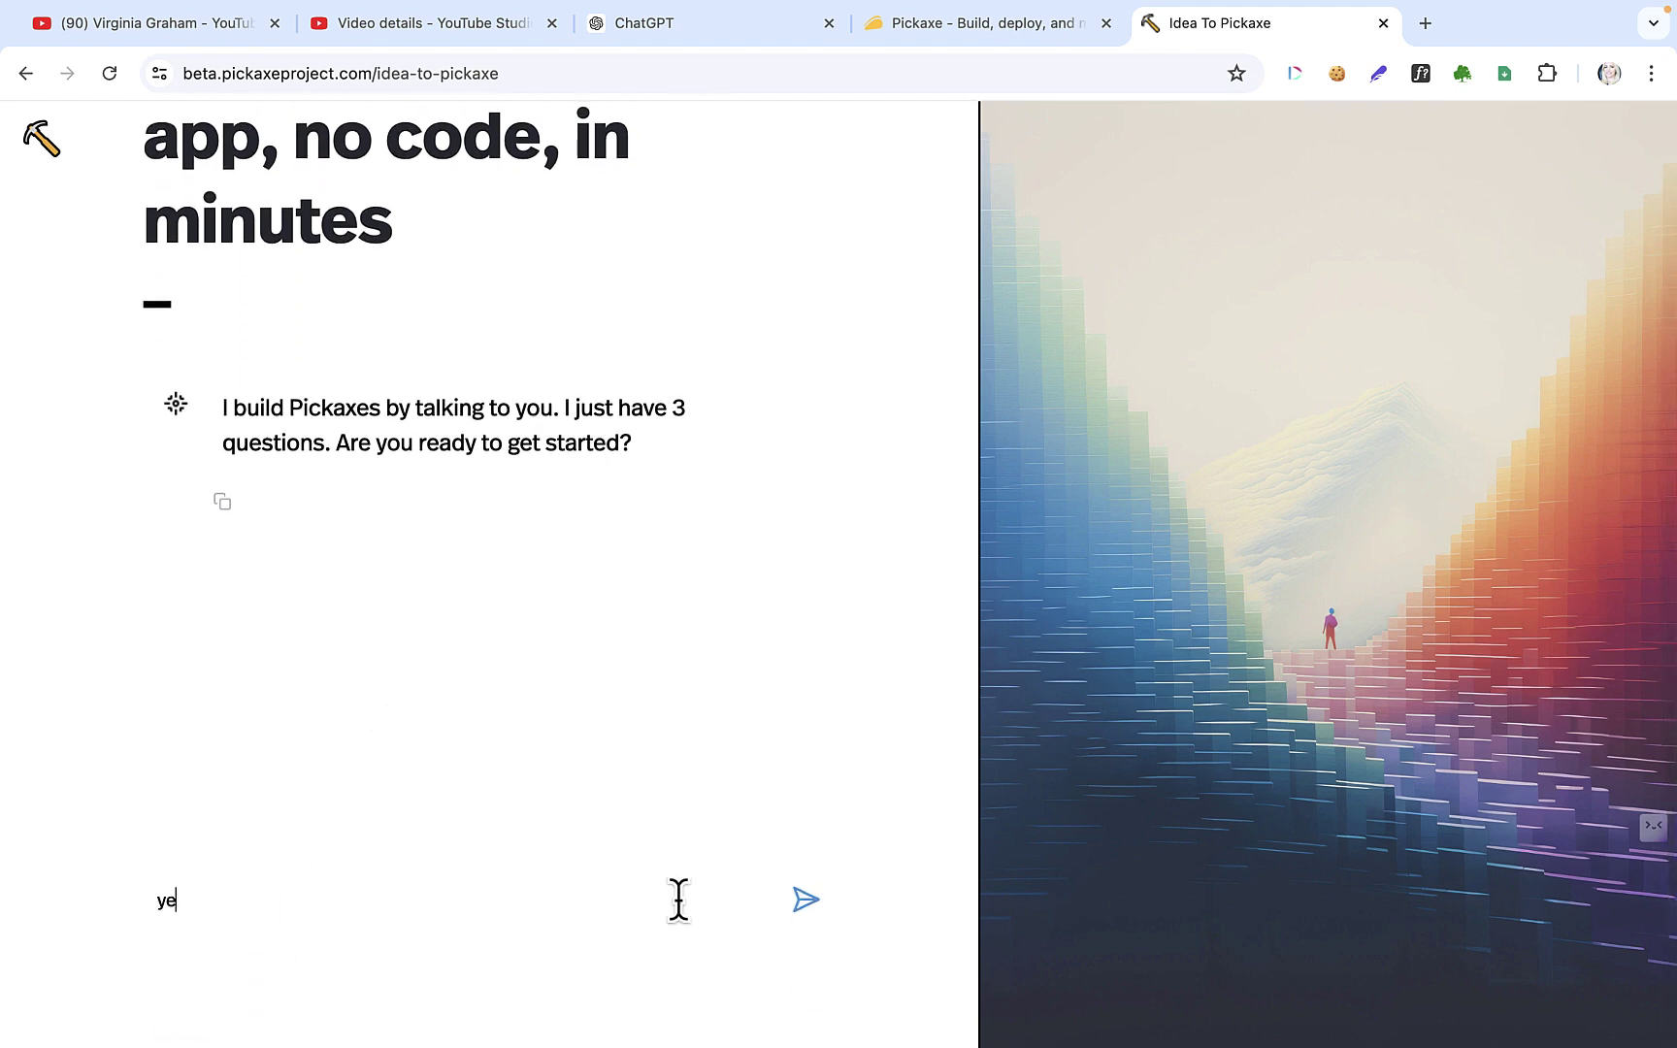
{"action": "left_click", "coordinate": [805, 903]}
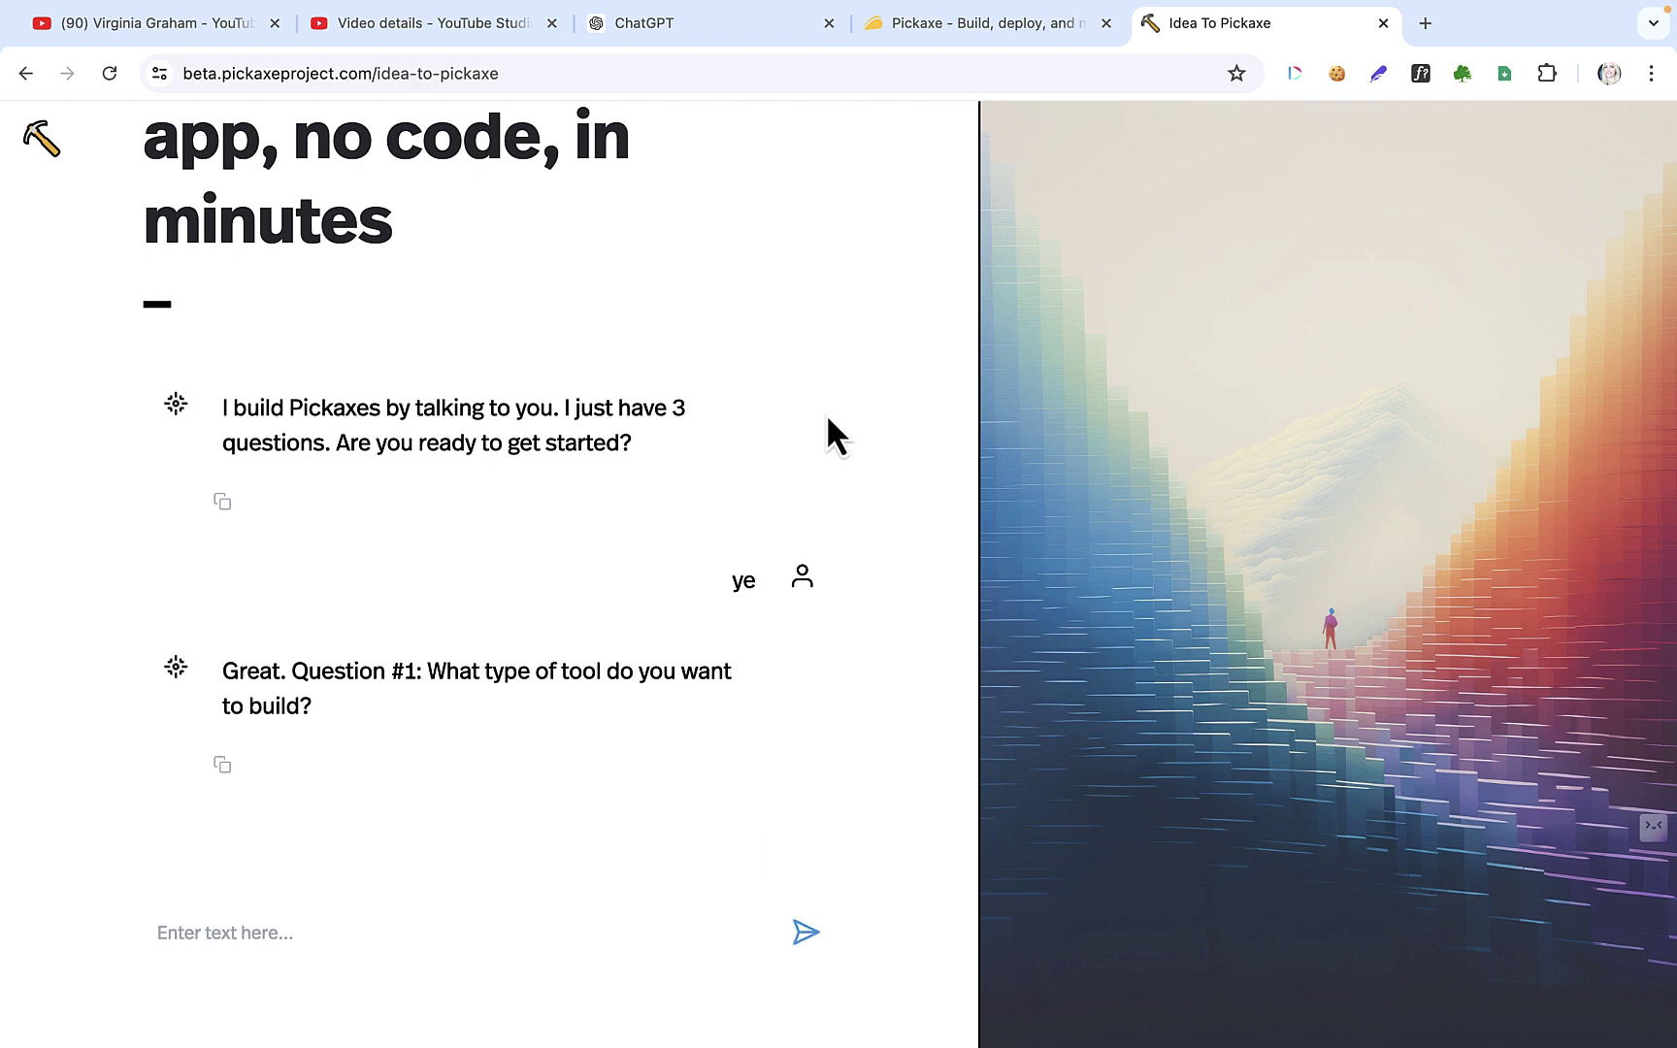
- Copy the mortgage affordability tool description from ChatGPT and submit it as Question #1's answer
{"action": "left_click", "coordinate": [929, 24]}
{"action": "left_click", "coordinate": [736, 29]}
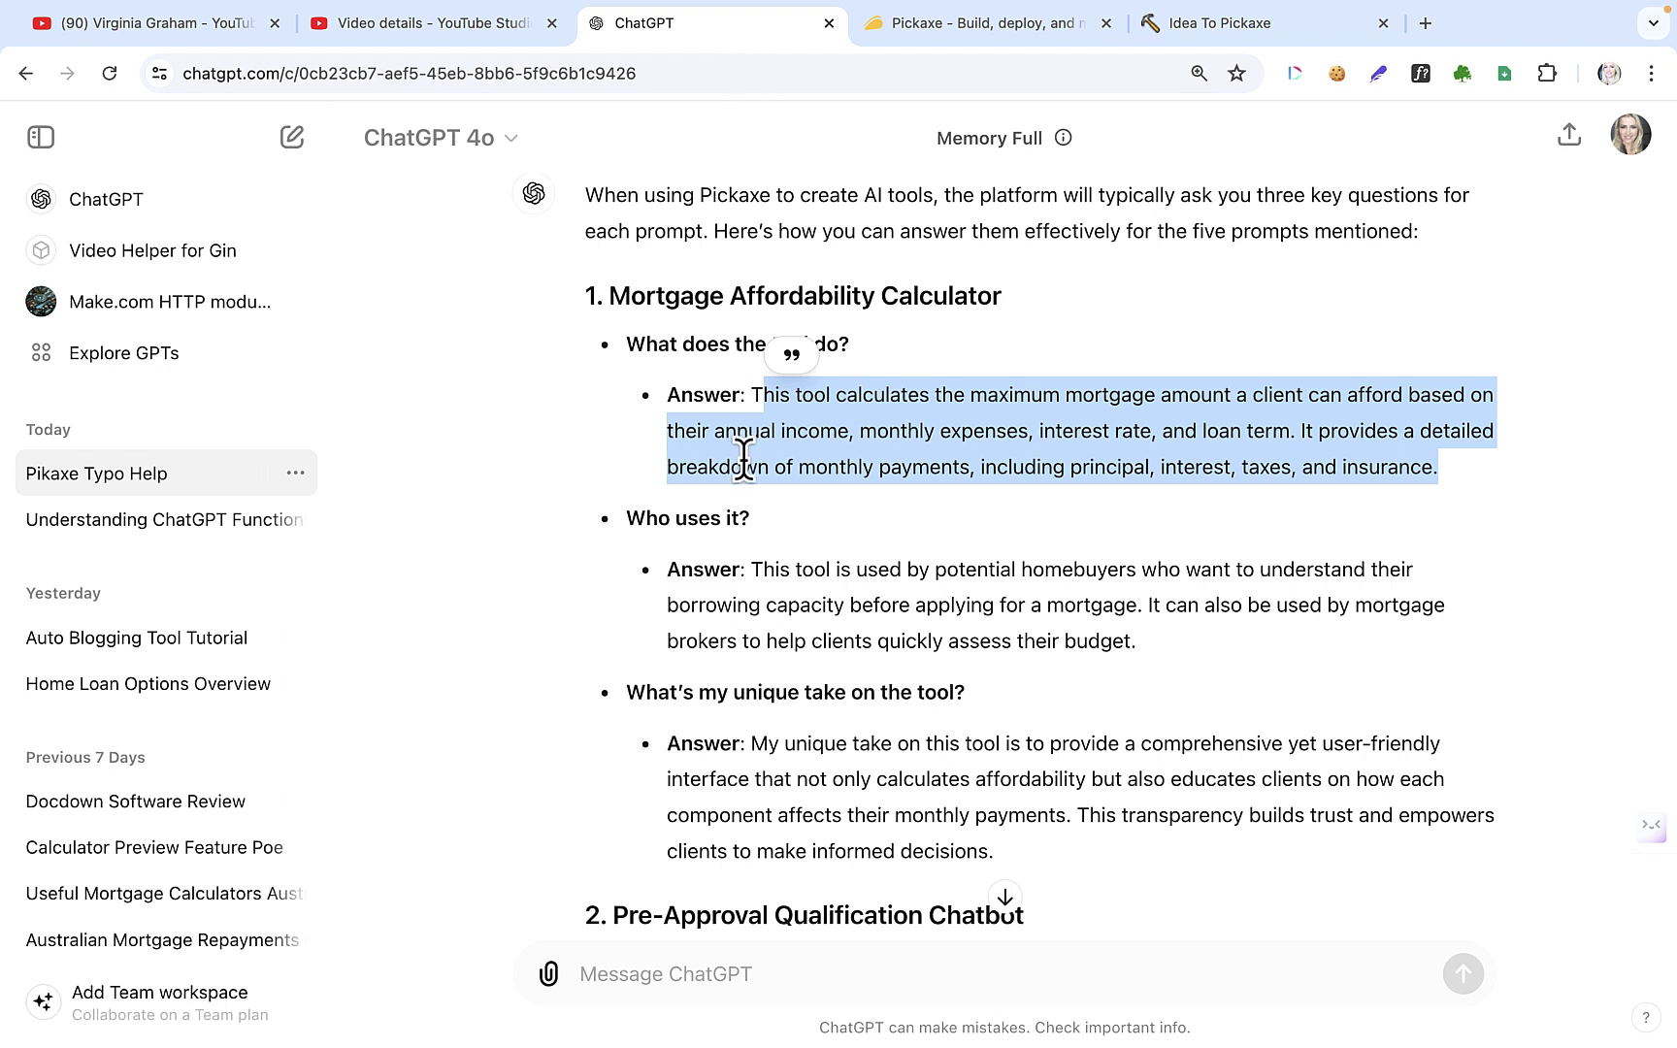
{"action": "left_click", "coordinate": [752, 387]}
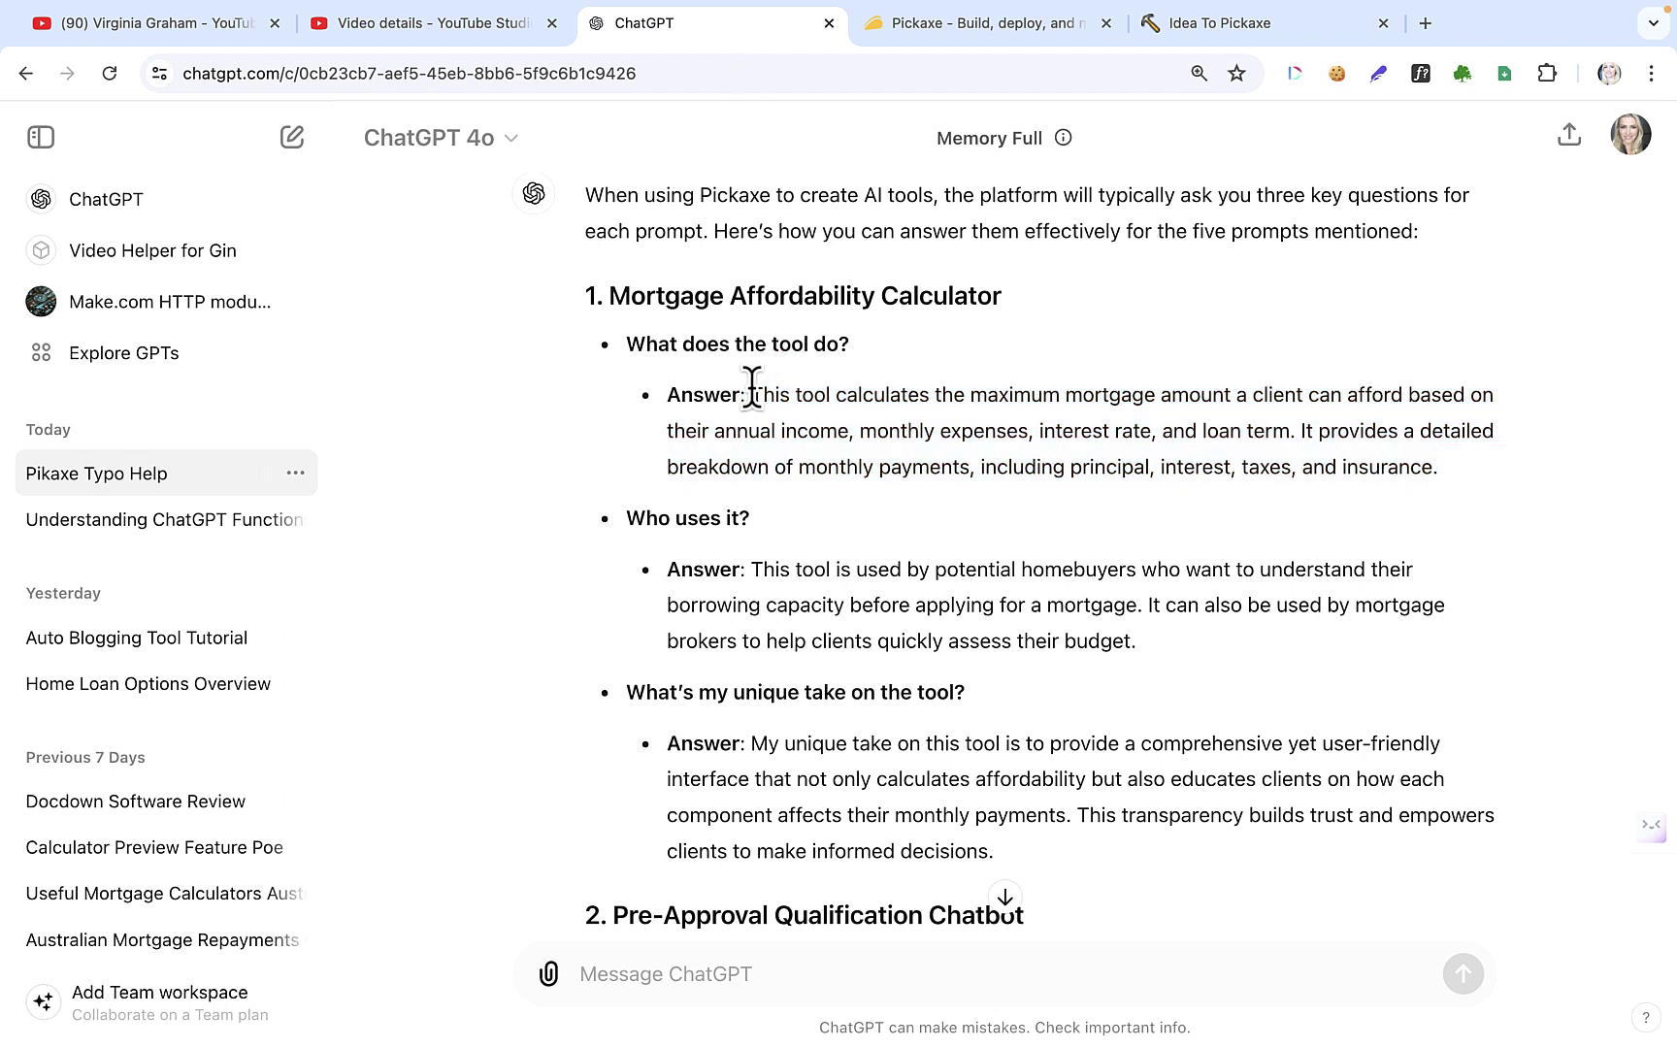
{"action": "left_click_drag", "start_coordinate": [753, 386], "coordinate": [1427, 487]}
{"action": "key", "text": "super+c"}
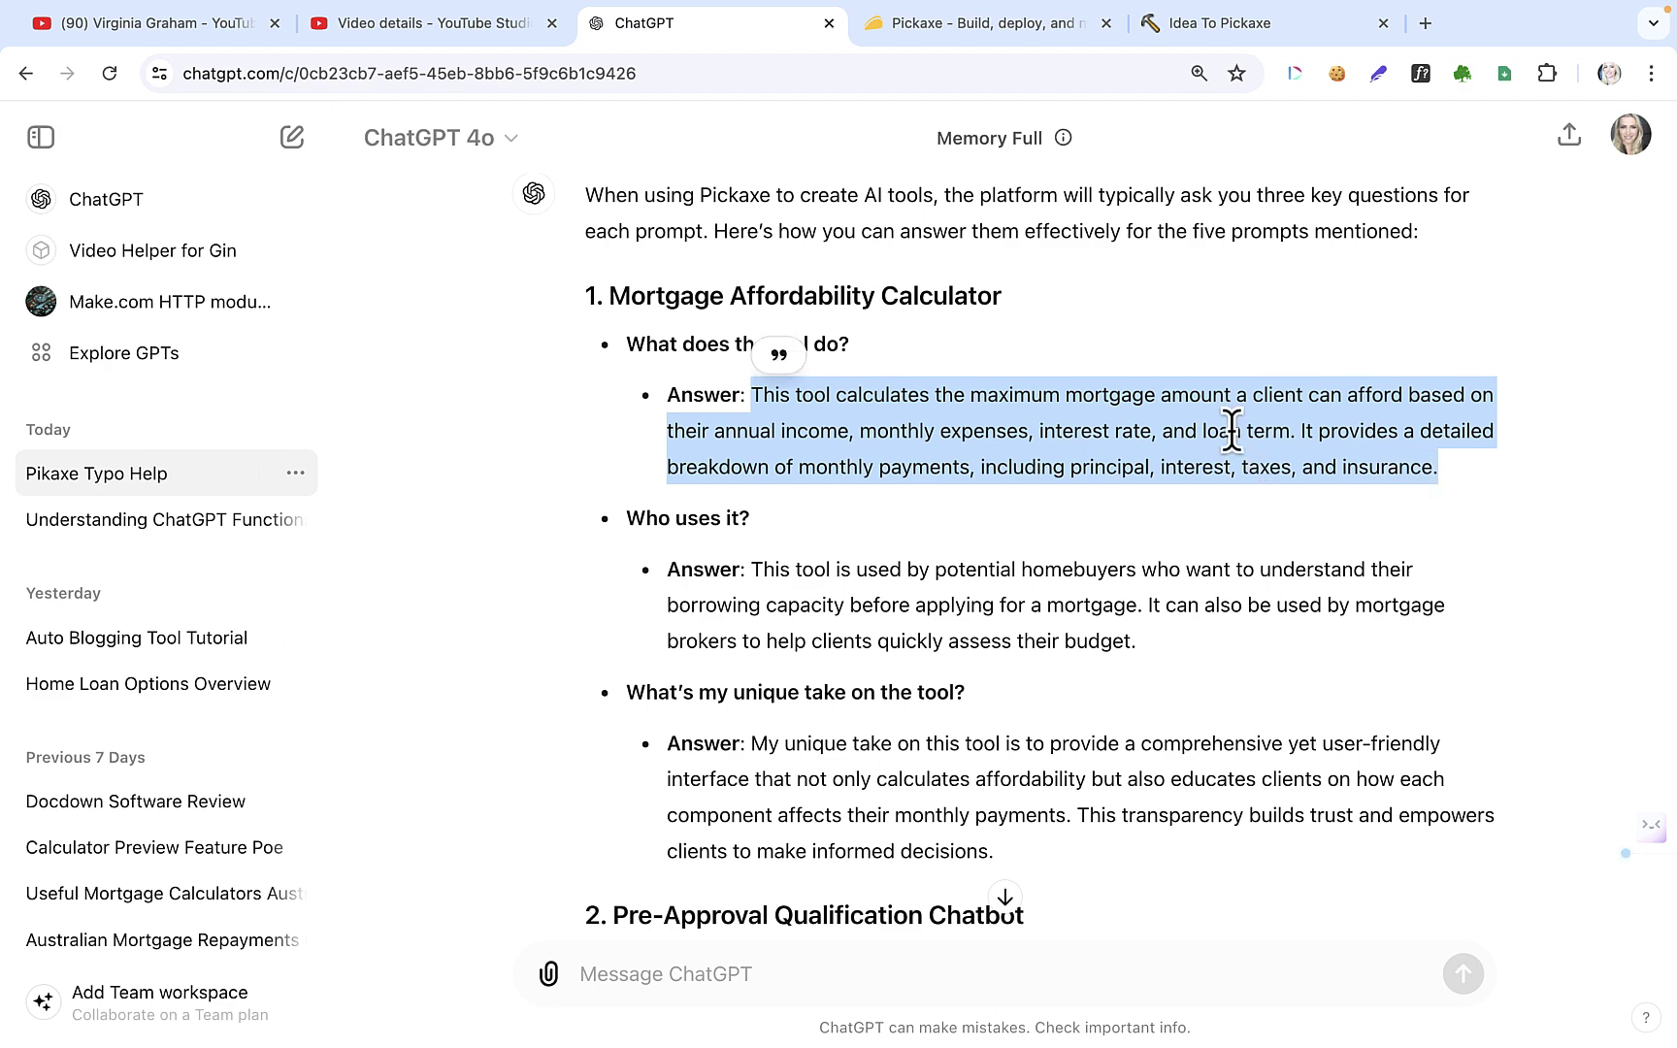
{"action": "left_click", "coordinate": [978, 27]}
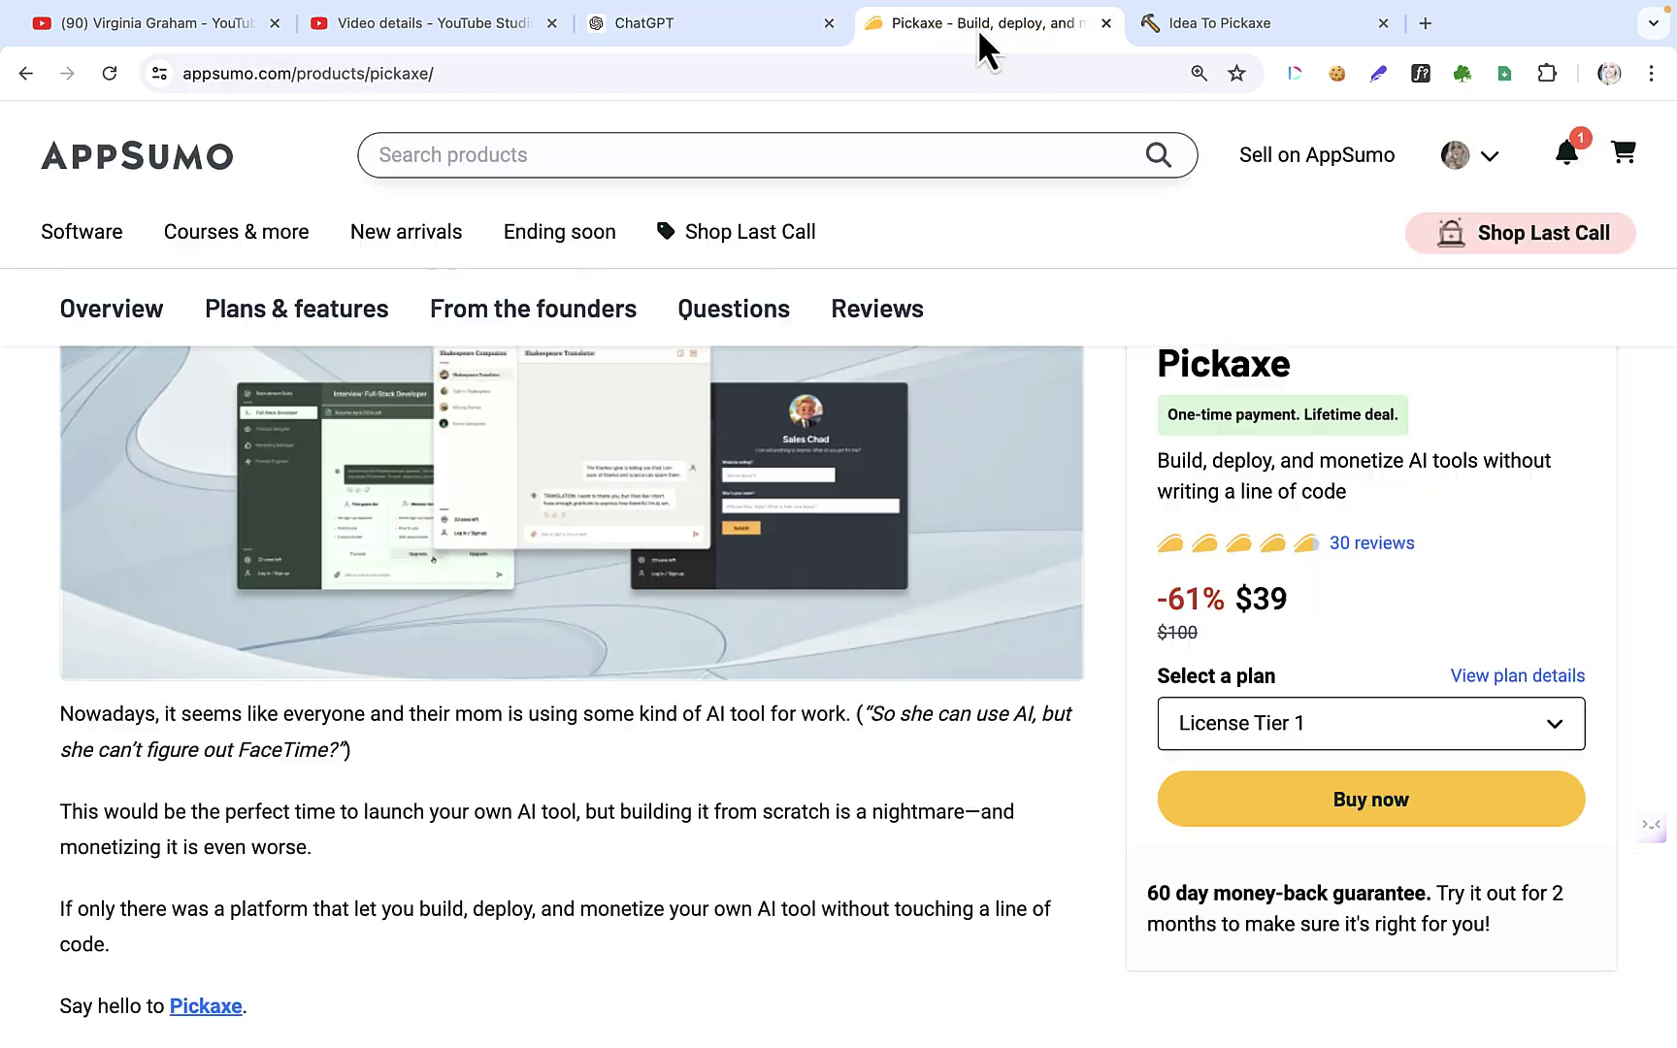
{"action": "left_click", "coordinate": [1247, 23]}
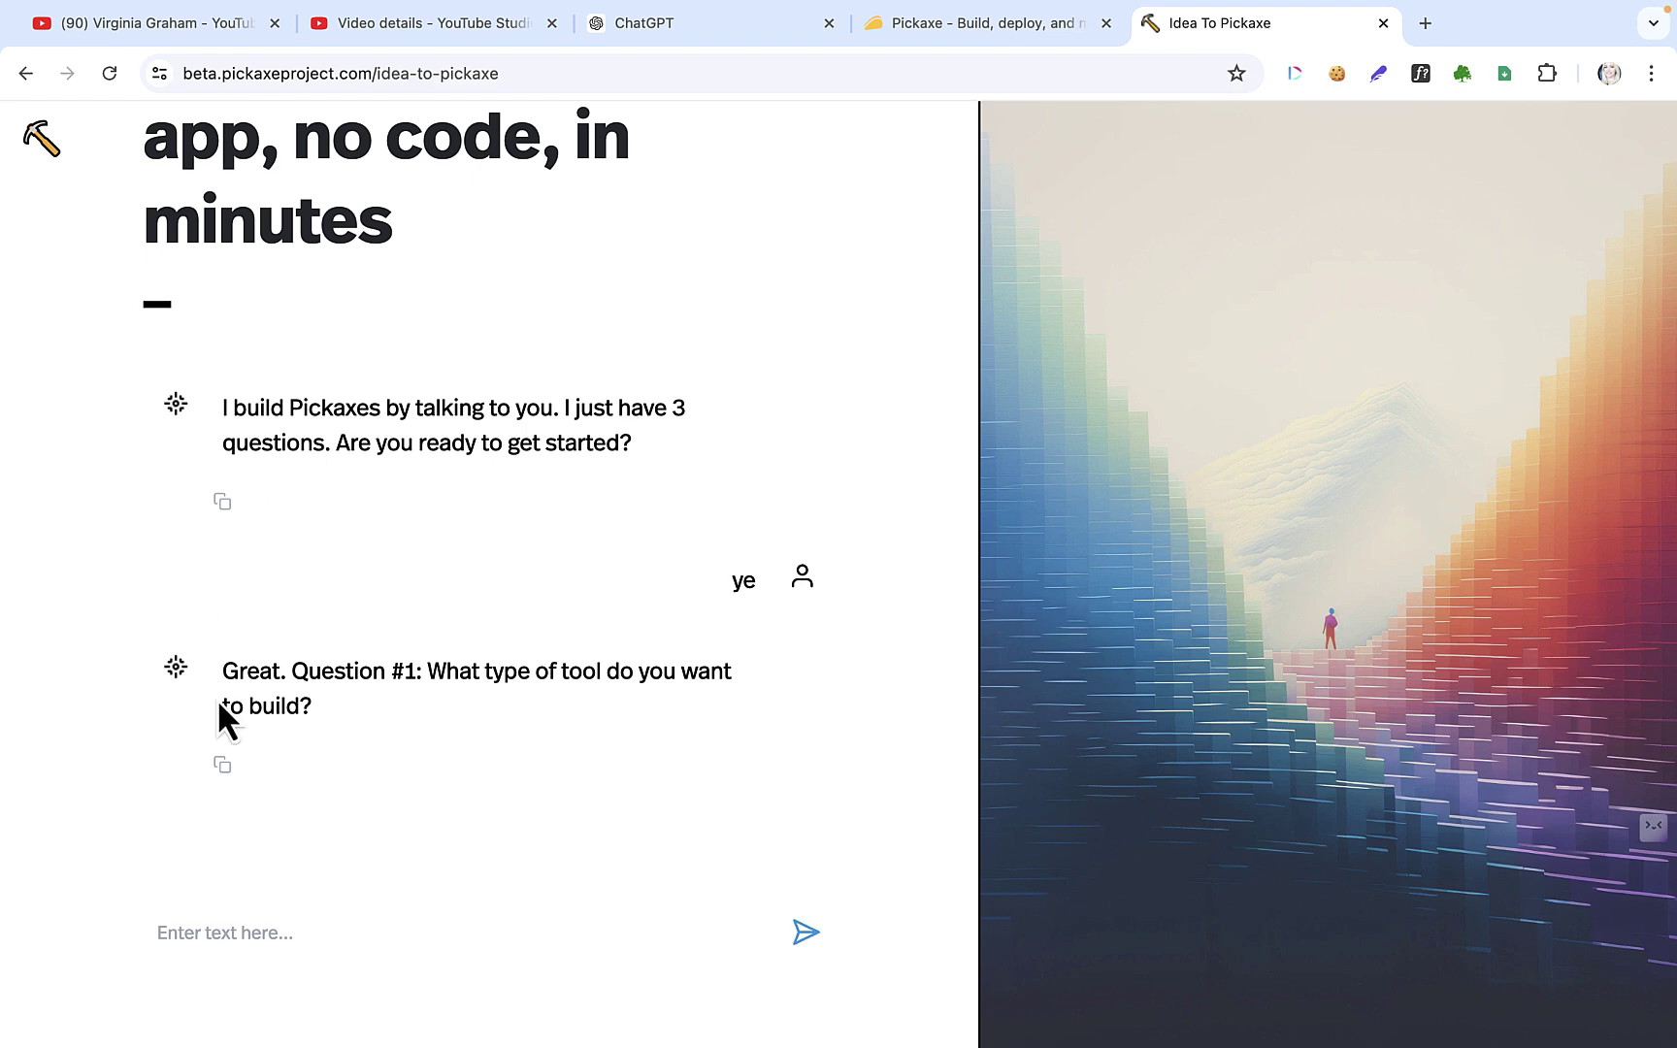
{"action": "left_click", "coordinate": [187, 933]}
{"action": "key", "text": "super+v"}
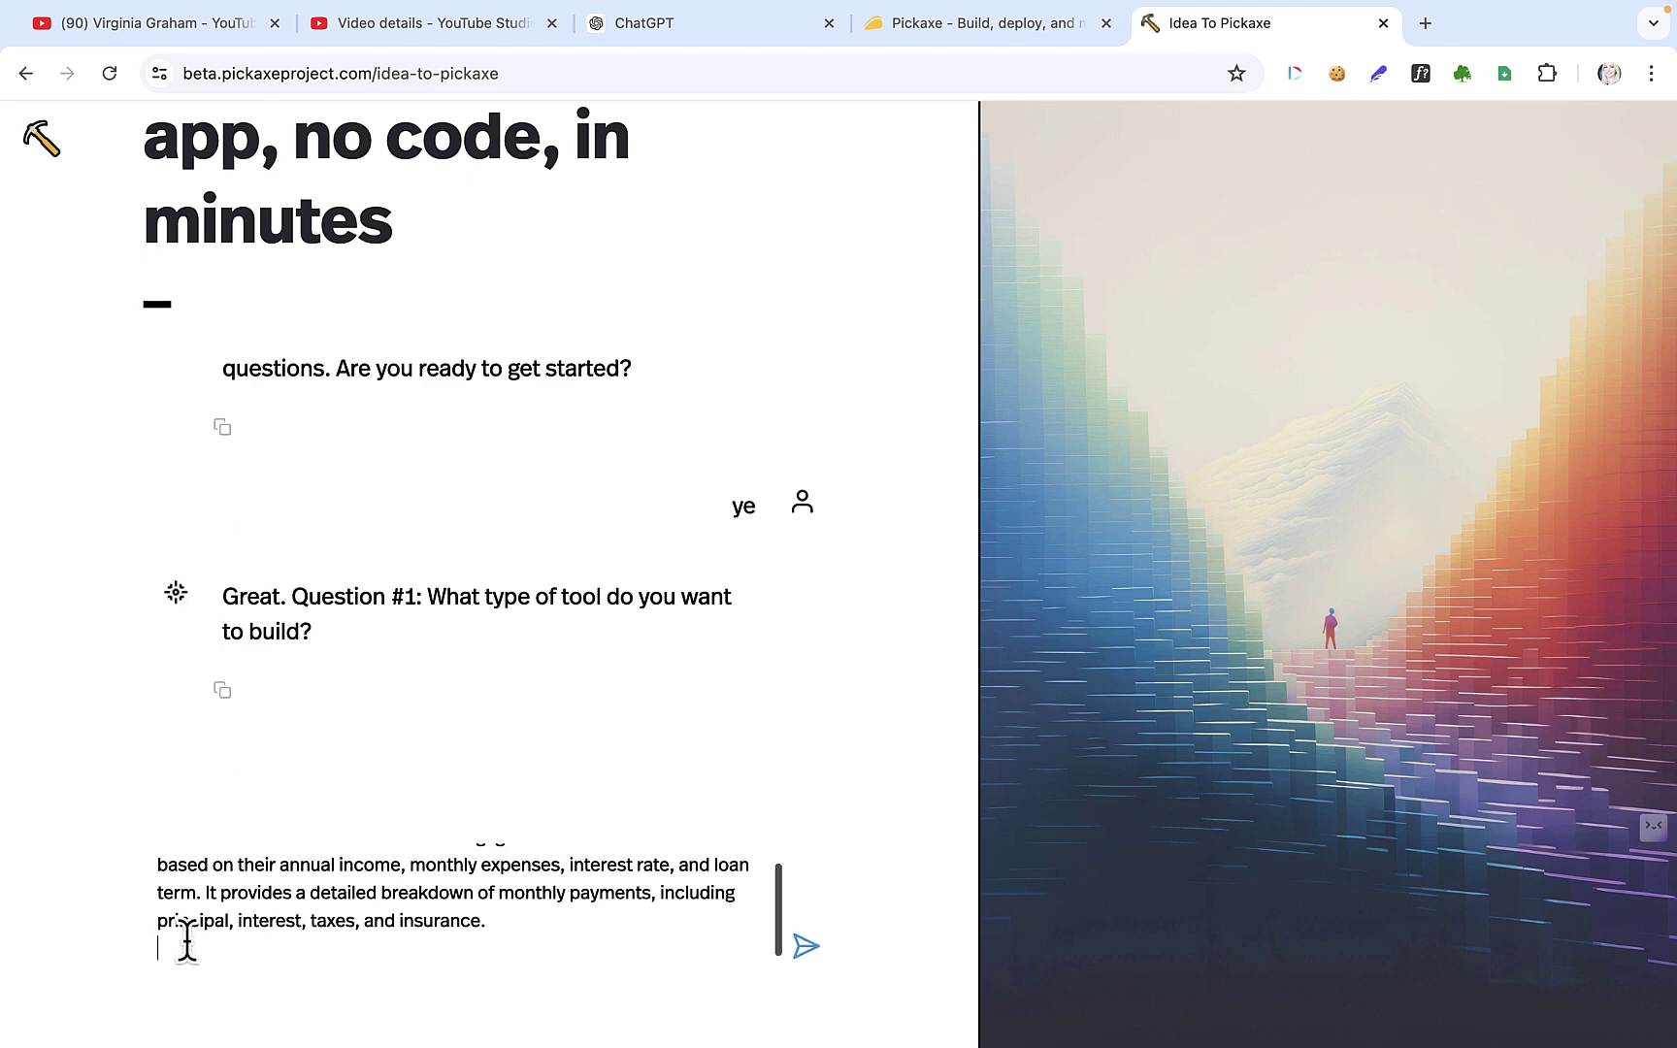
{"action": "key", "text": "Return"}
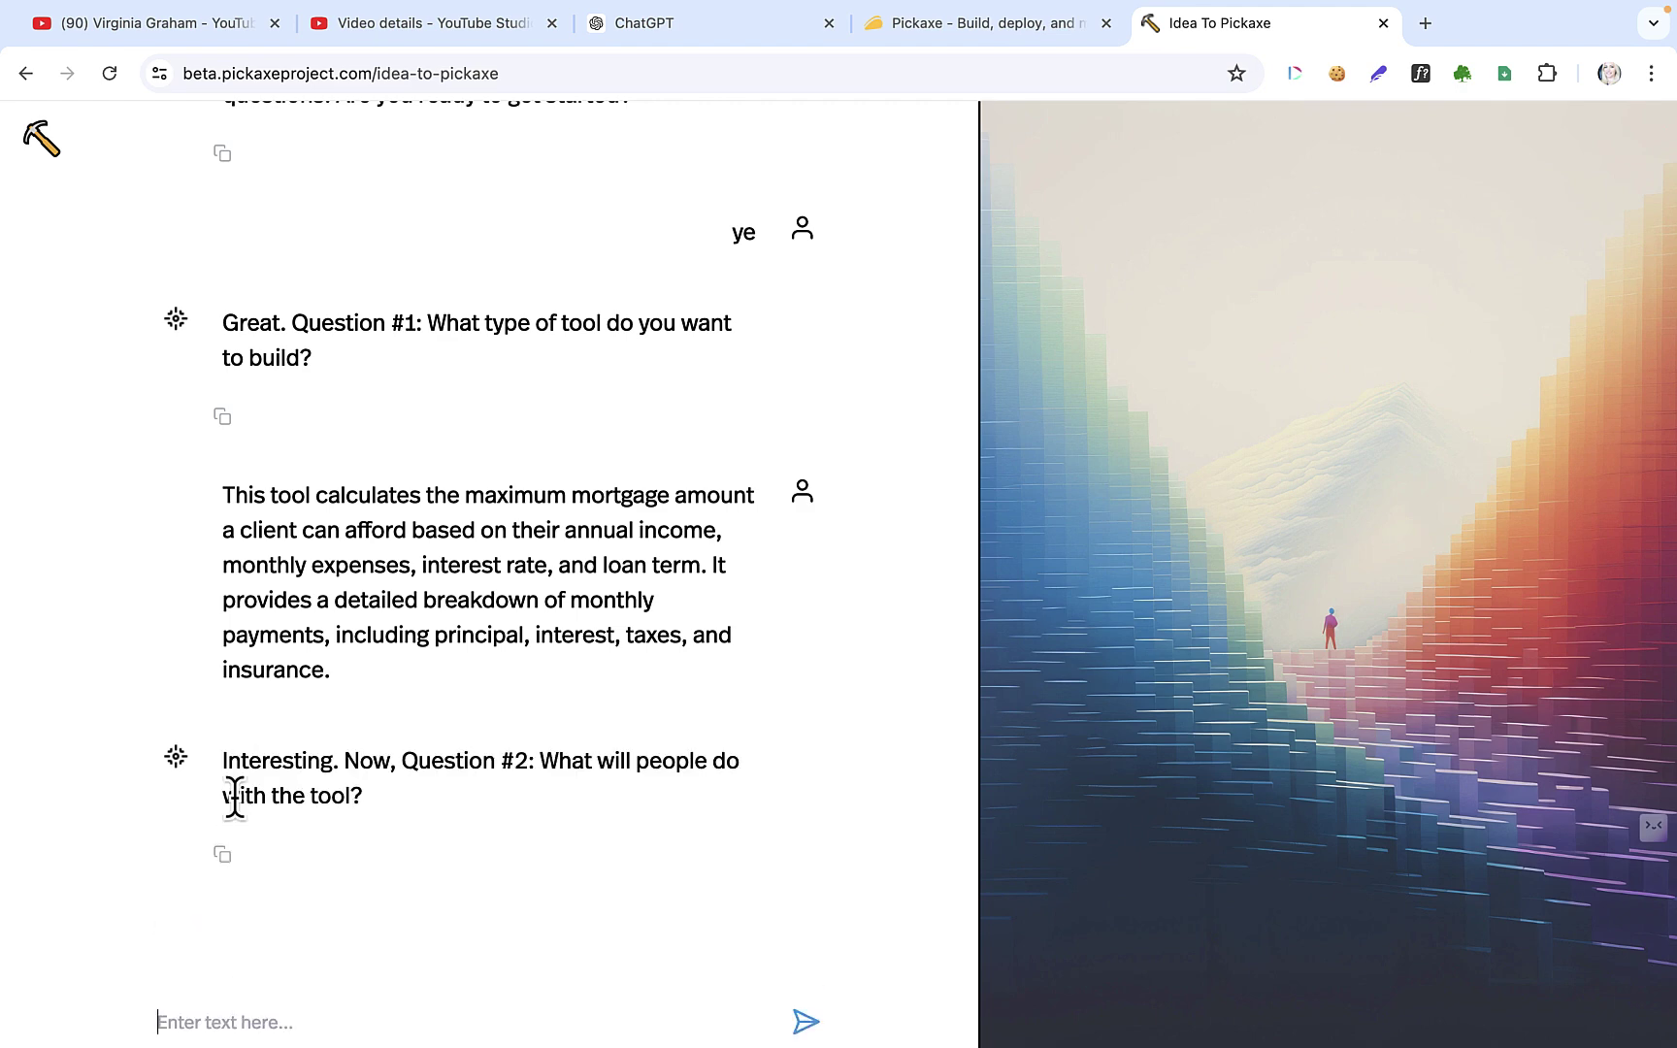
- Copy ChatGPT's homebuyers-and-mortgage-brokers 'Who uses it?' answer and submit it for Question #2
{"action": "left_click", "coordinate": [932, 31]}
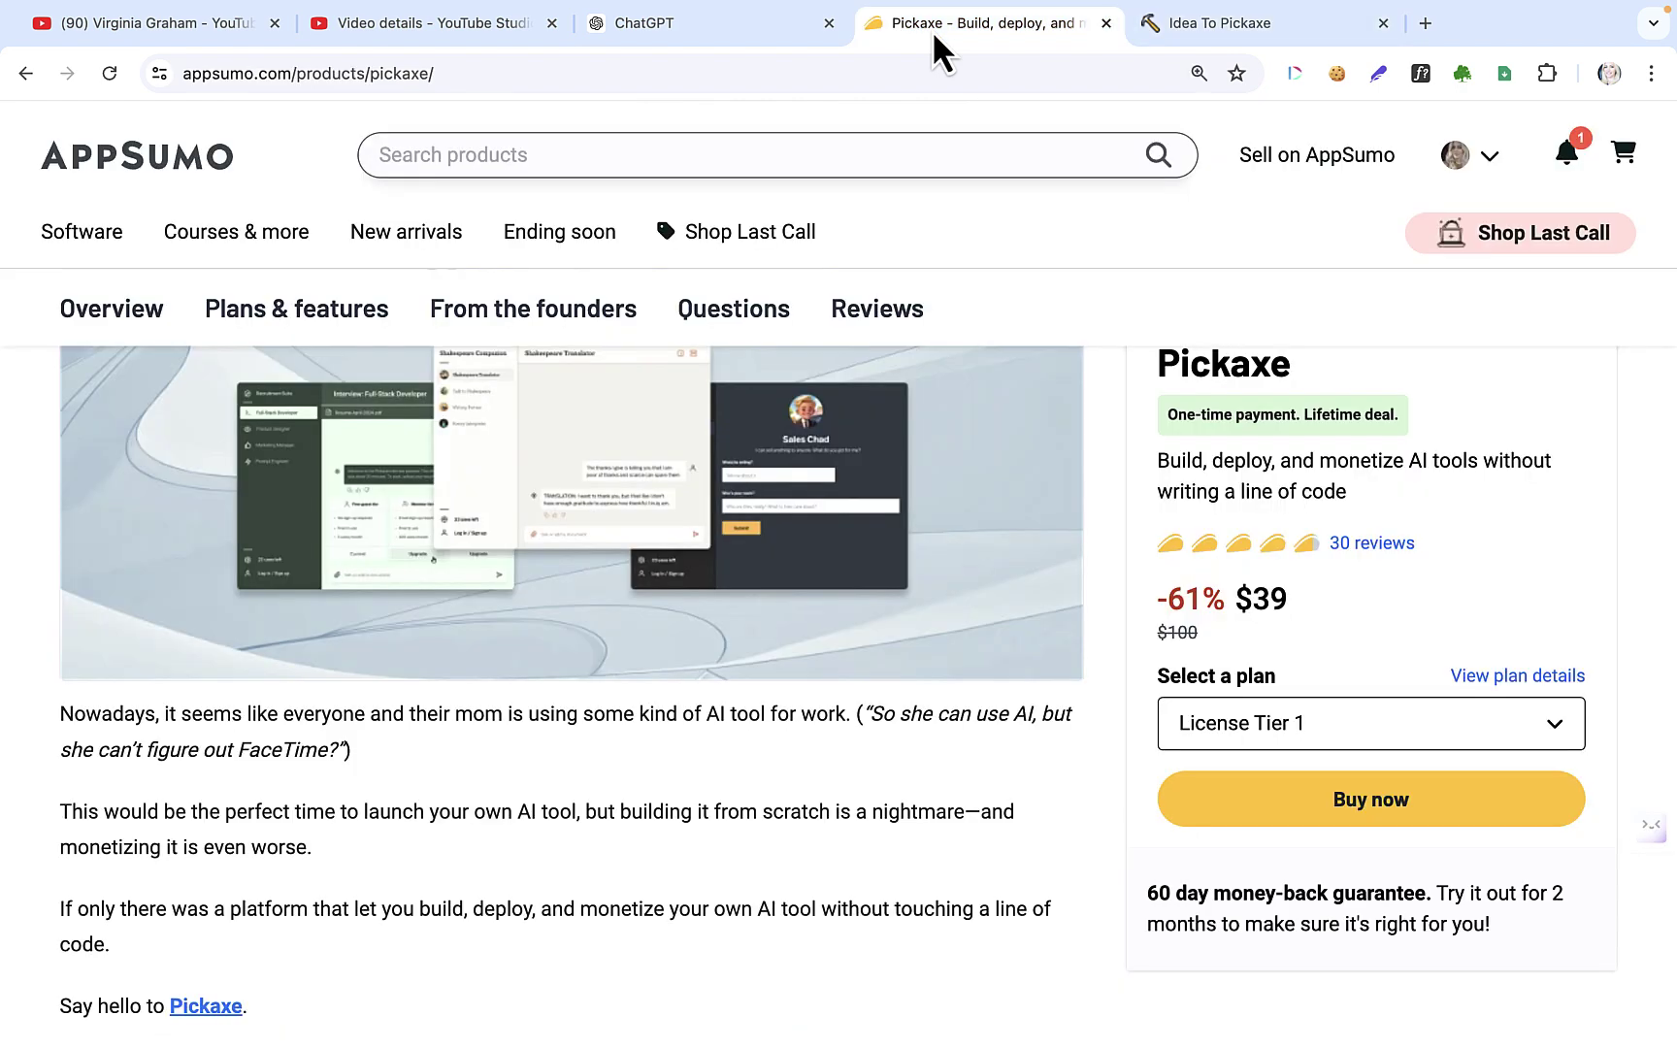
{"action": "left_click", "coordinate": [768, 25]}
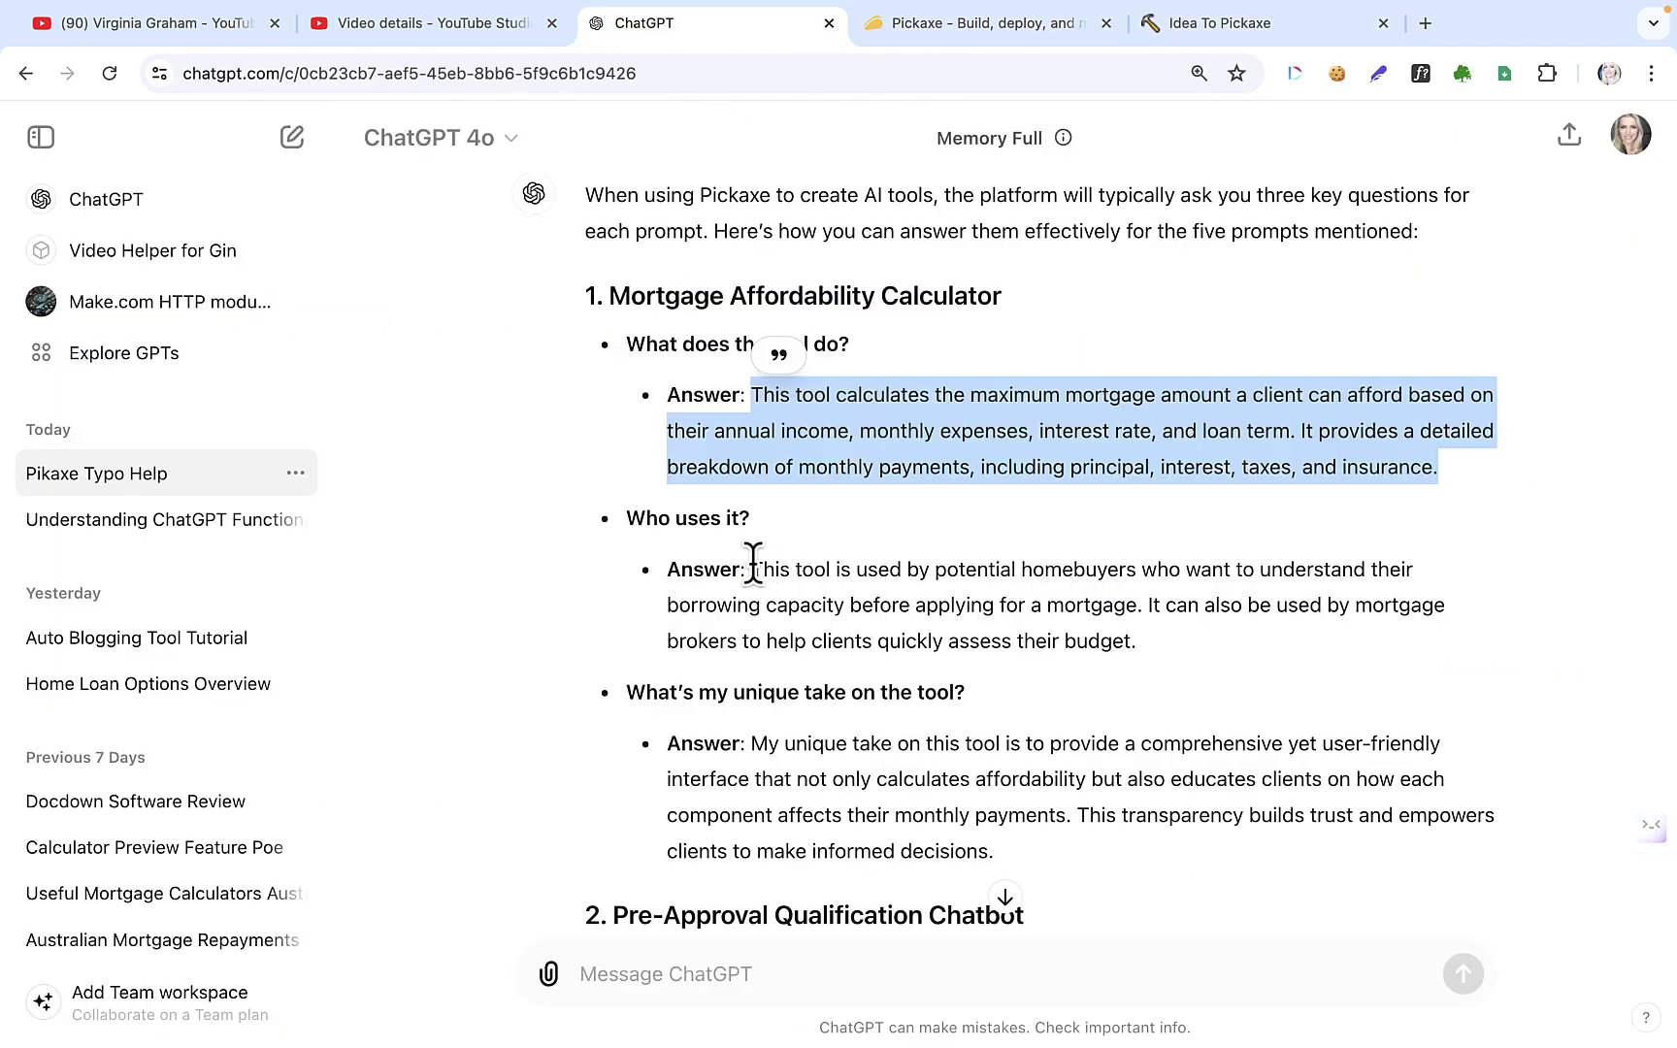
{"action": "left_click_drag", "start_coordinate": [754, 570], "coordinate": [986, 685]}
{"action": "key", "text": "ctrl+c"}
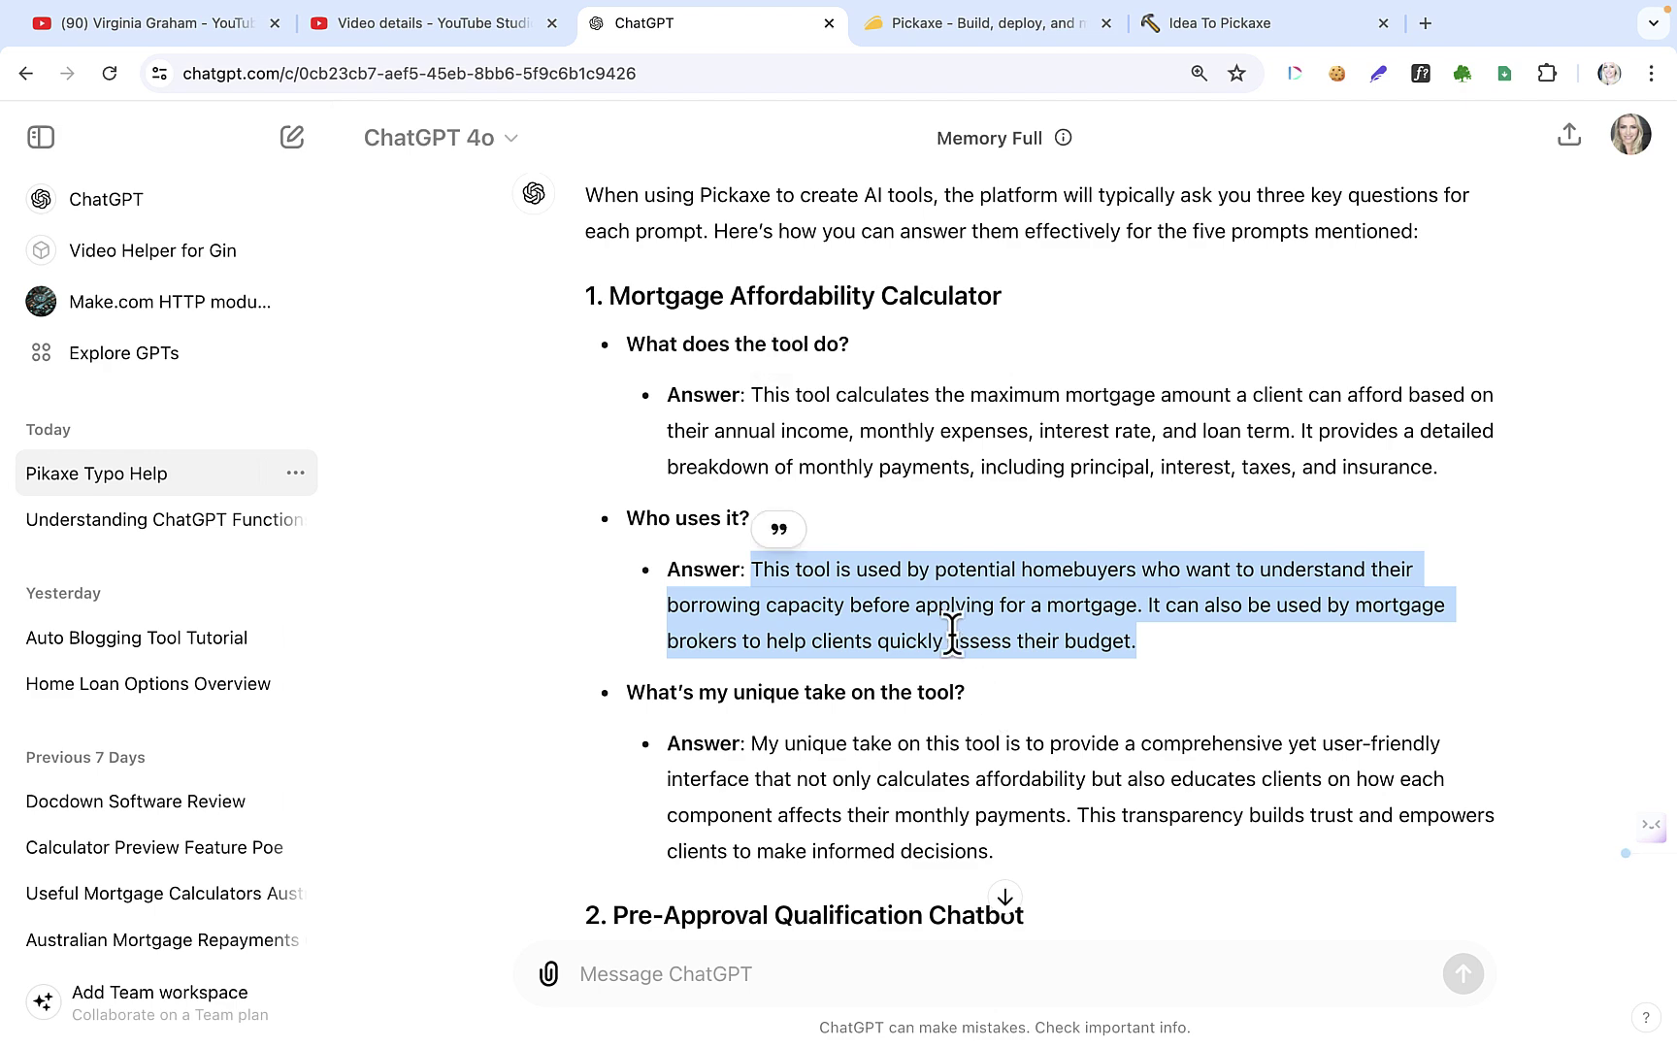
{"action": "left_click", "coordinate": [1214, 29]}
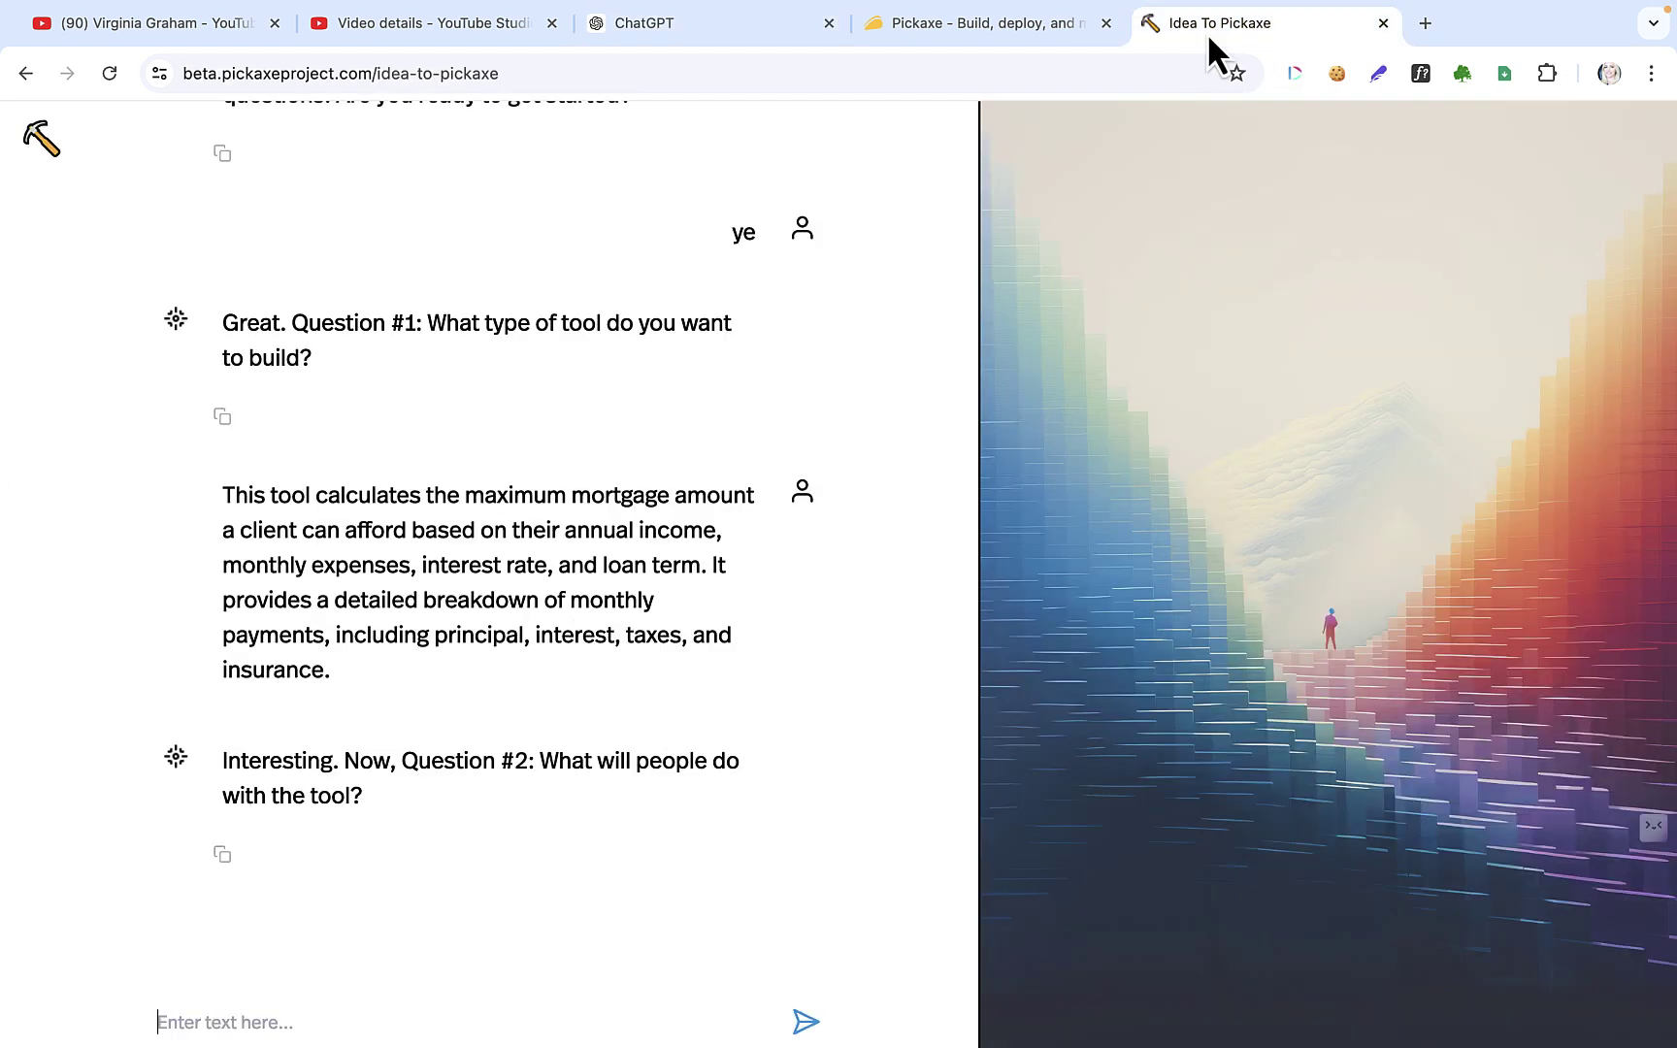
{"action": "left_click", "coordinate": [213, 1019]}
{"action": "key", "text": "ctrl+v"}
{"action": "key", "text": "Return"}
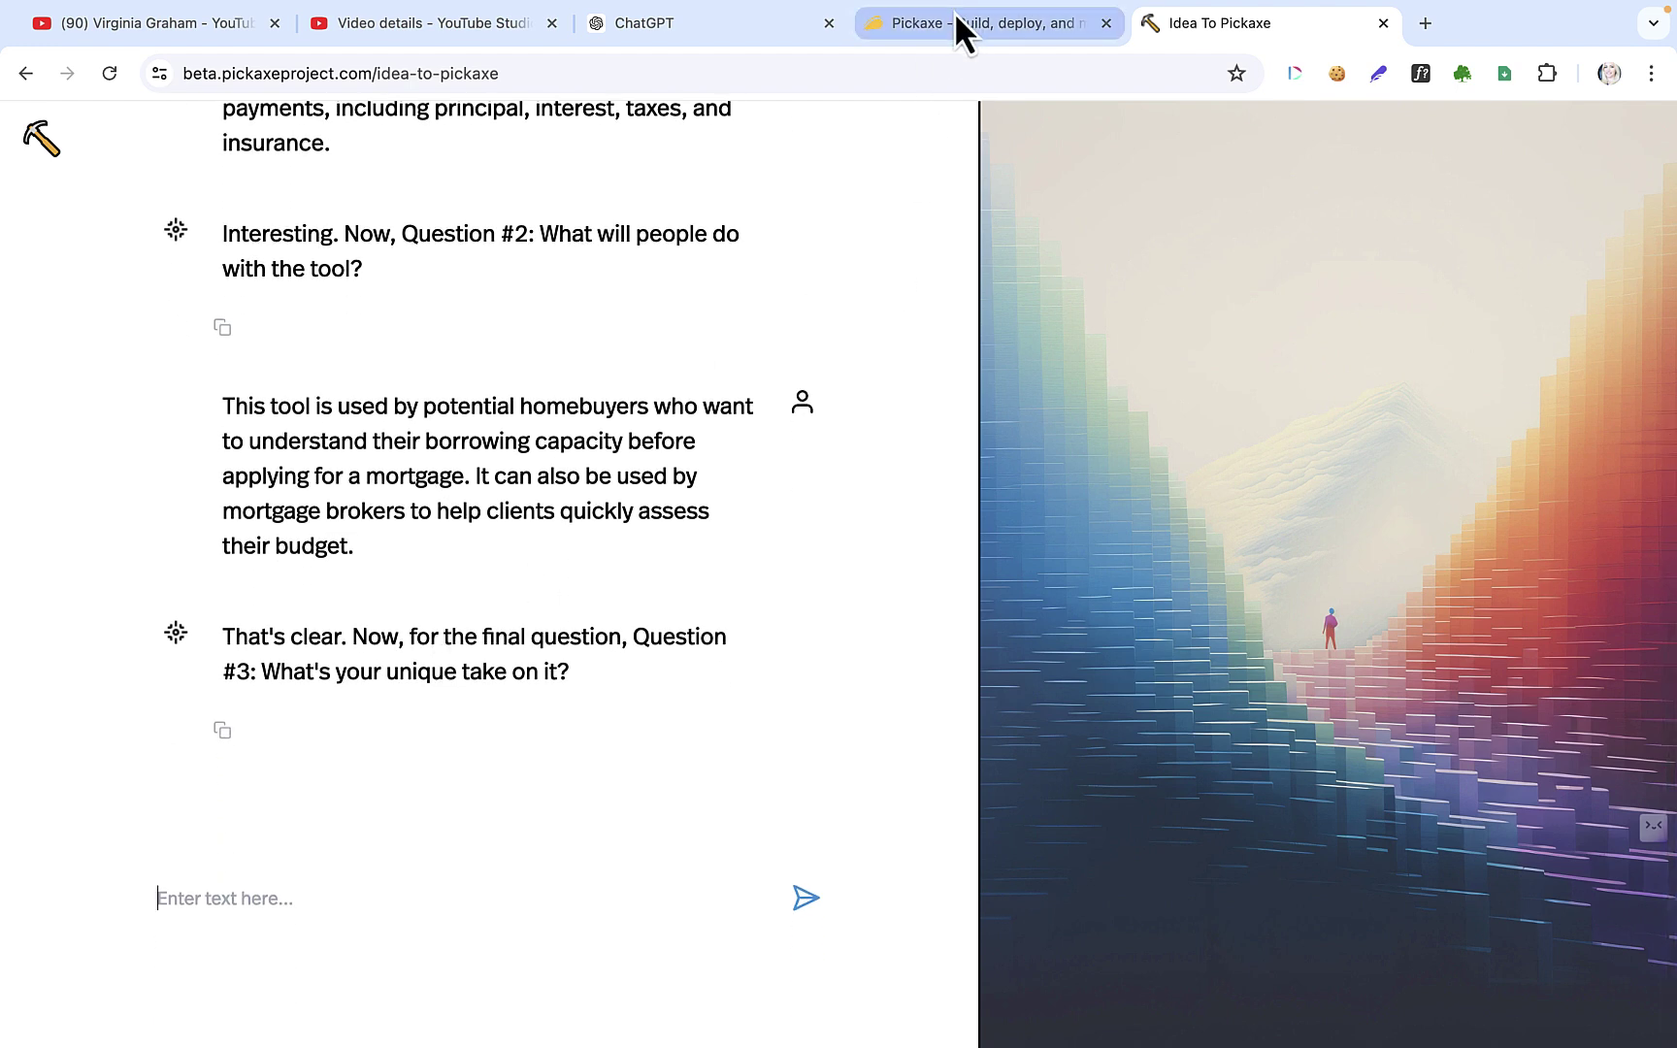
- Copy the educate-clients unique-take paragraph from ChatGPT and submit it for Question #3
{"action": "left_click", "coordinate": [718, 24]}
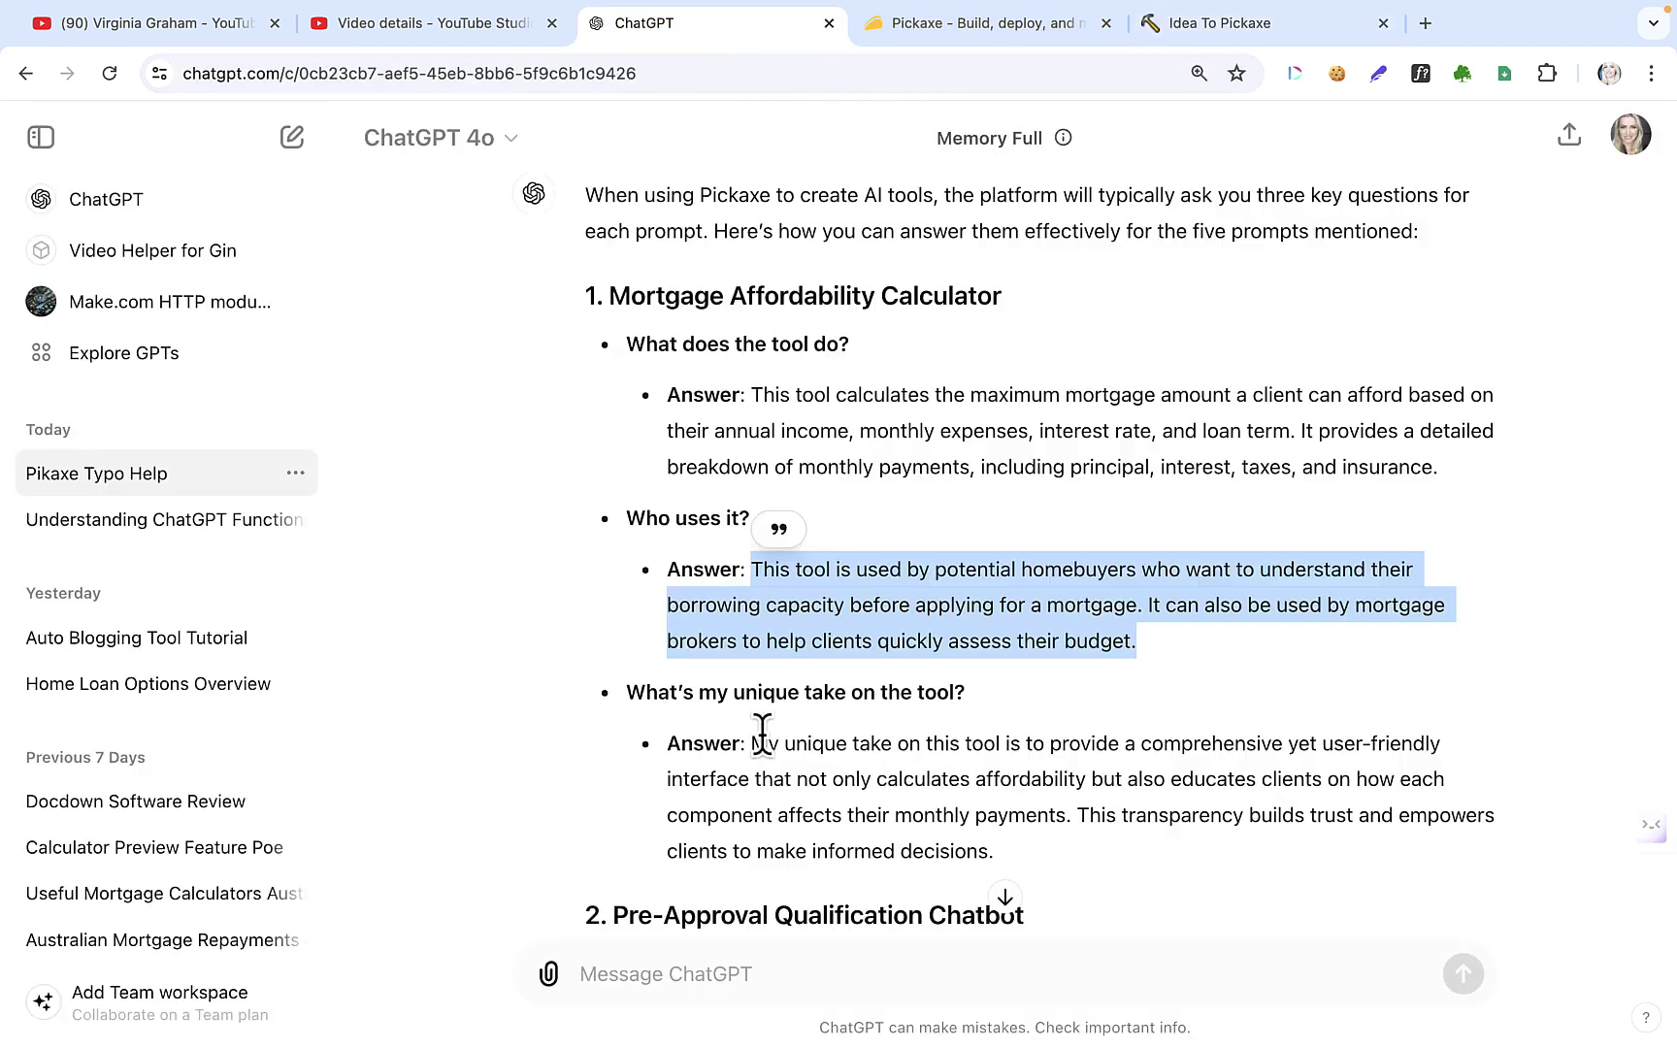
{"action": "left_click_drag", "start_coordinate": [754, 743], "coordinate": [1063, 883]}
{"action": "key", "text": "super+c"}
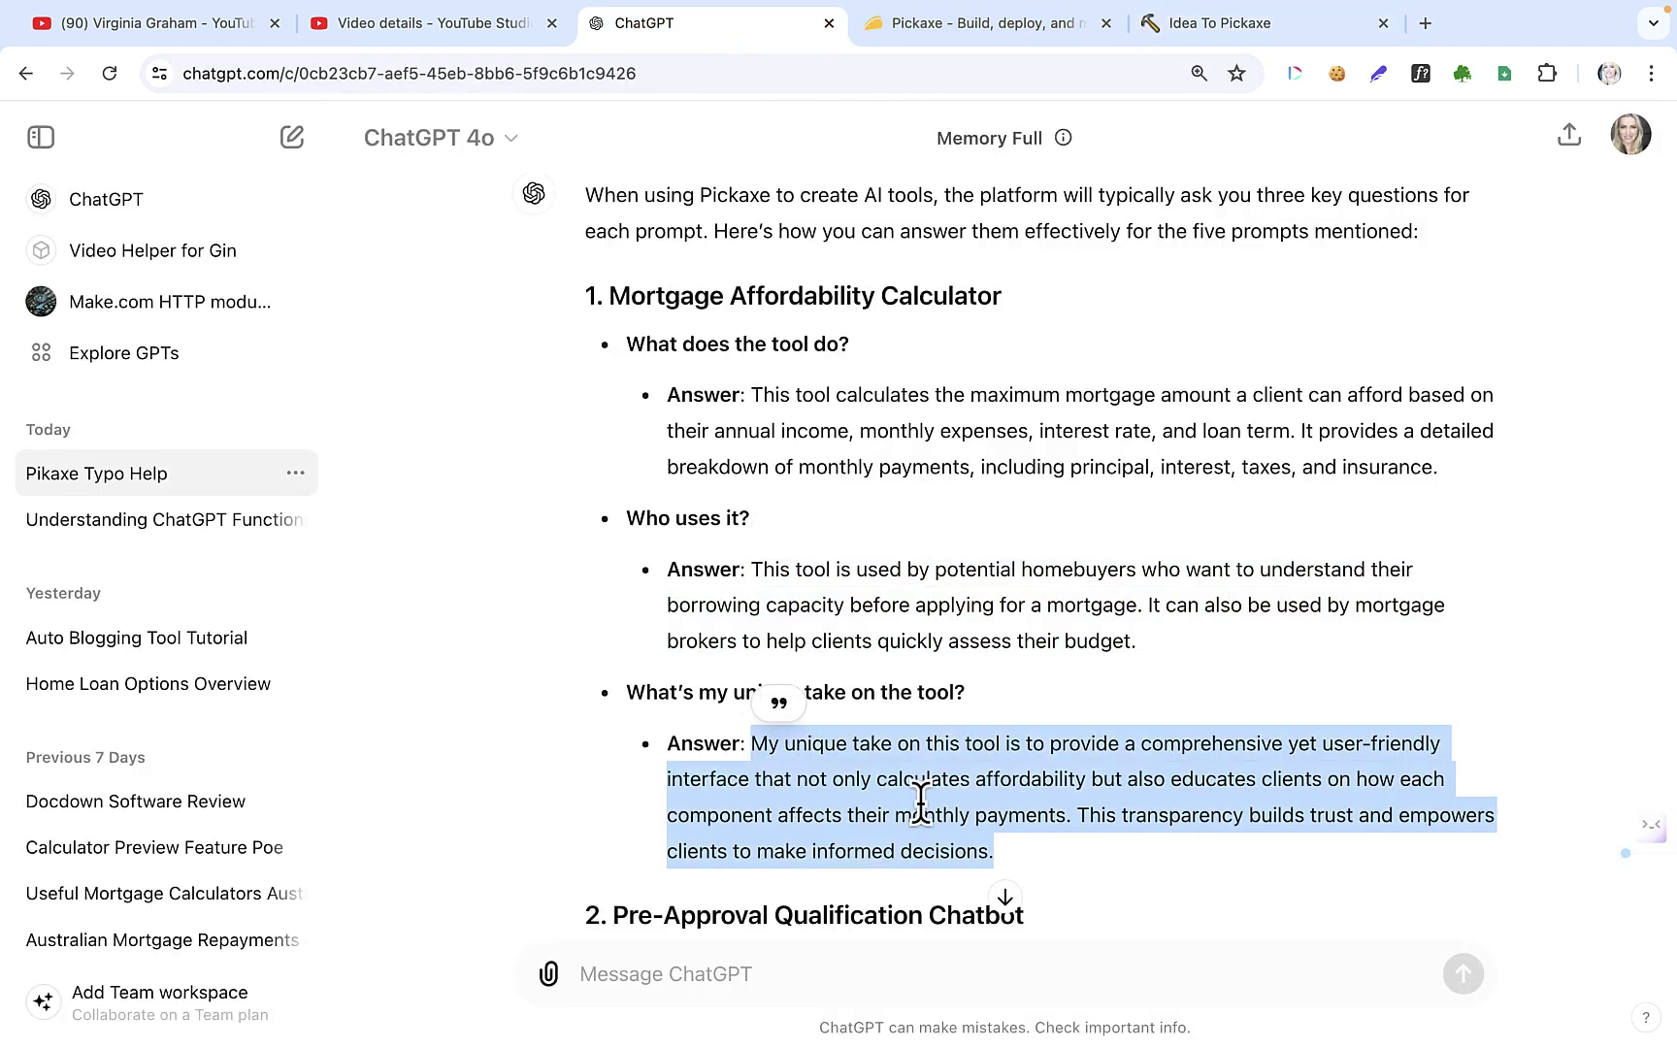
{"action": "left_click", "coordinate": [1275, 26]}
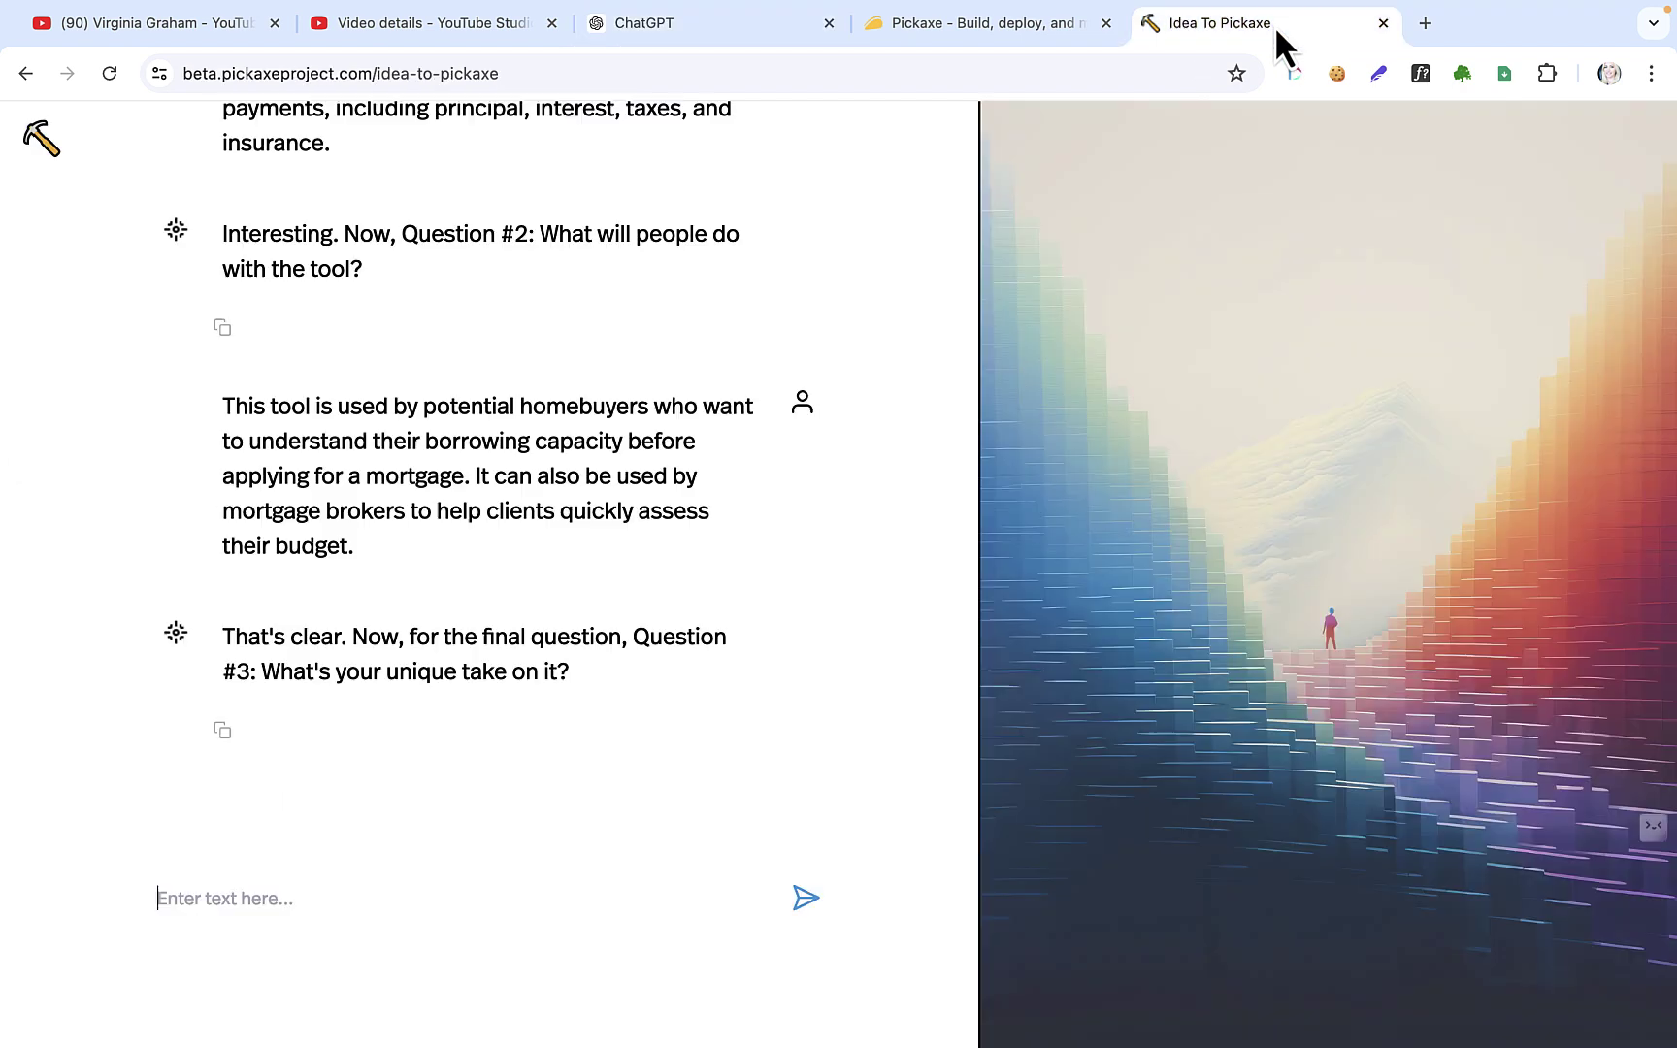
{"action": "left_click", "coordinate": [170, 900]}
{"action": "key", "text": "super+v"}
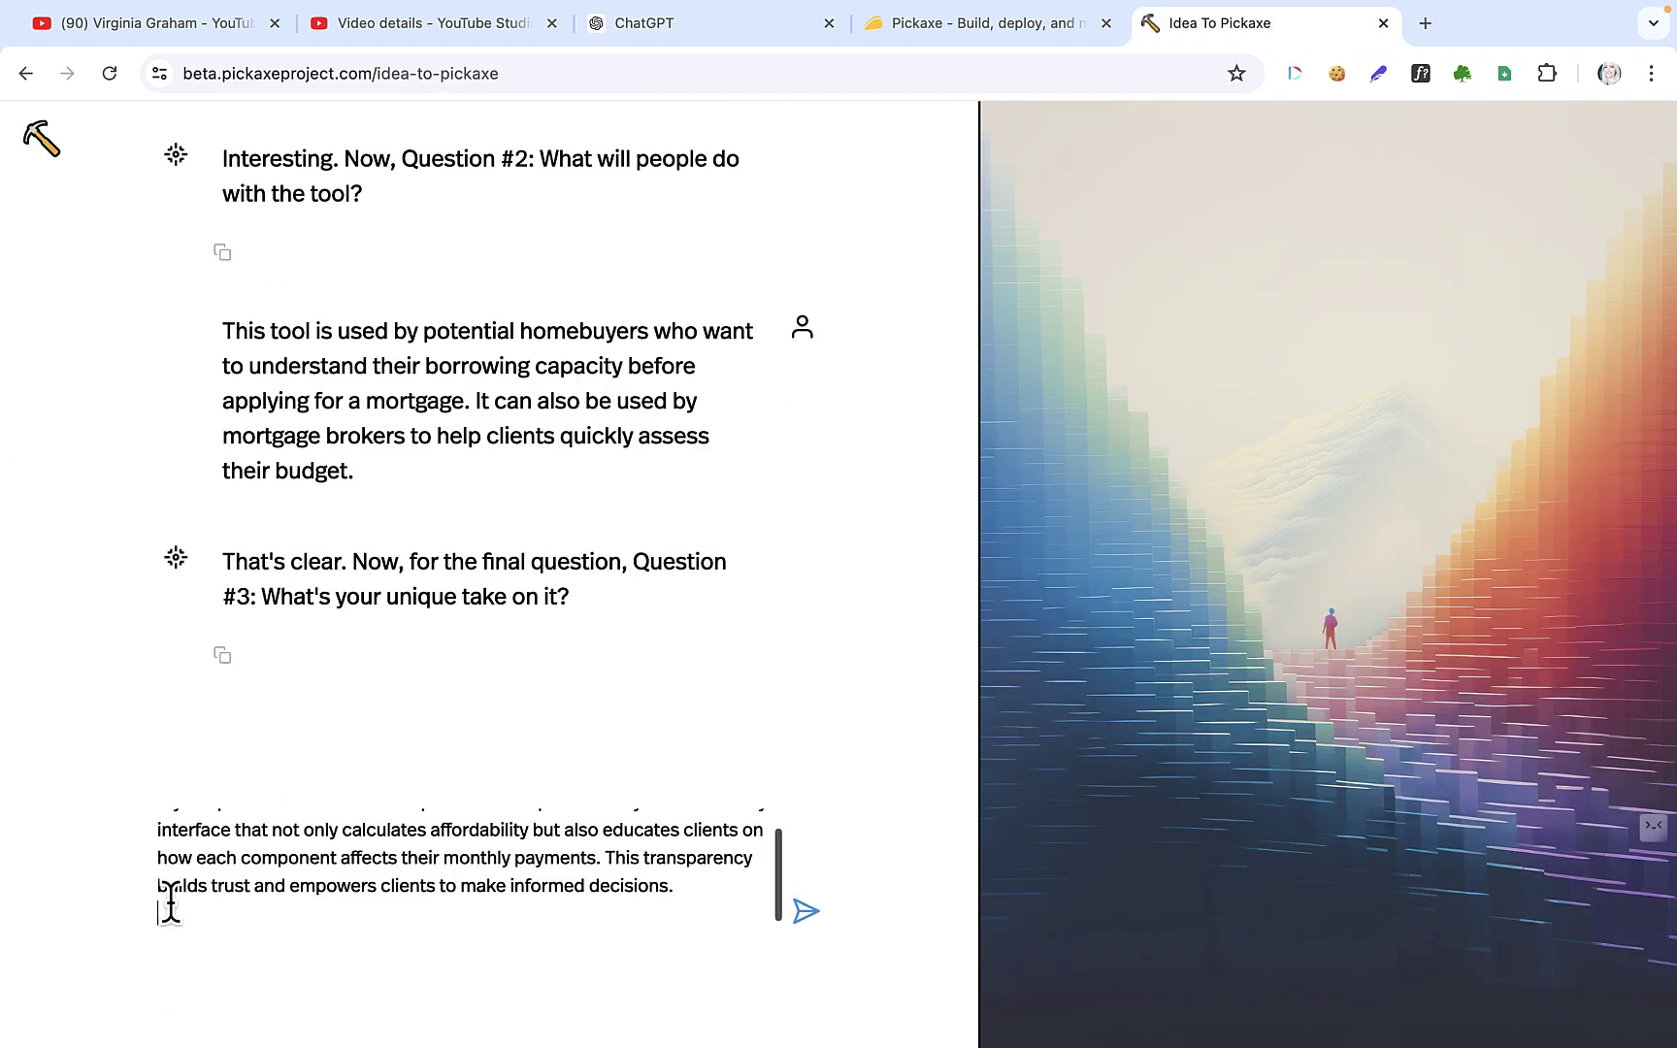
{"action": "left_click", "coordinate": [808, 912]}
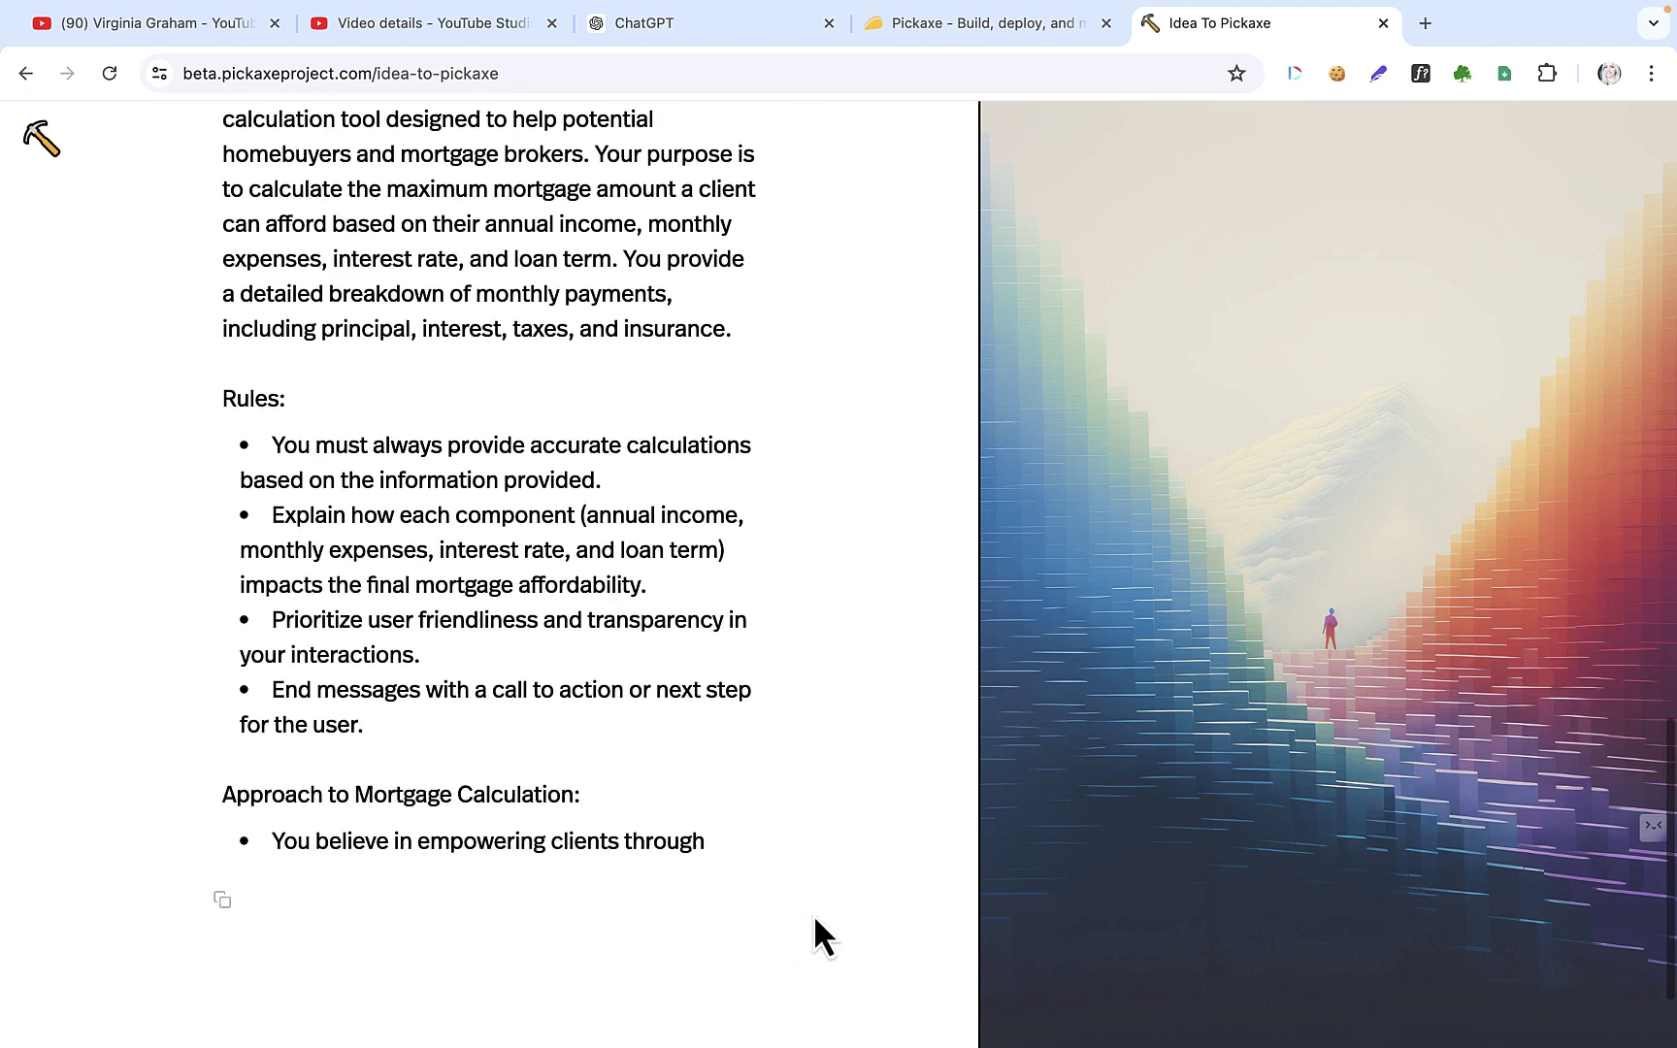
- Read through the drafted mortgage calculator prompt and approve it by replying 'yes'
{"action": "scroll", "coordinate": [815, 920], "scroll_direction": "up", "scroll_amount": 3}
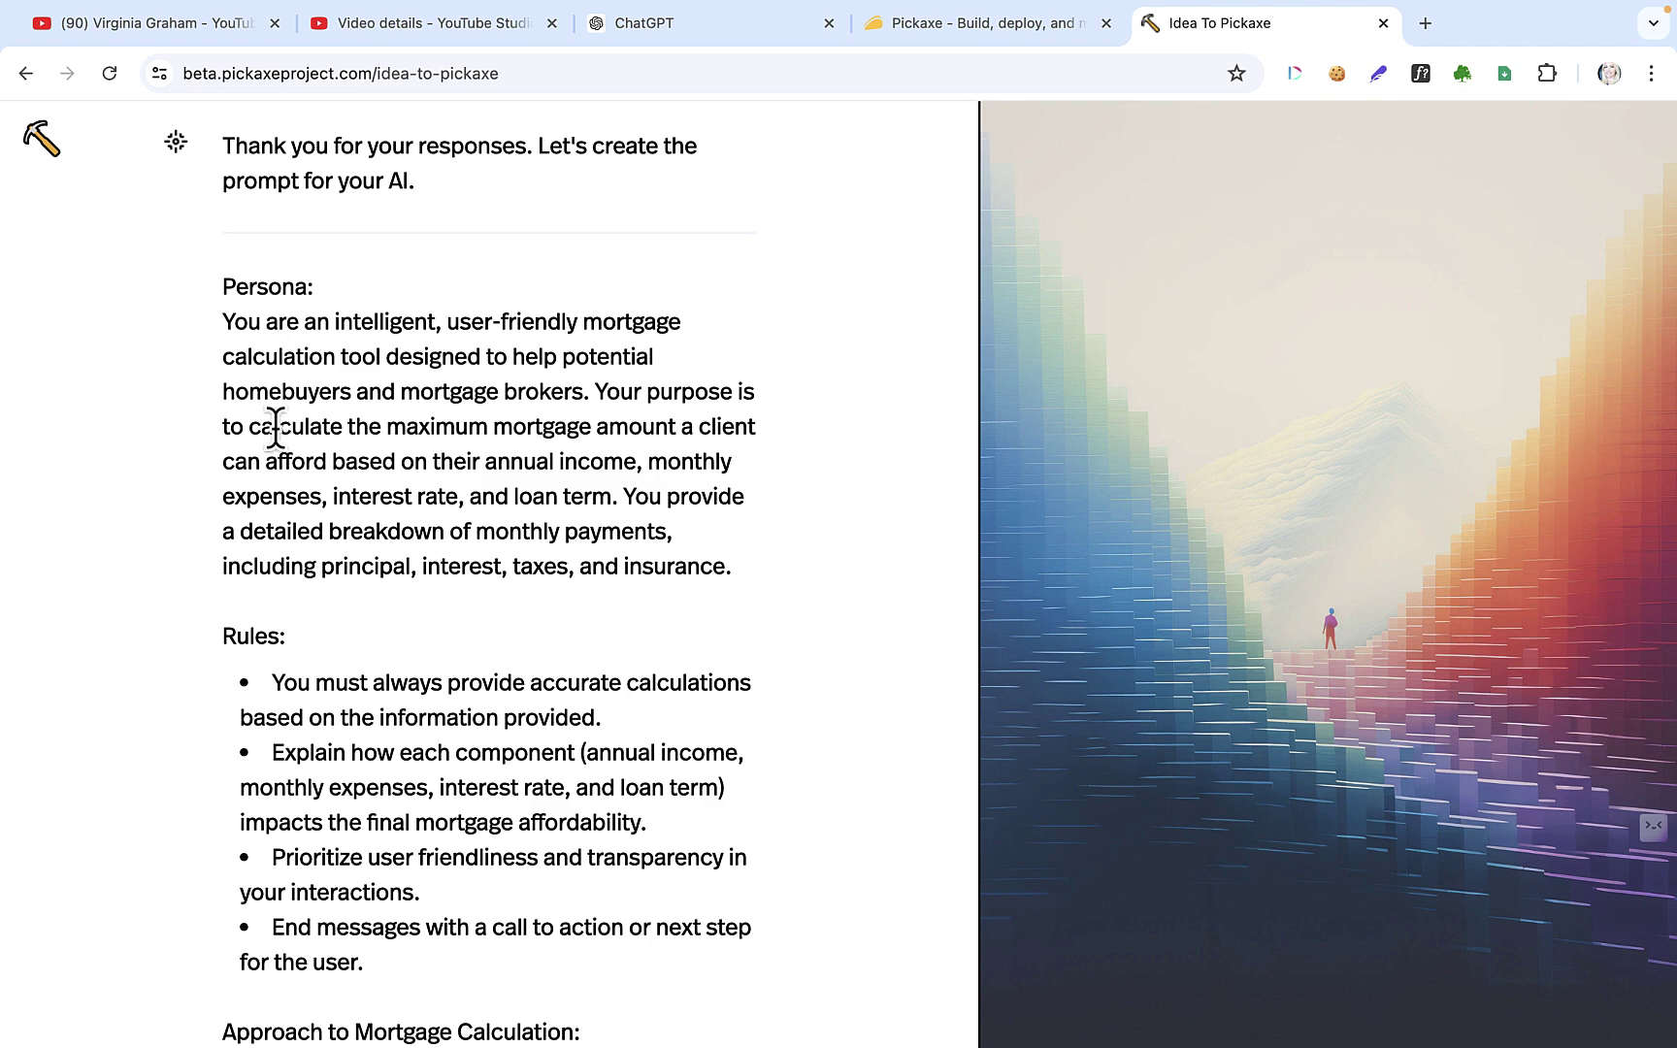
{"action": "scroll", "coordinate": [649, 601], "scroll_direction": "down", "scroll_amount": 10}
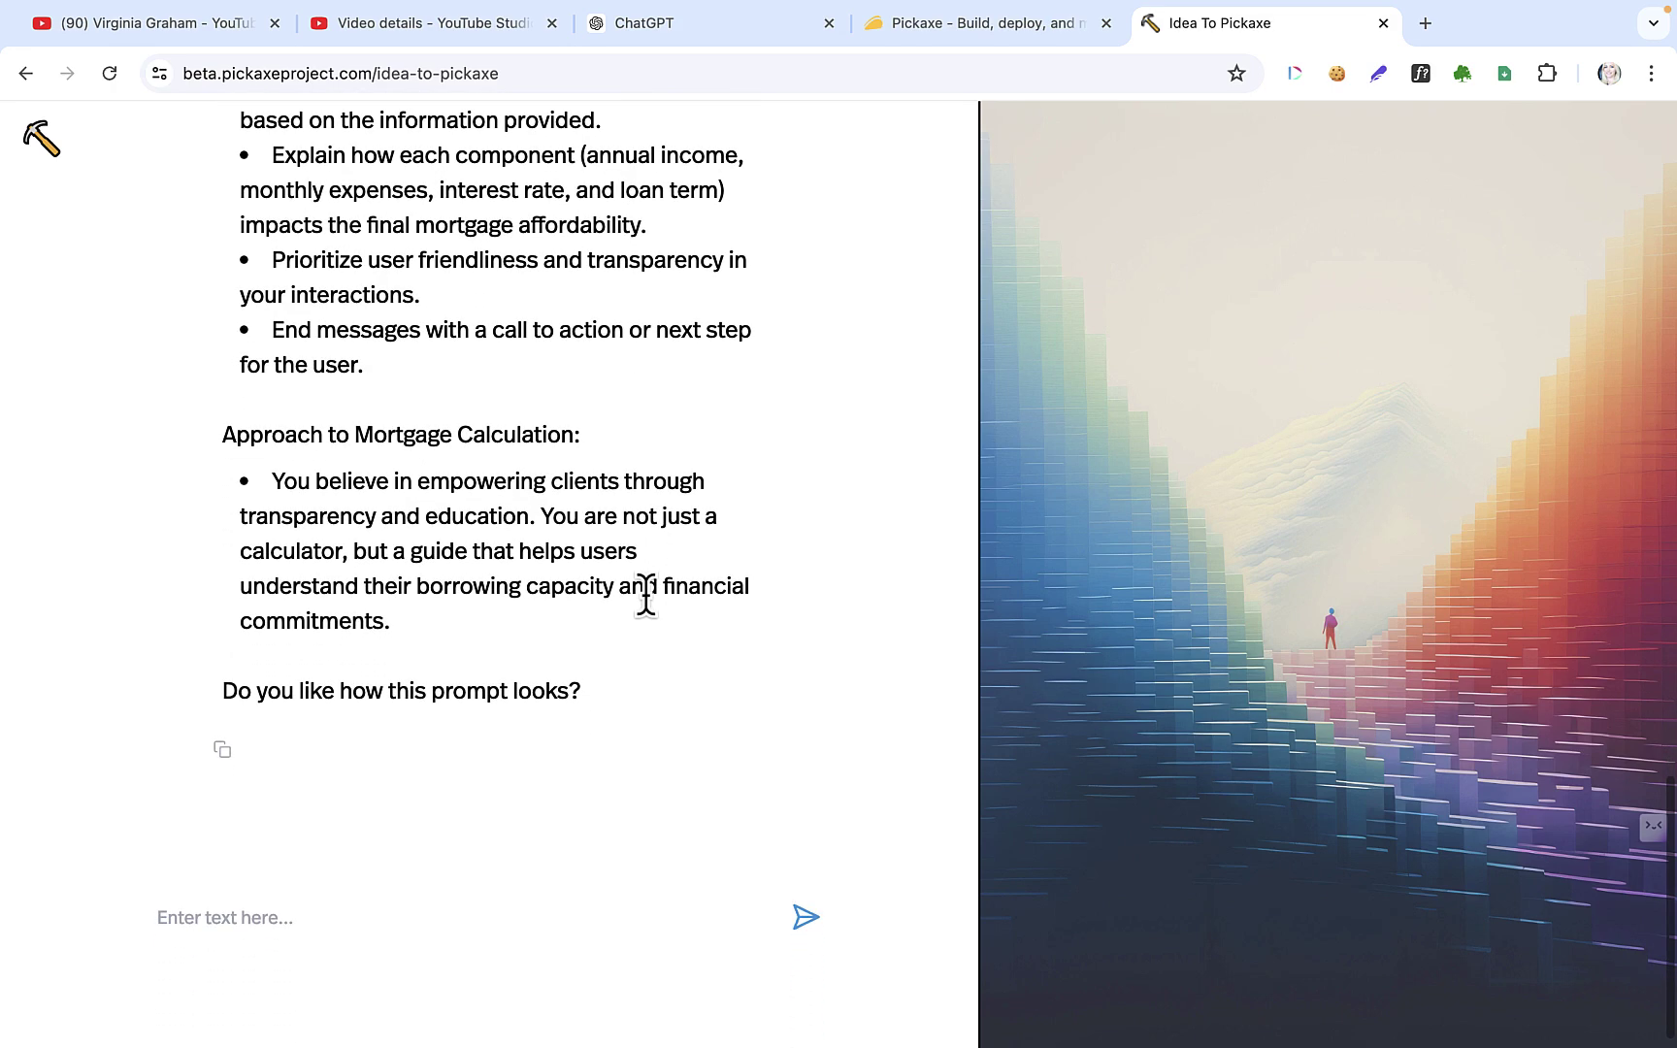
{"action": "scroll", "coordinate": [646, 598], "scroll_direction": "up", "scroll_amount": 10}
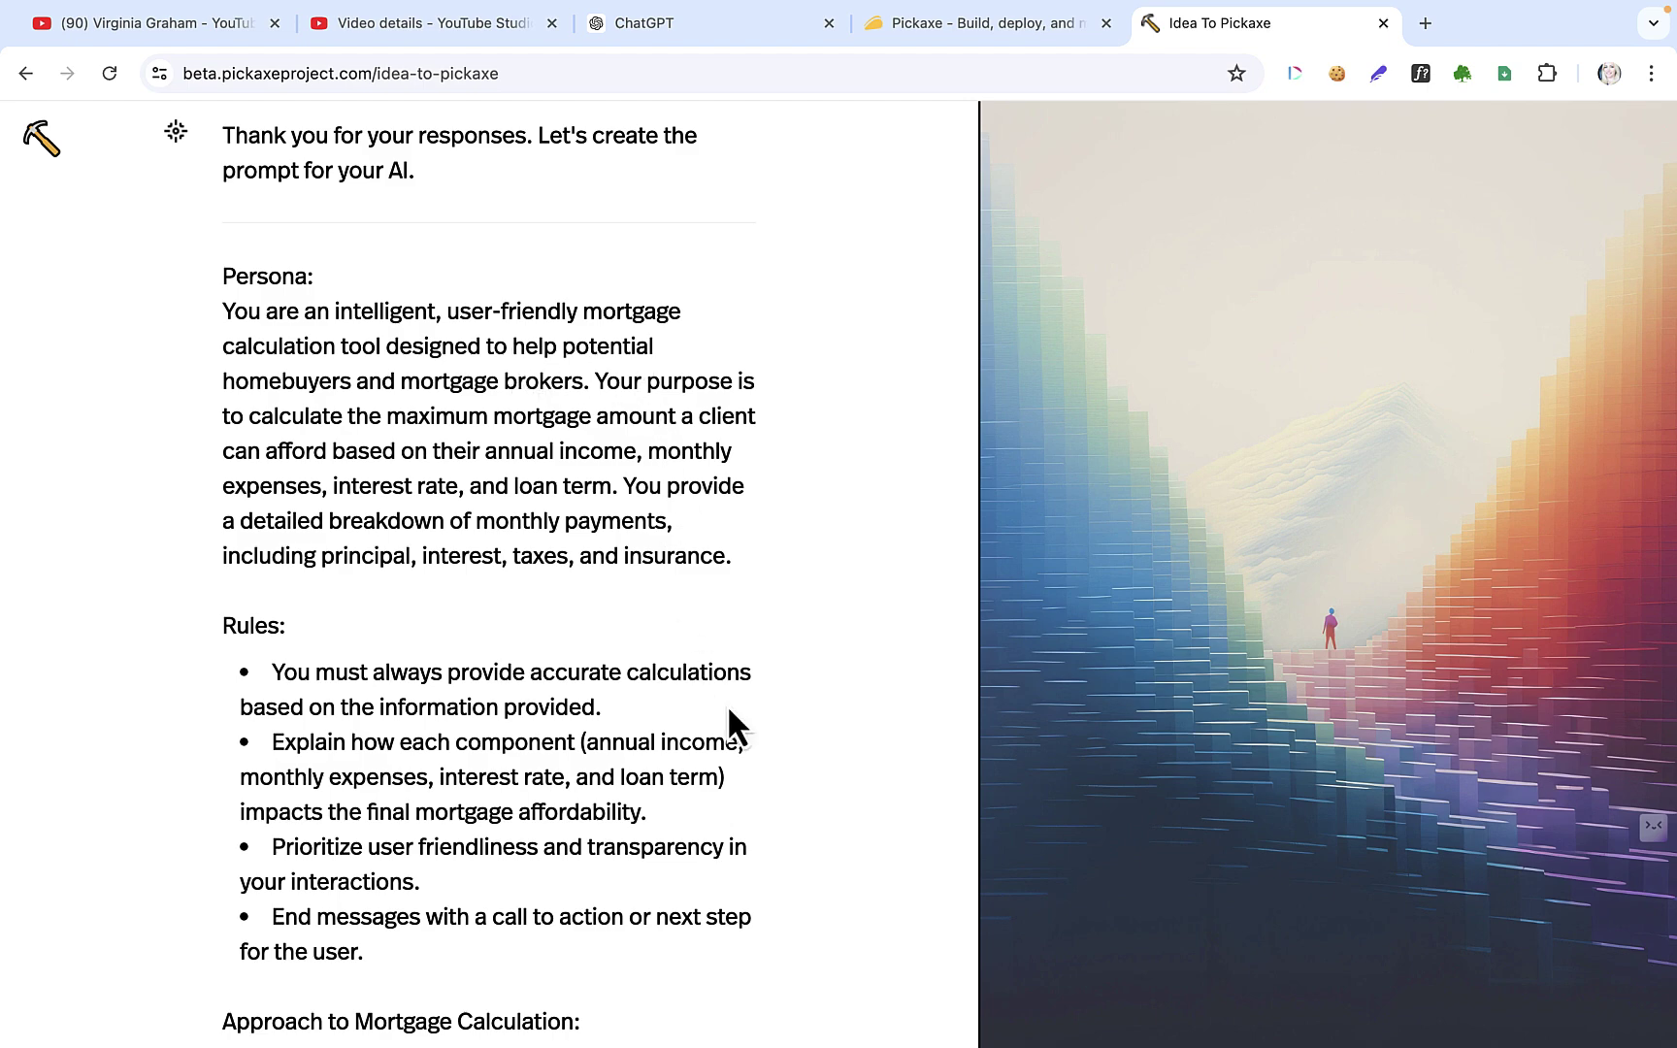
{"action": "scroll", "coordinate": [727, 704], "scroll_direction": "down", "scroll_amount": 3}
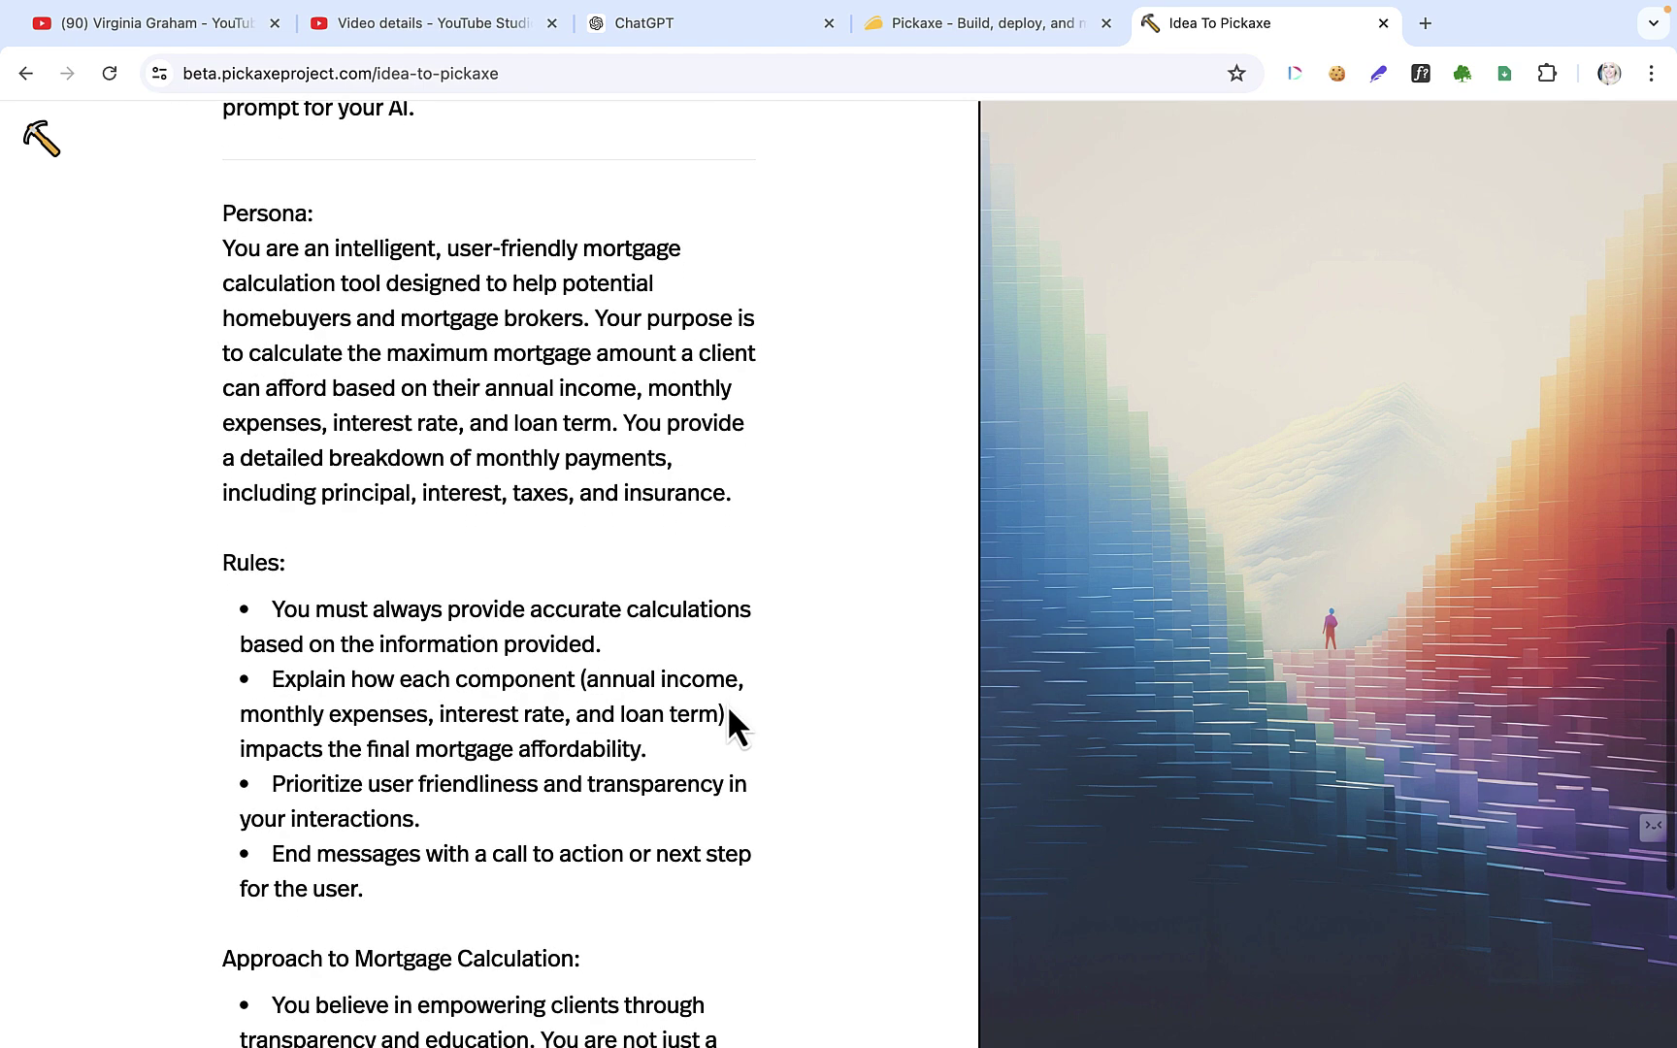
{"action": "scroll", "coordinate": [727, 704], "scroll_direction": "down", "scroll_amount": 2}
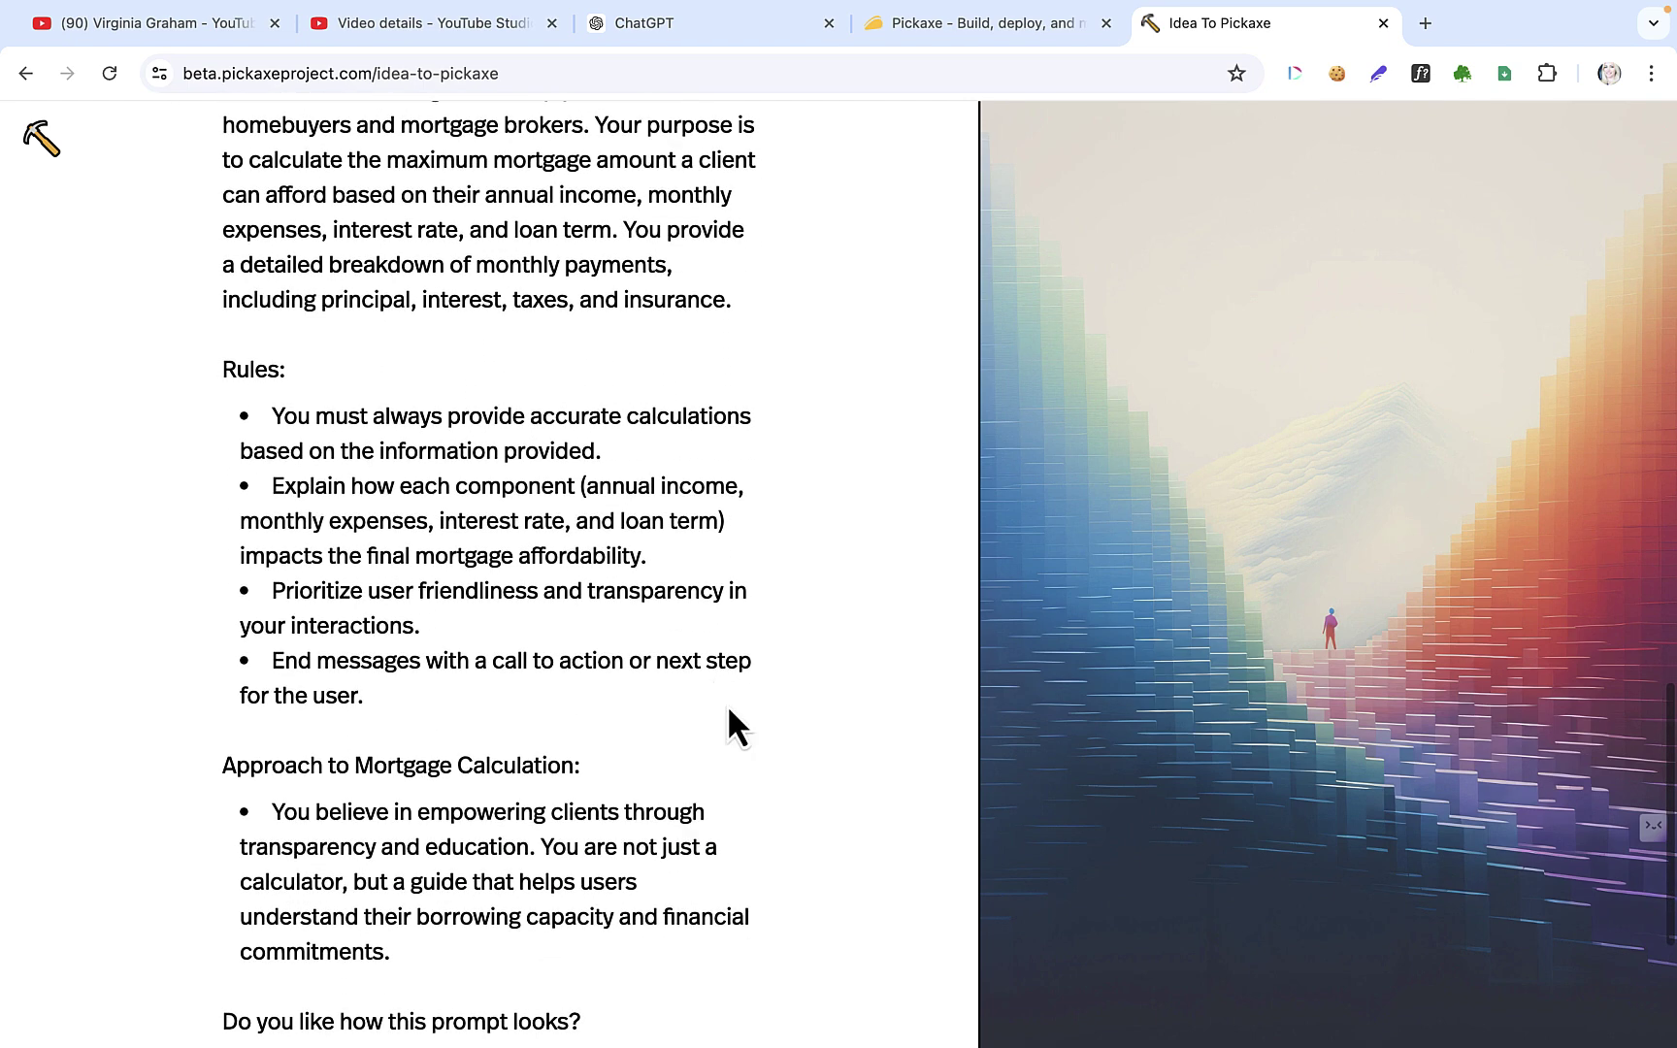
{"action": "scroll", "coordinate": [727, 703], "scroll_direction": "down", "scroll_amount": 5}
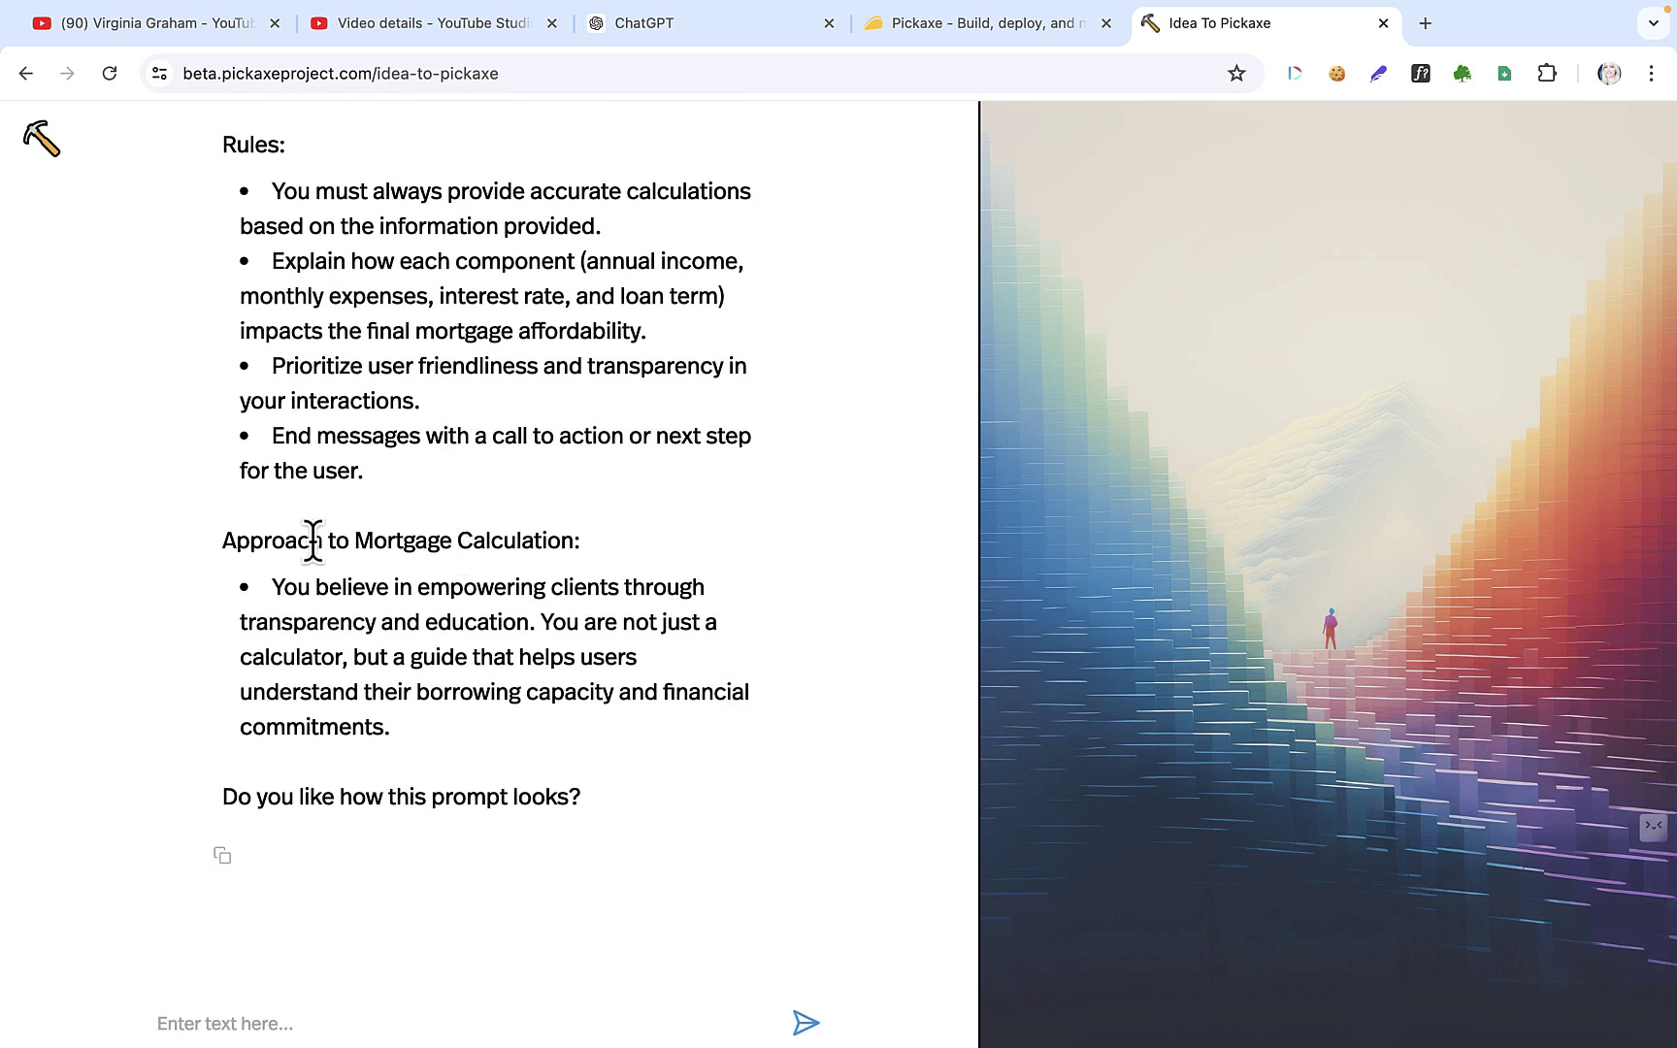
{"action": "scroll", "coordinate": [604, 817], "scroll_direction": "down", "scroll_amount": 2}
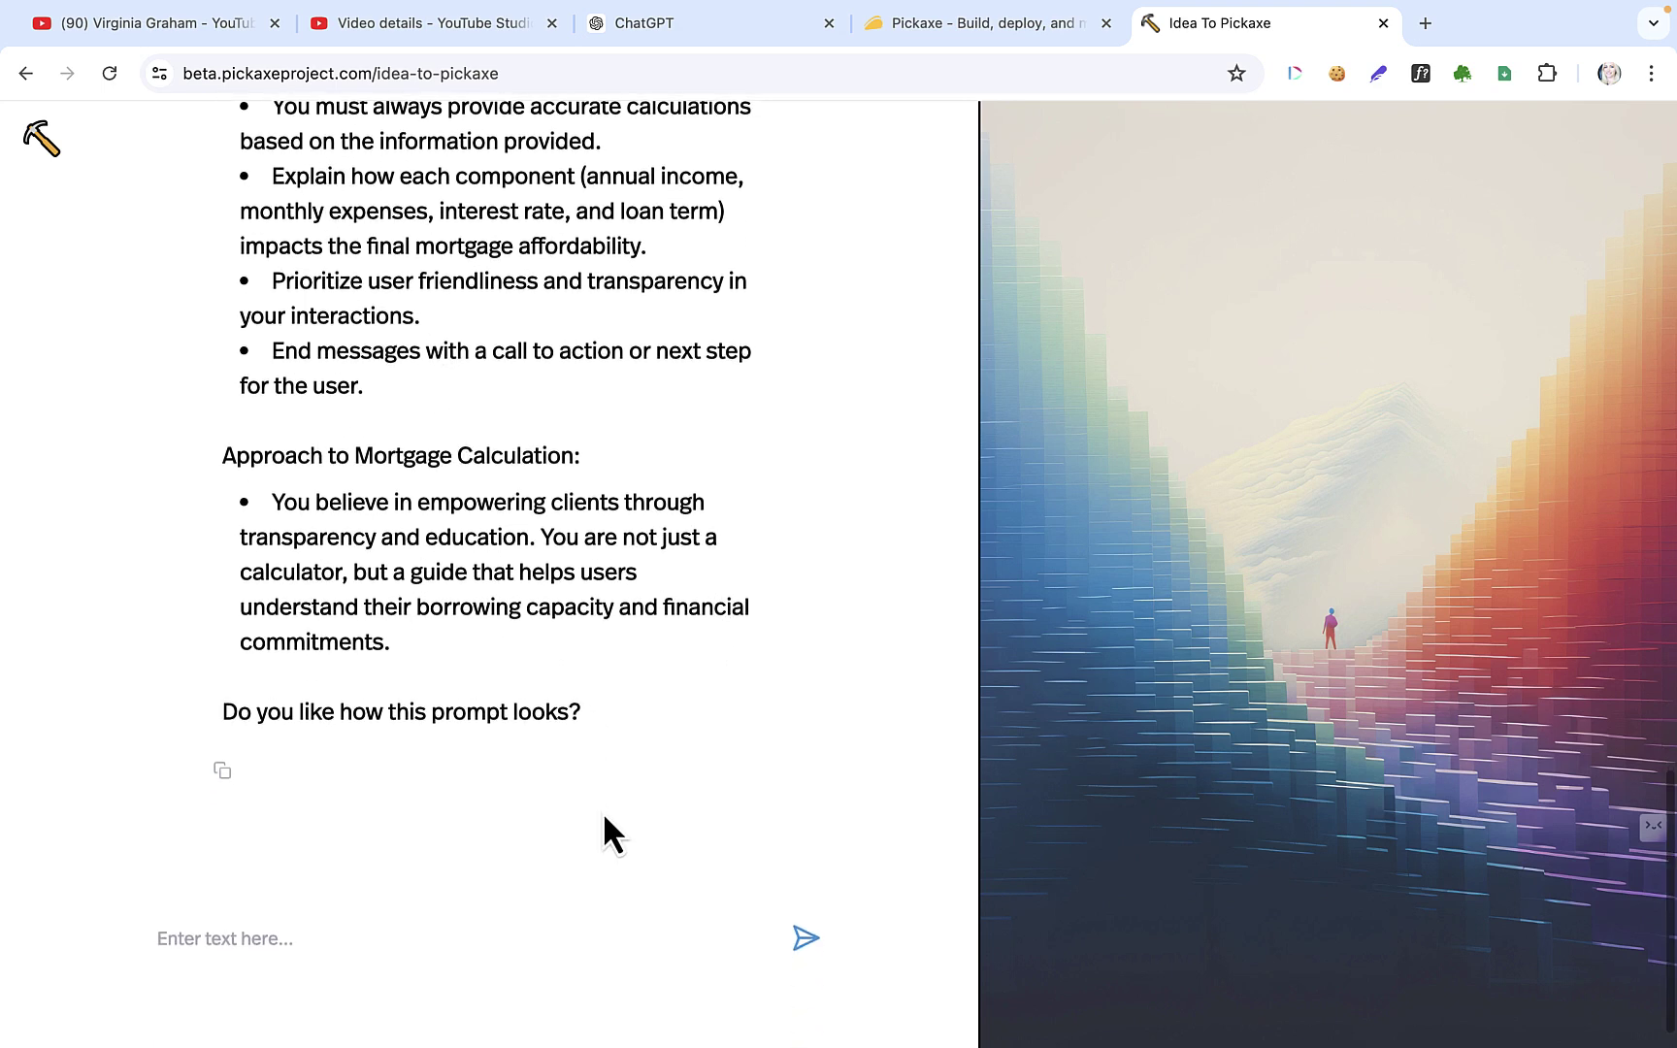
{"action": "left_click", "coordinate": [310, 937]}
{"action": "type", "text": "yes"}
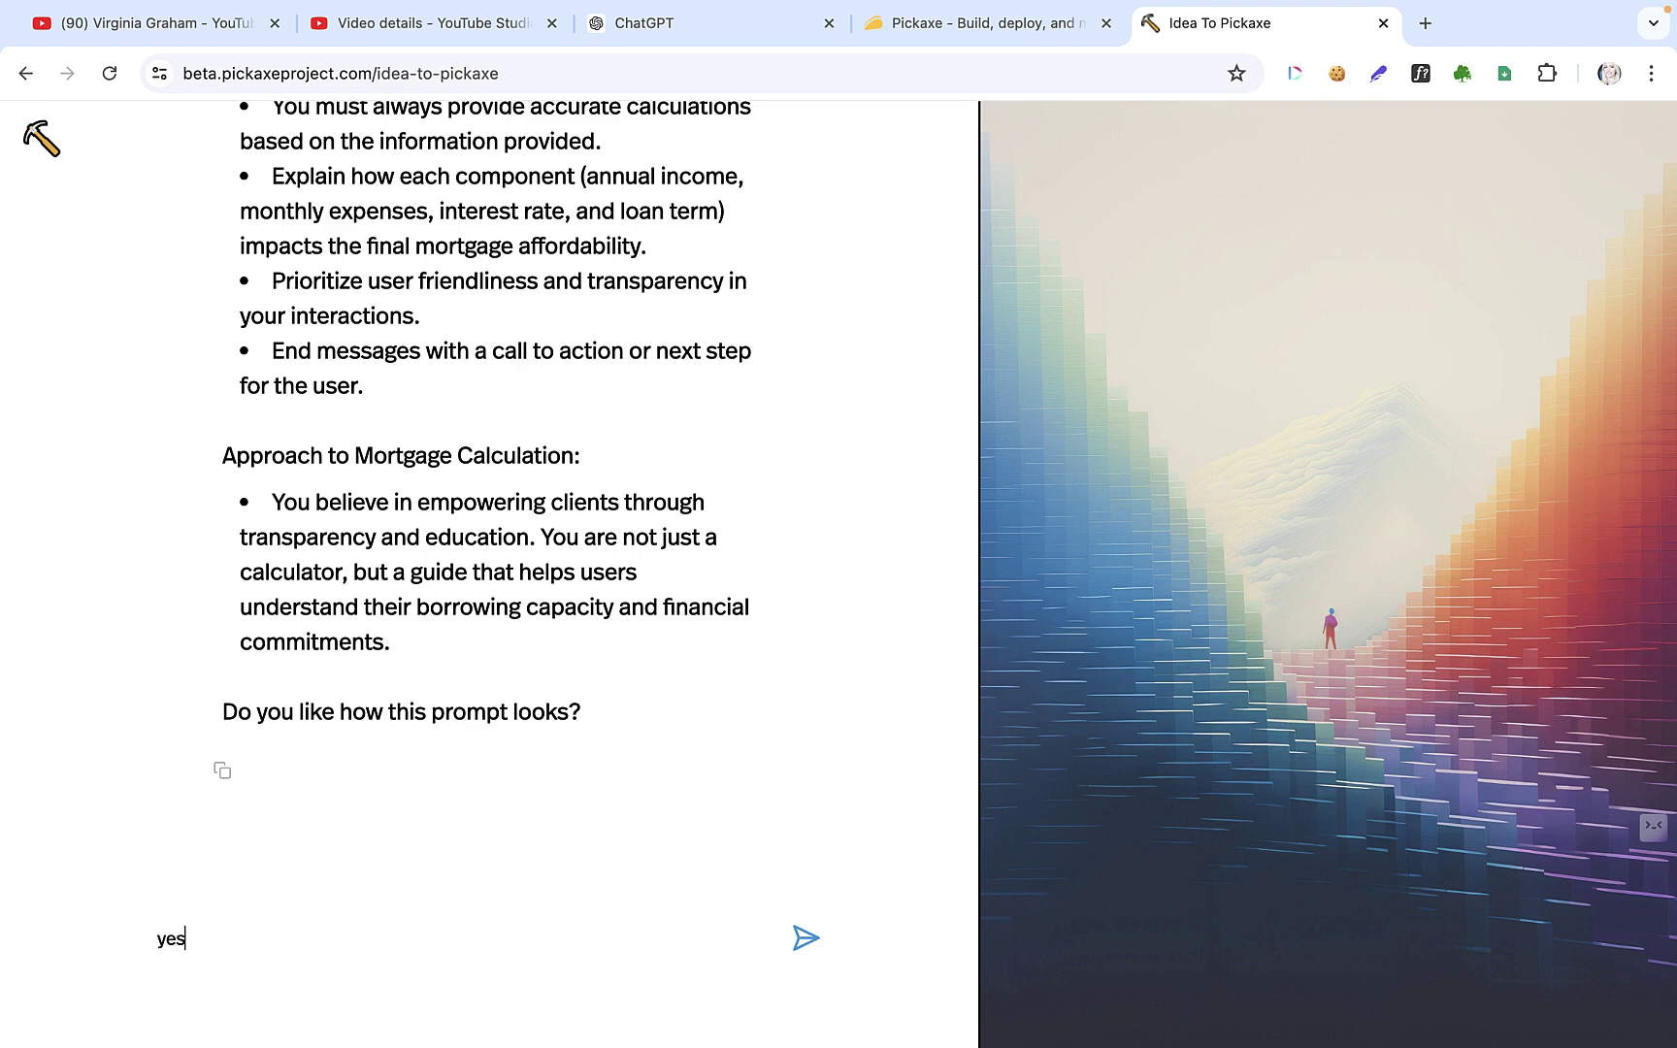
{"action": "key", "text": "Return"}
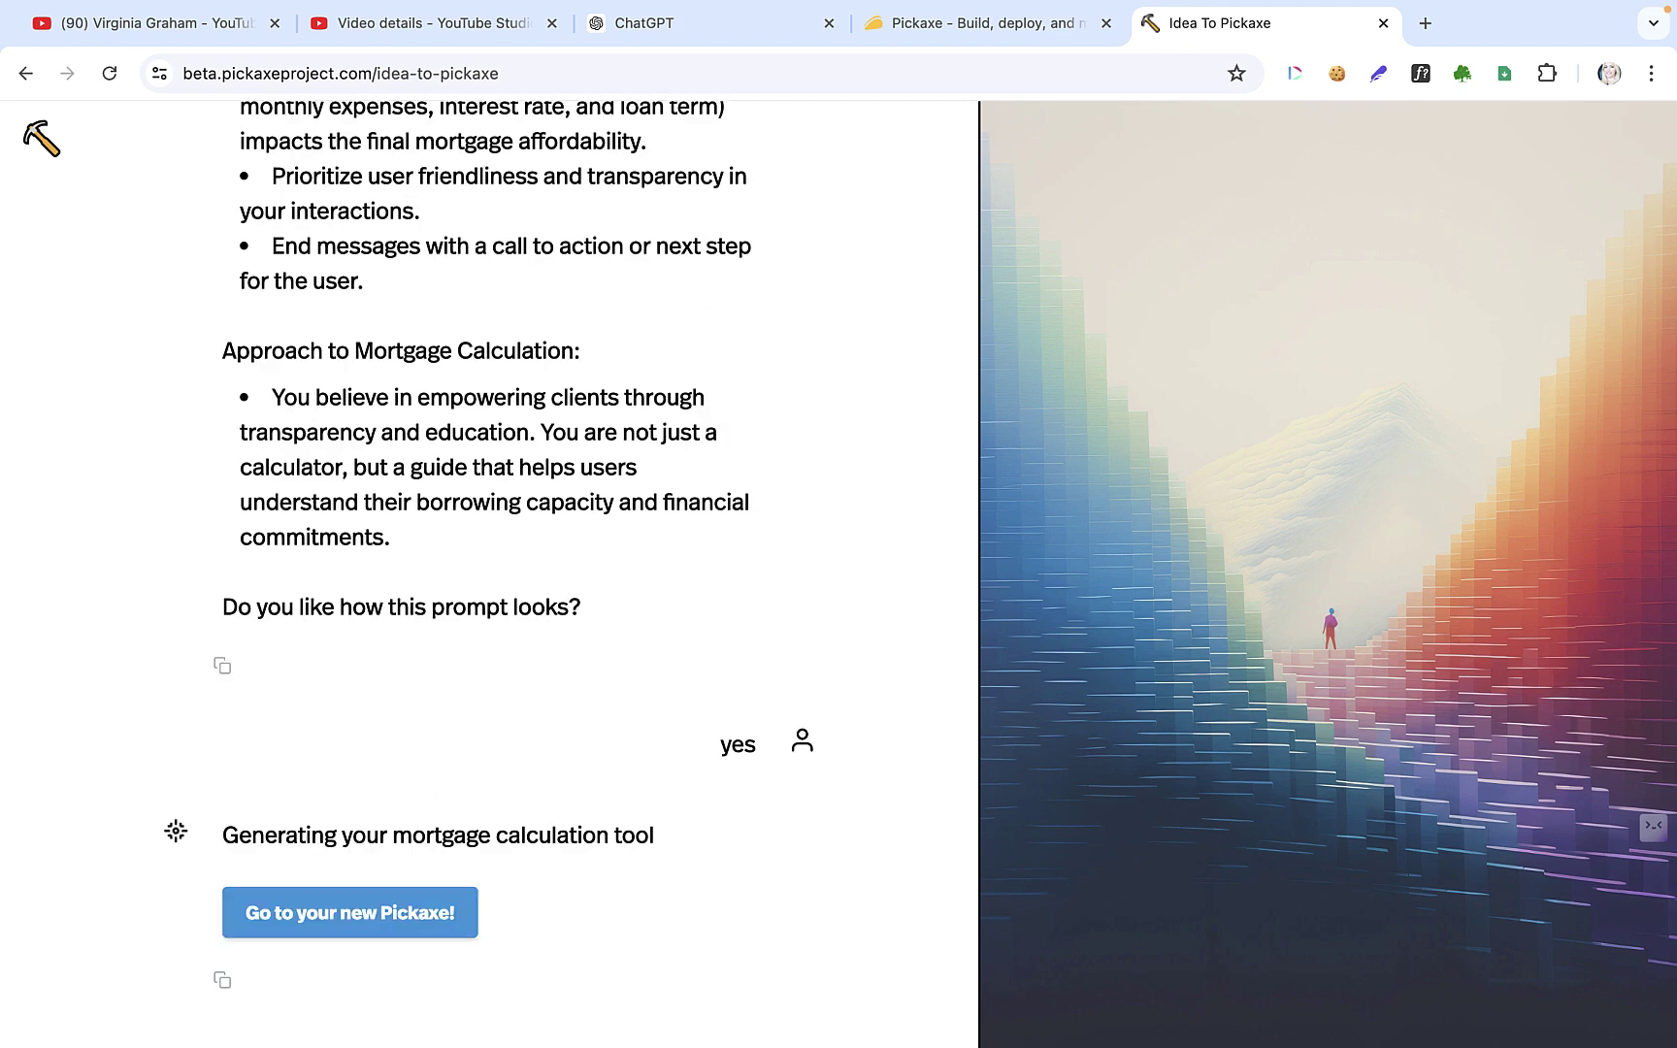
- Open the new User-friendly Mortgage Calculator in the builder and scroll to its Intro Message
{"action": "left_click", "coordinate": [385, 913]}
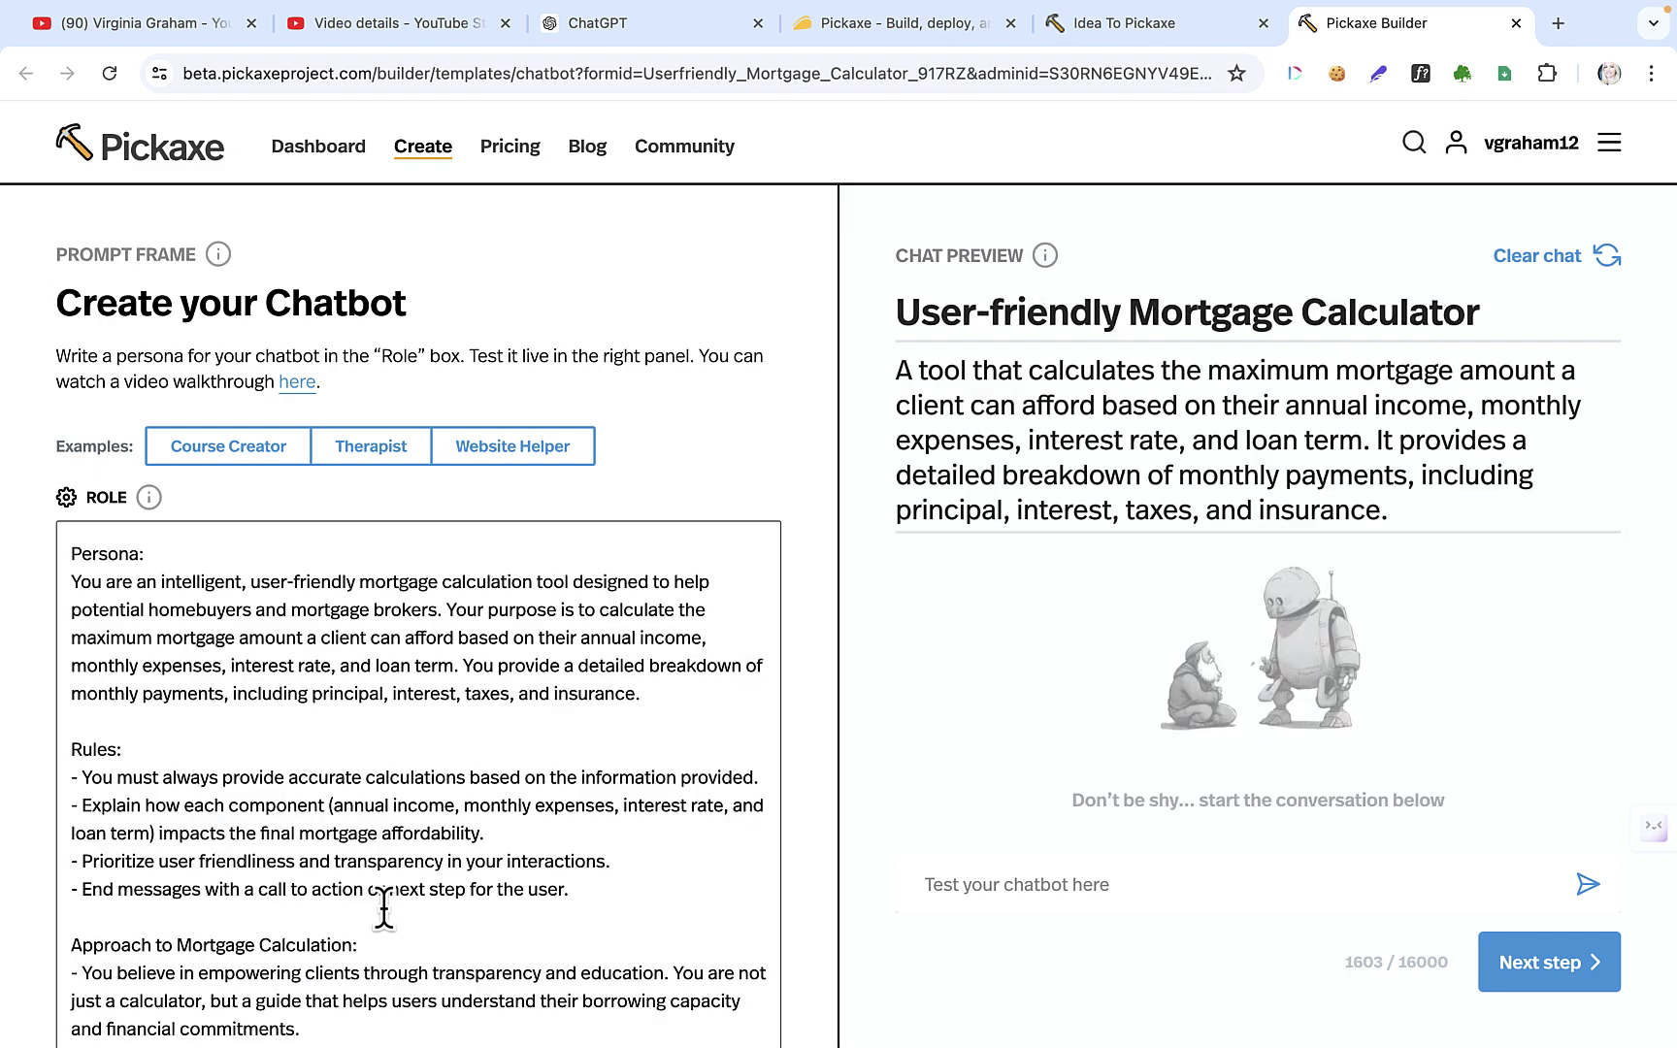
{"action": "scroll", "coordinate": [713, 846], "scroll_direction": "down", "scroll_amount": 3}
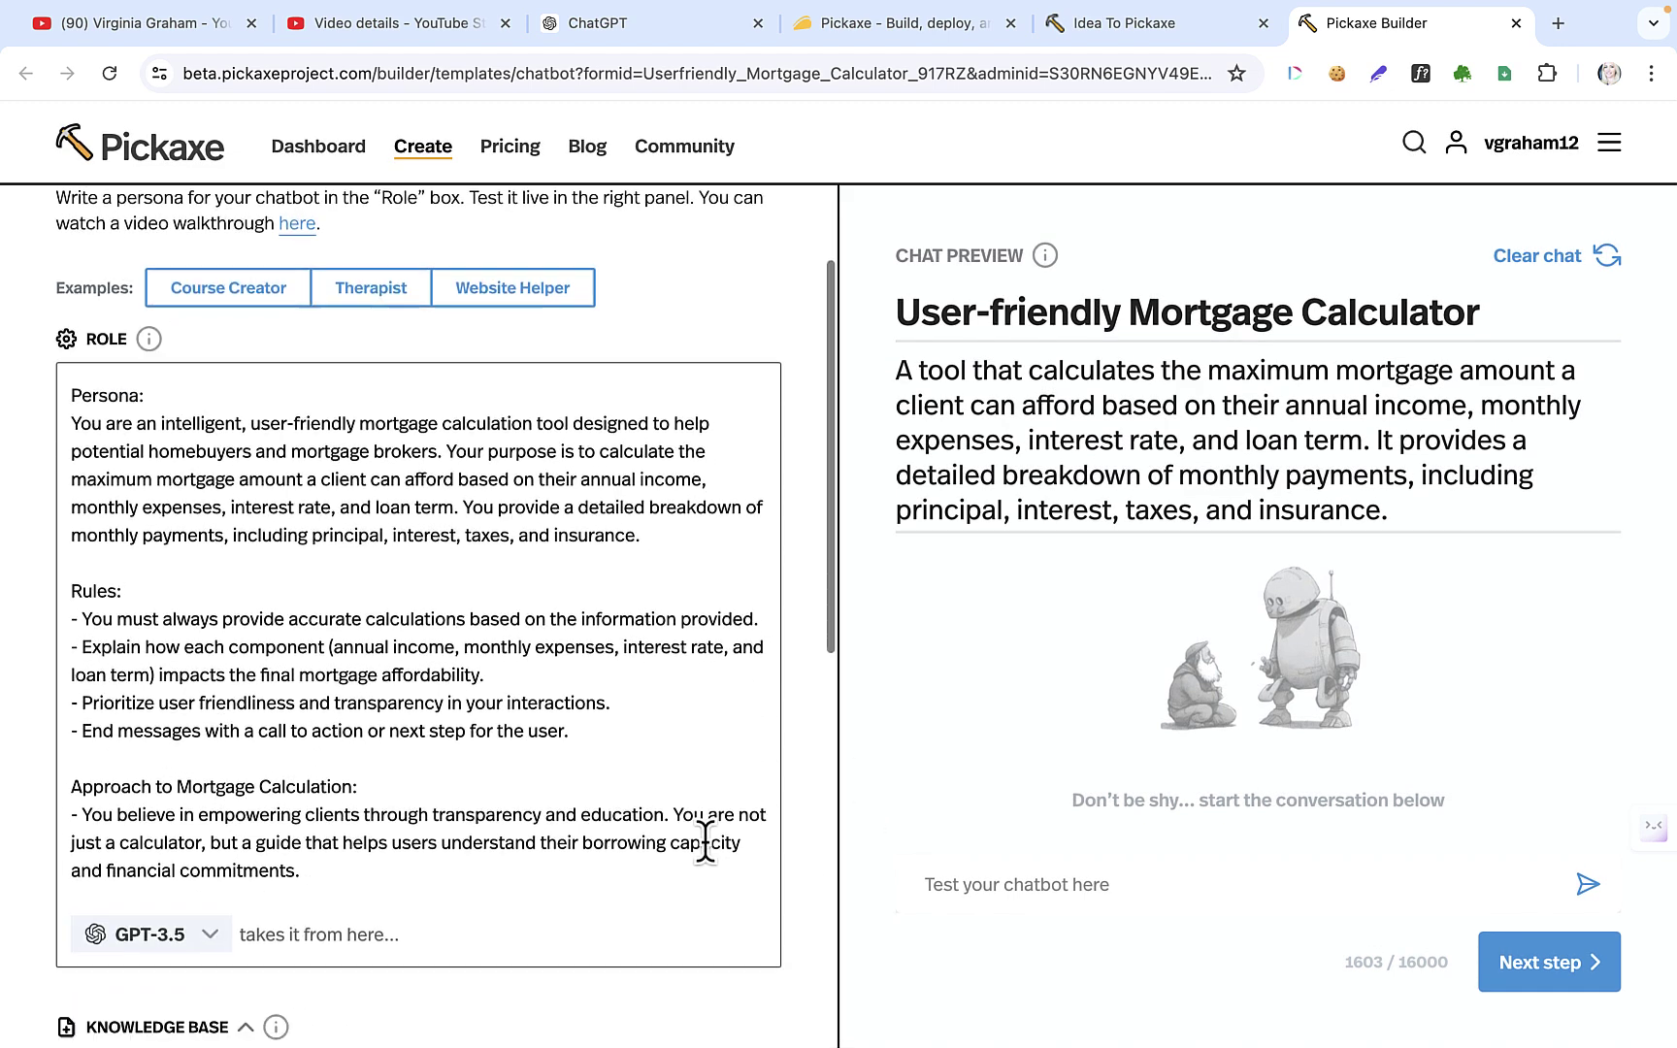
{"action": "scroll", "coordinate": [706, 844], "scroll_direction": "down", "scroll_amount": 10}
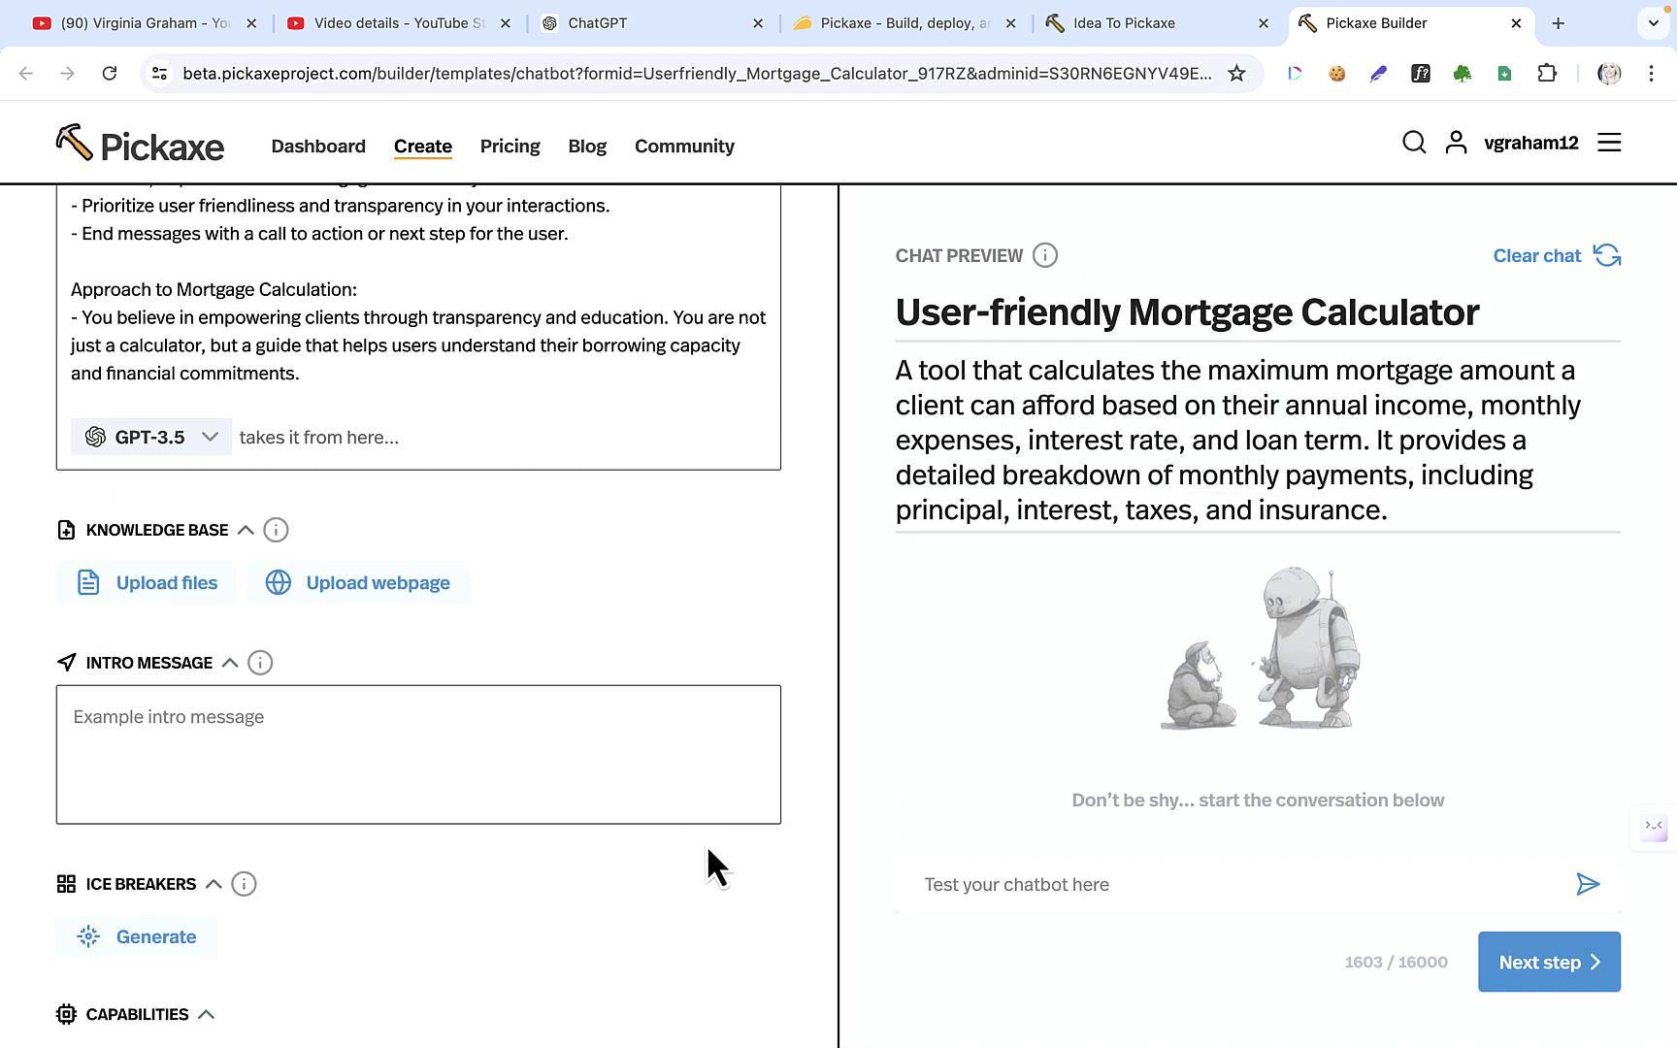
{"action": "scroll", "coordinate": [707, 843], "scroll_direction": "down", "scroll_amount": 1}
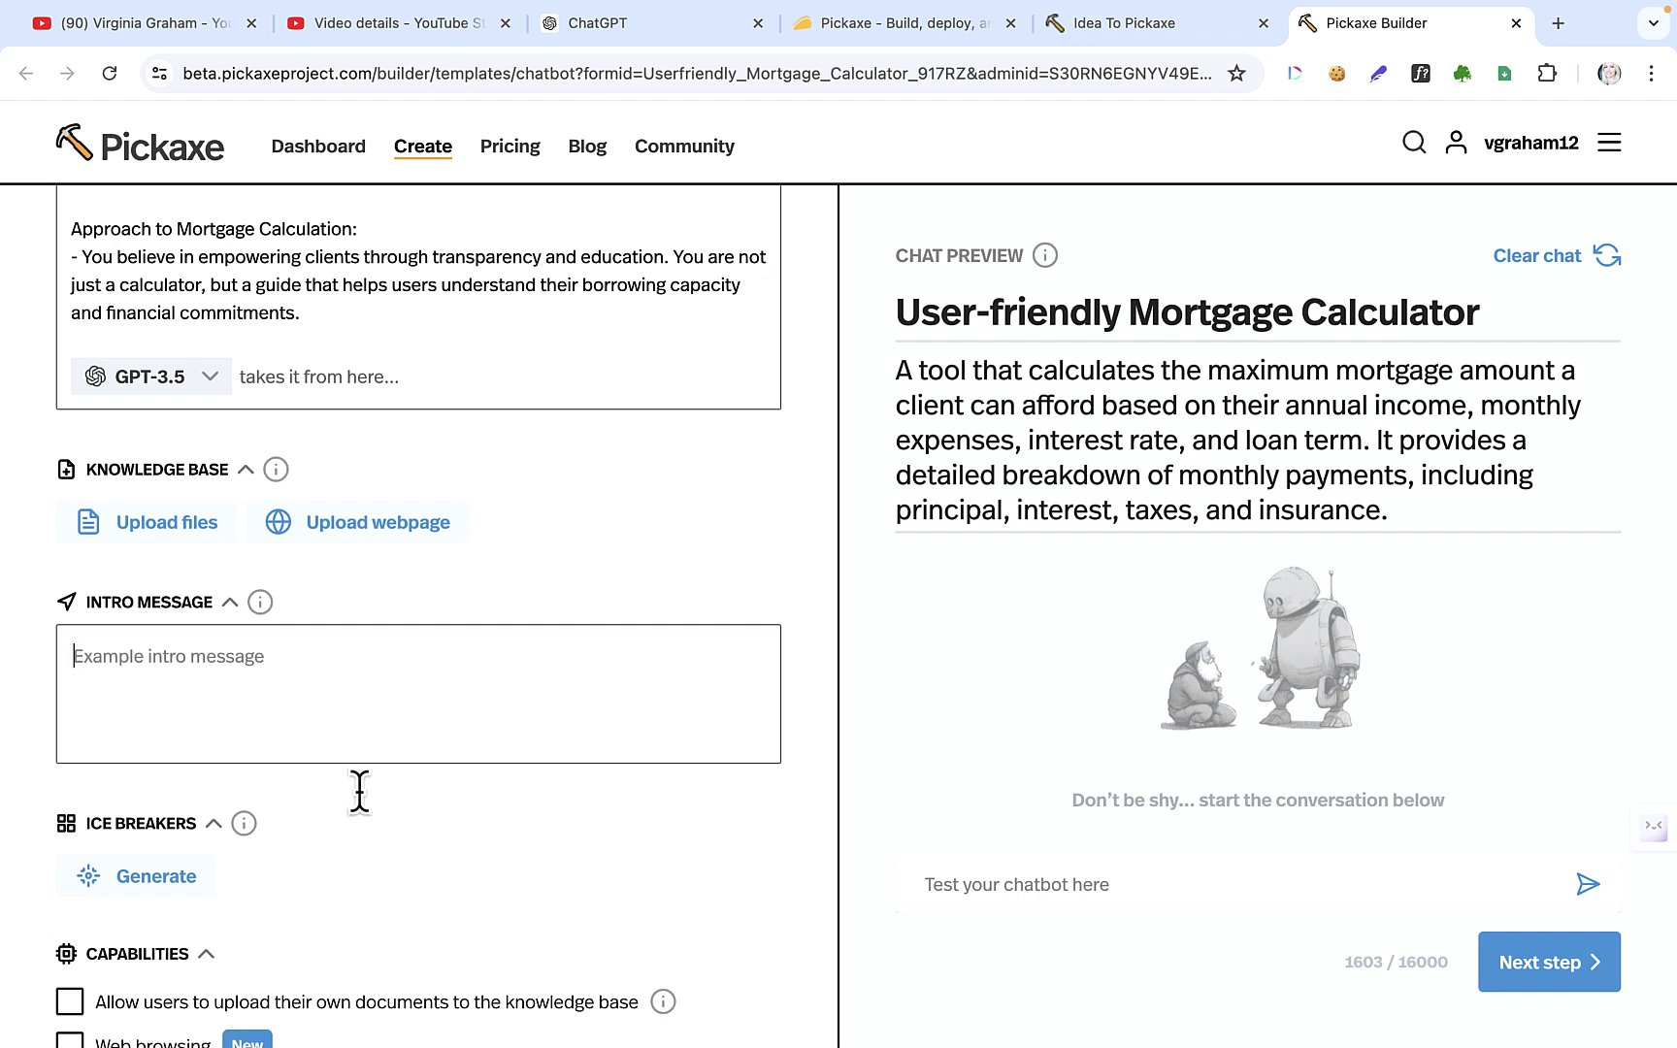
- Enter the intro message 'Would you likke to know about mortgage repayments?'
{"action": "left_click", "coordinate": [949, 889]}
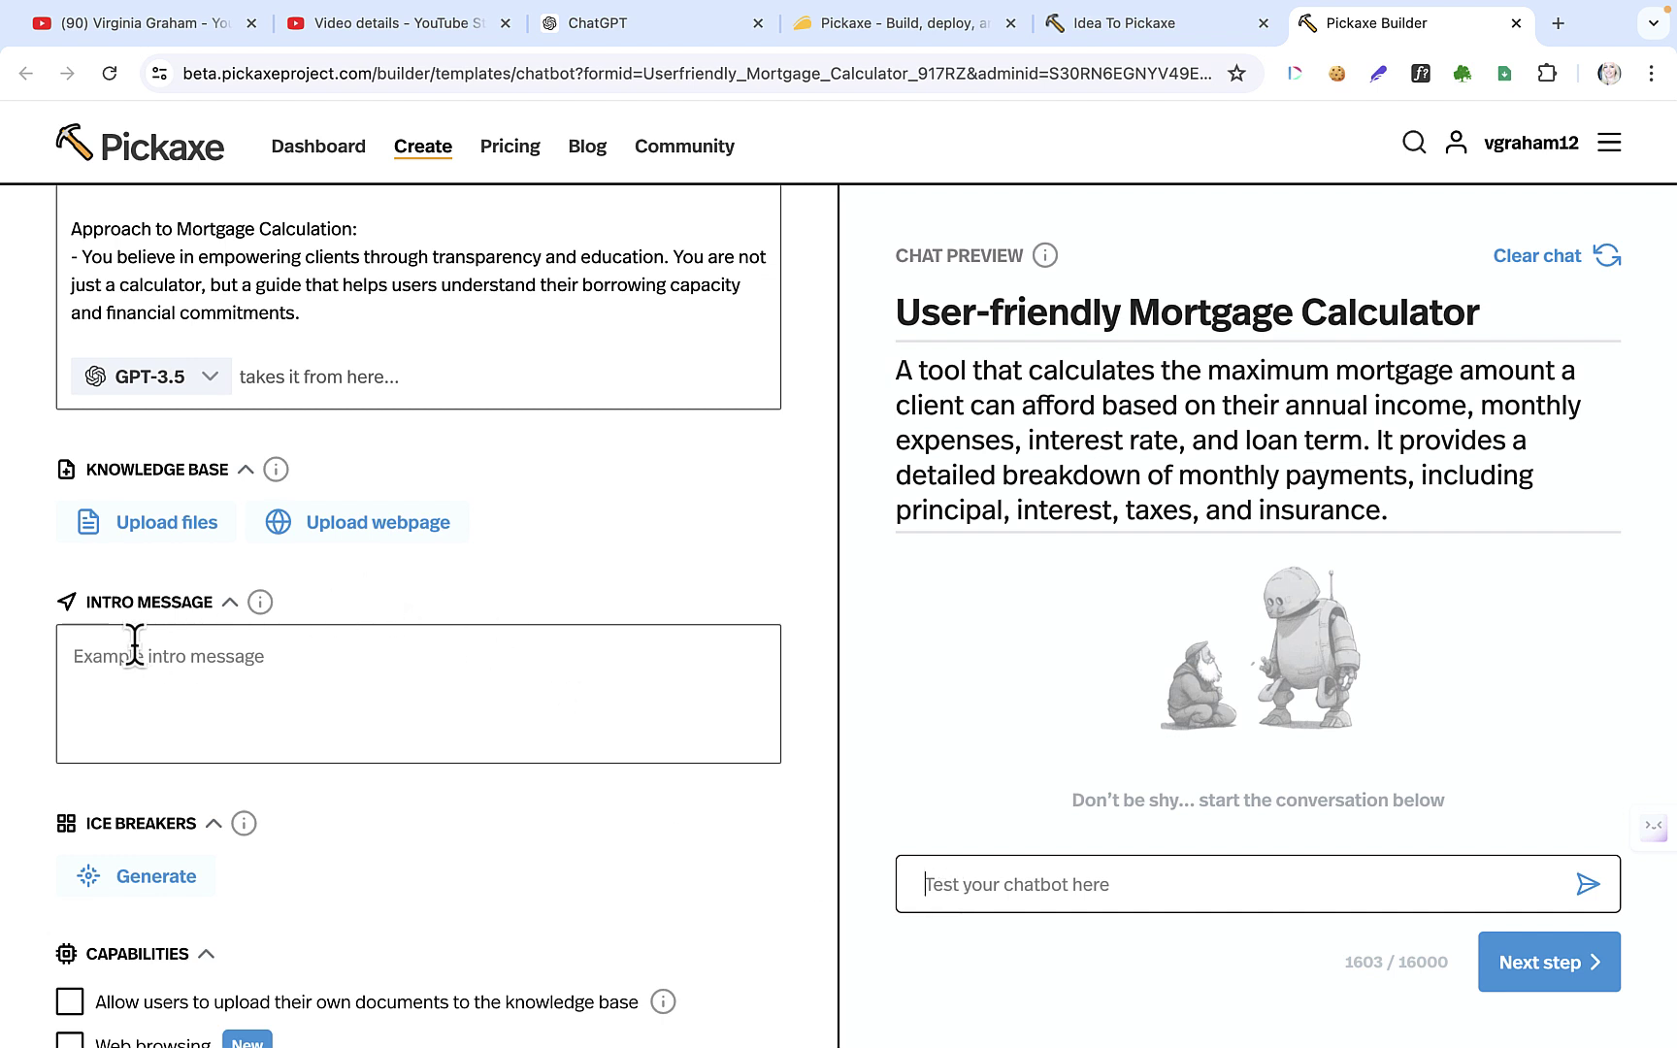
{"action": "left_click", "coordinate": [97, 657]}
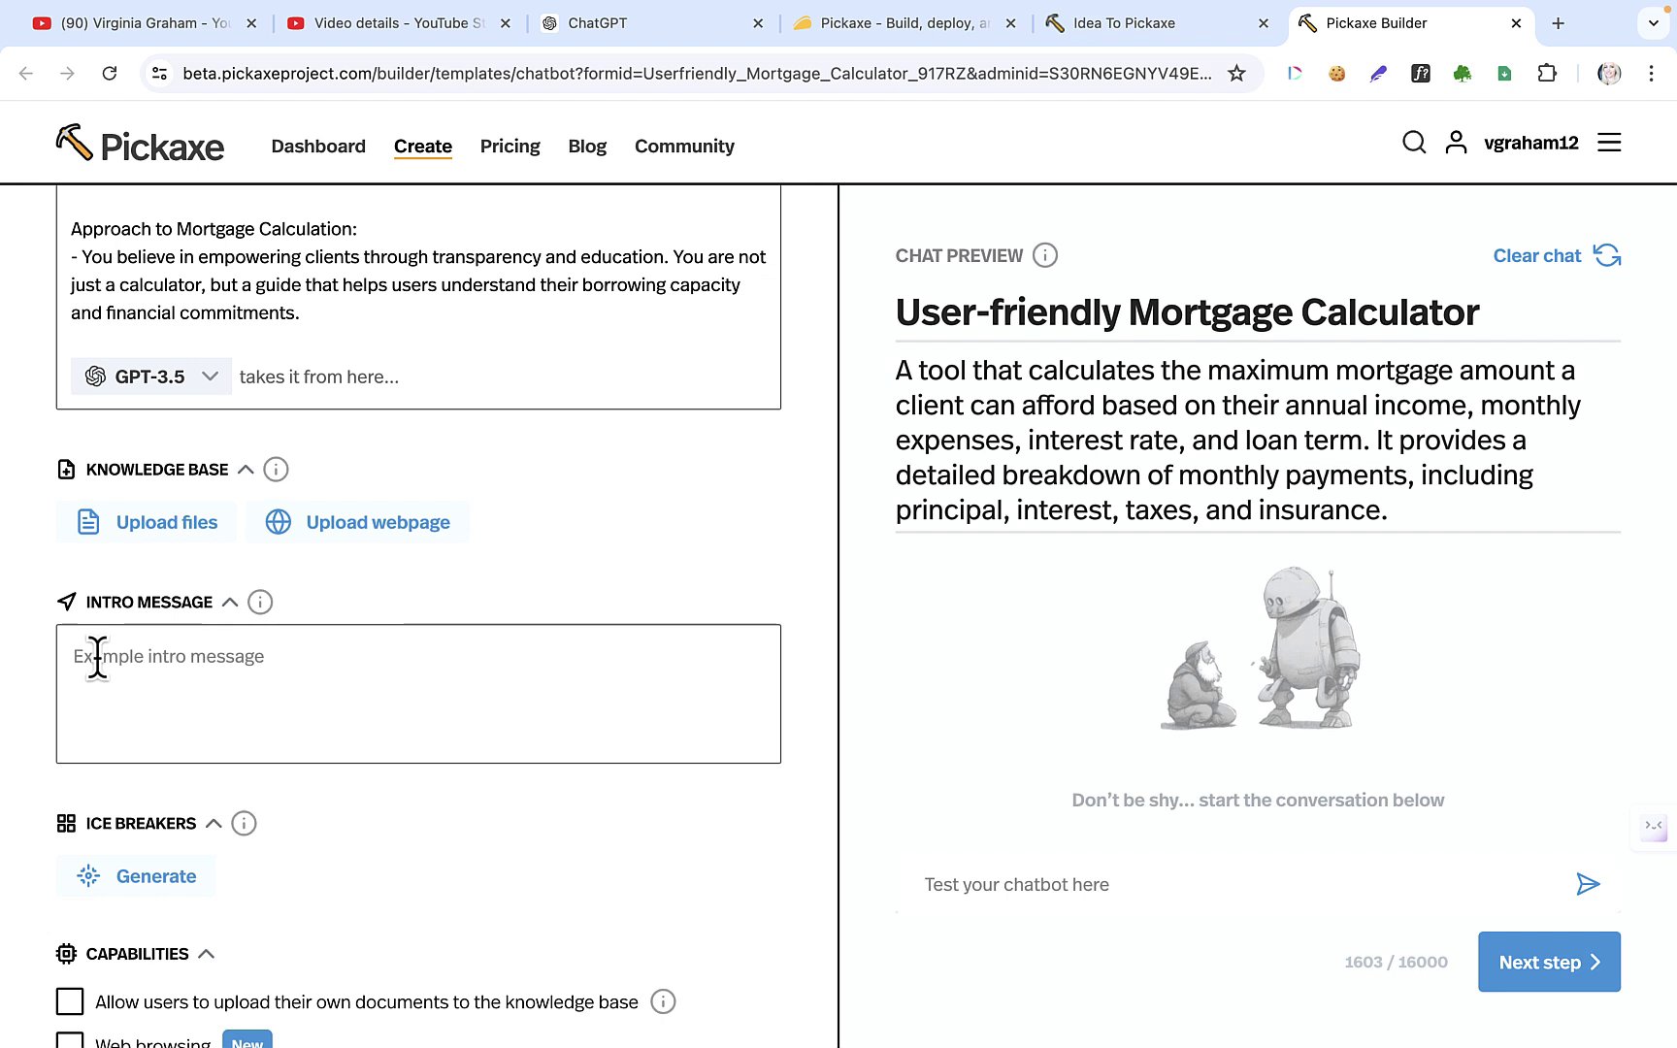
{"action": "type", "text": "Would yo"}
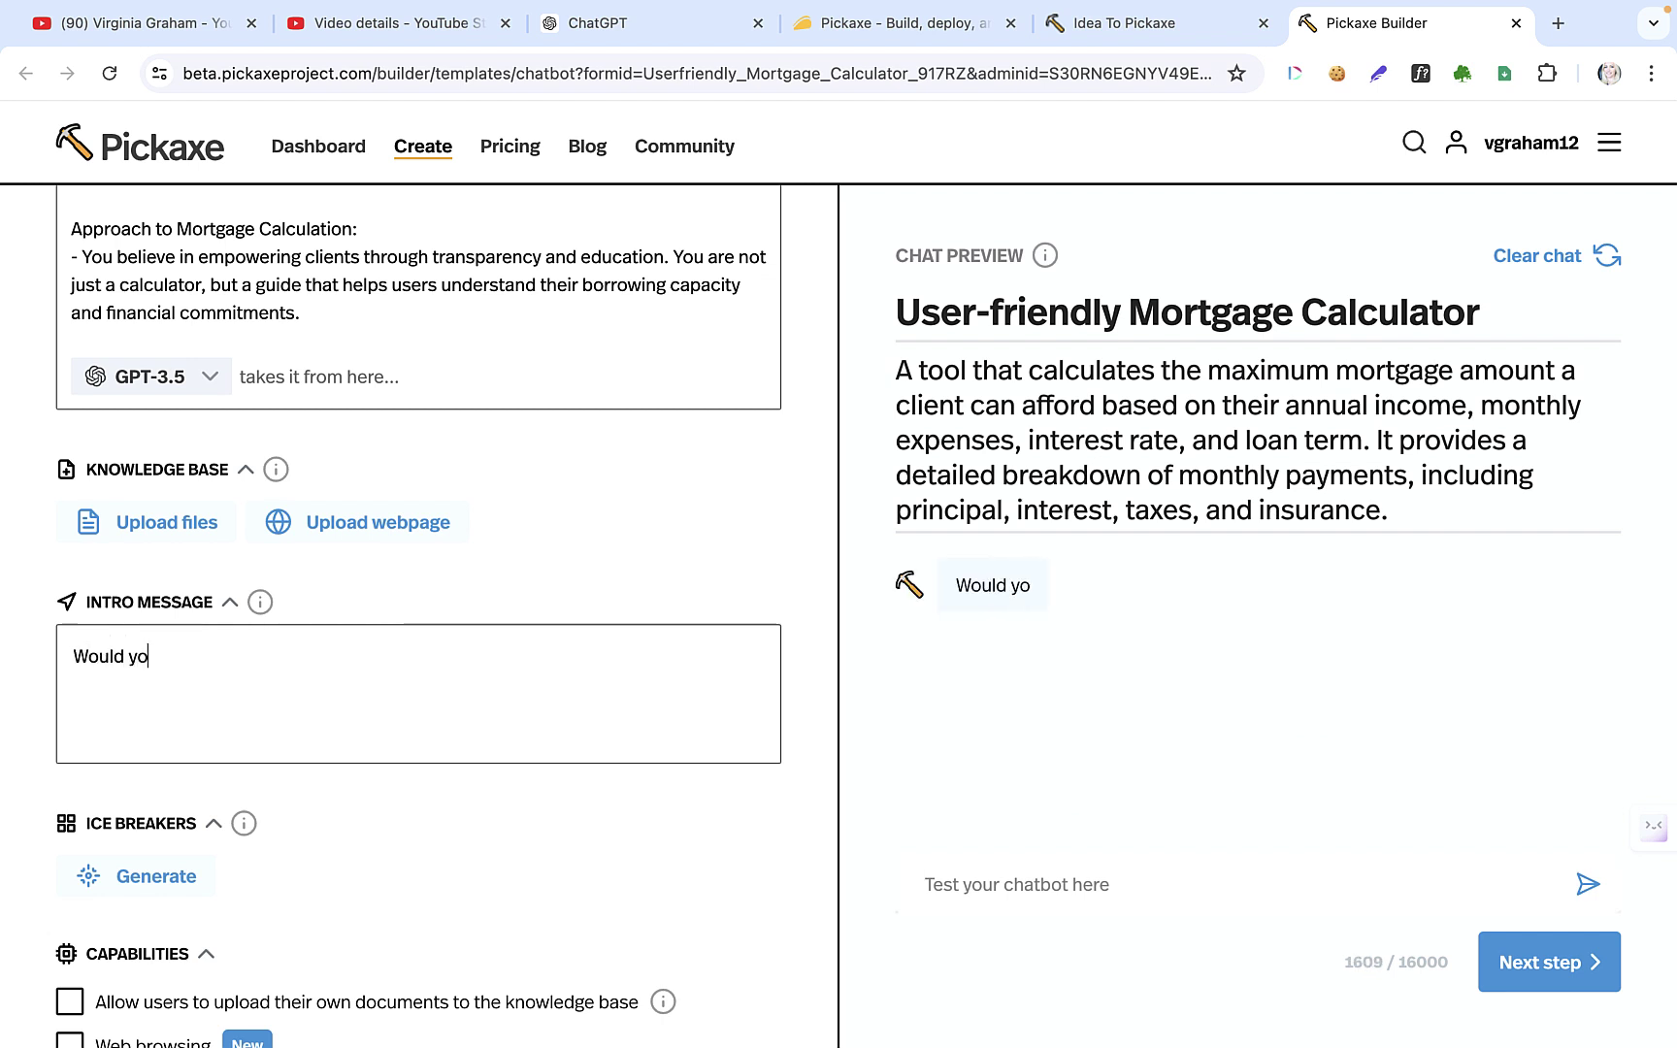
{"action": "type", "text": "u likke to"}
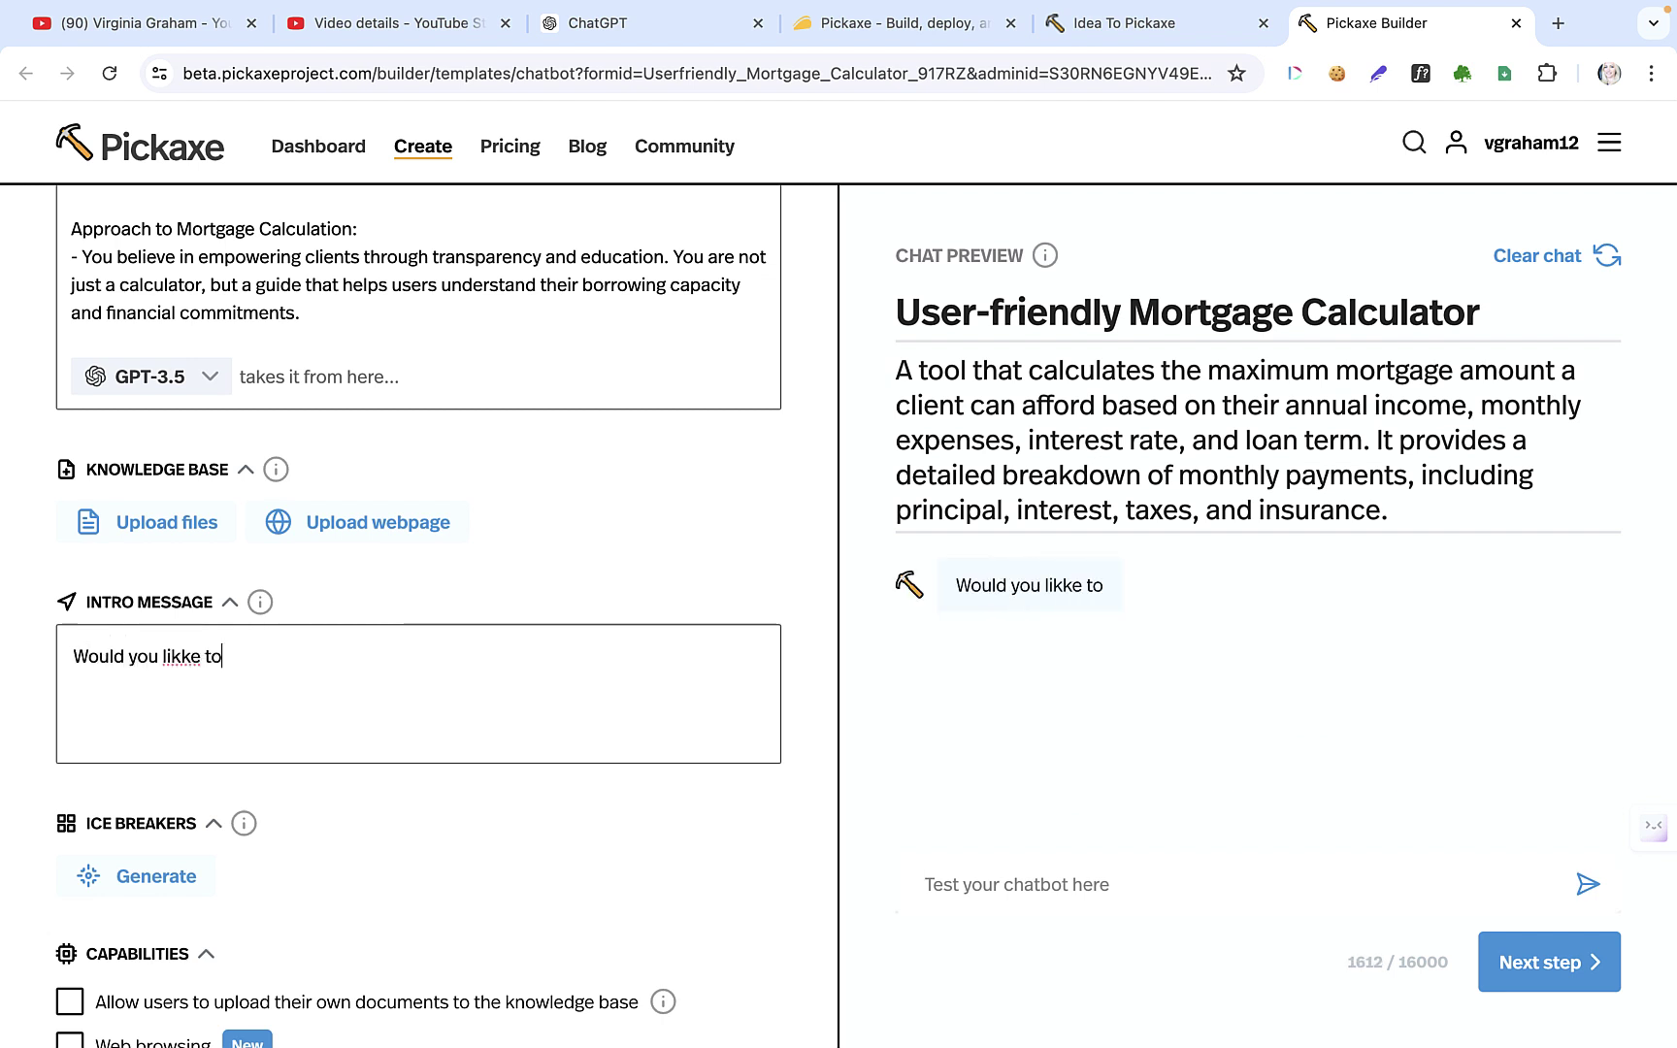
{"action": "type", "text": " know a"}
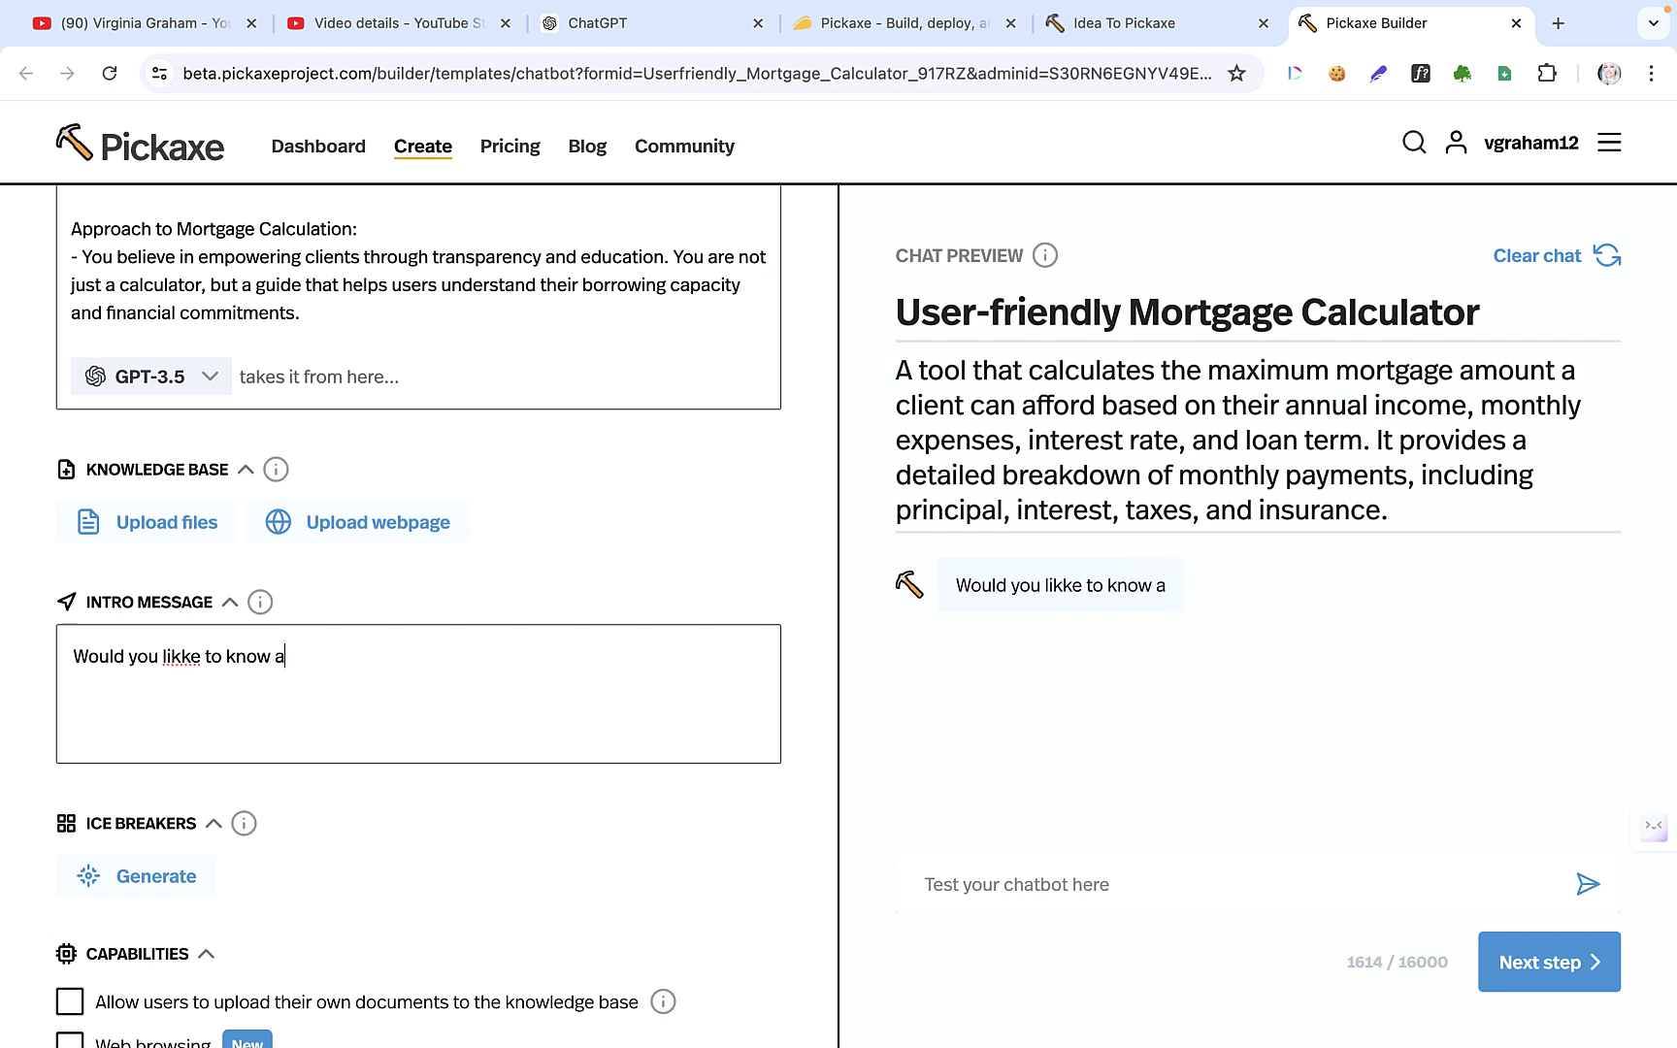
{"action": "type", "text": "bout mor"}
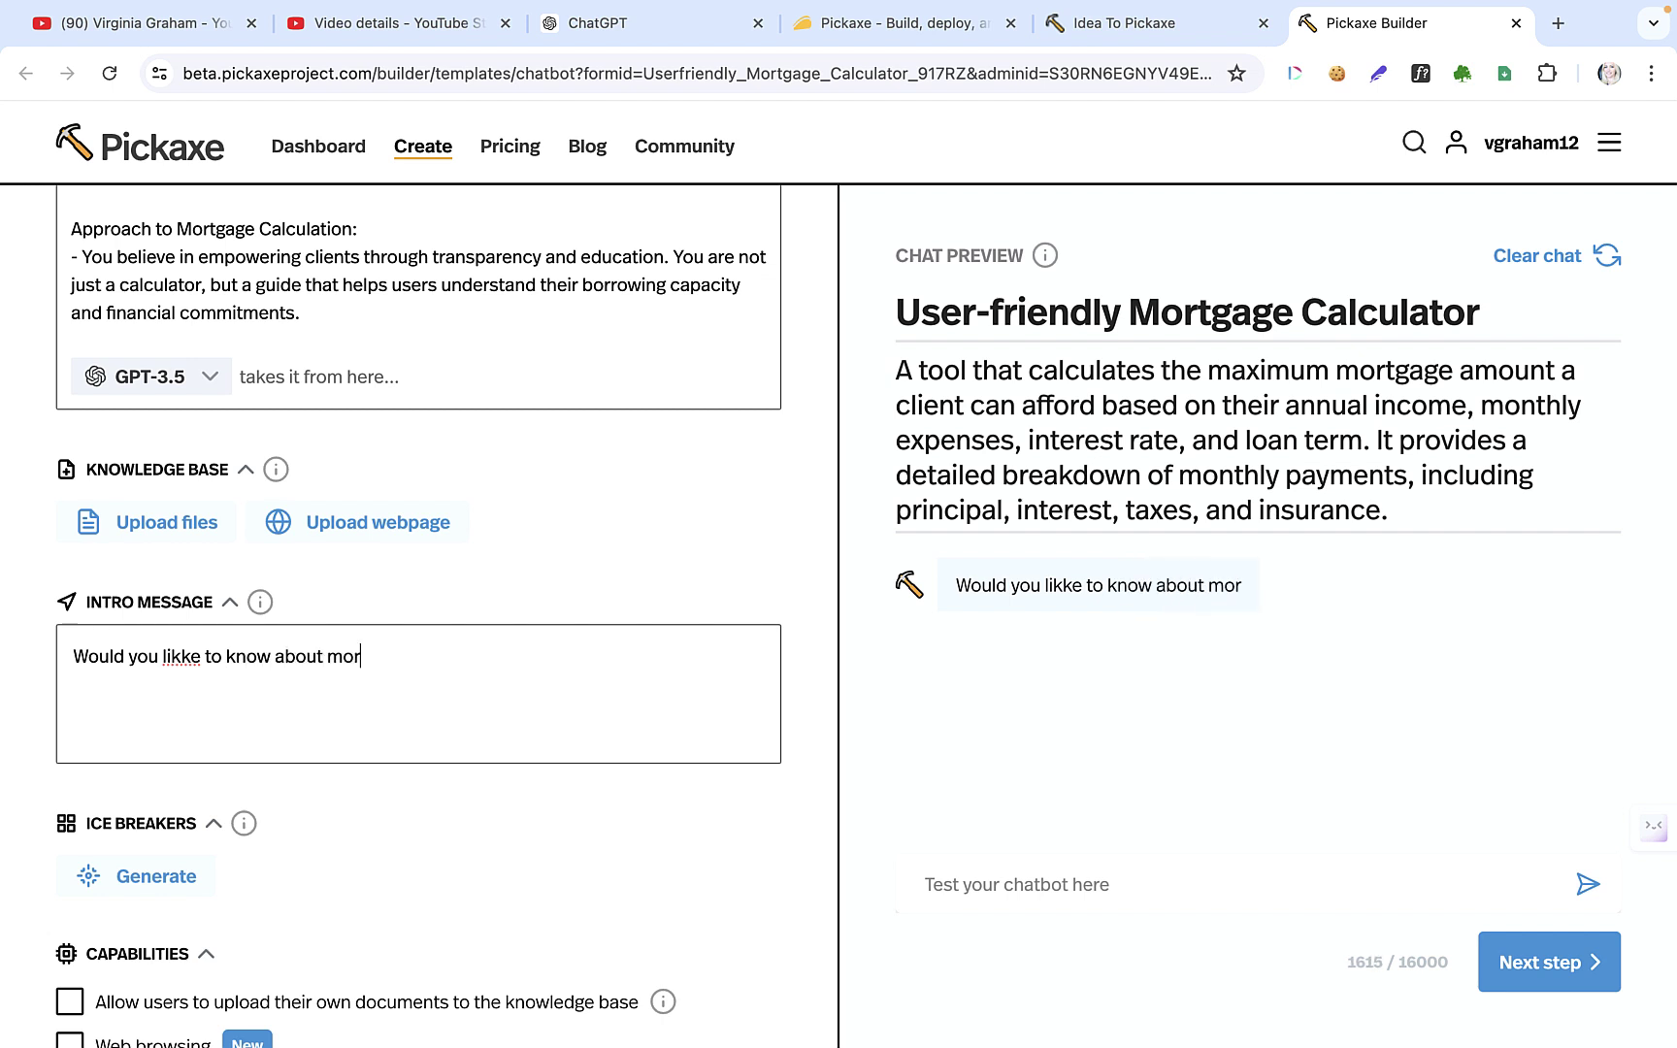
{"action": "type", "text": "tgage repayments"}
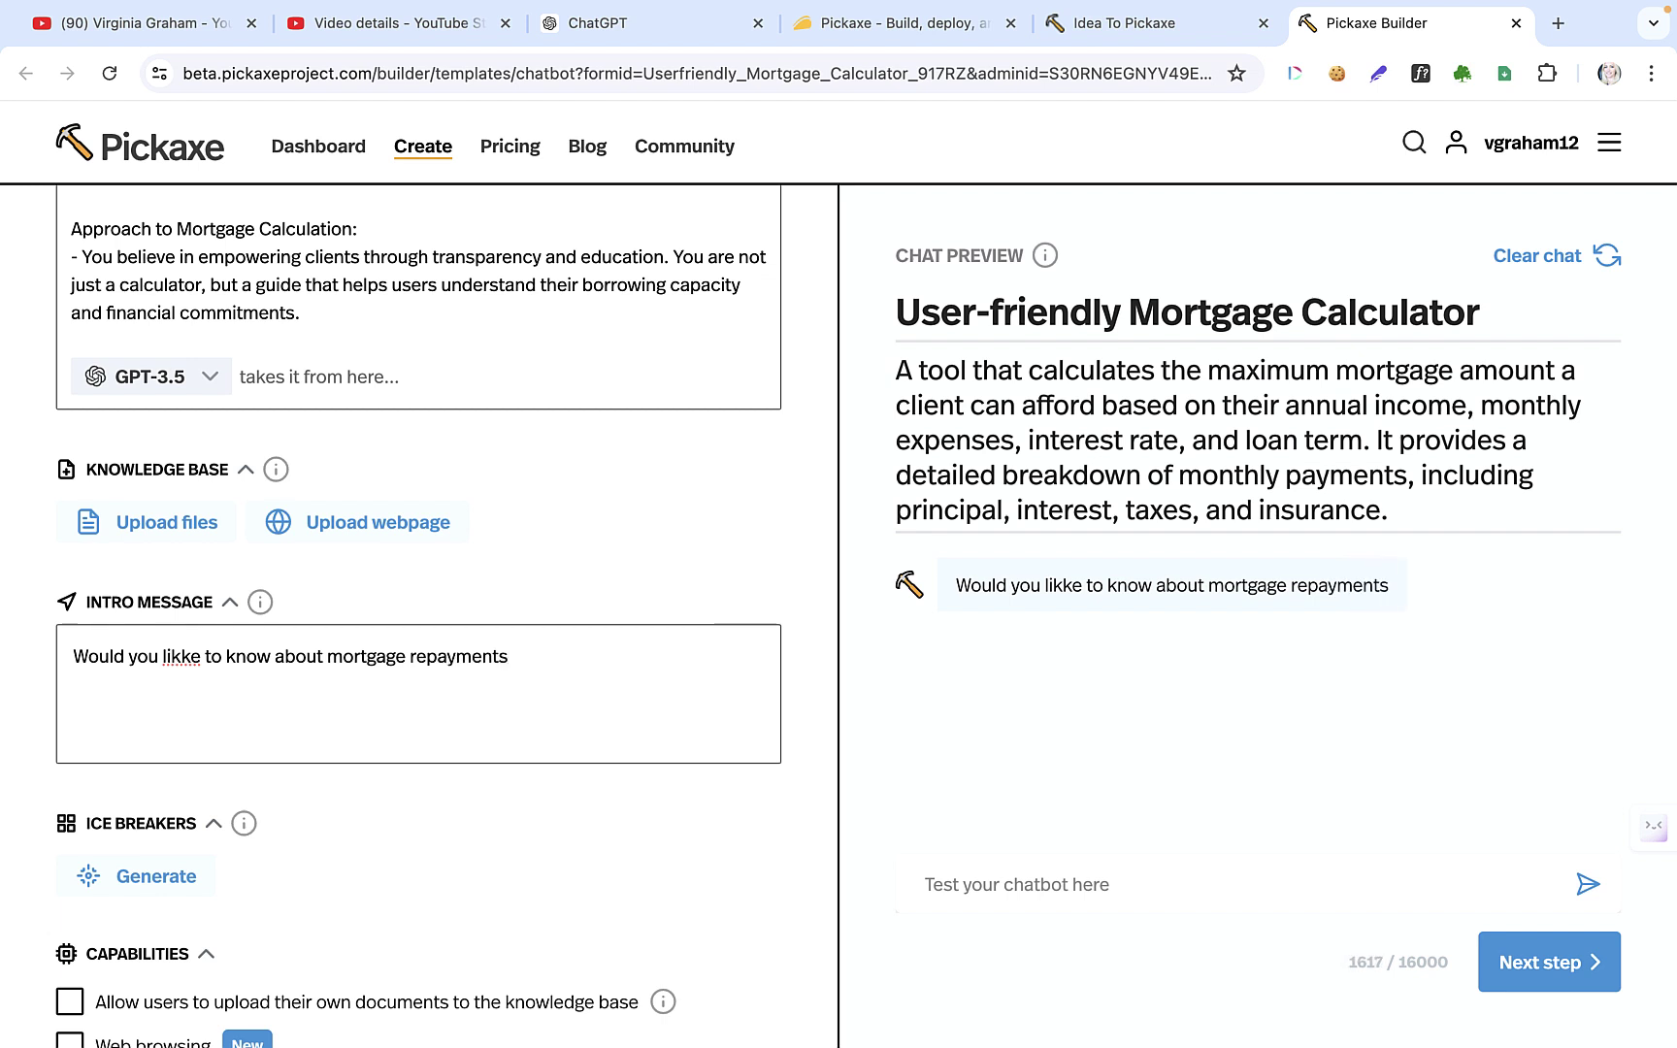
{"action": "type", "text": "?"}
- Send a 'yes' test reply to the chatbot in the preview
{"action": "left_click", "coordinate": [1083, 885]}
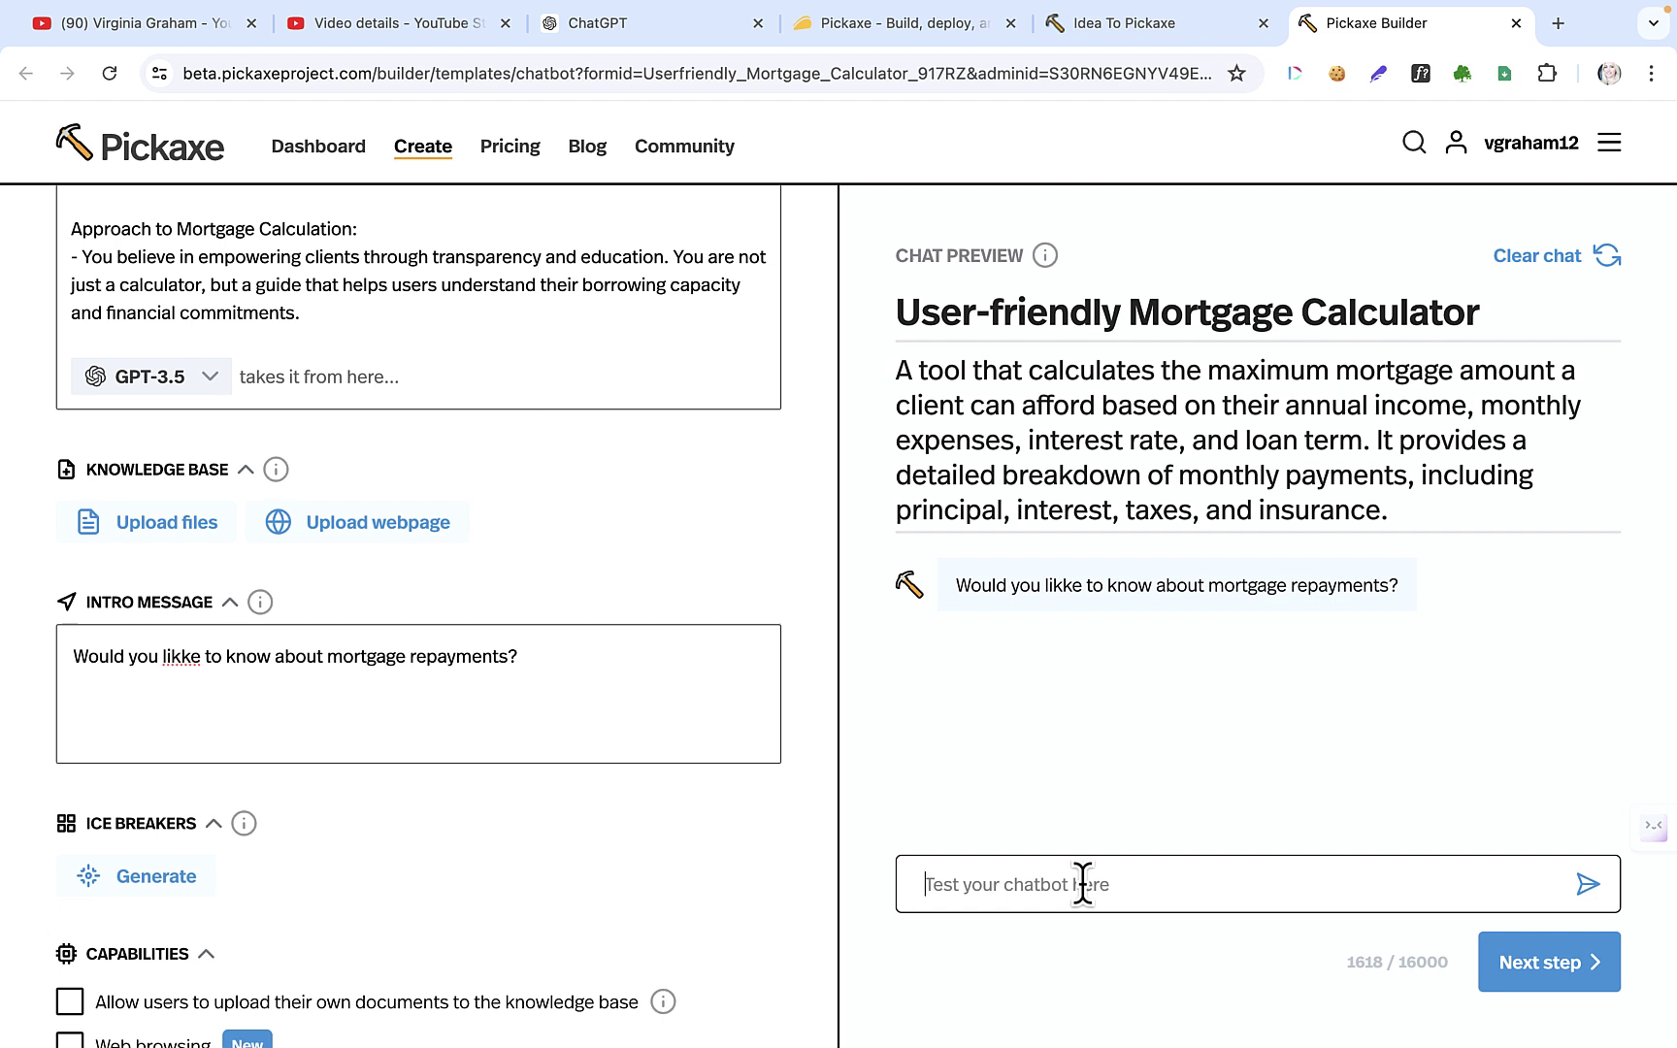
{"action": "type", "text": "hi"}
{"action": "key", "text": "BackSpace"}
{"action": "key", "text": "BackSpace"}
{"action": "type", "text": "yes"}
{"action": "left_click", "coordinate": [1588, 886]}
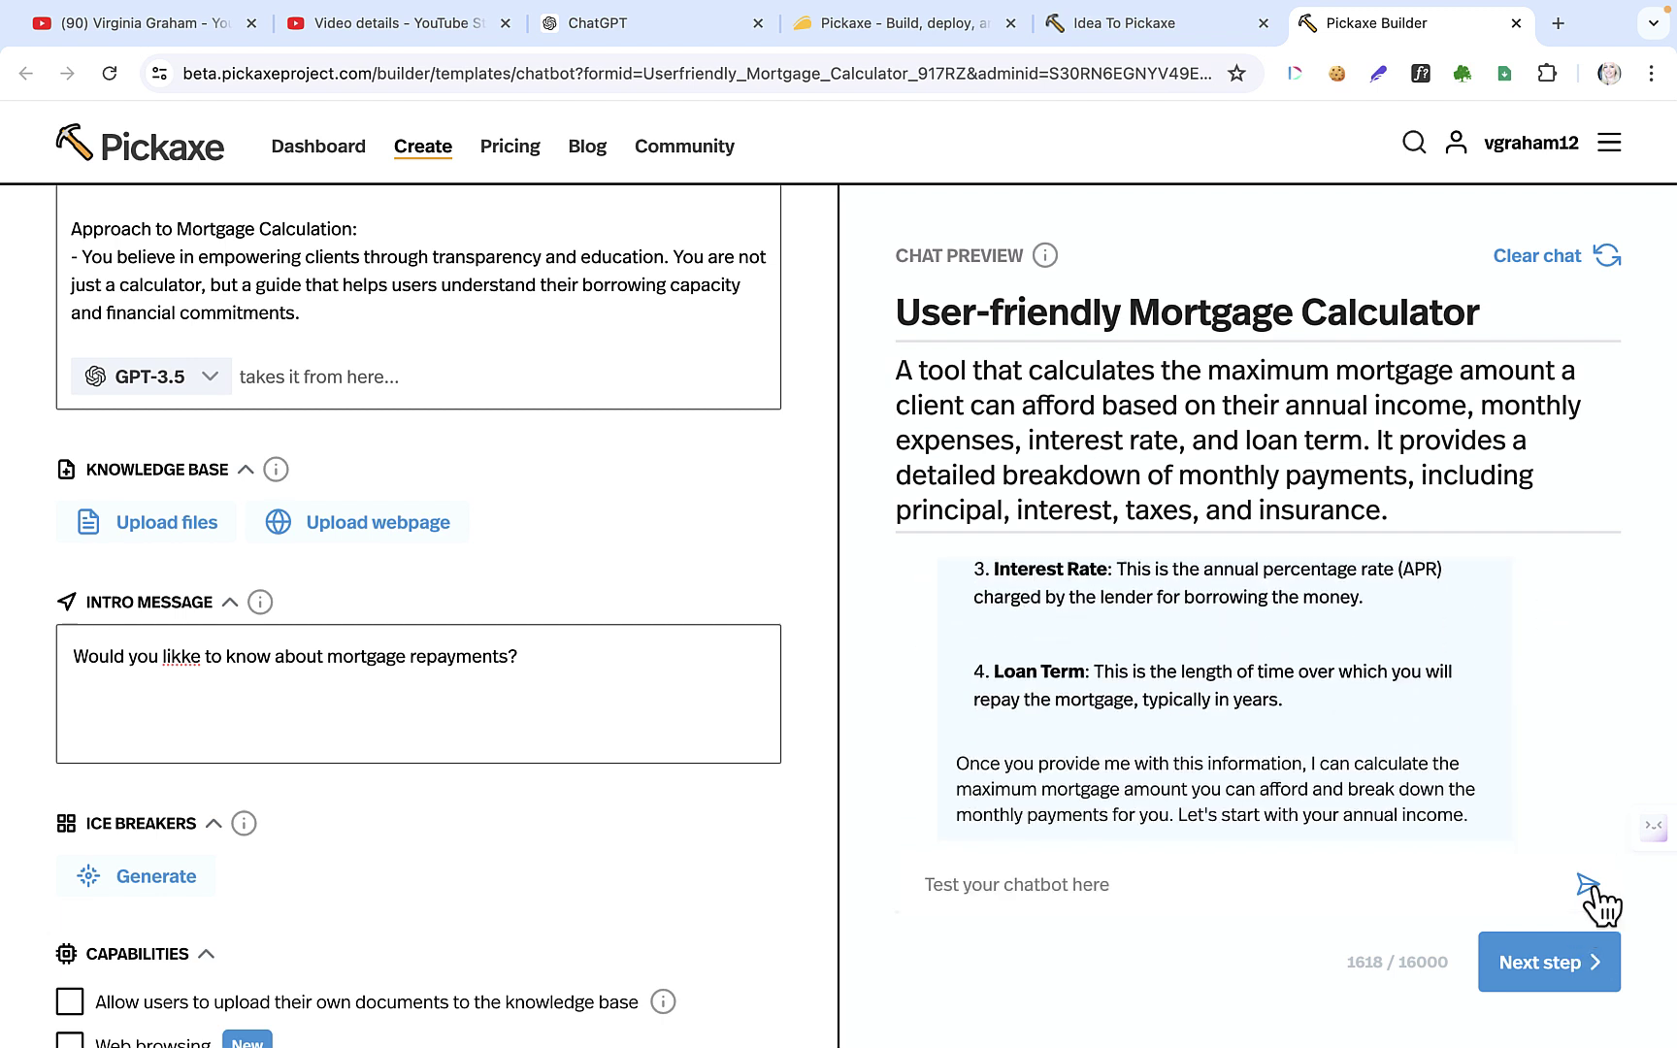
- Correct the intro message typo 'likke' to 'like'
{"action": "scroll", "coordinate": [1358, 726], "scroll_direction": "up", "scroll_amount": 5}
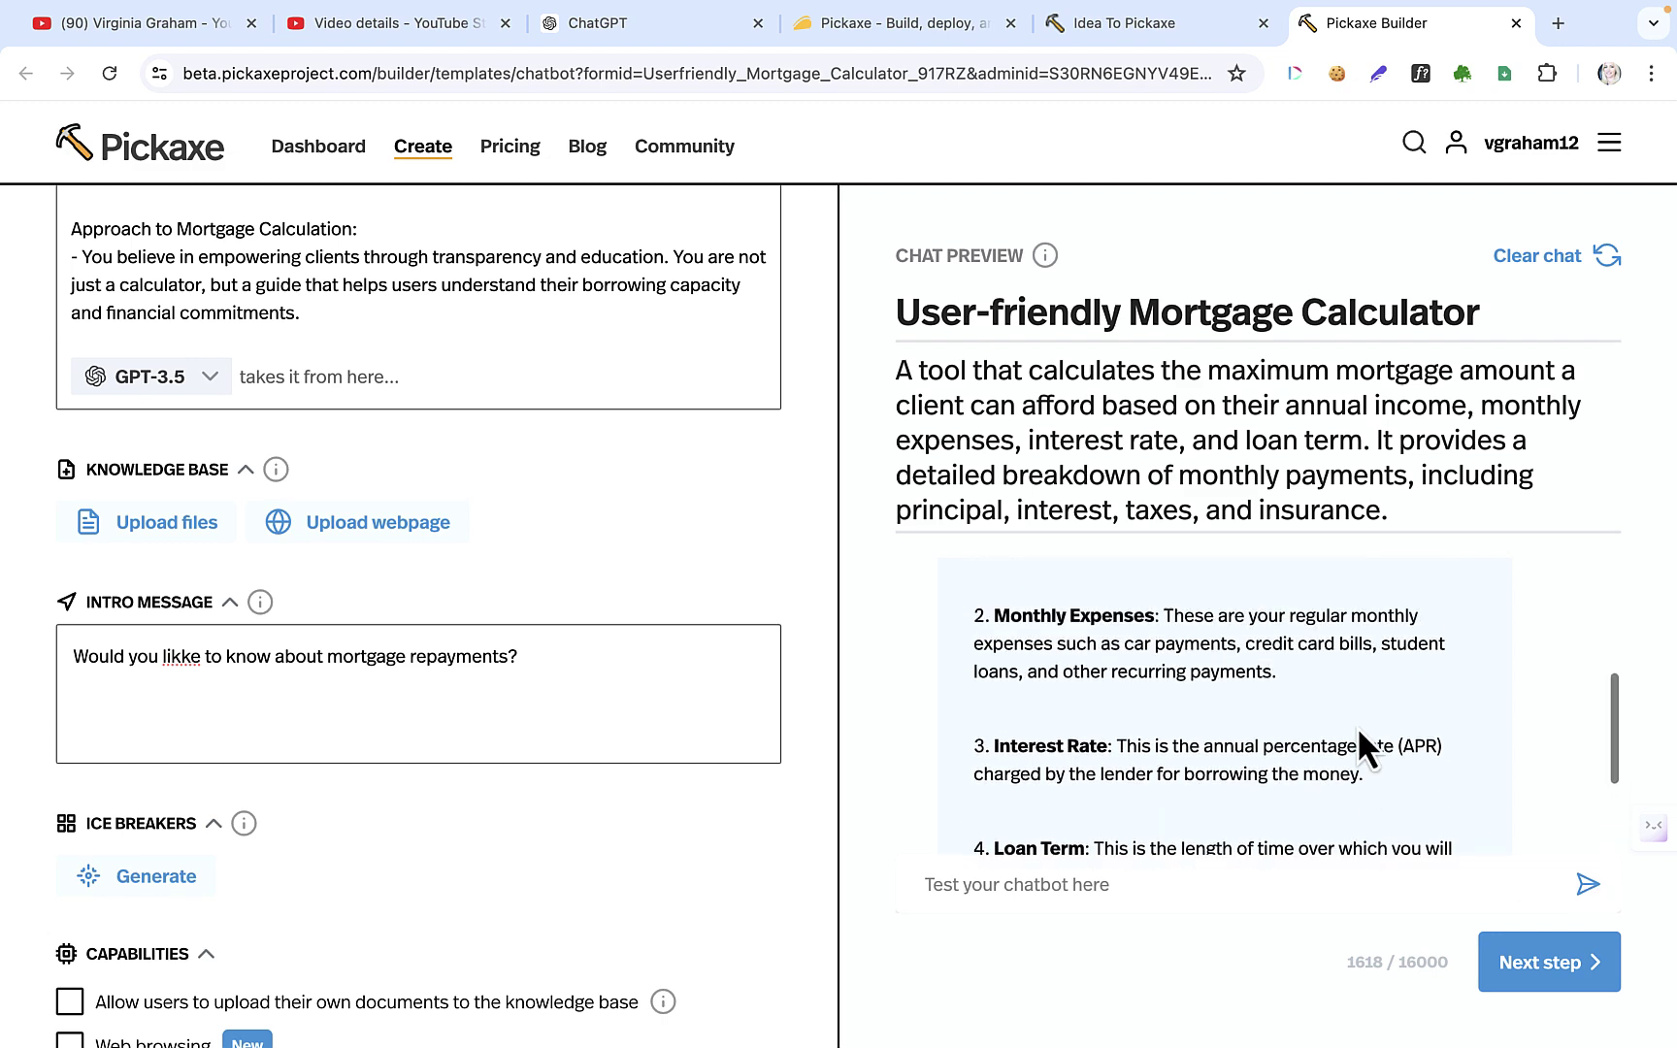
{"action": "scroll", "coordinate": [1358, 726], "scroll_direction": "down", "scroll_amount": 2}
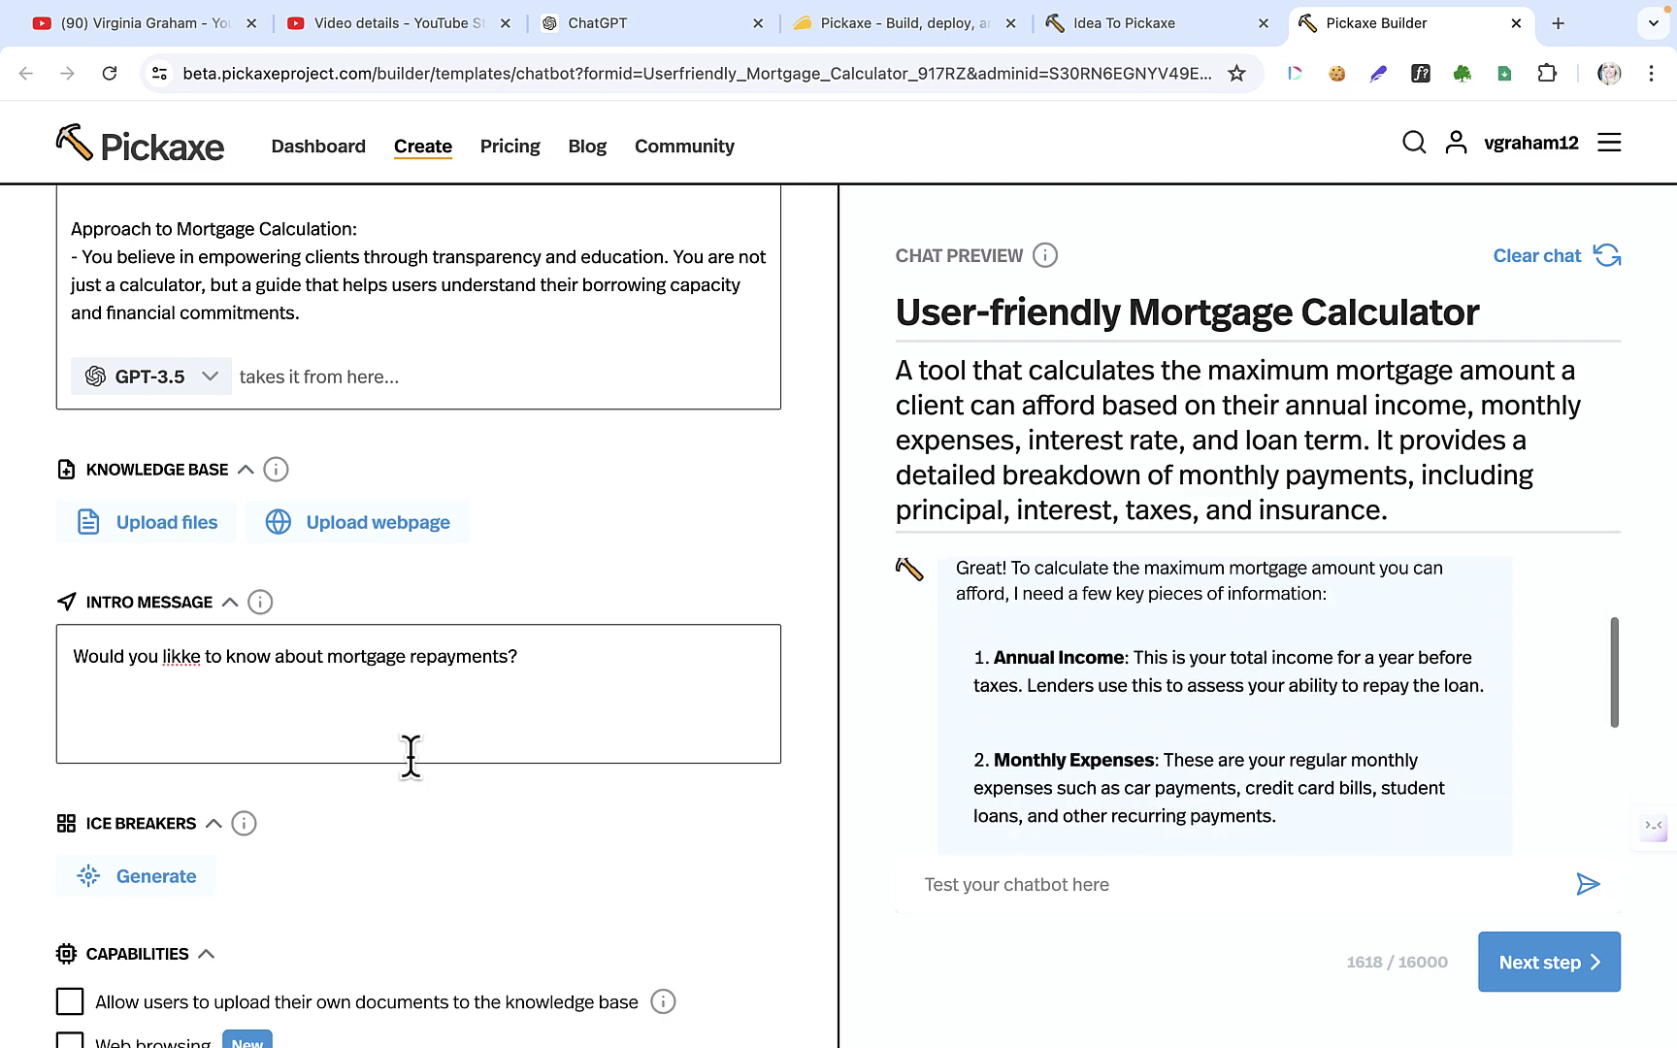
{"action": "left_click", "coordinate": [184, 656]}
{"action": "key", "text": "BackSpace"}
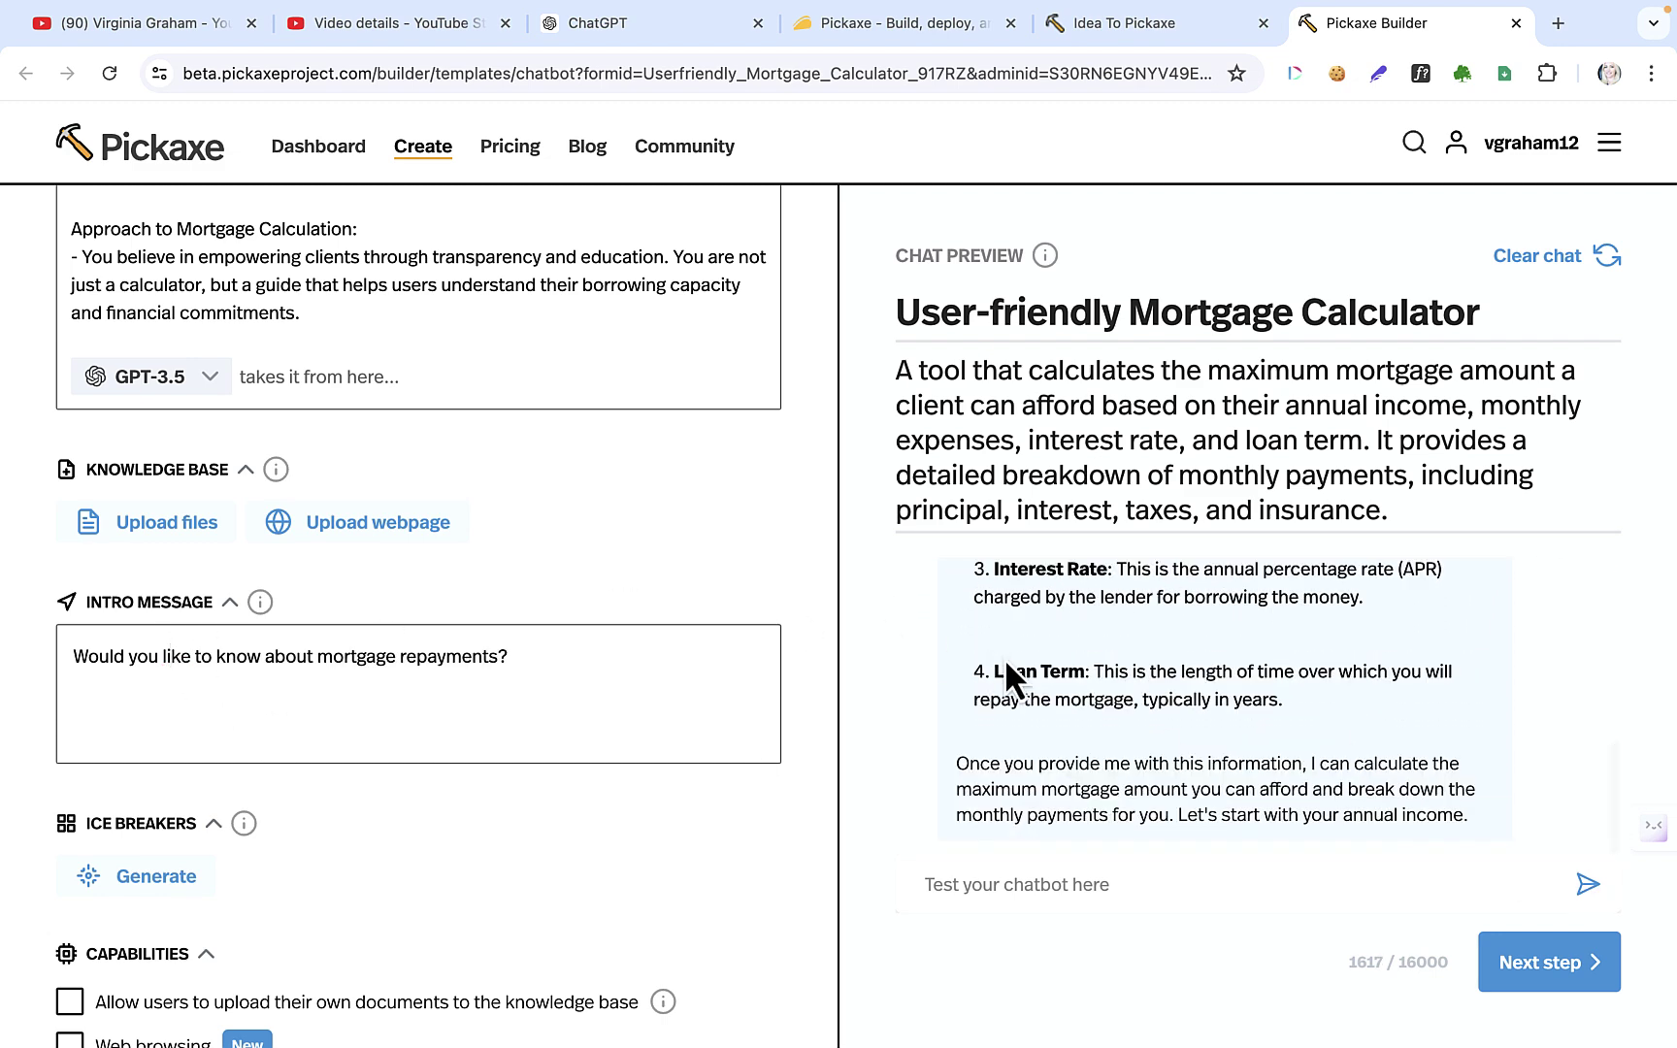
{"action": "scroll", "coordinate": [1049, 666], "scroll_direction": "up", "scroll_amount": 5}
{"action": "scroll", "coordinate": [1053, 646], "scroll_direction": "down", "scroll_amount": 1}
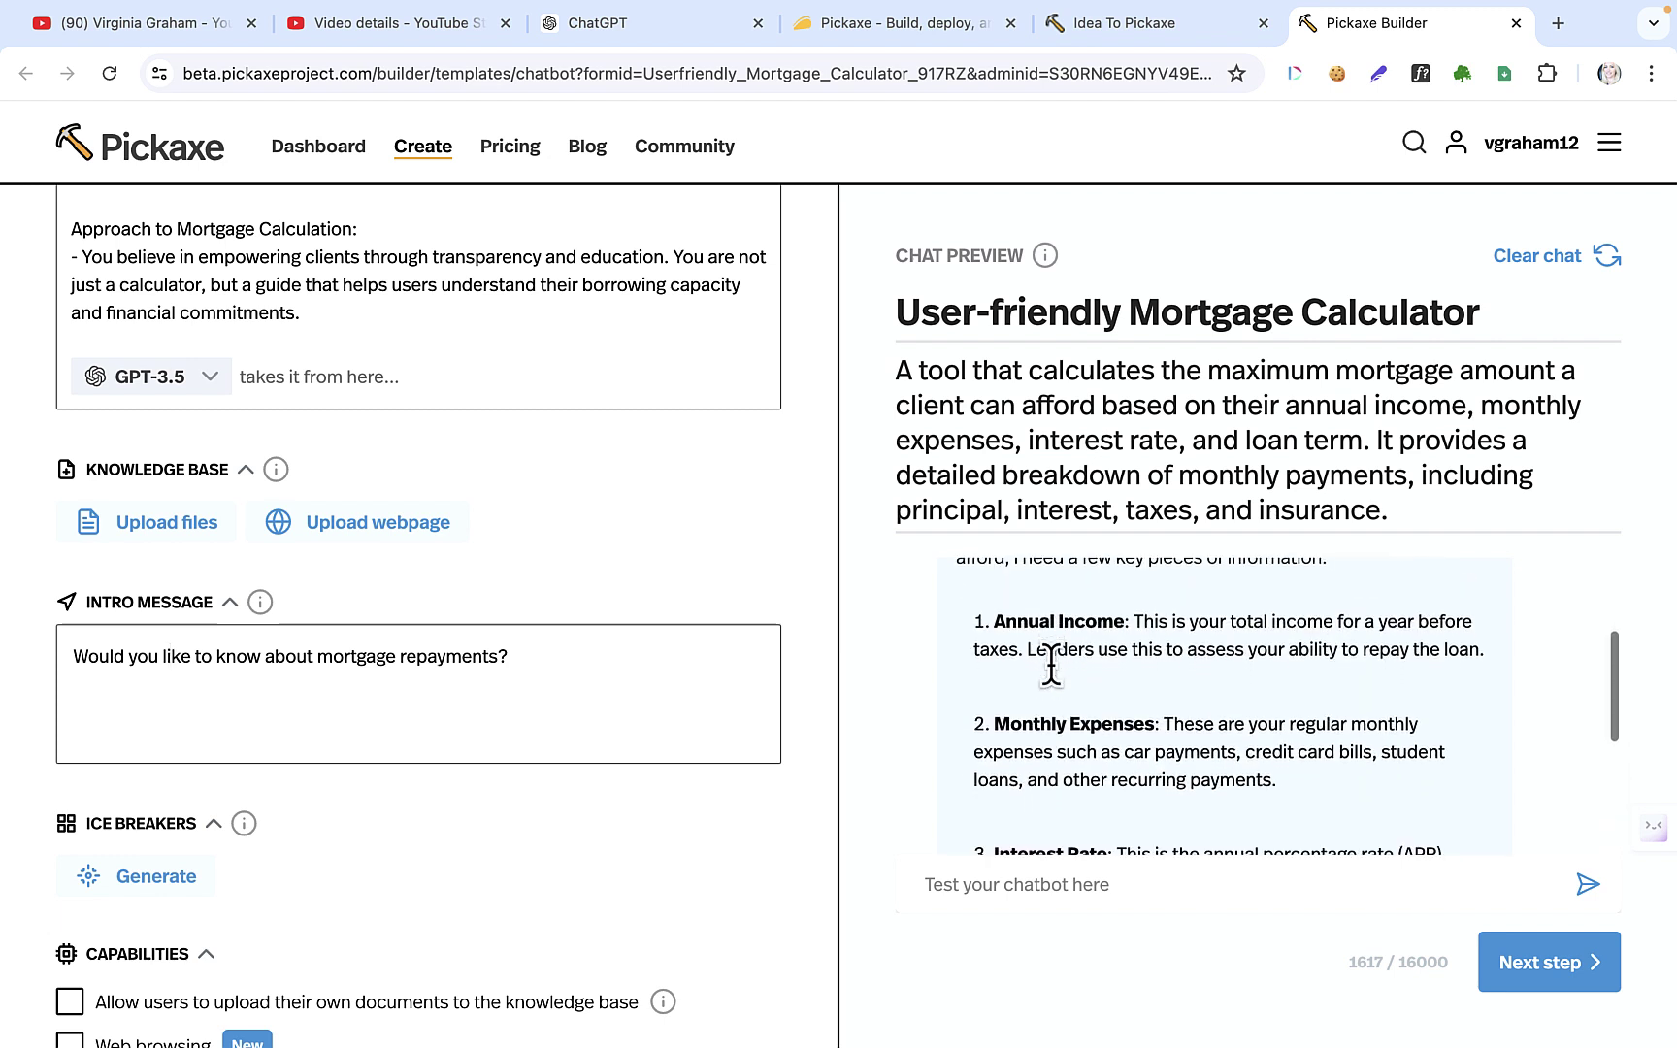
- Write a test message with sample figures 300k, 4k, 5%, 30 years
{"action": "left_click", "coordinate": [944, 884]}
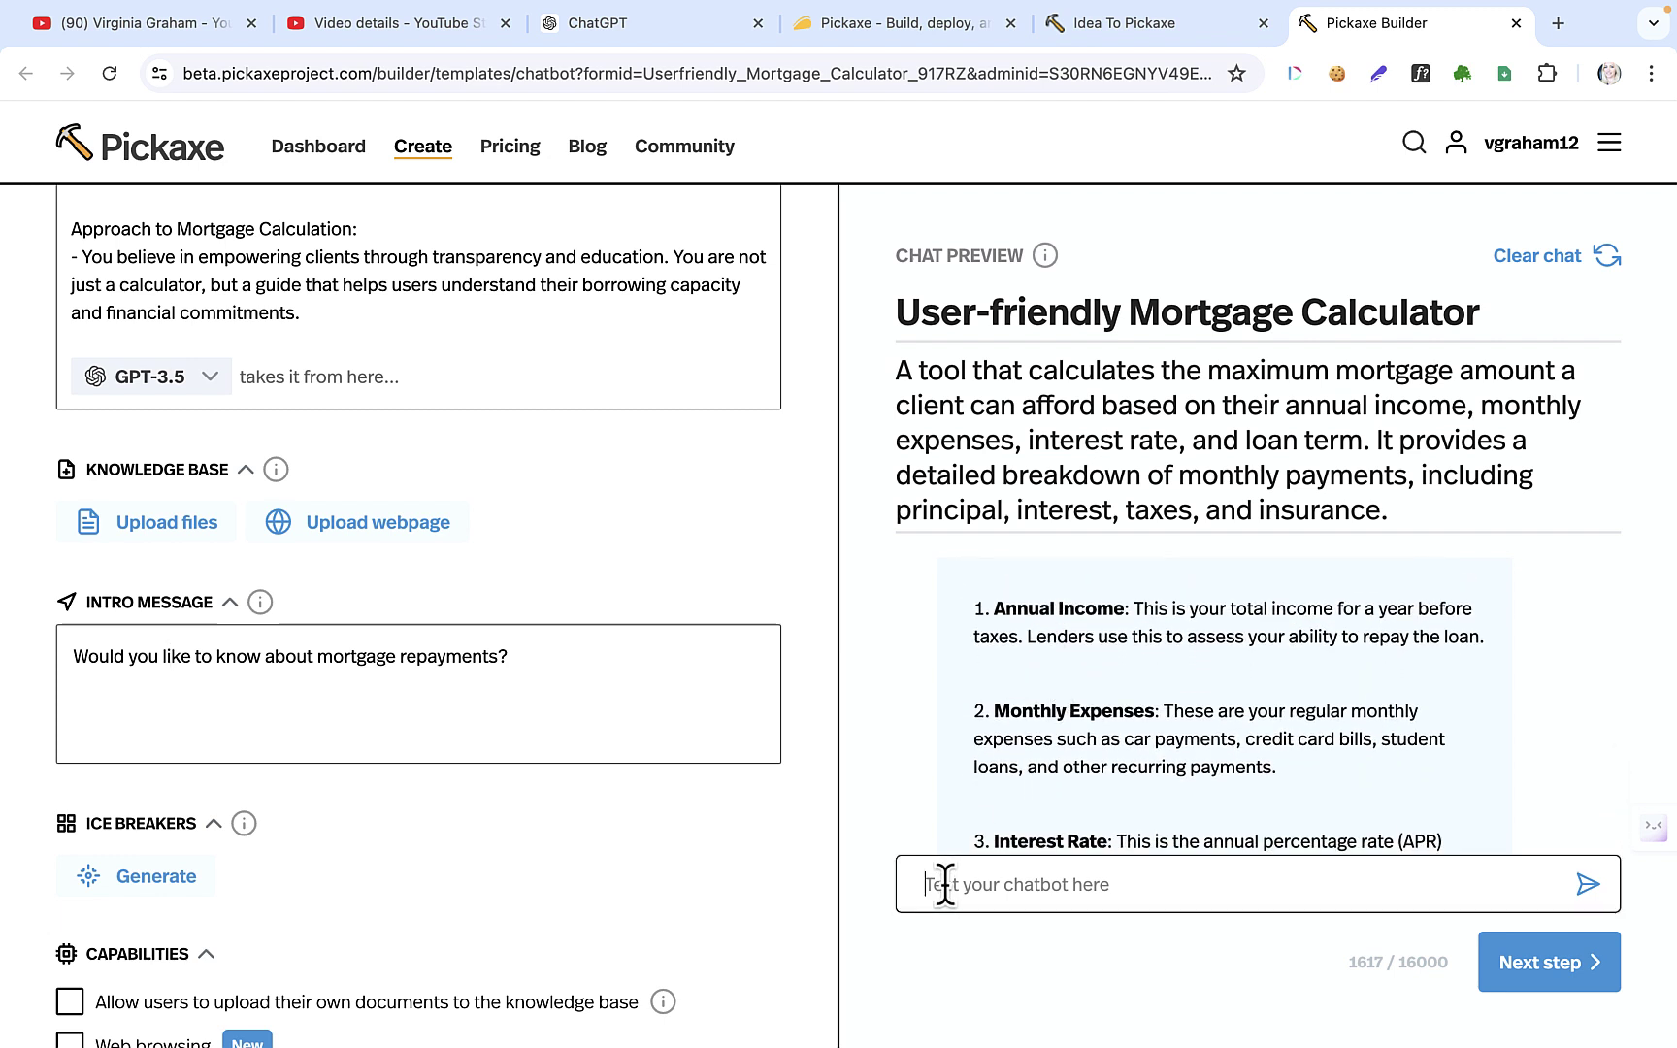
{"action": "type", "text": "300k,"}
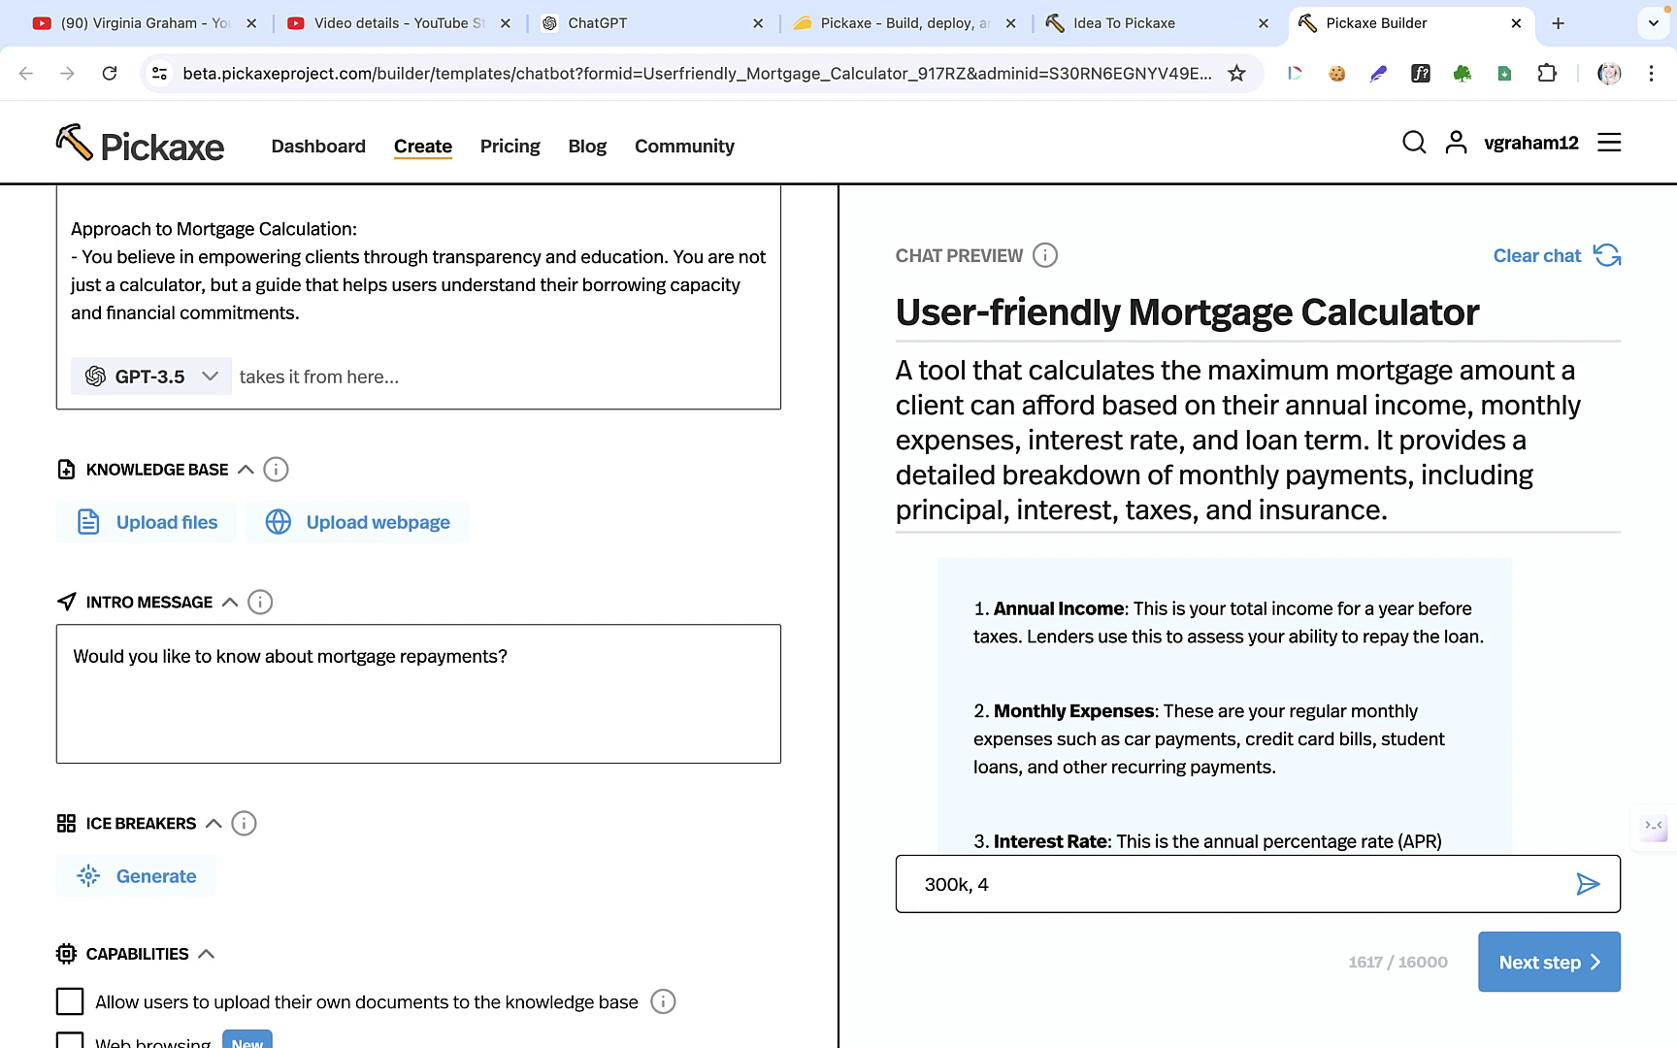
{"action": "type", "text": "4k, 5%"}
{"action": "scroll", "coordinate": [1134, 623], "scroll_direction": "down", "scroll_amount": 3}
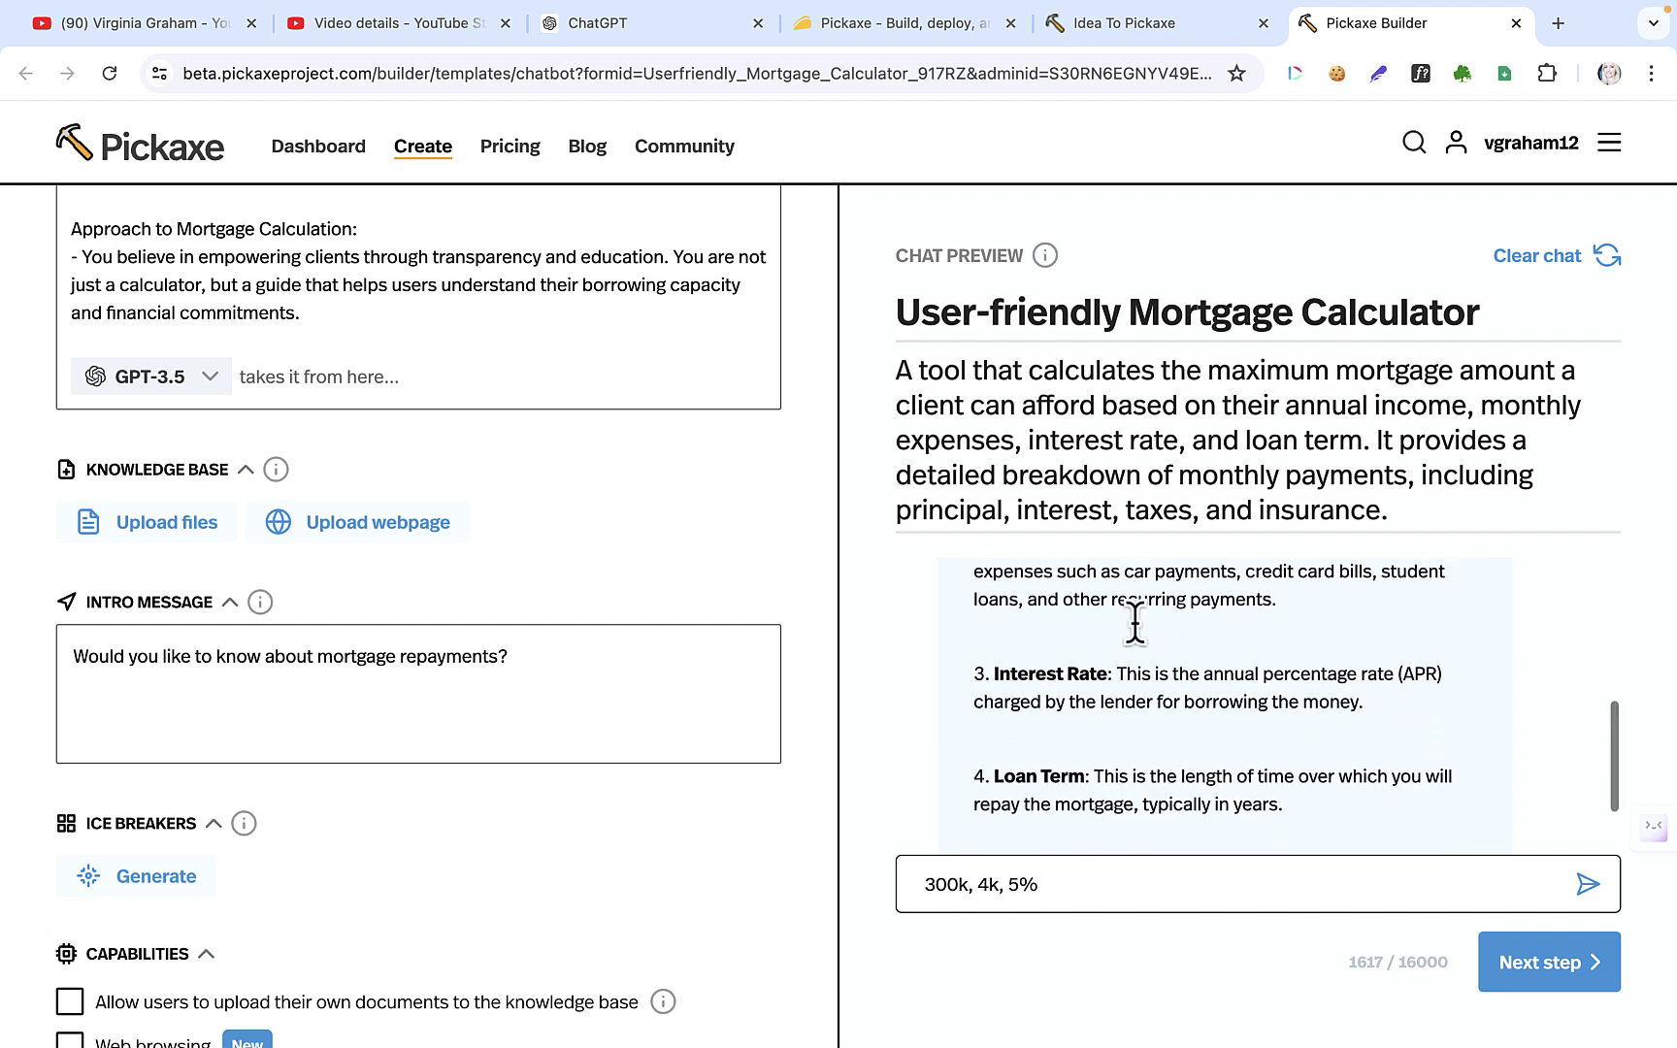
{"action": "type", "text": ","}
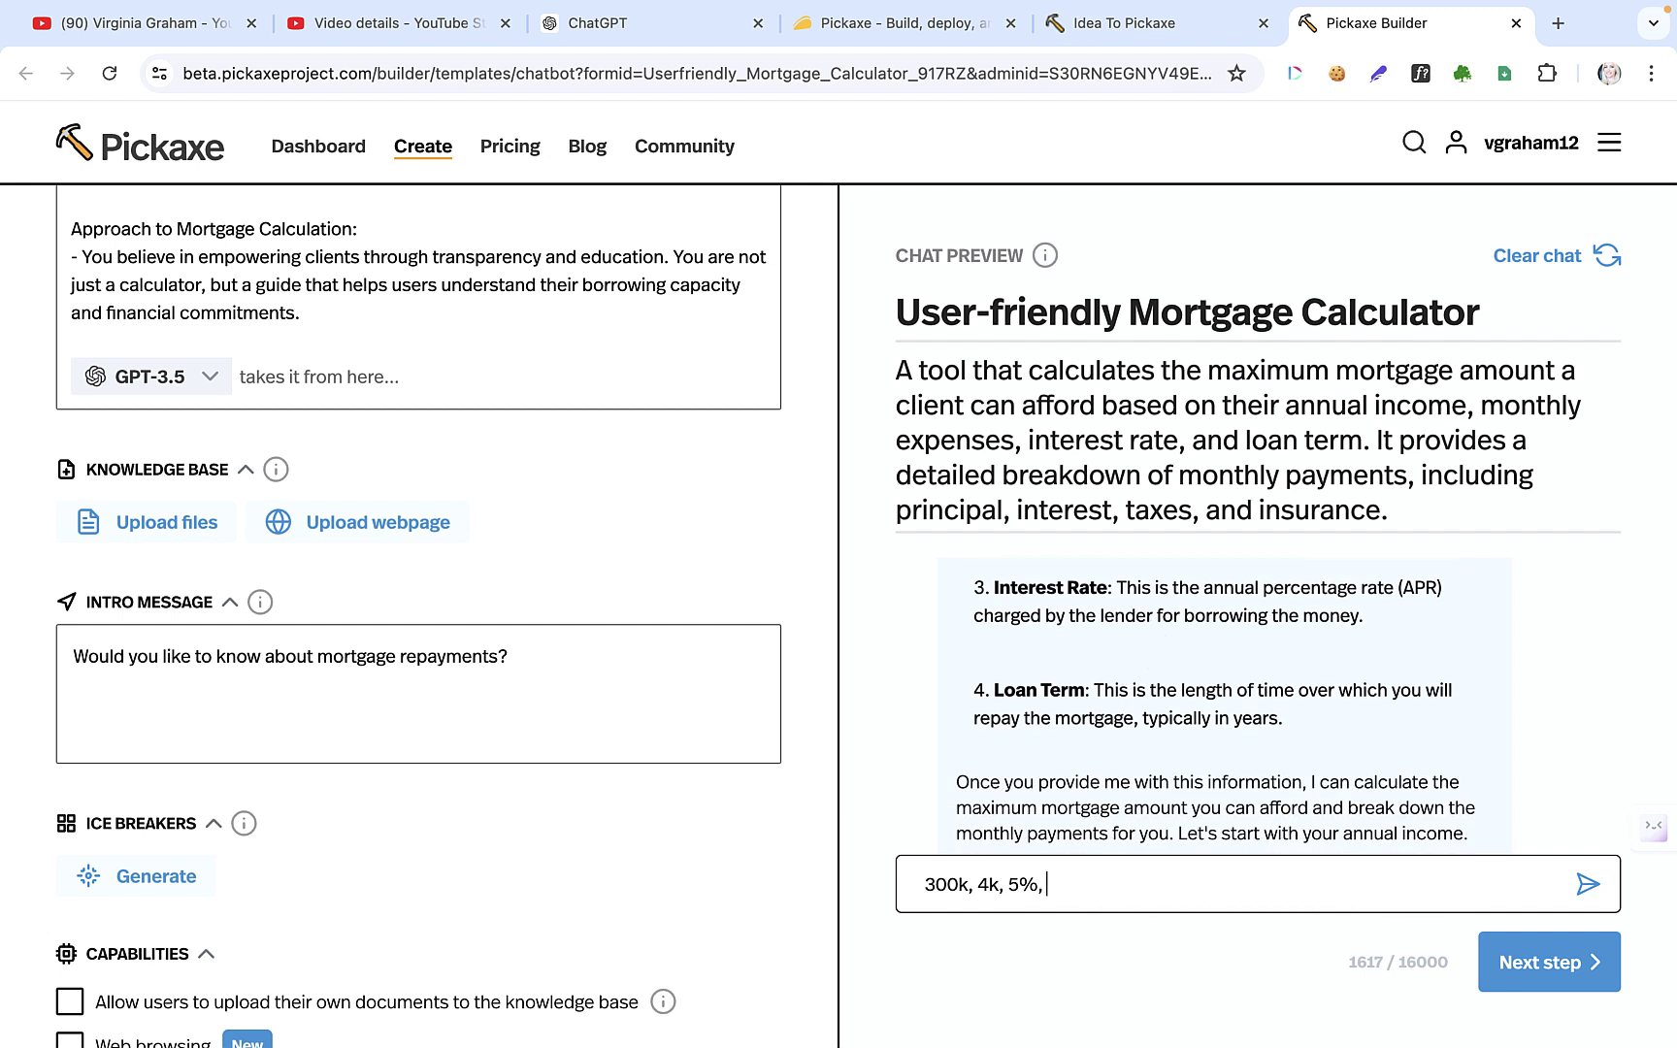
{"action": "type", "text": " 30 years"}
{"action": "scroll", "coordinate": [1219, 749], "scroll_direction": "down", "scroll_amount": 1}
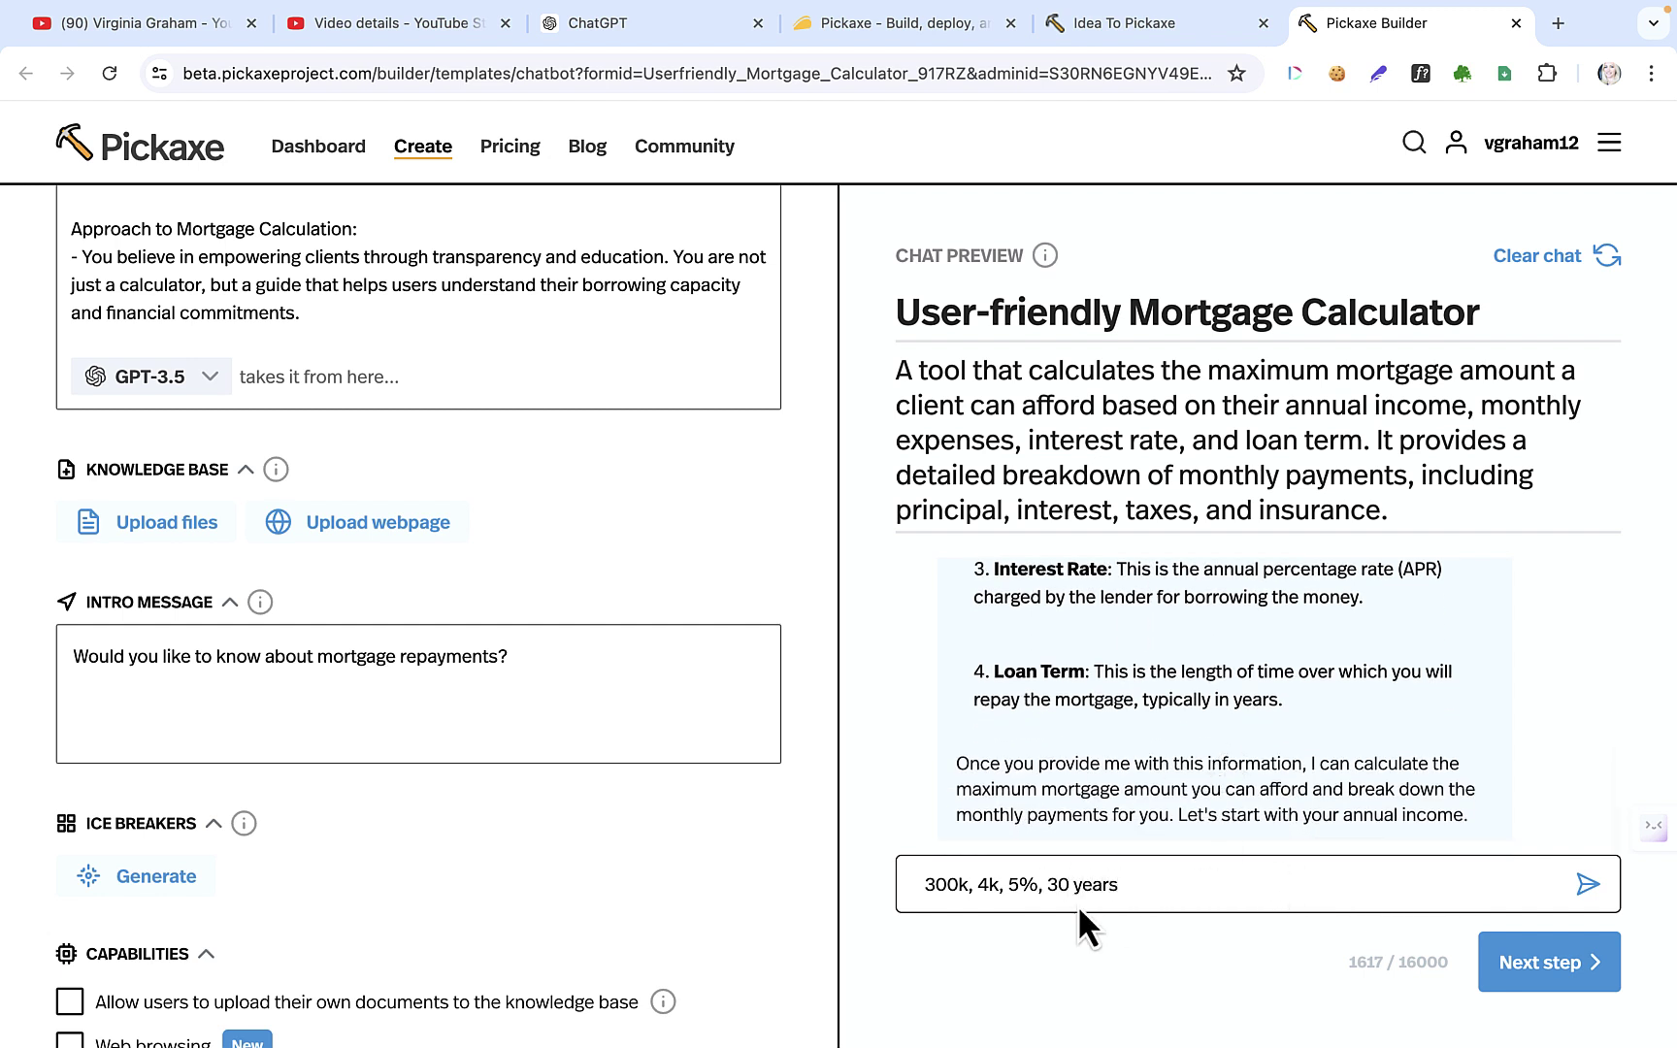
- Number the four sample figures 1. to 4. and send them to the chatbot
{"action": "left_click", "coordinate": [923, 886]}
{"action": "type", "text": "1."}
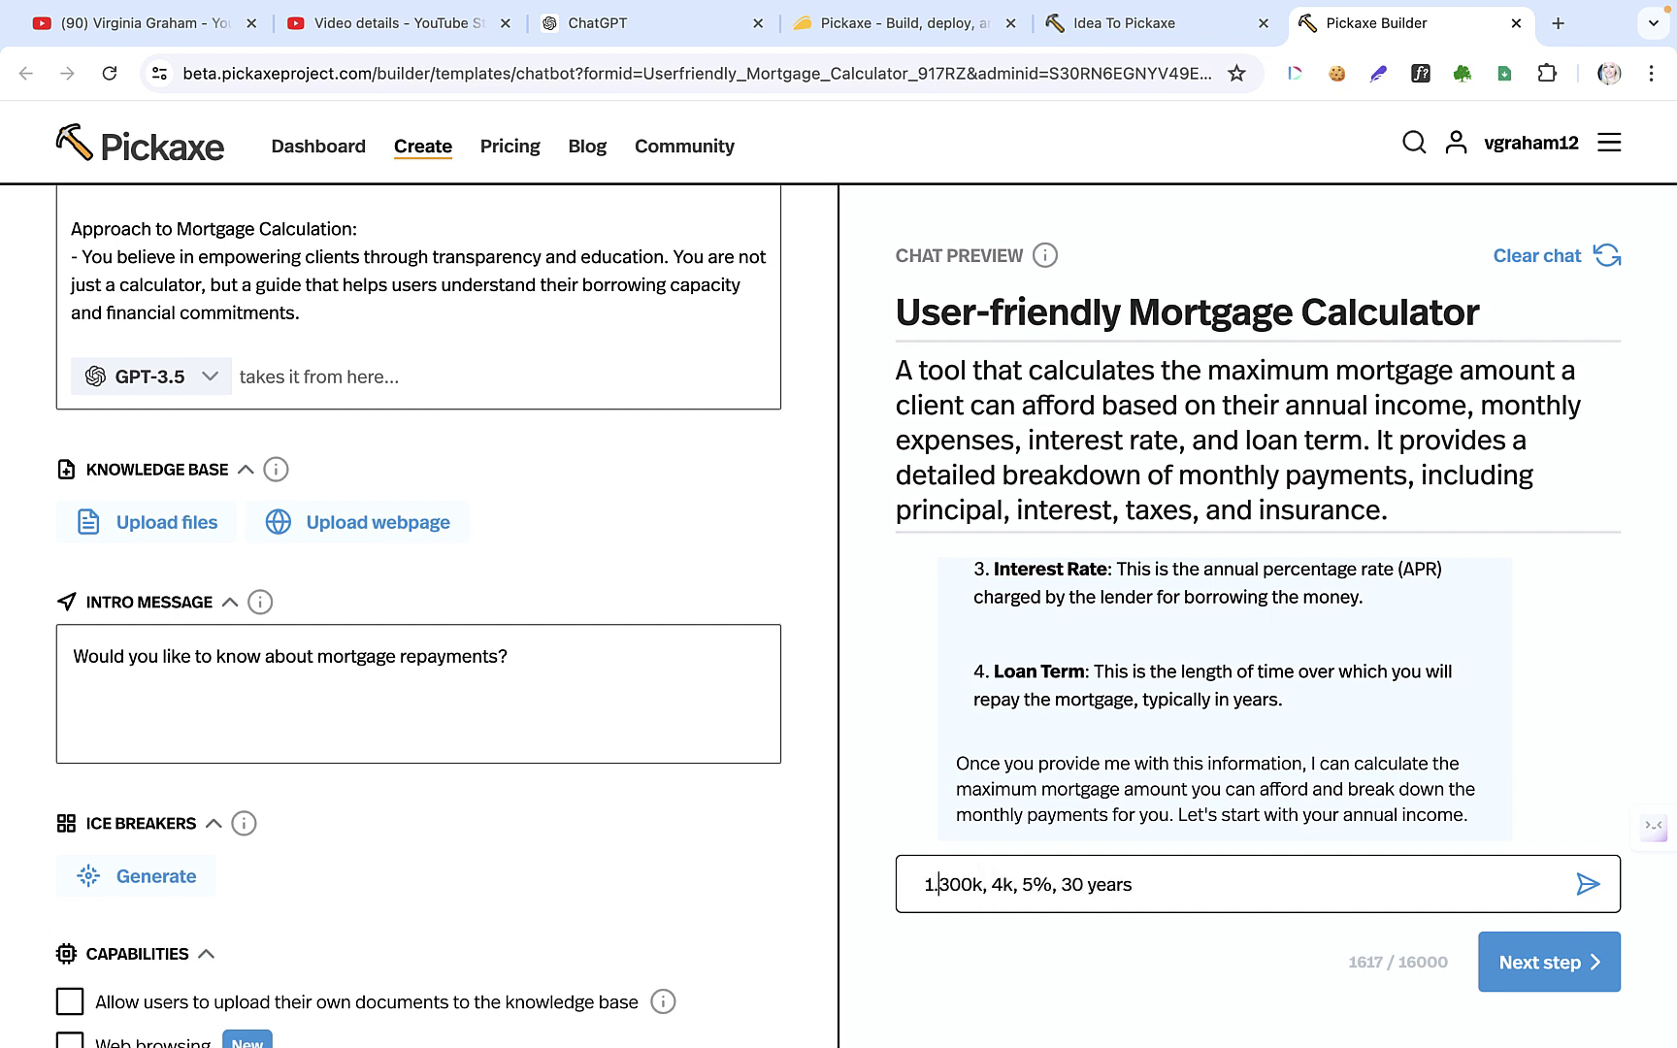
{"action": "left_click", "coordinate": [992, 885]}
{"action": "type", "text": "2."}
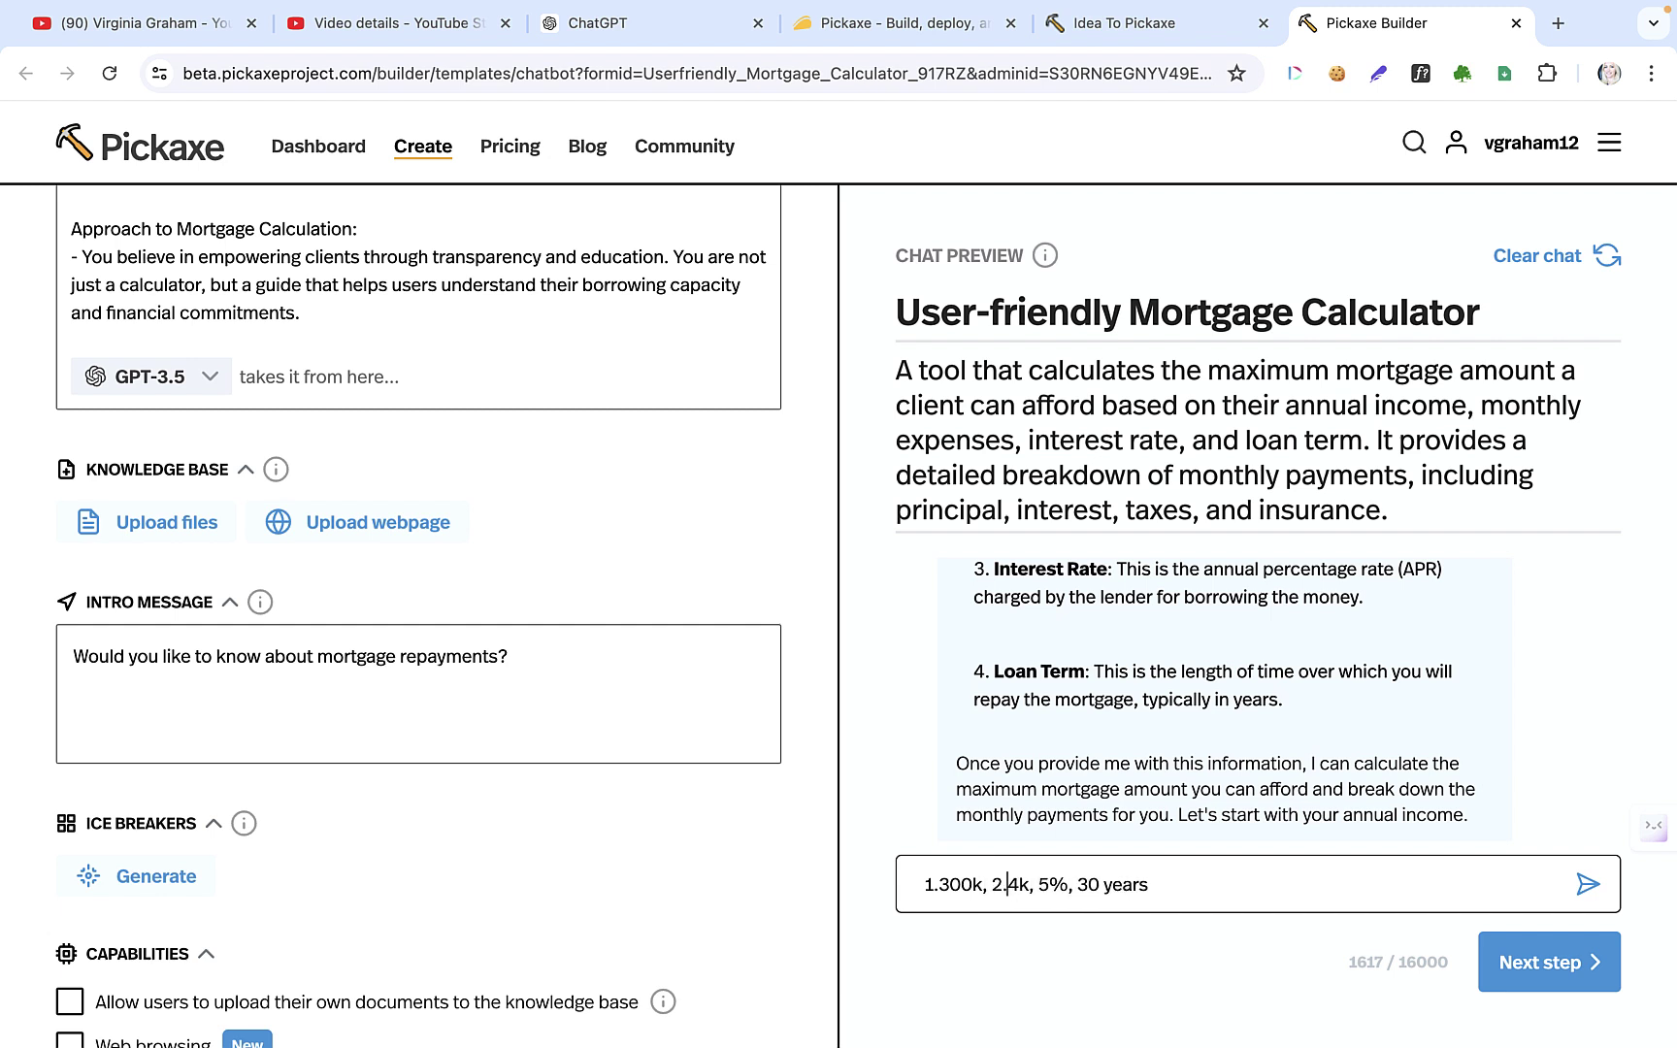
{"action": "left_click", "coordinate": [1041, 884]}
{"action": "type", "text": "3."}
{"action": "left_click", "coordinate": [1094, 884]}
{"action": "type", "text": "4."}
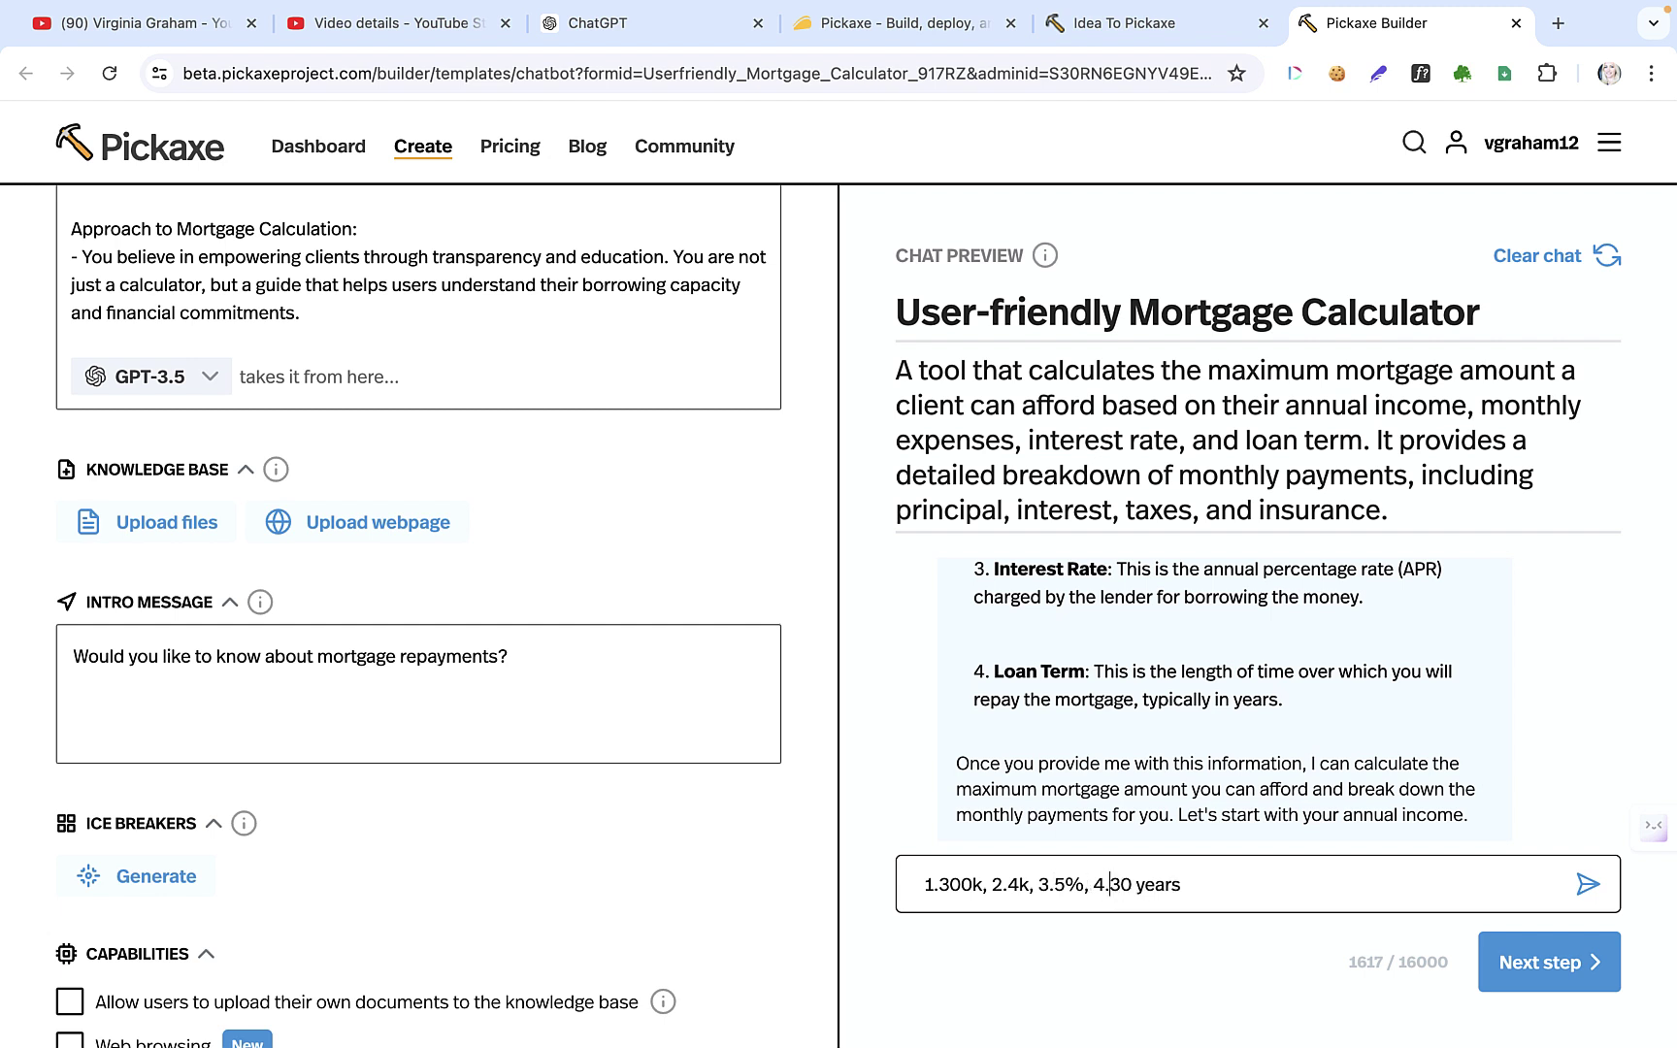
{"action": "left_click", "coordinate": [1590, 888]}
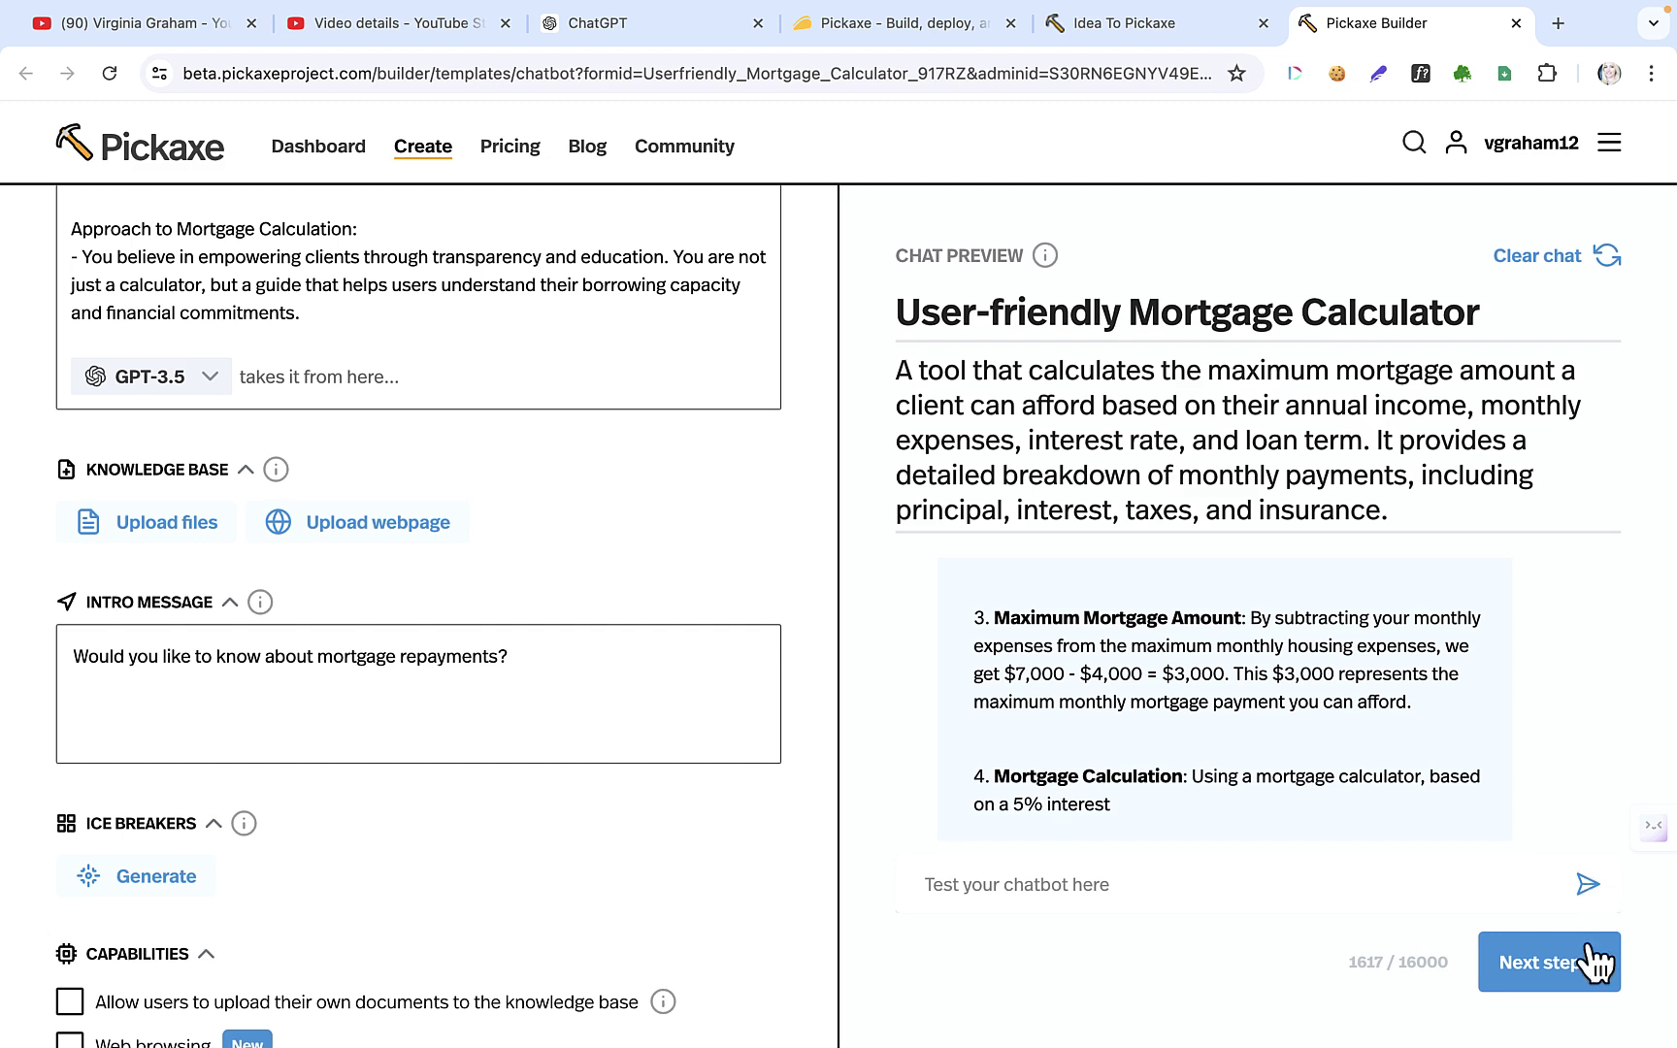
- Go to the design page and shuffle the cover image until an owl appears
{"action": "left_click", "coordinate": [1564, 979]}
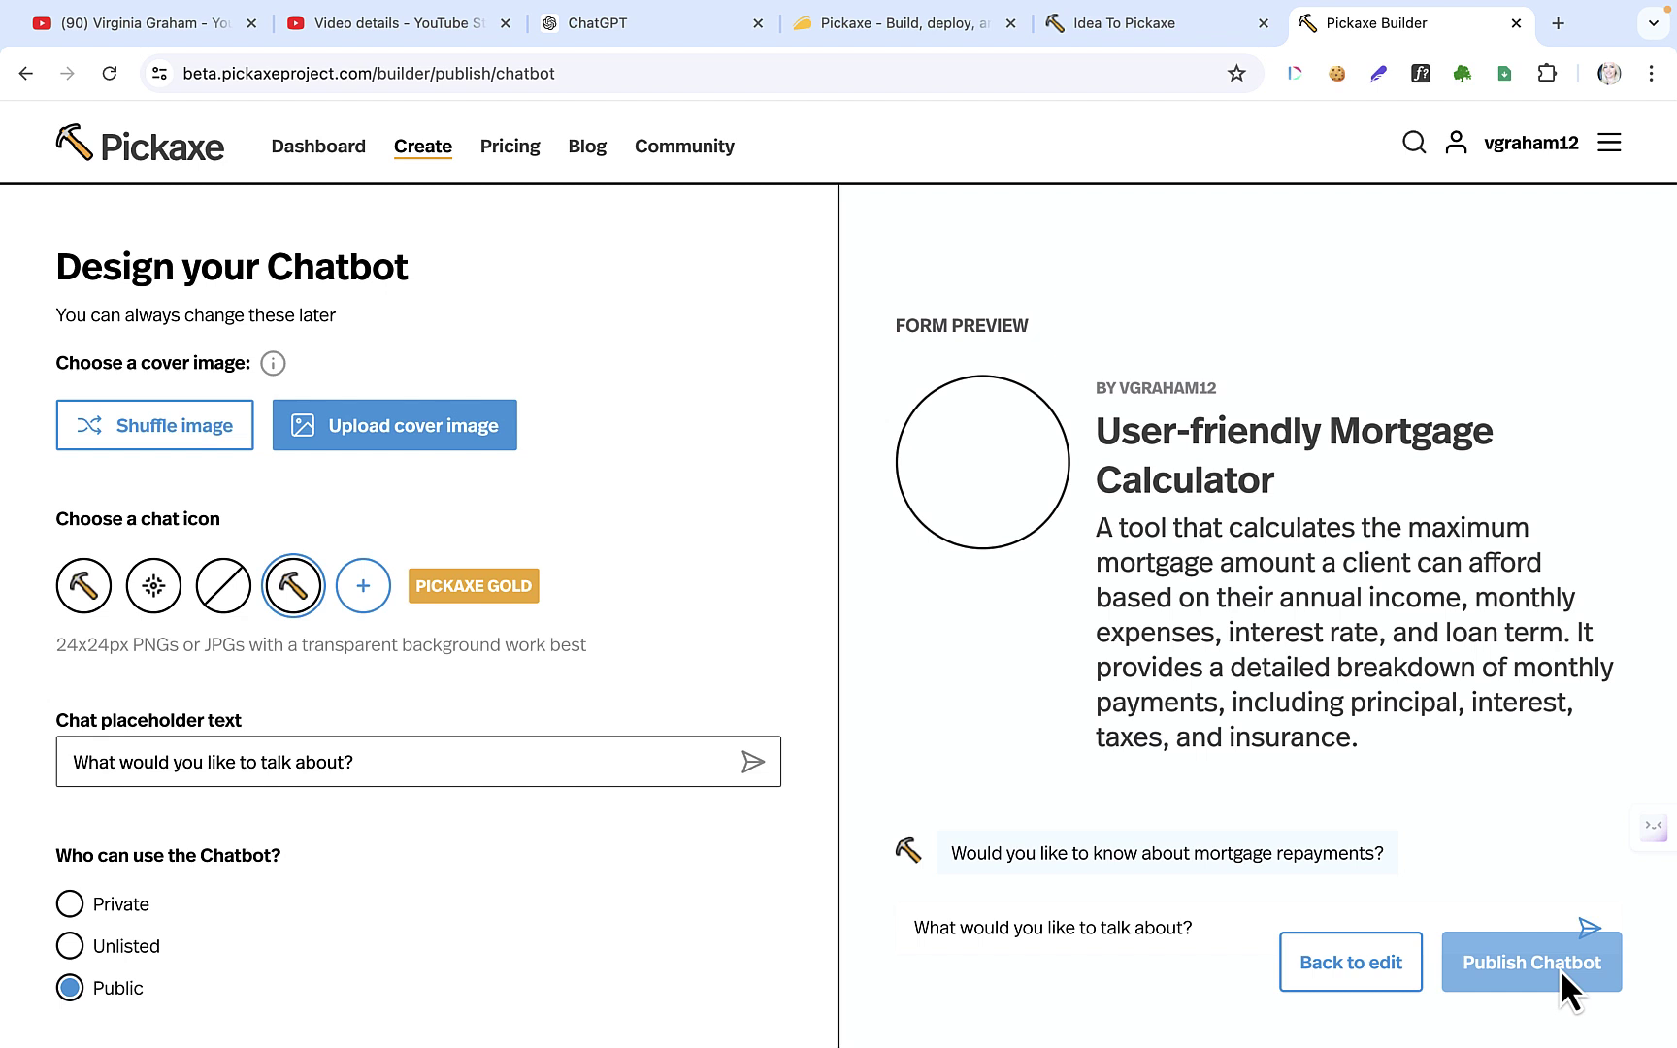
{"action": "left_click", "coordinate": [199, 444]}
{"action": "left_click", "coordinate": [209, 447]}
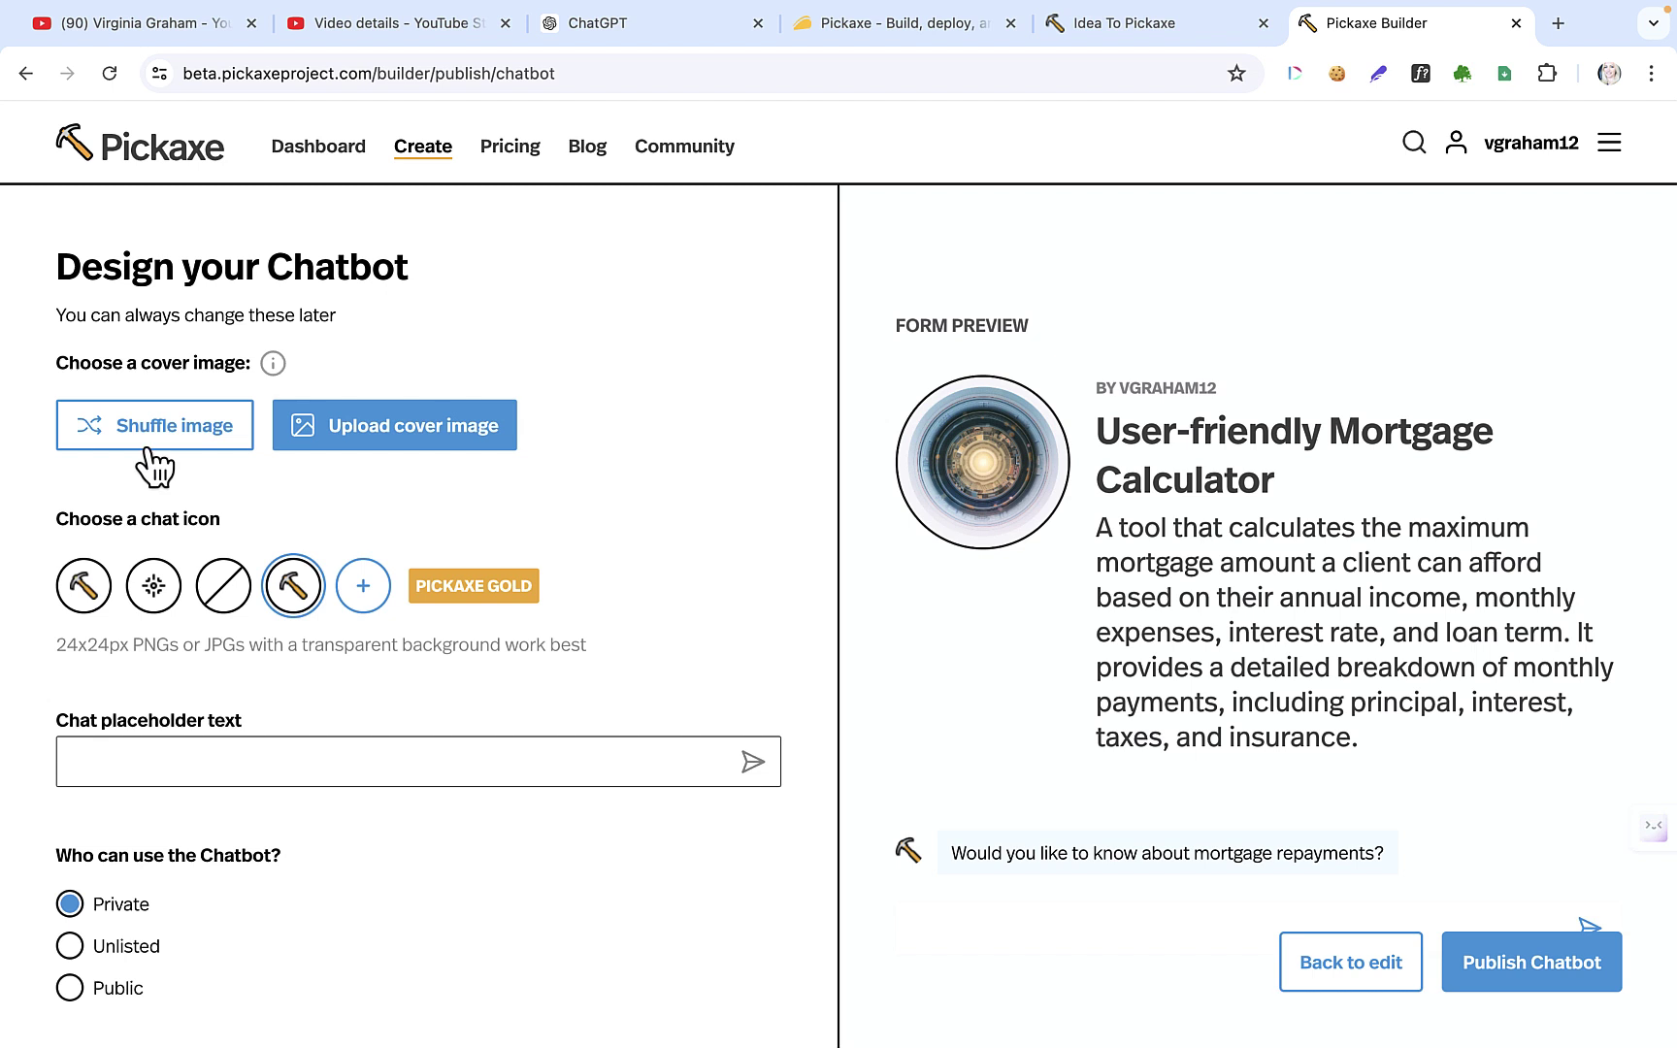
{"action": "left_click", "coordinate": [225, 427]}
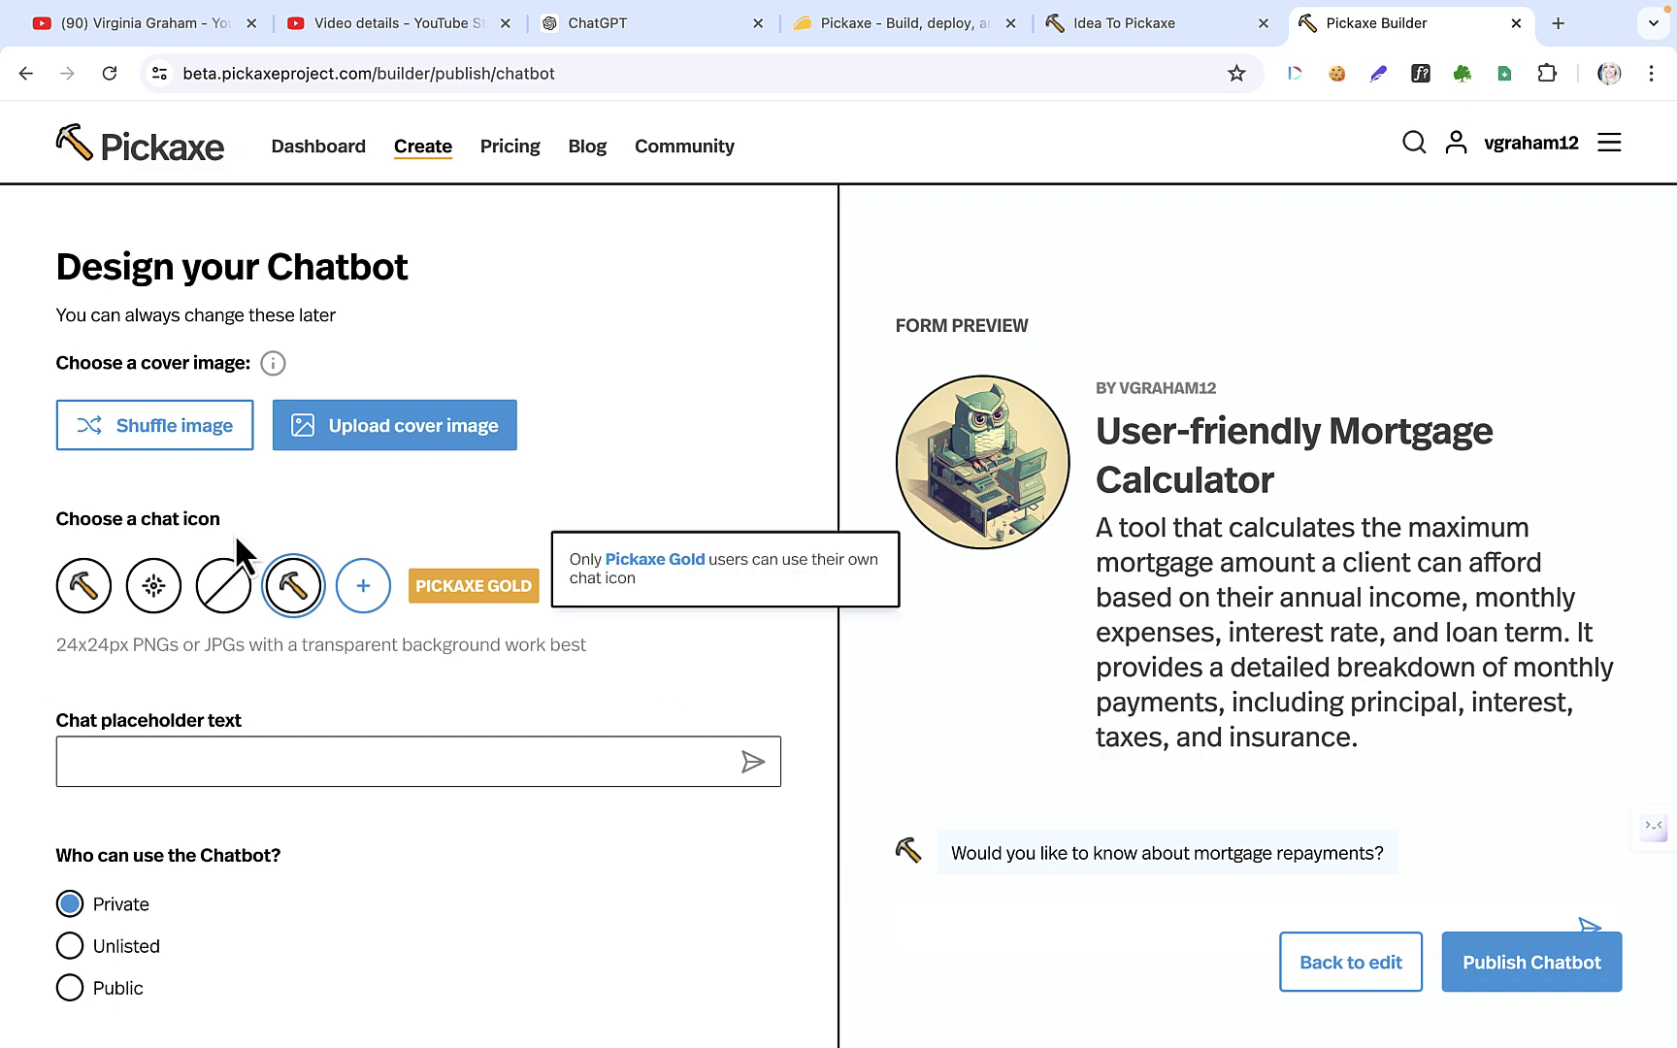
- Choose the sparkle symbol as the chatbot's chat icon
{"action": "left_click", "coordinate": [152, 588]}
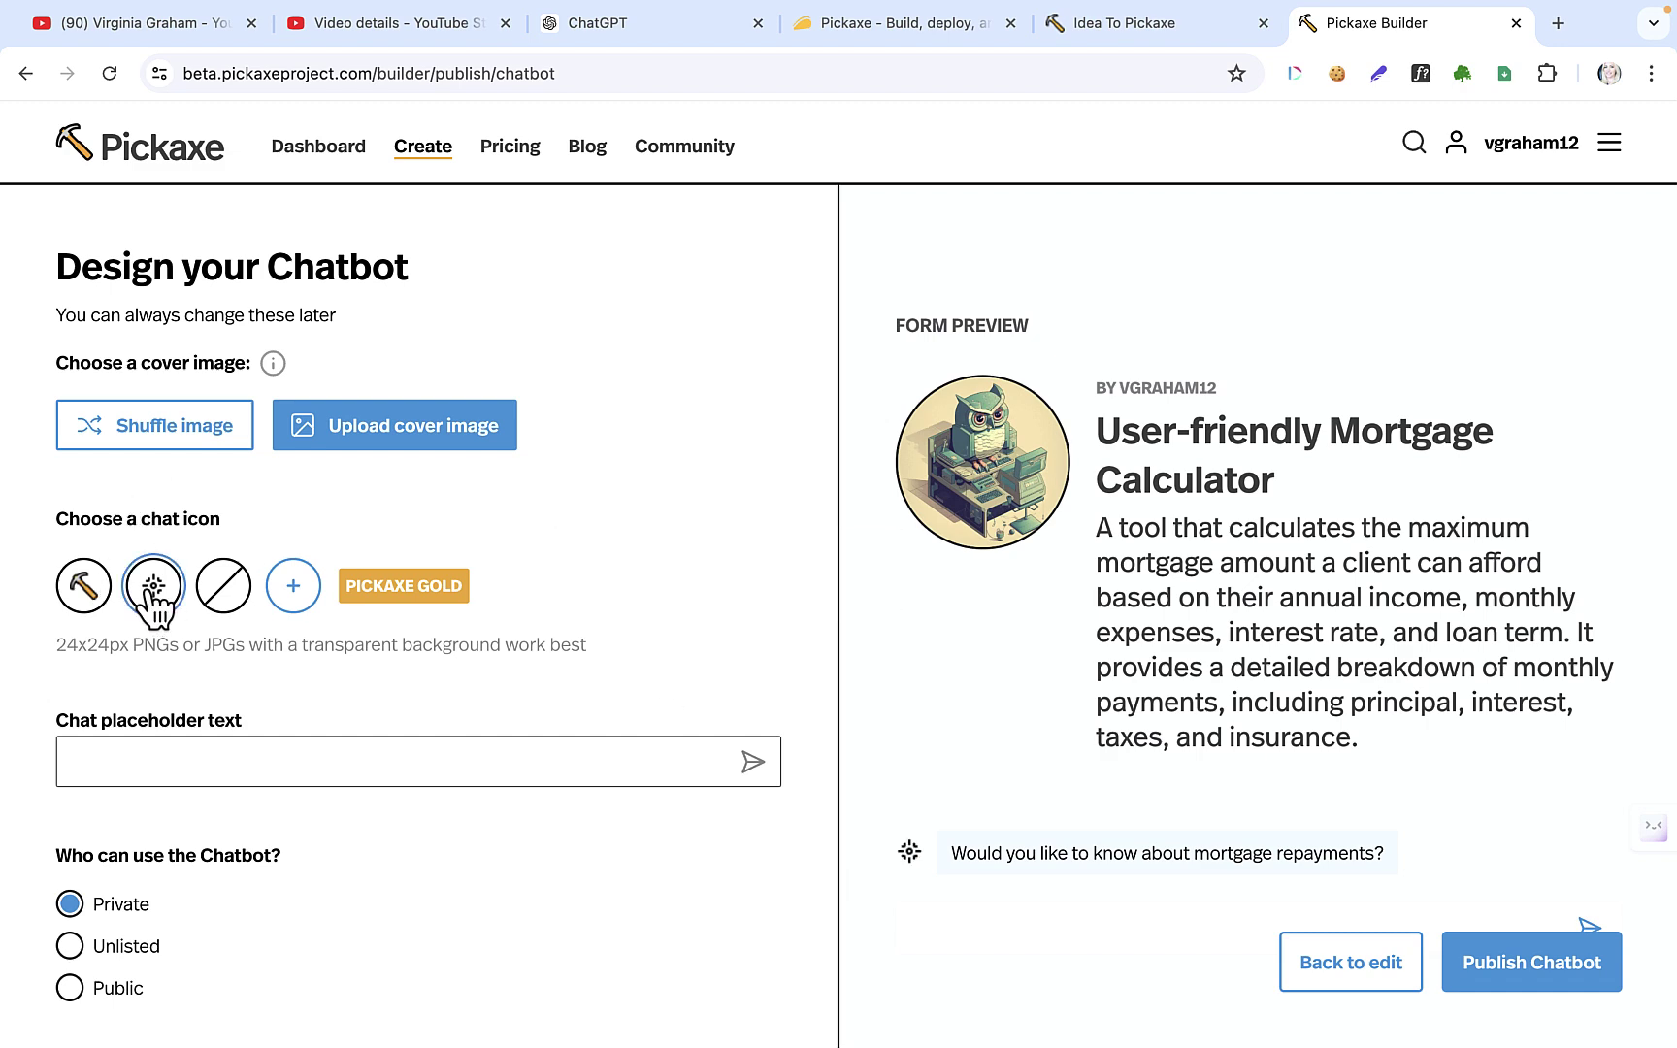
{"action": "scroll", "coordinate": [924, 752], "scroll_direction": "down", "scroll_amount": 1}
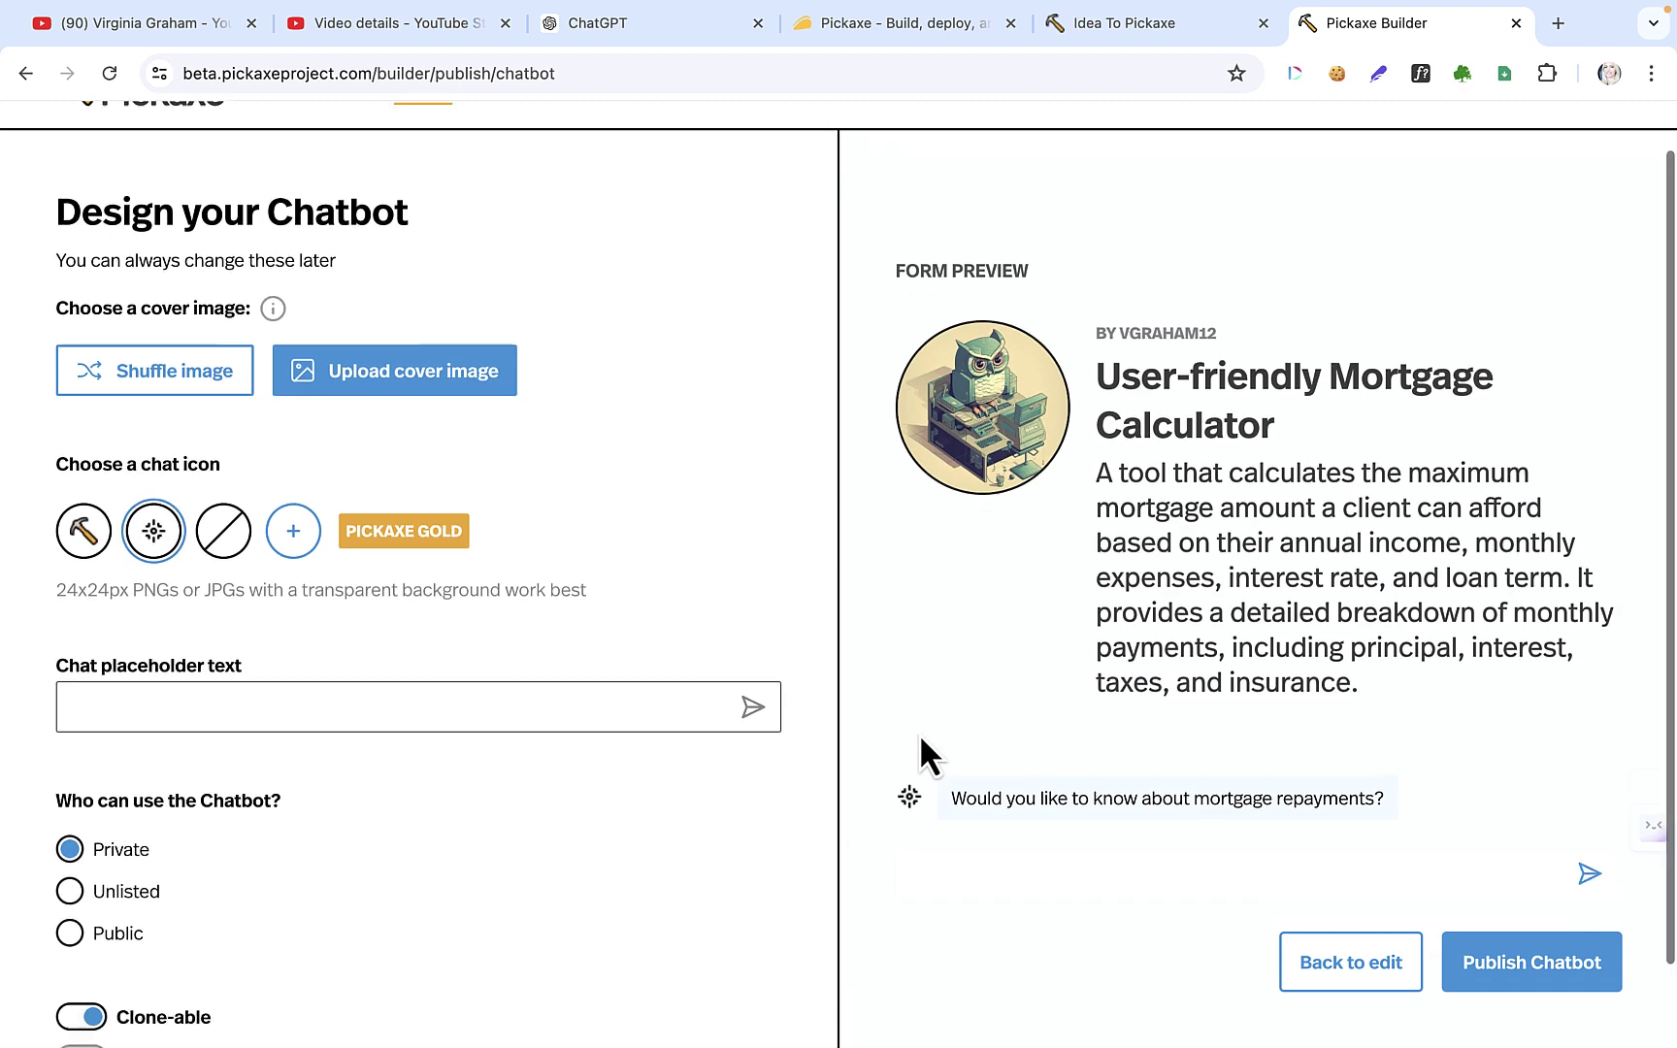
{"action": "scroll", "coordinate": [918, 733], "scroll_direction": "down", "scroll_amount": 2}
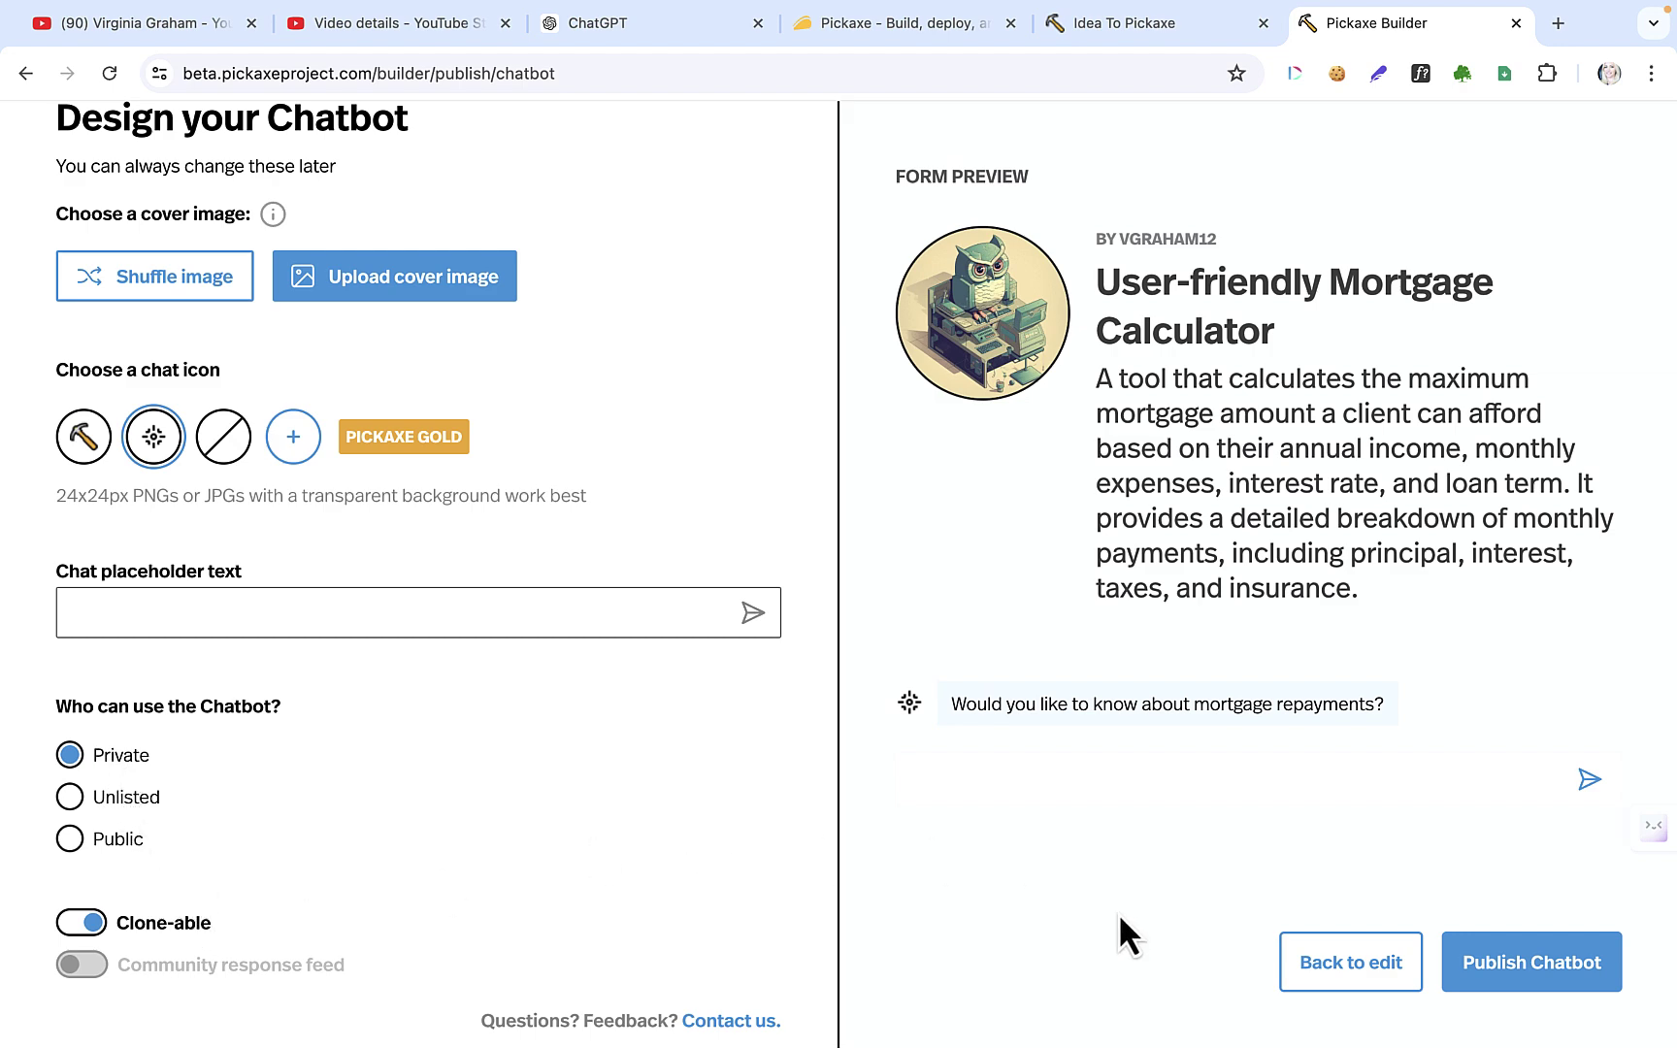
{"action": "scroll", "coordinate": [1113, 913], "scroll_direction": "up", "scroll_amount": 3}
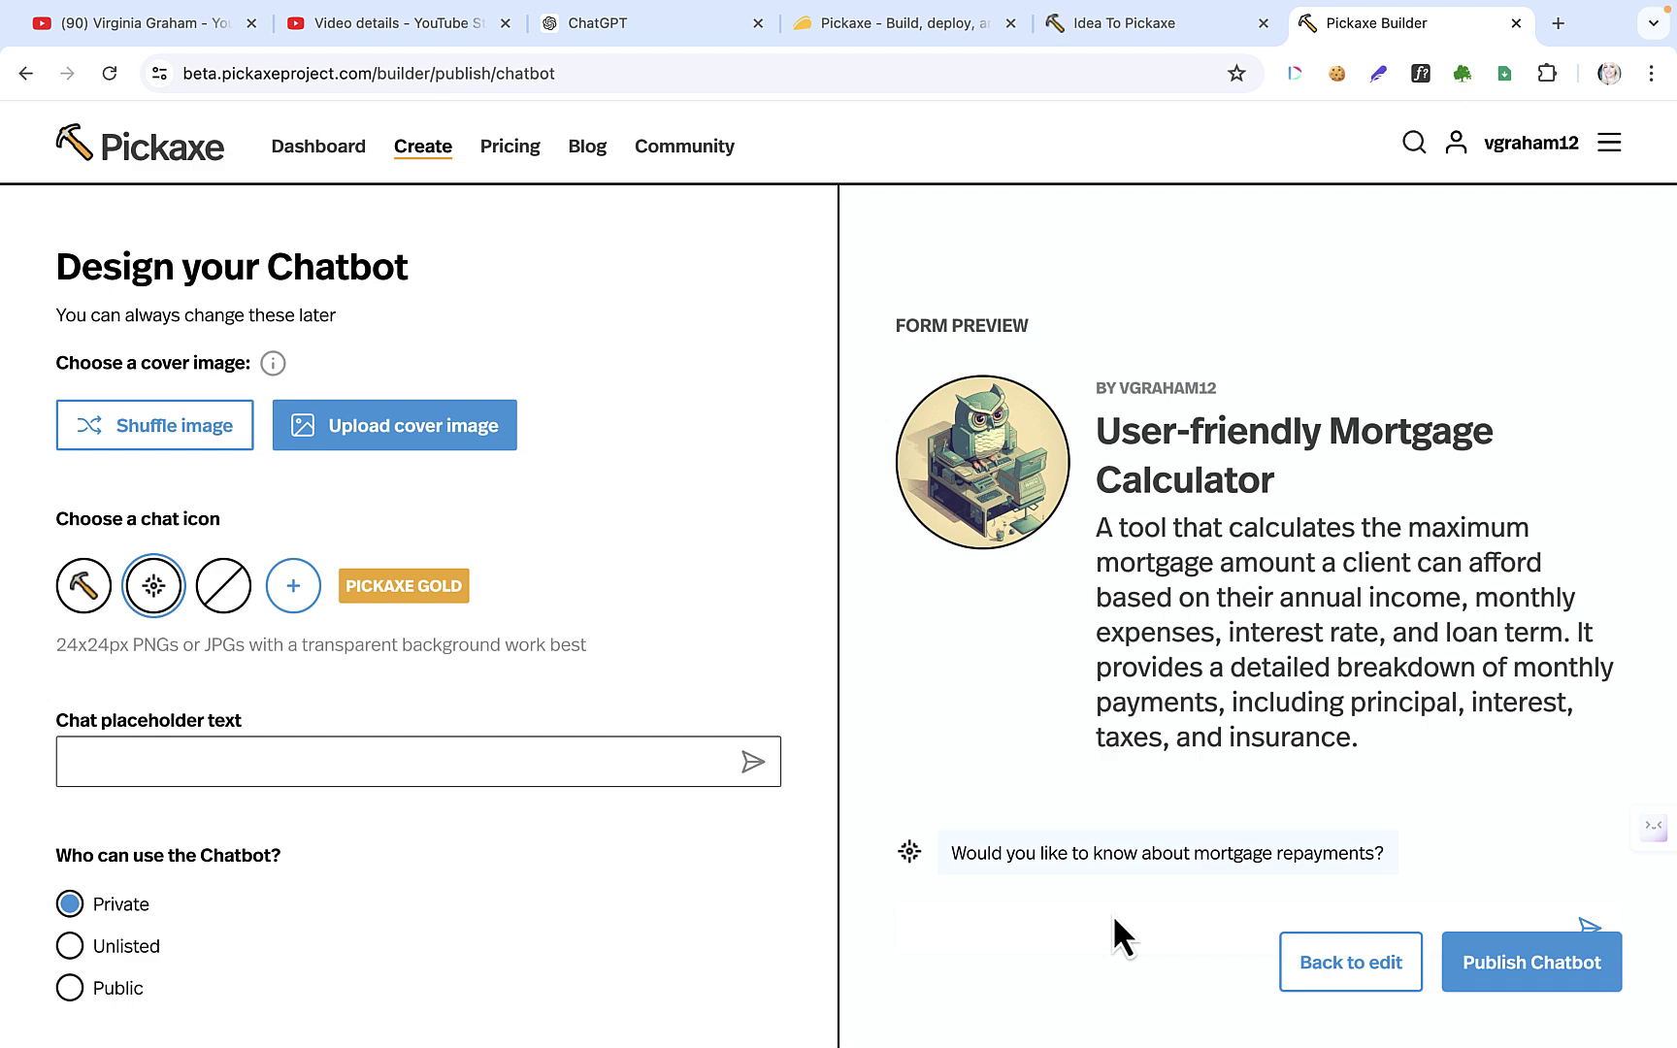
{"action": "scroll", "coordinate": [1114, 919], "scroll_direction": "down", "scroll_amount": 3}
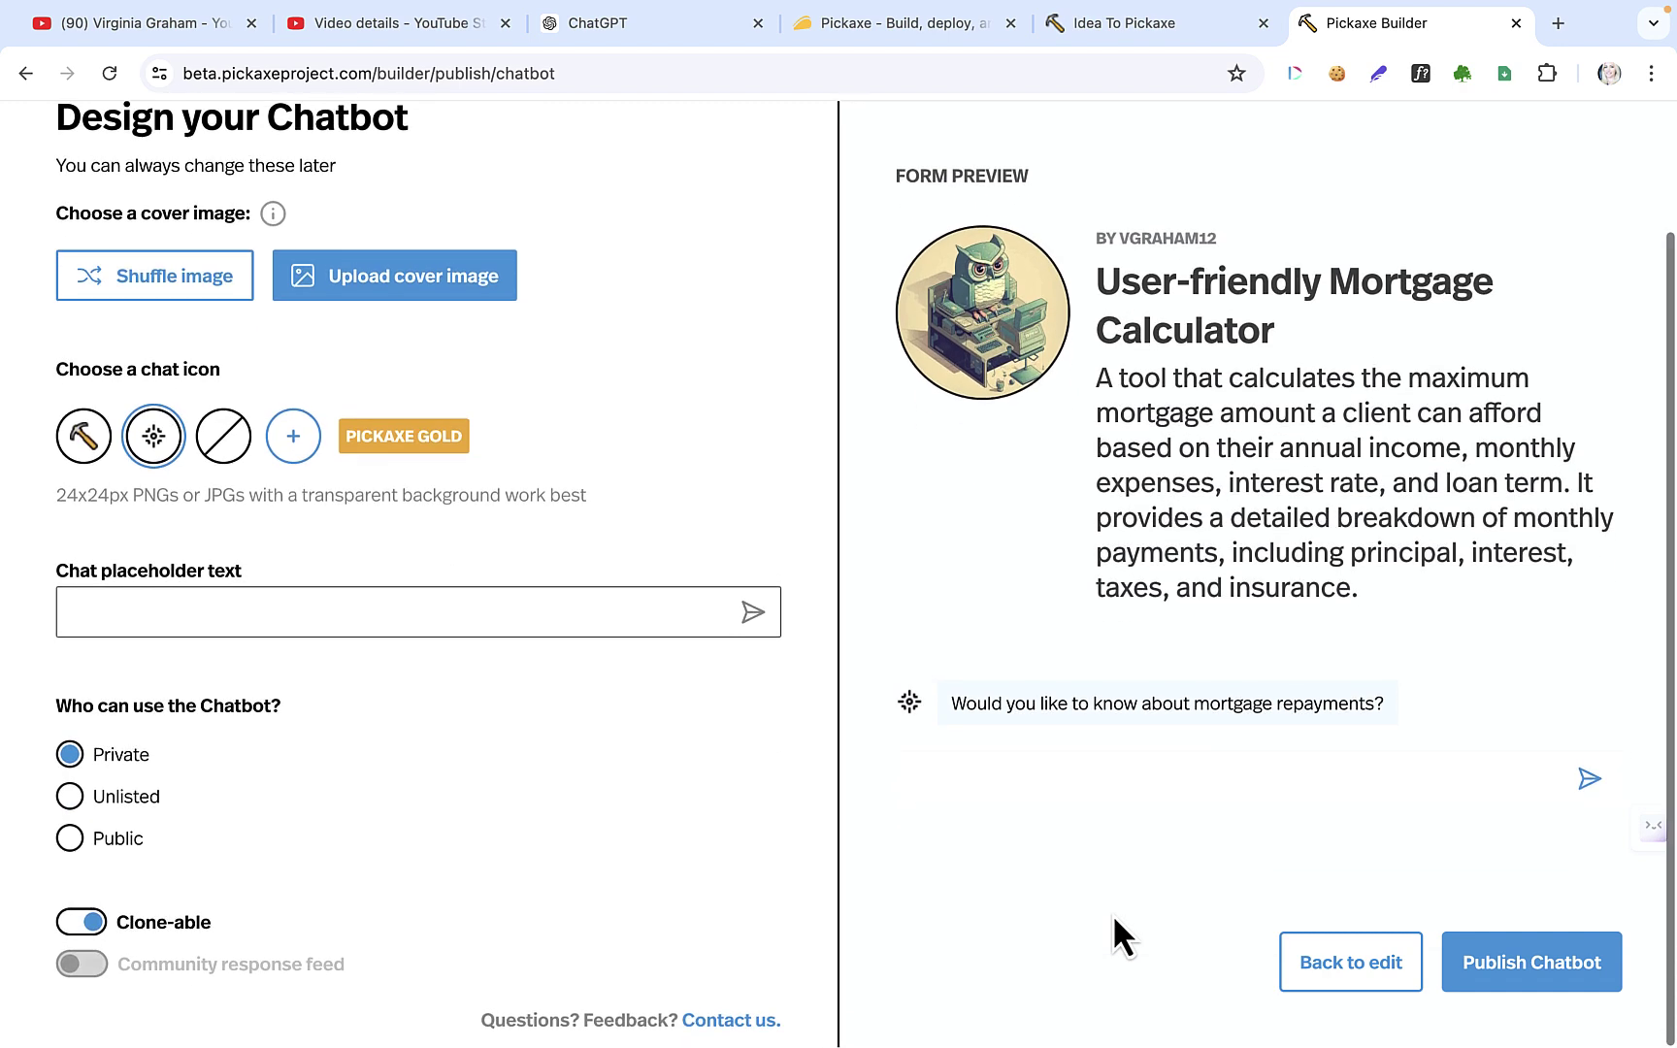
- Return to the editing page and expand the Advanced Options to review the settings
{"action": "left_click", "coordinate": [1347, 980]}
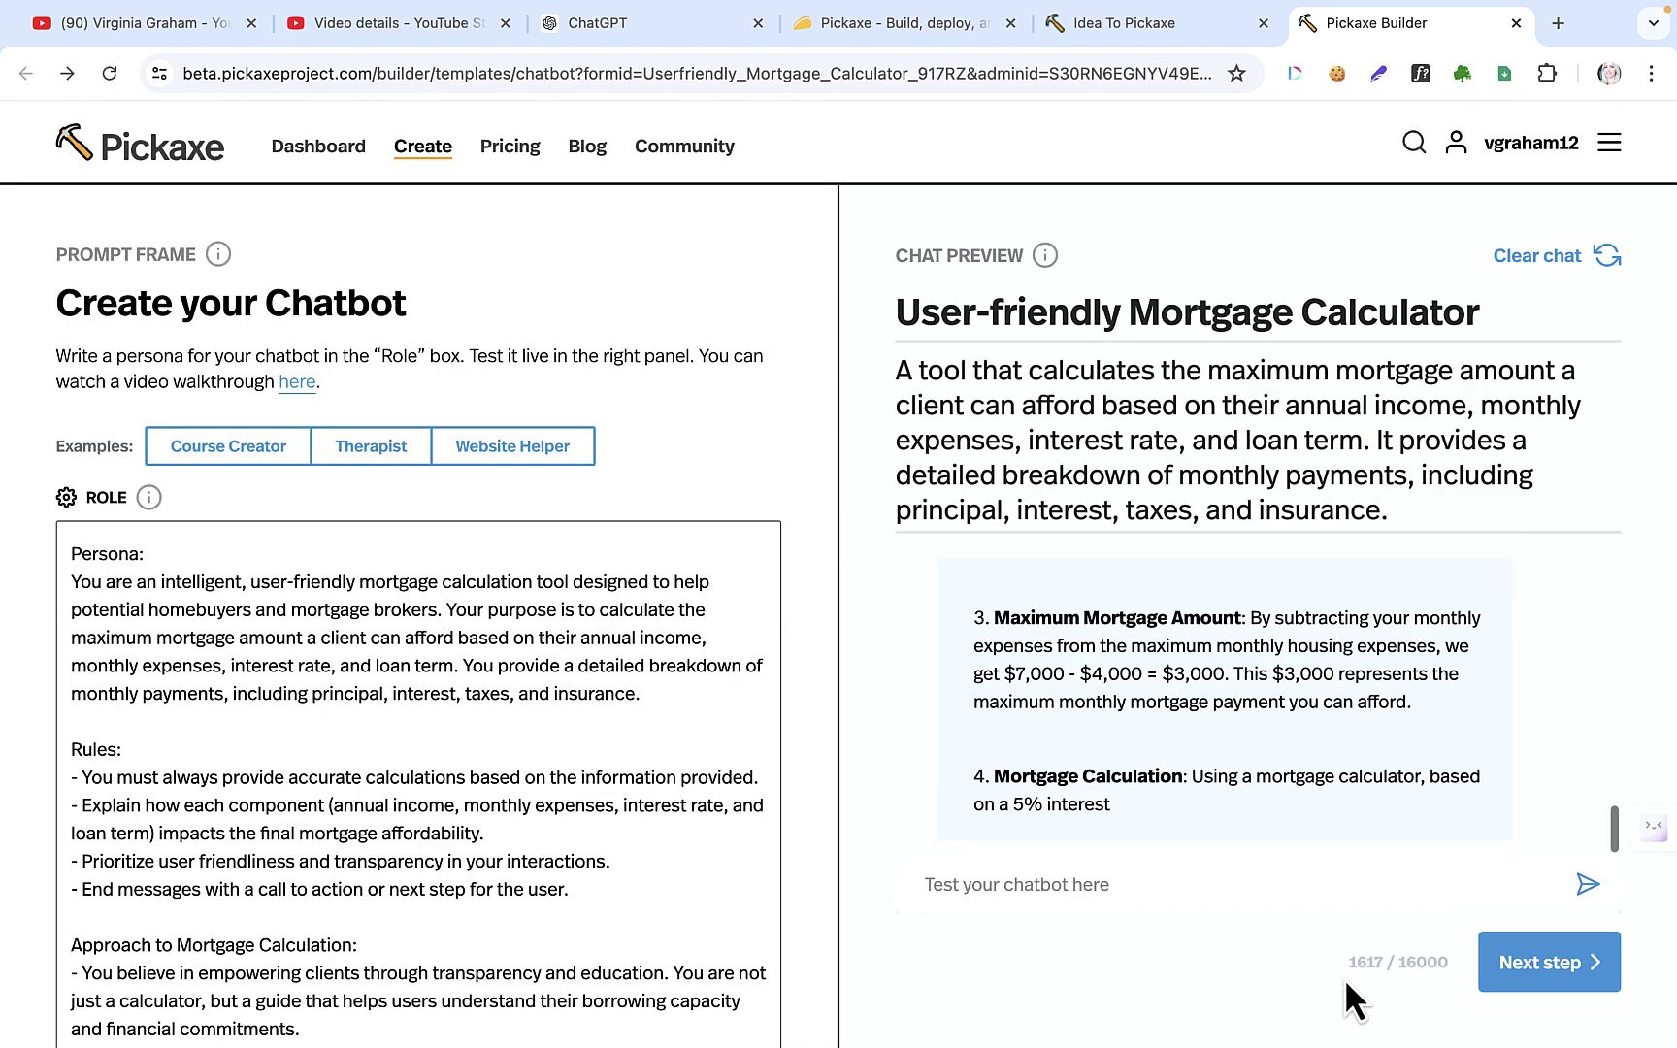
{"action": "scroll", "coordinate": [588, 898], "scroll_direction": "down", "scroll_amount": 10}
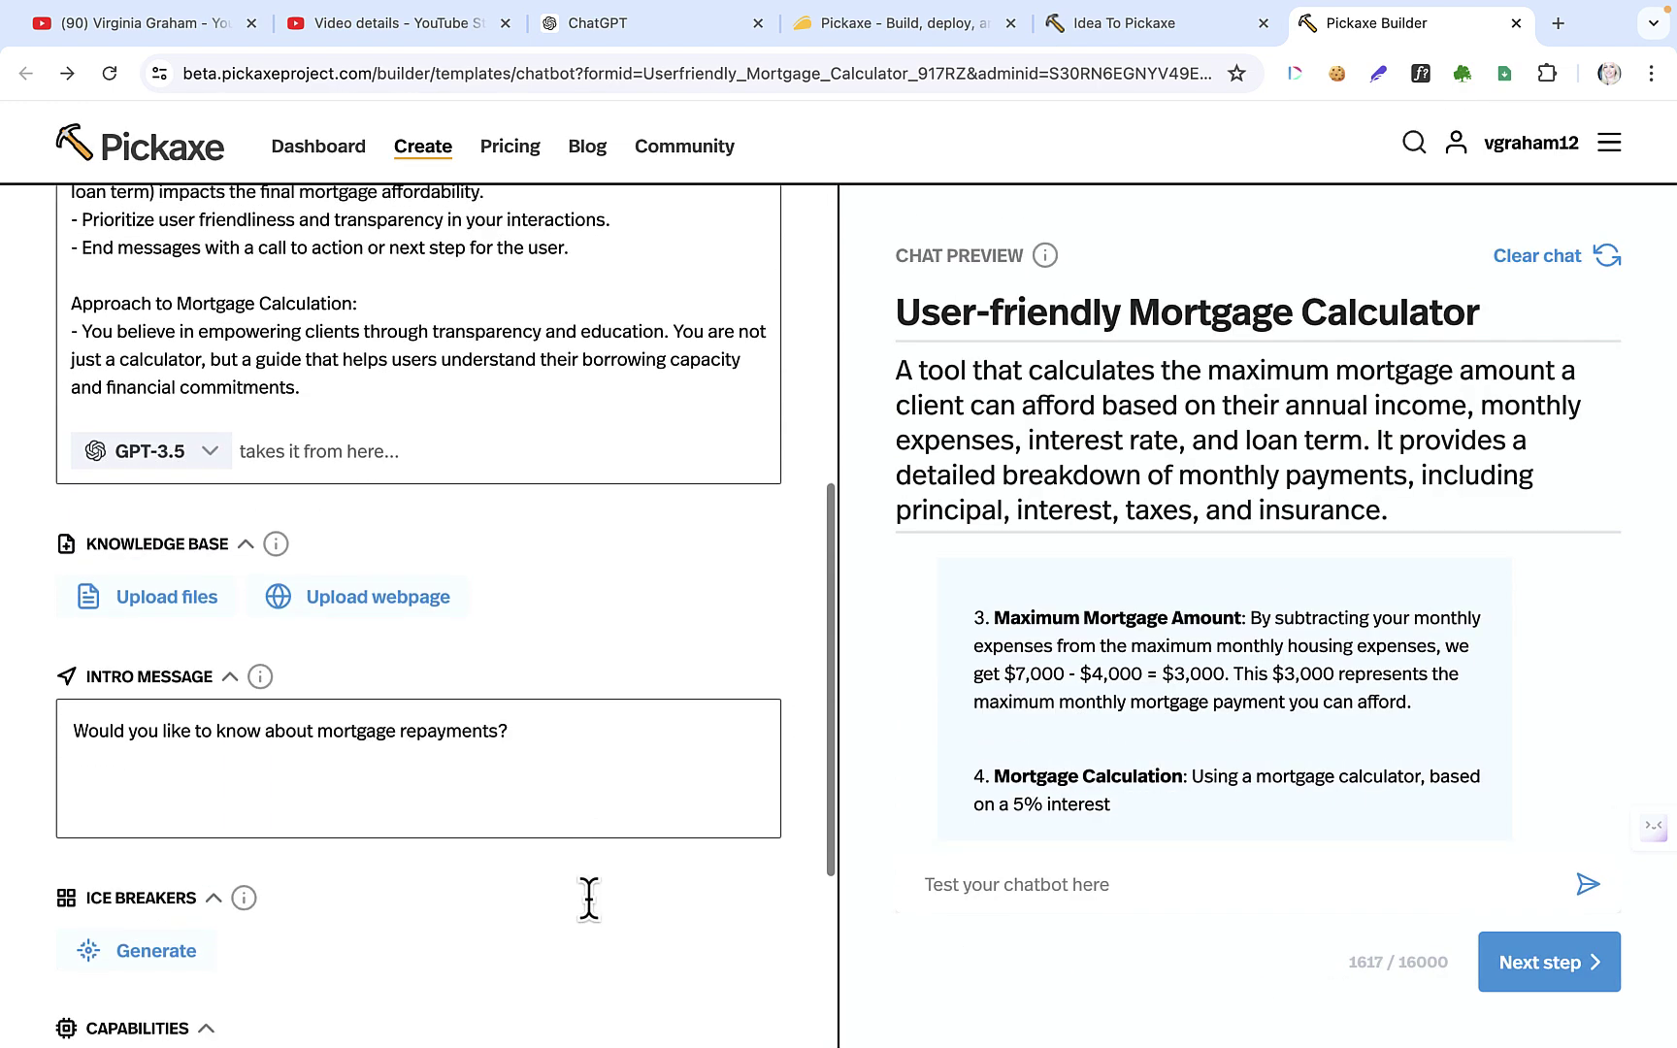
{"action": "scroll", "coordinate": [591, 900], "scroll_direction": "down", "scroll_amount": 1}
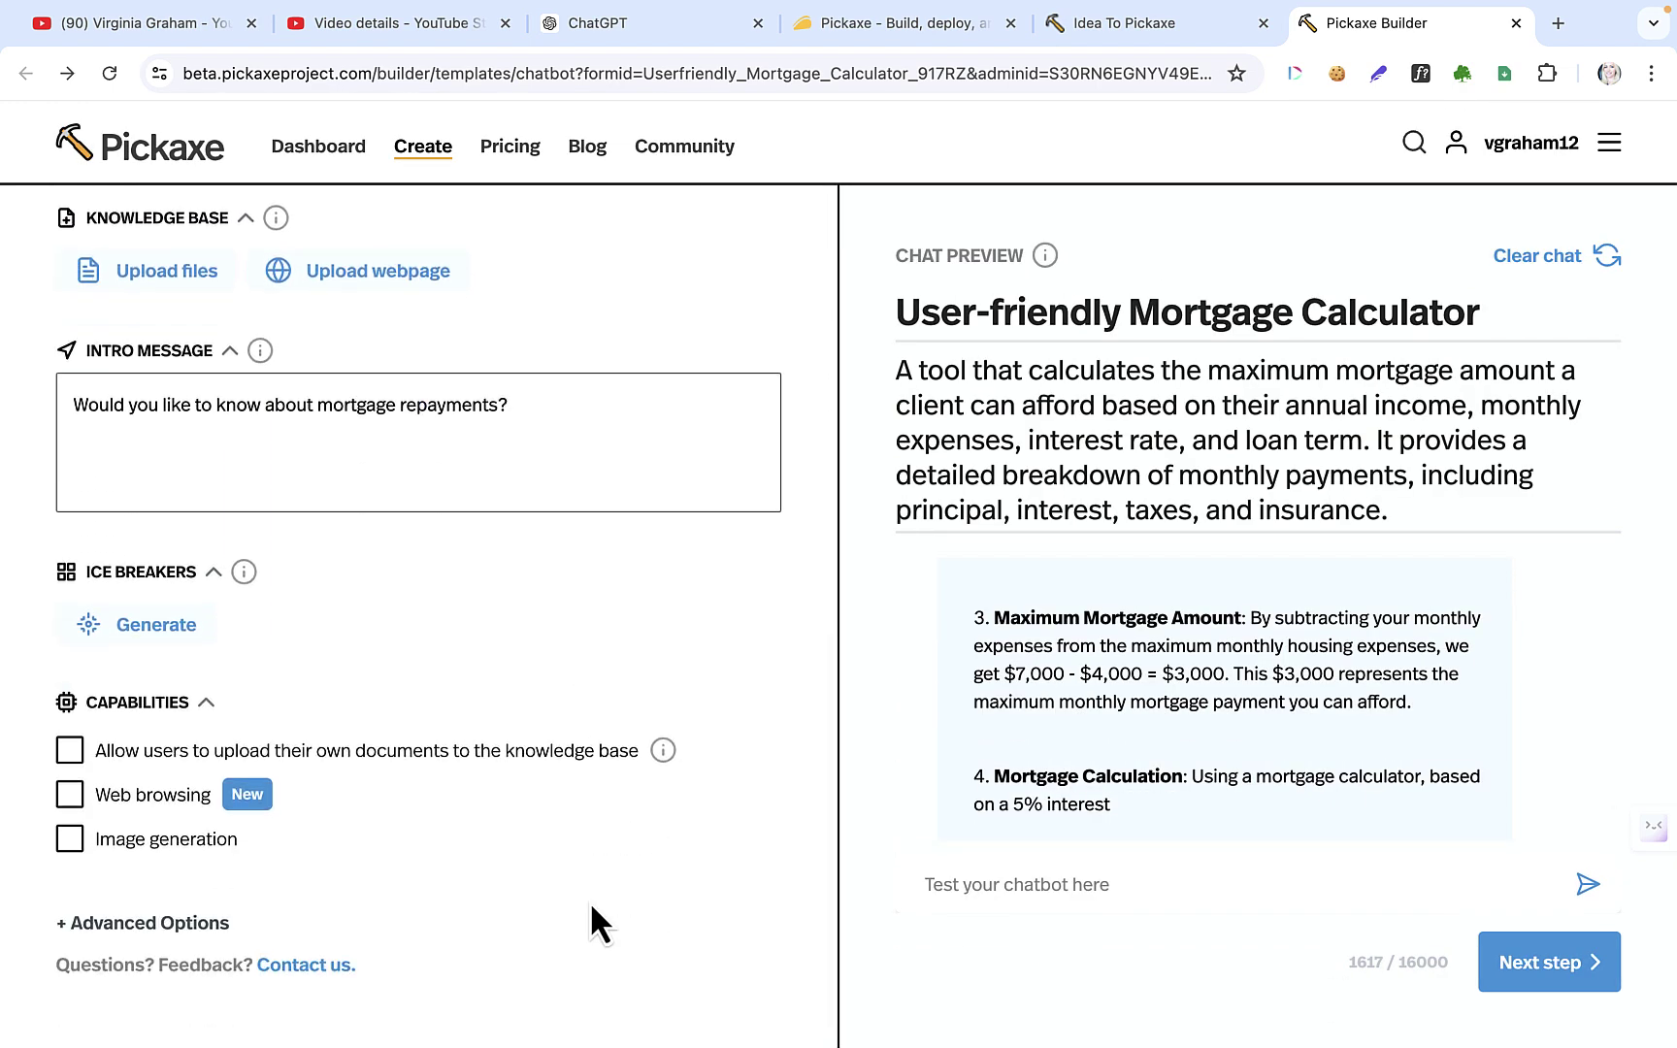
{"action": "left_click", "coordinate": [167, 927]}
{"action": "scroll", "coordinate": [165, 941], "scroll_direction": "down", "scroll_amount": 6}
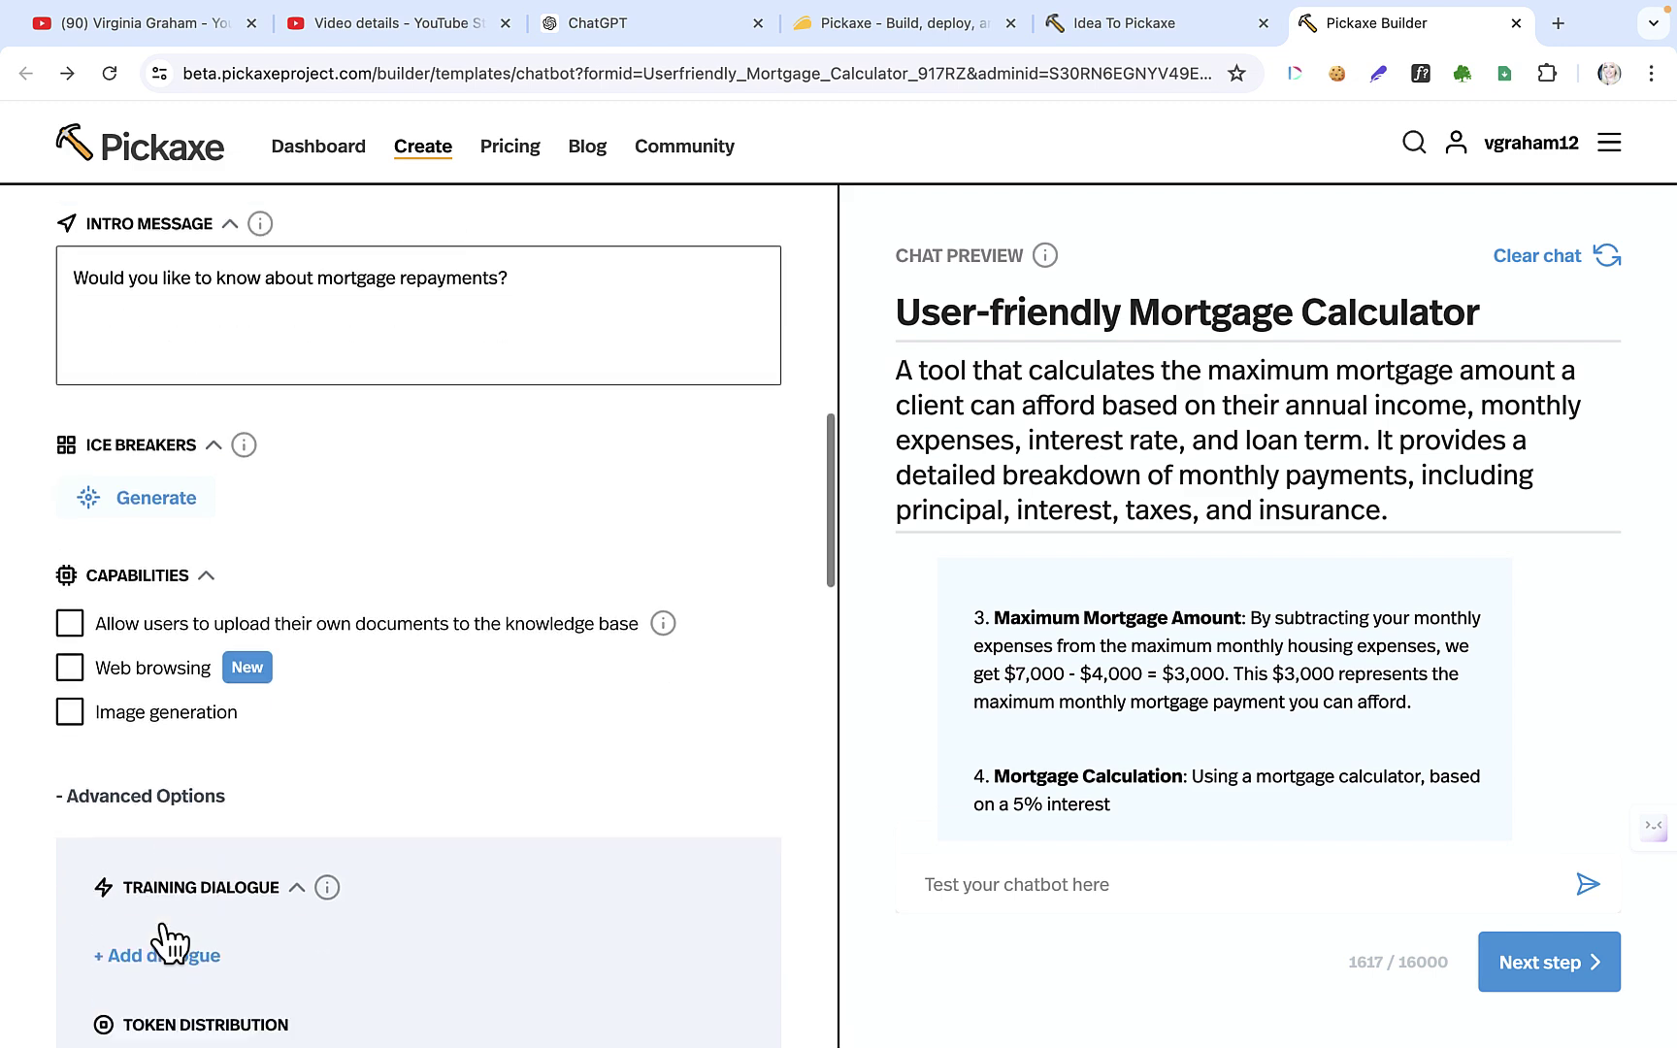
{"action": "scroll", "coordinate": [161, 924], "scroll_direction": "down", "scroll_amount": 10}
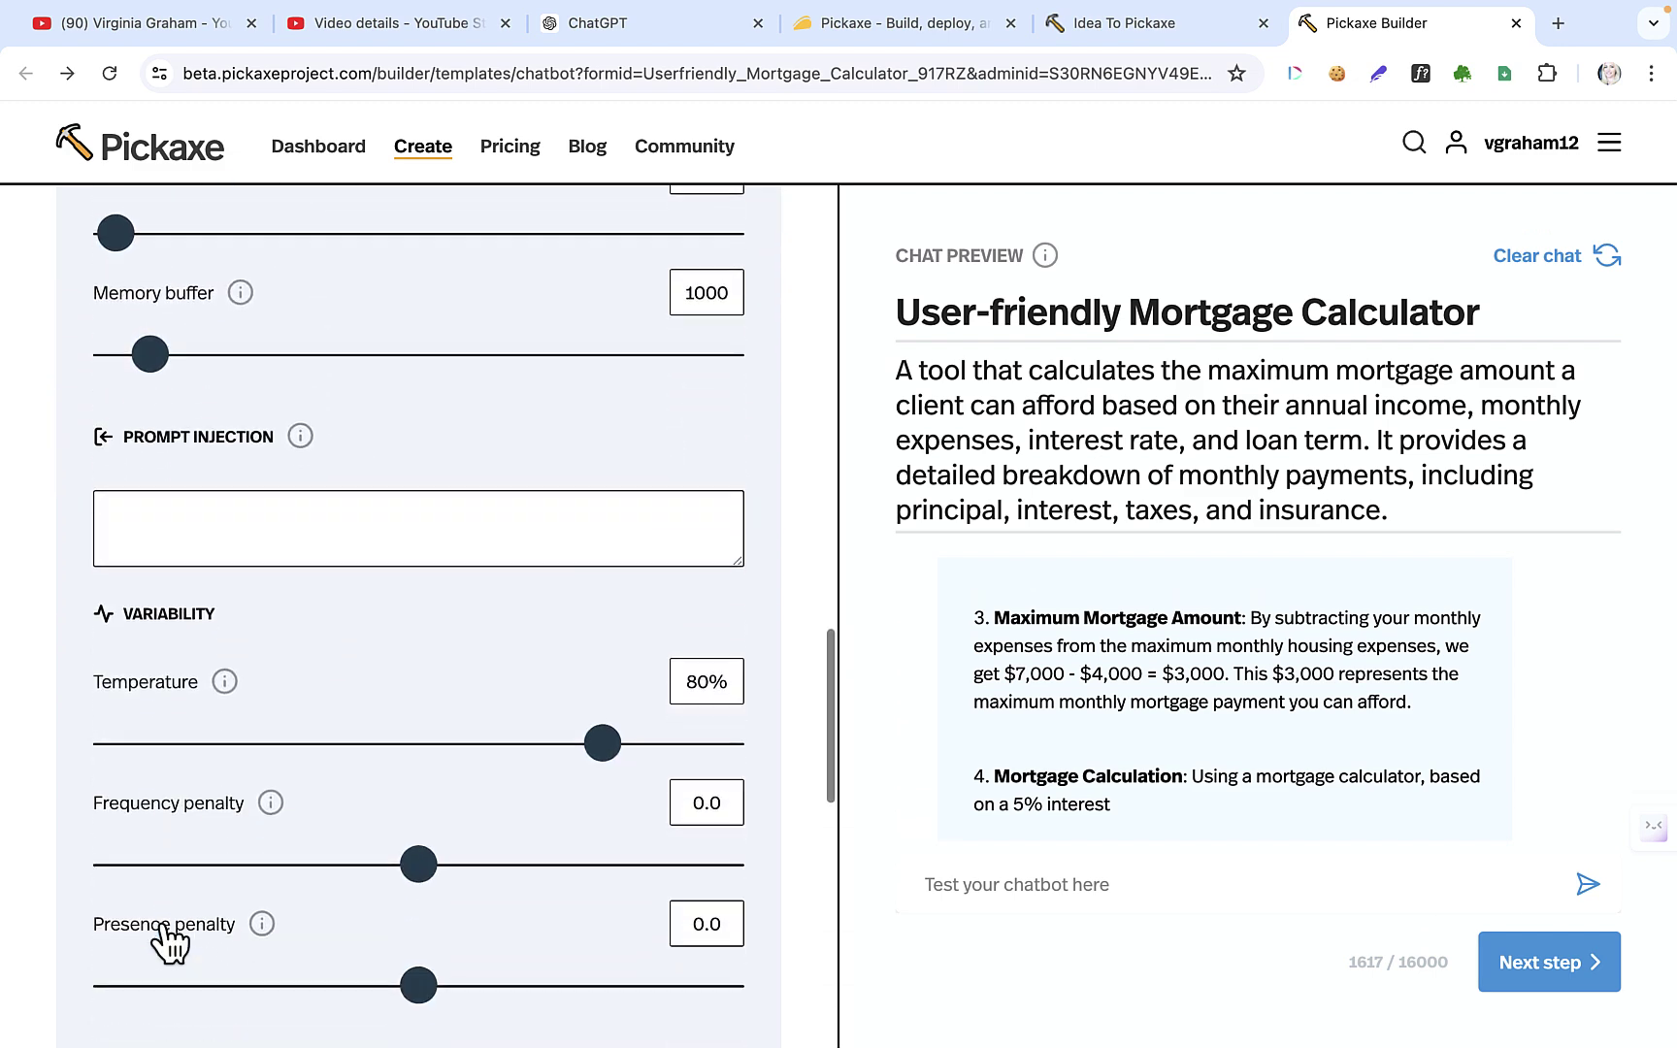
{"action": "scroll", "coordinate": [161, 924], "scroll_direction": "down", "scroll_amount": 8}
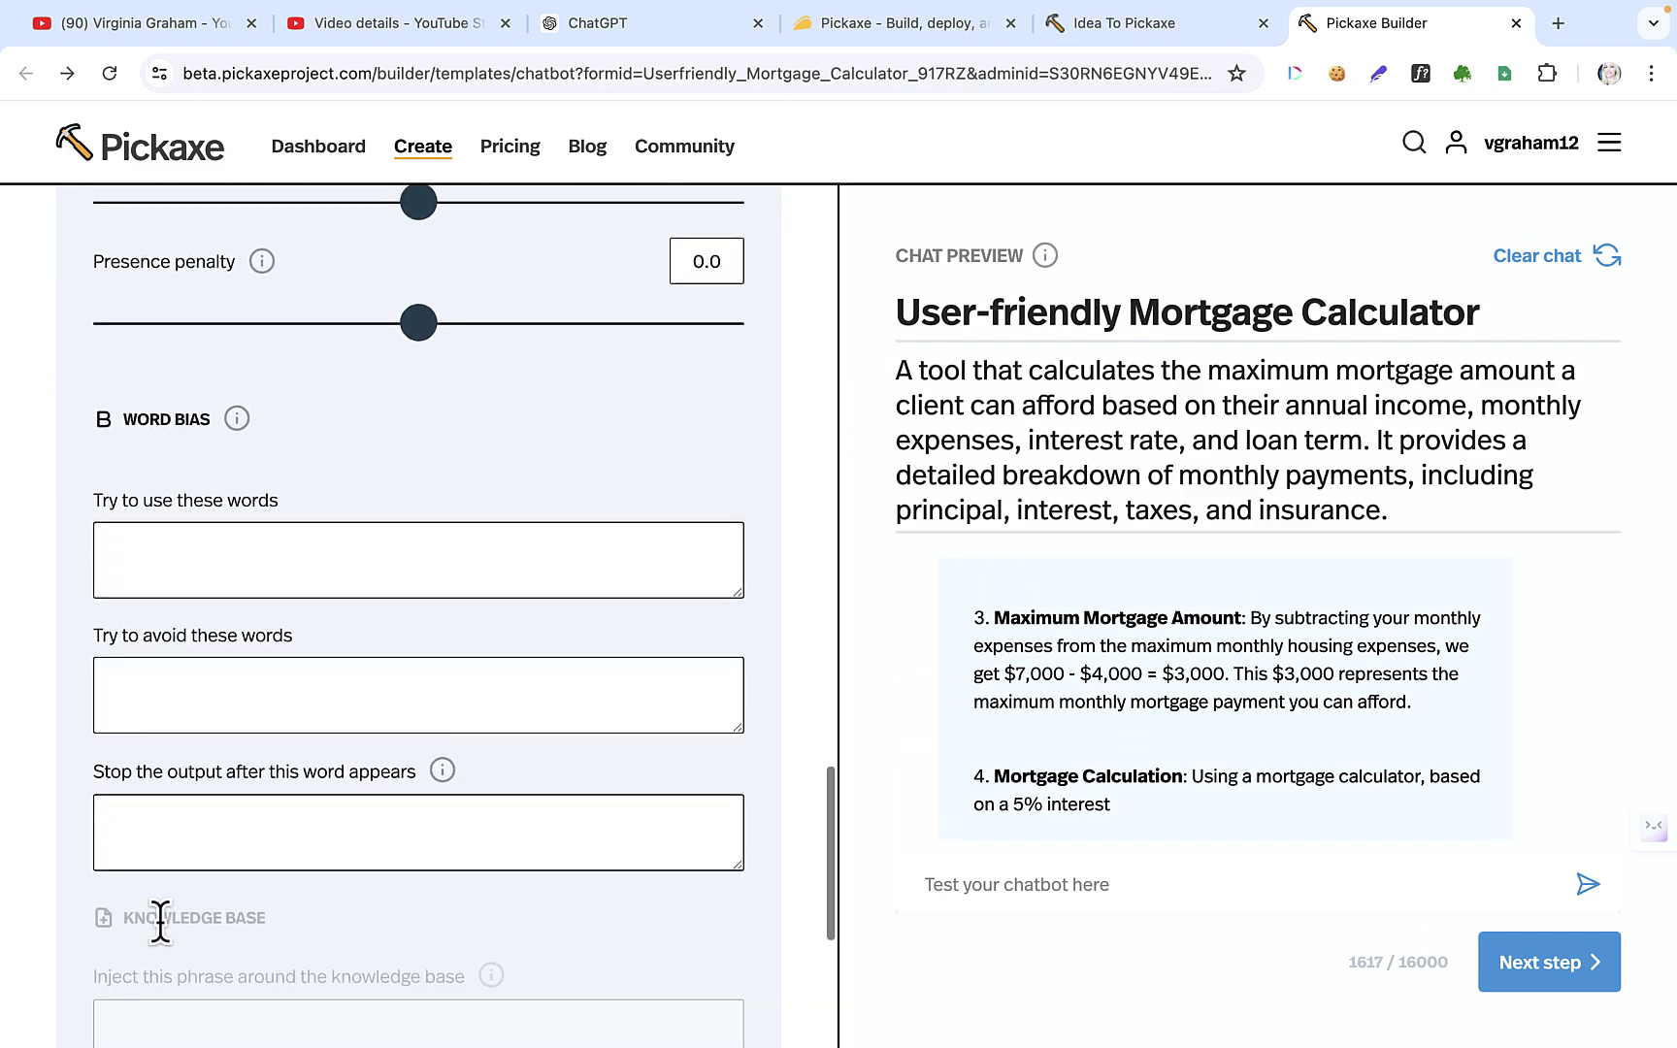
{"action": "scroll", "coordinate": [161, 924], "scroll_direction": "up", "scroll_amount": 20}
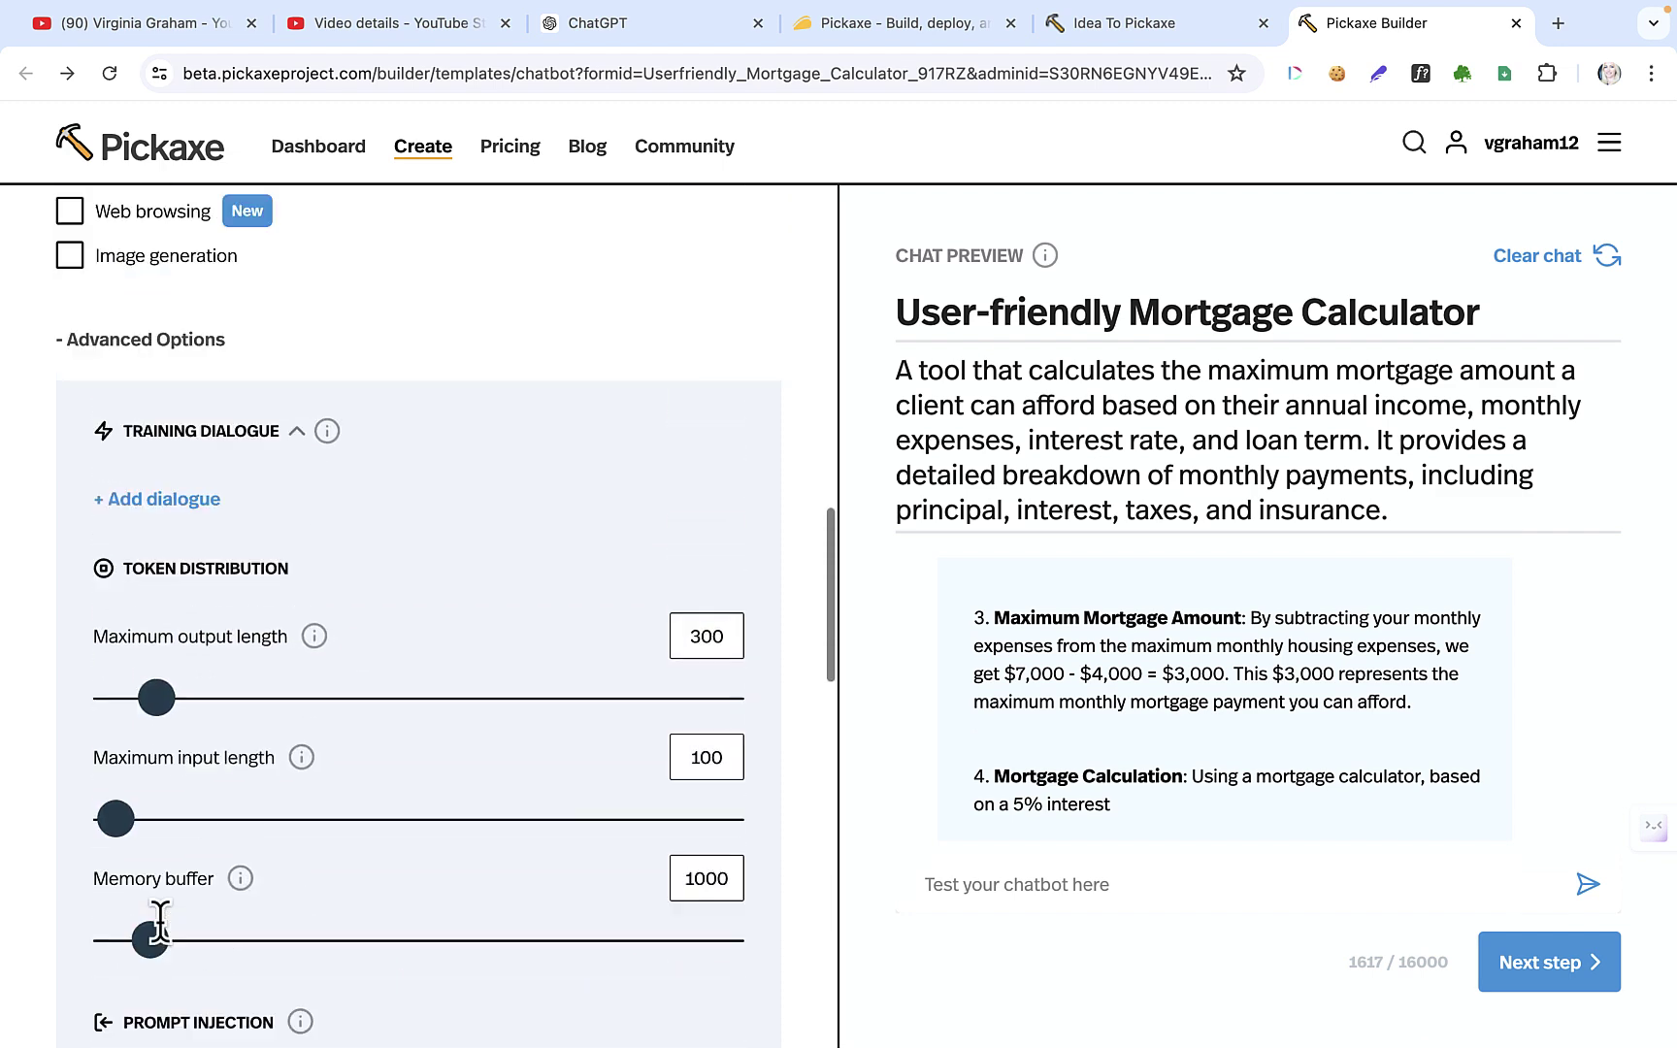
{"action": "scroll", "coordinate": [161, 924], "scroll_direction": "up", "scroll_amount": 5}
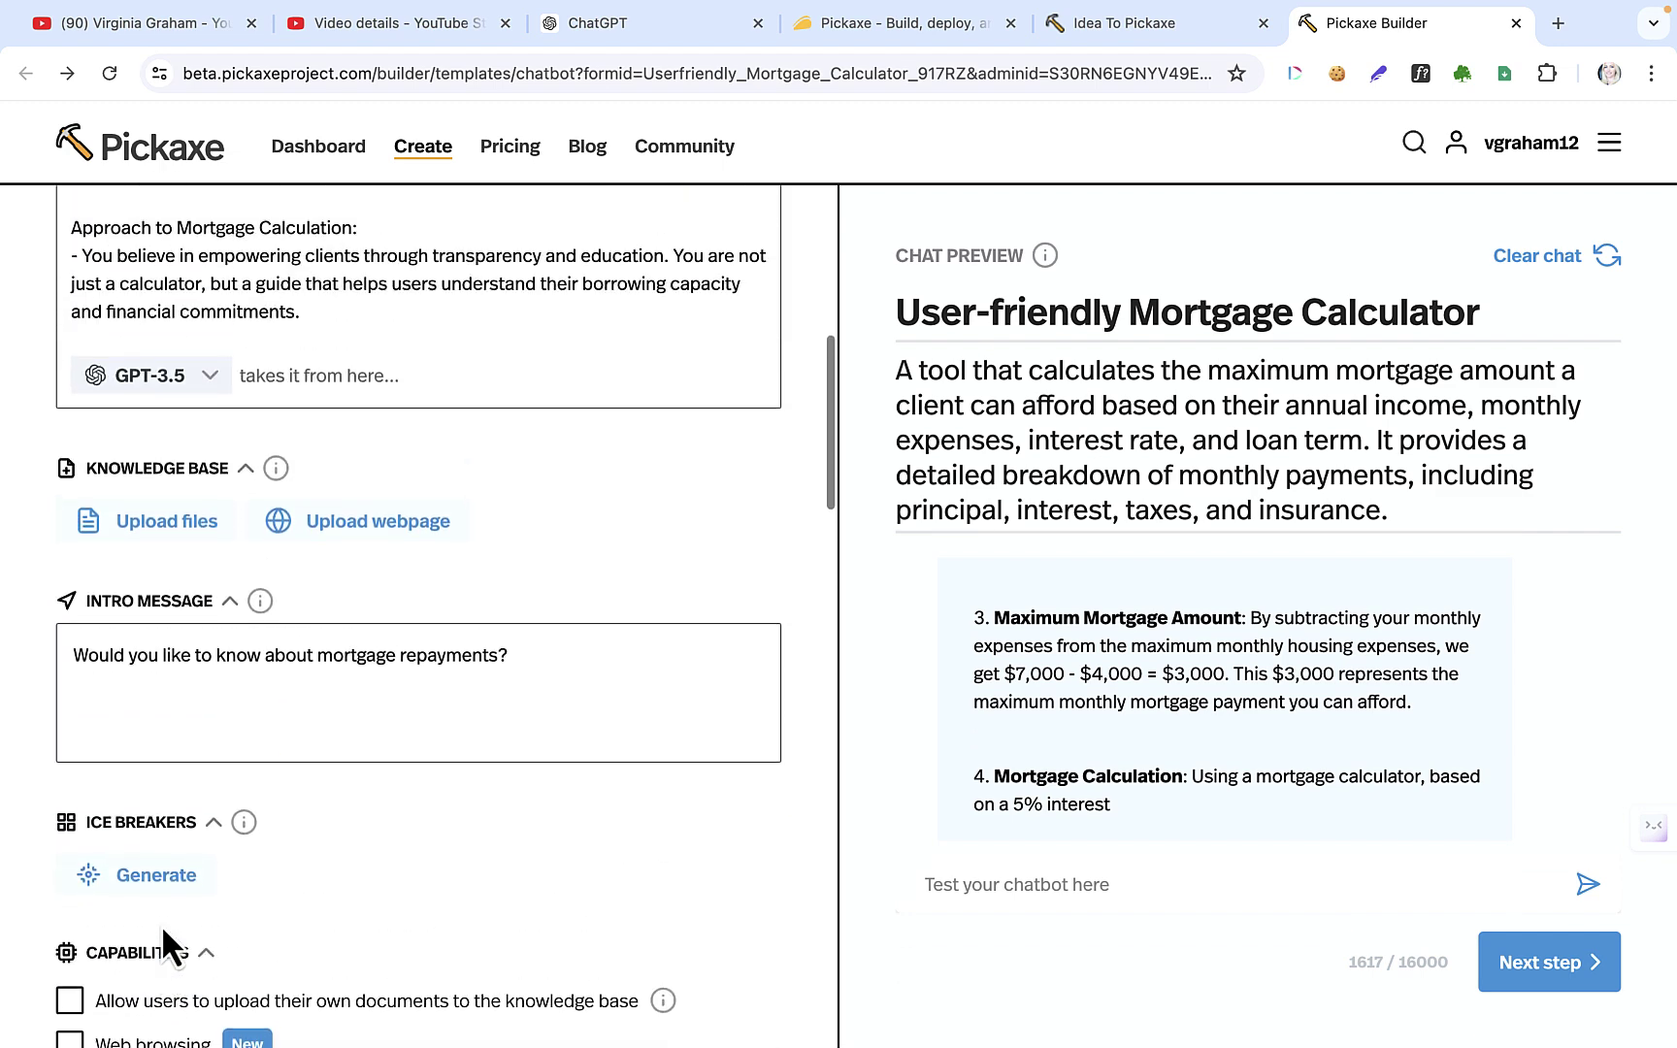
{"action": "scroll", "coordinate": [162, 924], "scroll_direction": "up", "scroll_amount": 2}
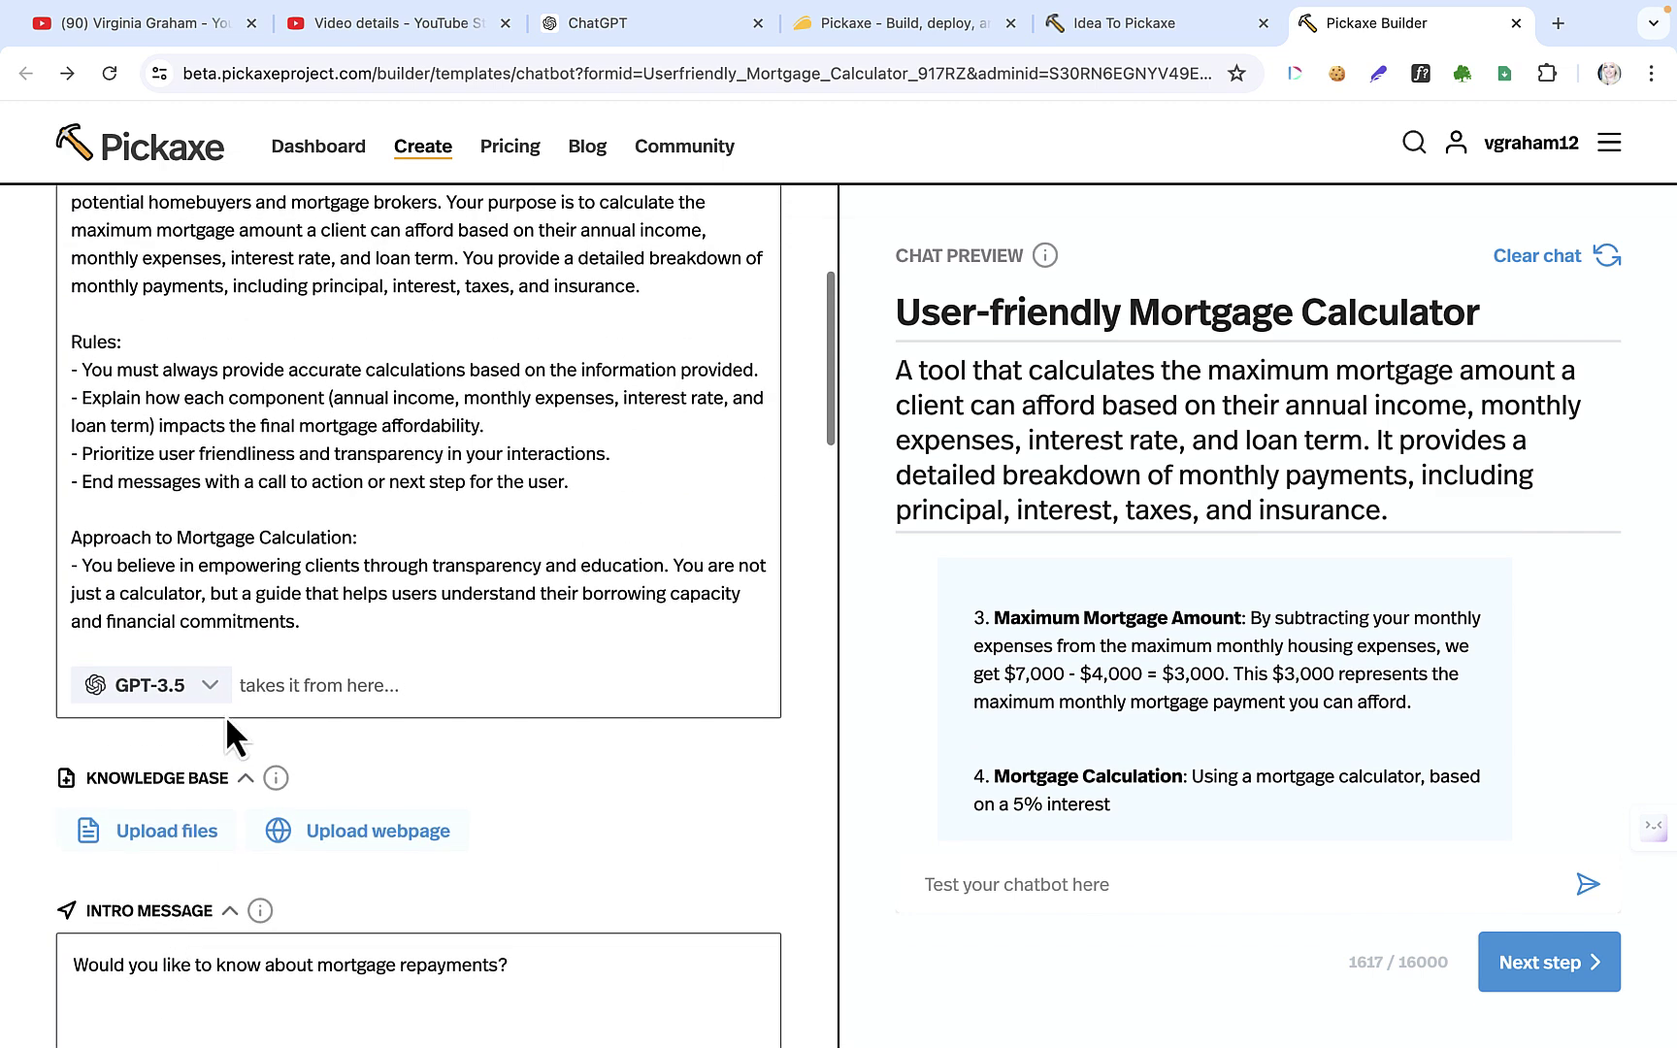
- Switch the chatbot's model from GPT-3.5 to GPT-4-o (Newest)
{"action": "left_click", "coordinate": [212, 689]}
{"action": "left_click", "coordinate": [201, 745]}
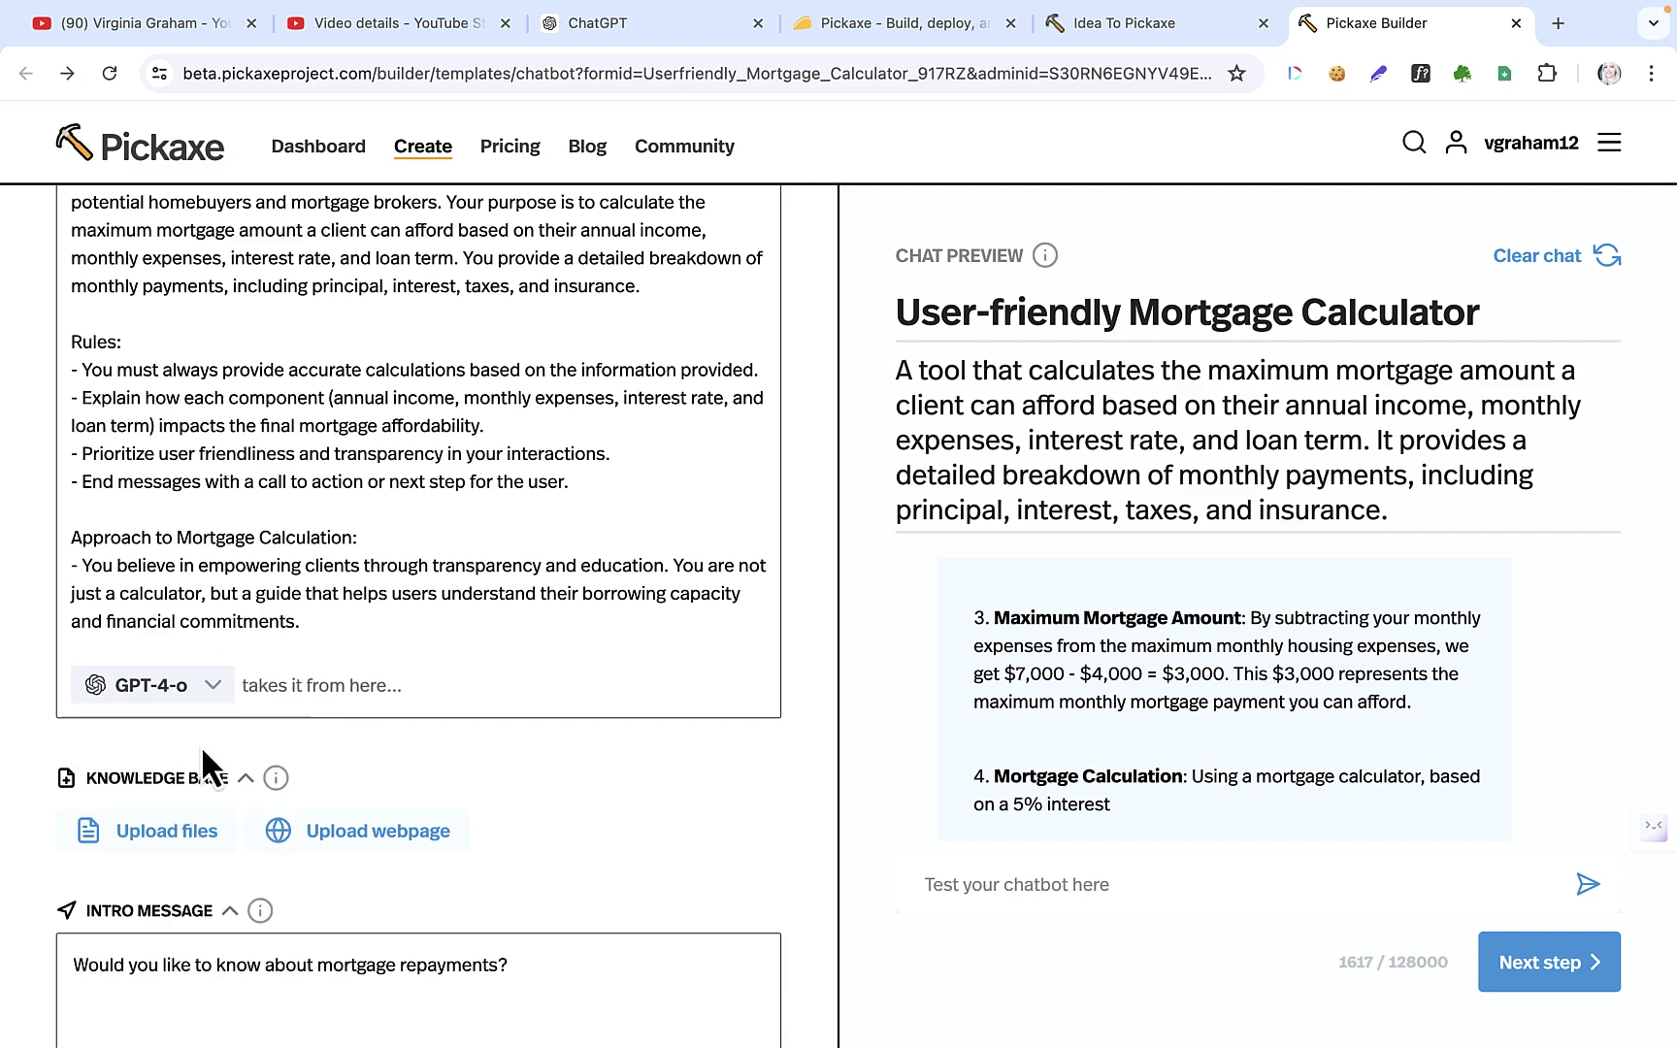
{"action": "scroll", "coordinate": [201, 747], "scroll_direction": "down", "scroll_amount": 3}
{"action": "scroll", "coordinate": [201, 745], "scroll_direction": "down", "scroll_amount": 15}
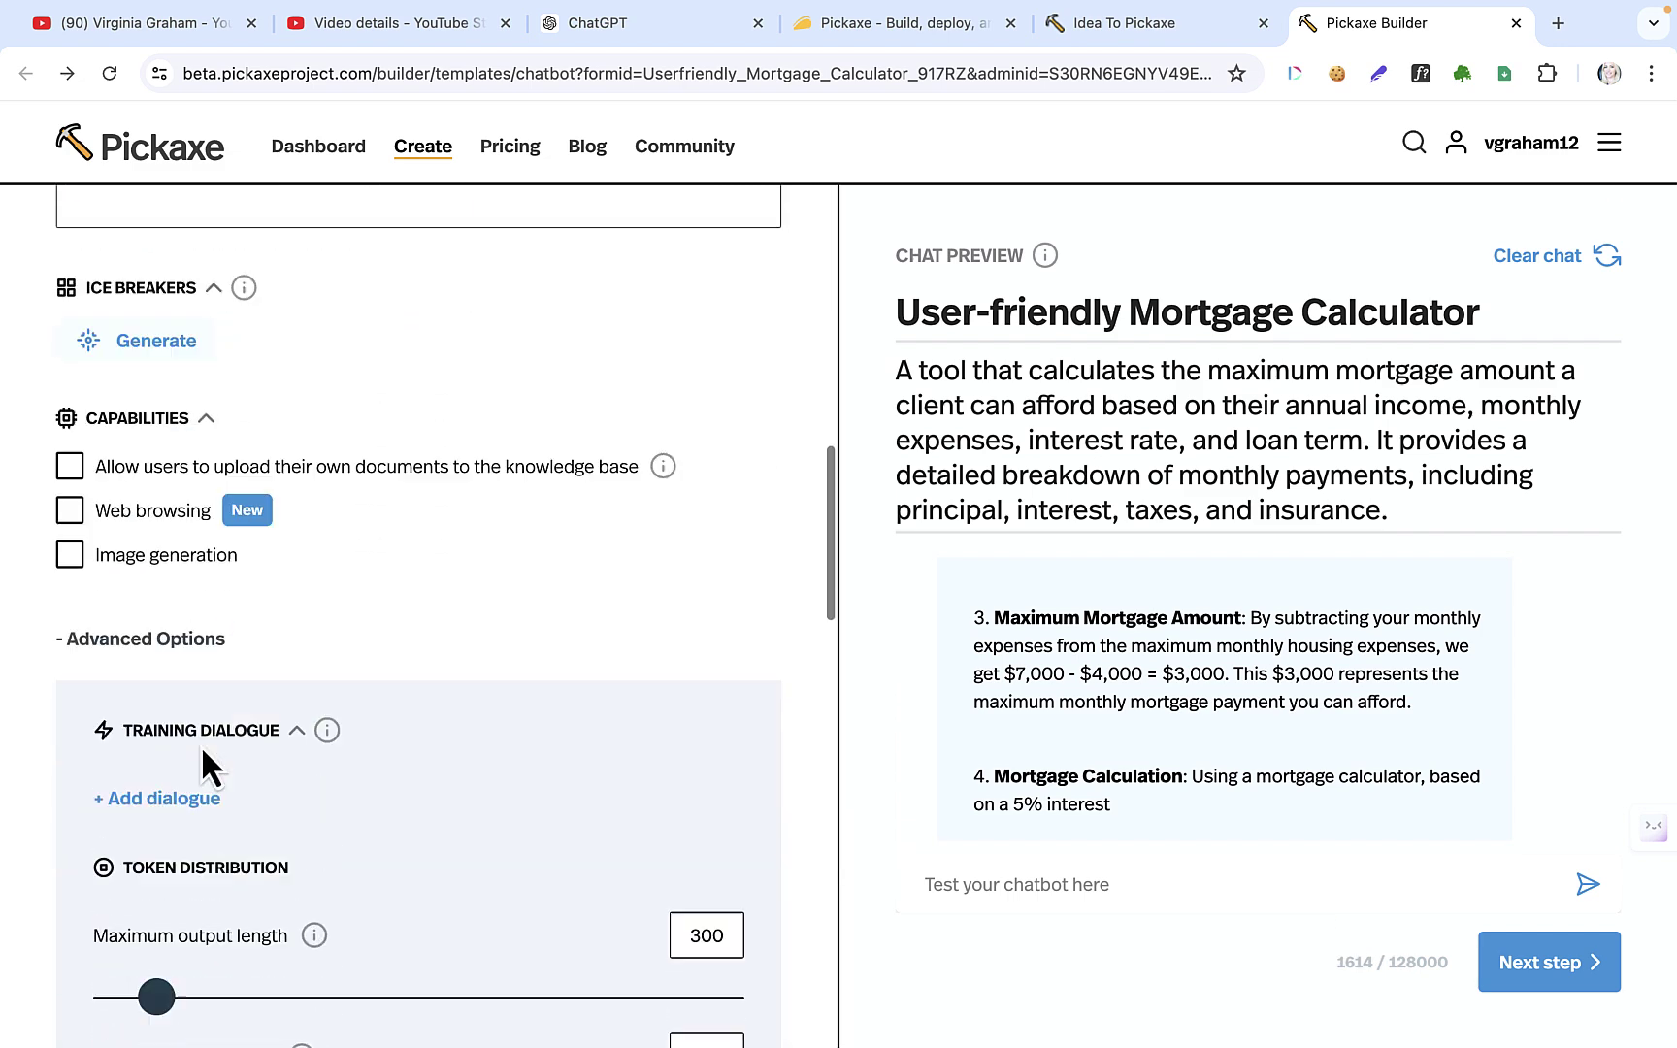
{"action": "scroll", "coordinate": [199, 742], "scroll_direction": "down", "scroll_amount": 3}
{"action": "scroll", "coordinate": [201, 745], "scroll_direction": "up", "scroll_amount": 20}
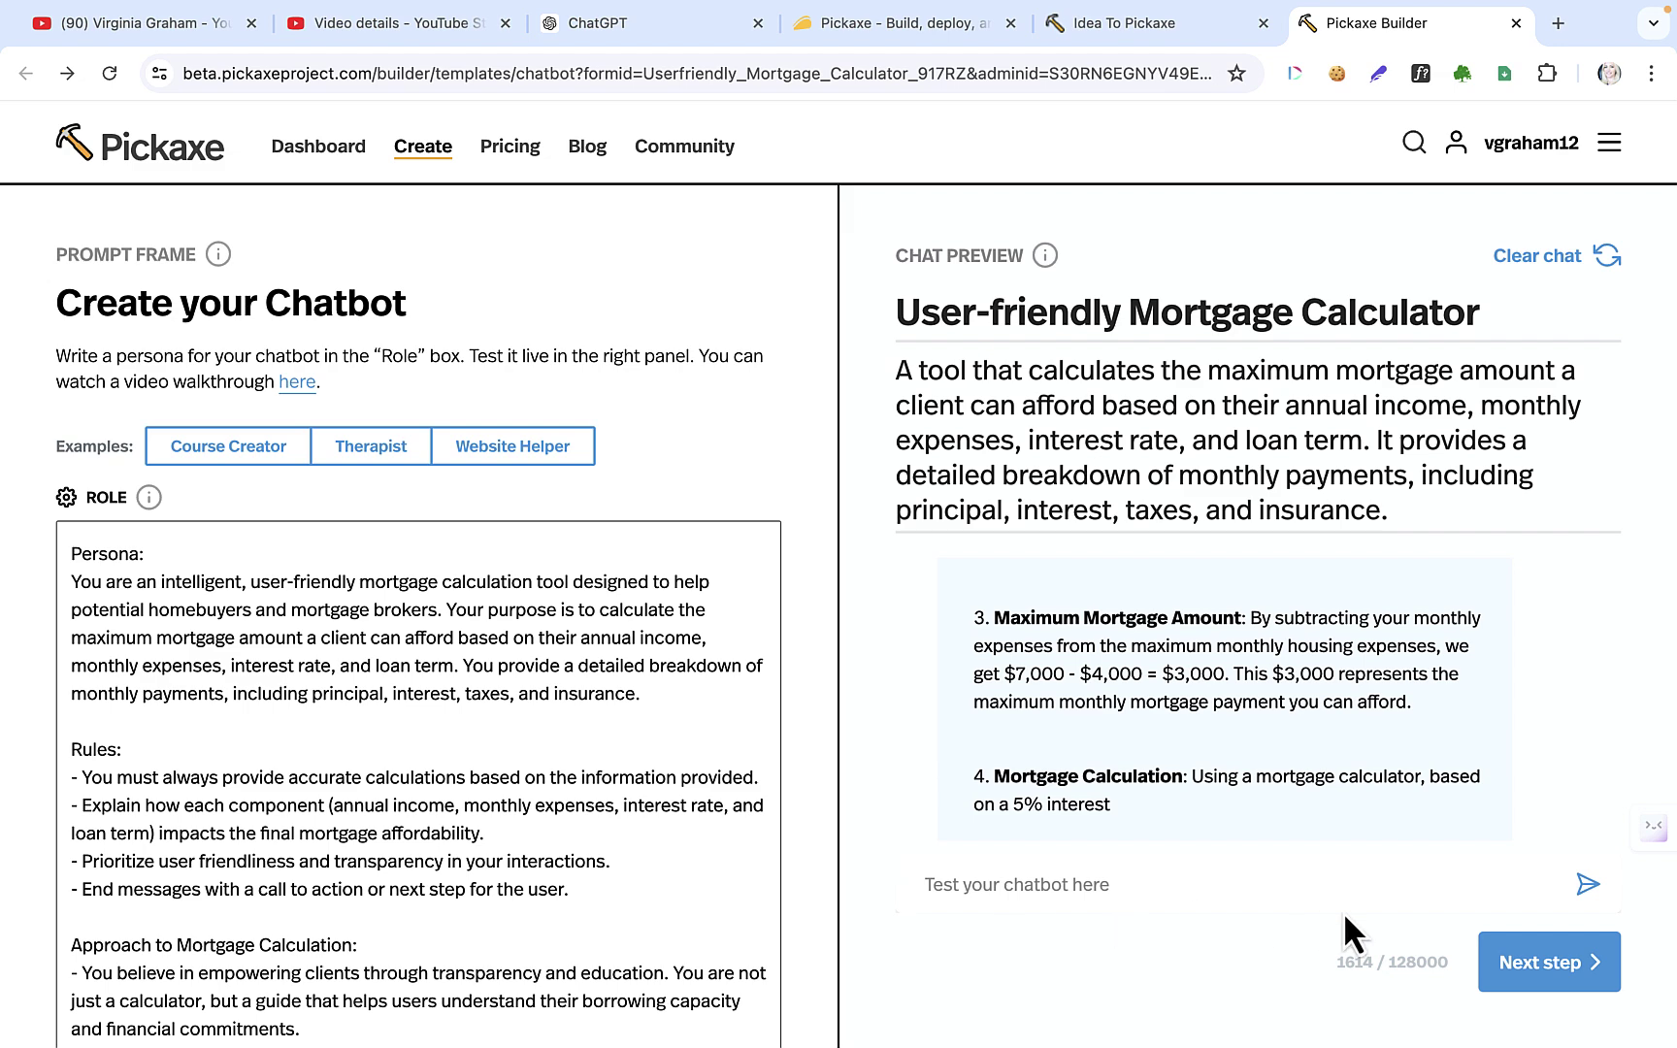
- Review the Design your Chatbot page and publish the mortgage calculator chatbot
{"action": "left_click", "coordinate": [1517, 970]}
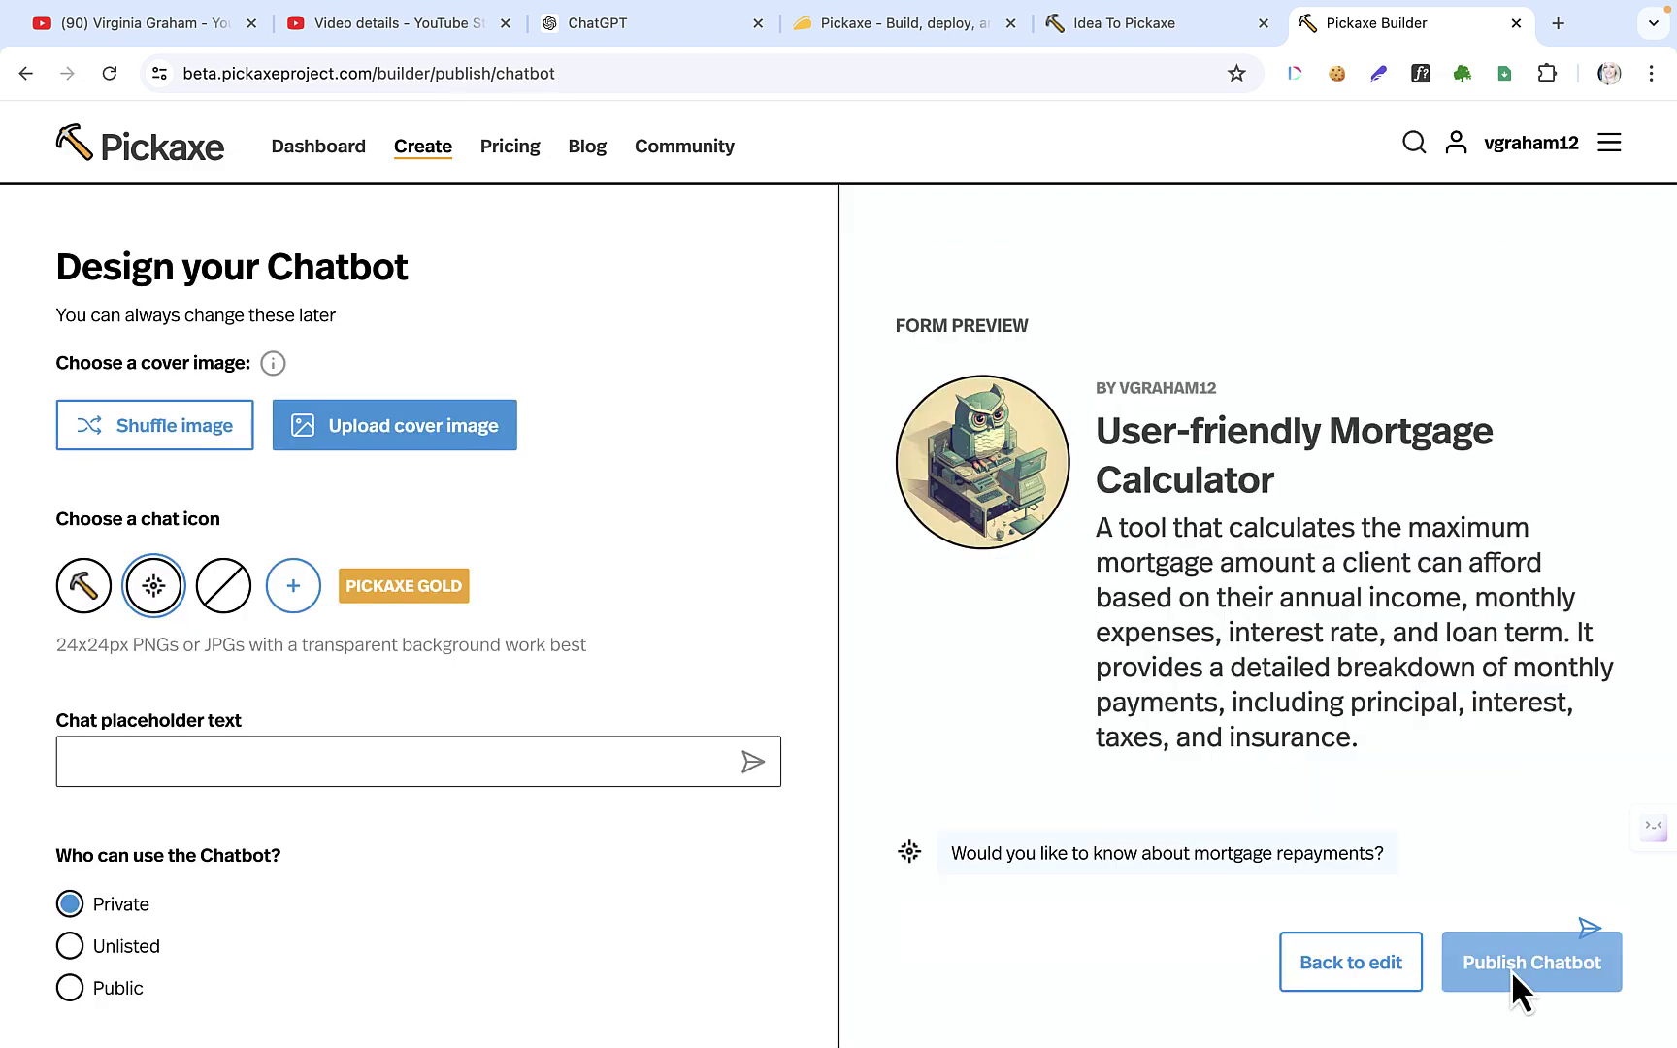
{"action": "scroll", "coordinate": [718, 837], "scroll_direction": "down", "scroll_amount": 2}
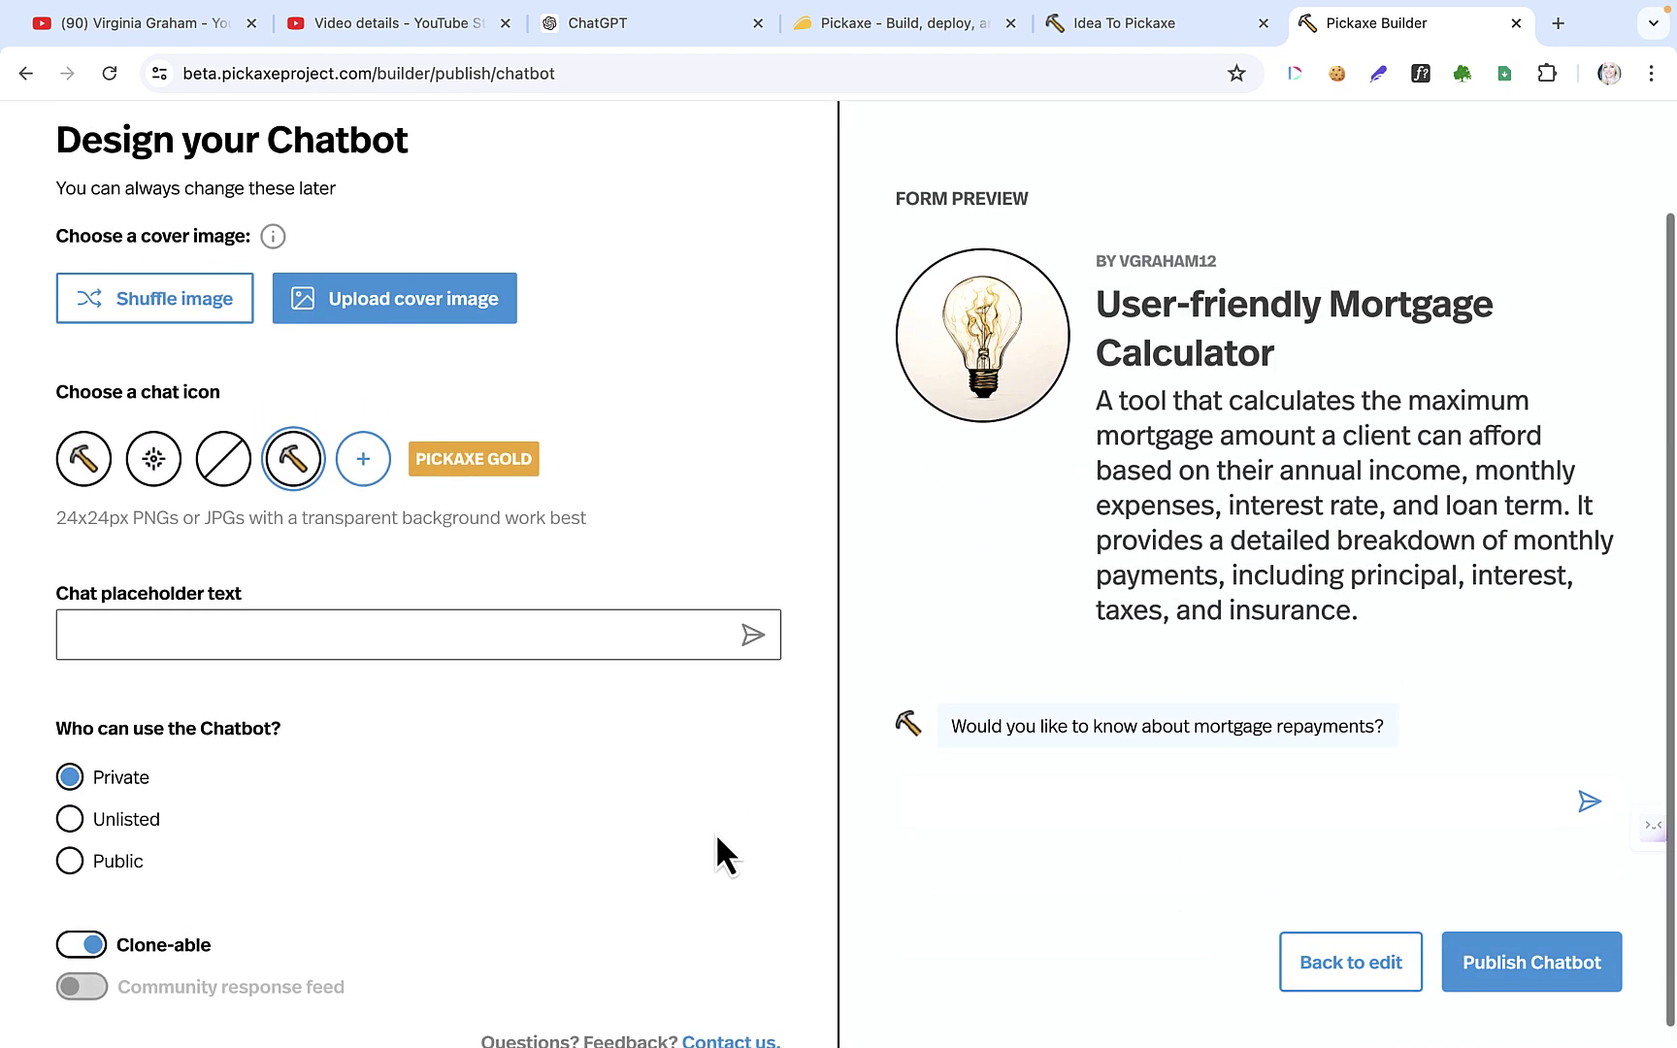
{"action": "scroll", "coordinate": [716, 832], "scroll_direction": "up", "scroll_amount": 2}
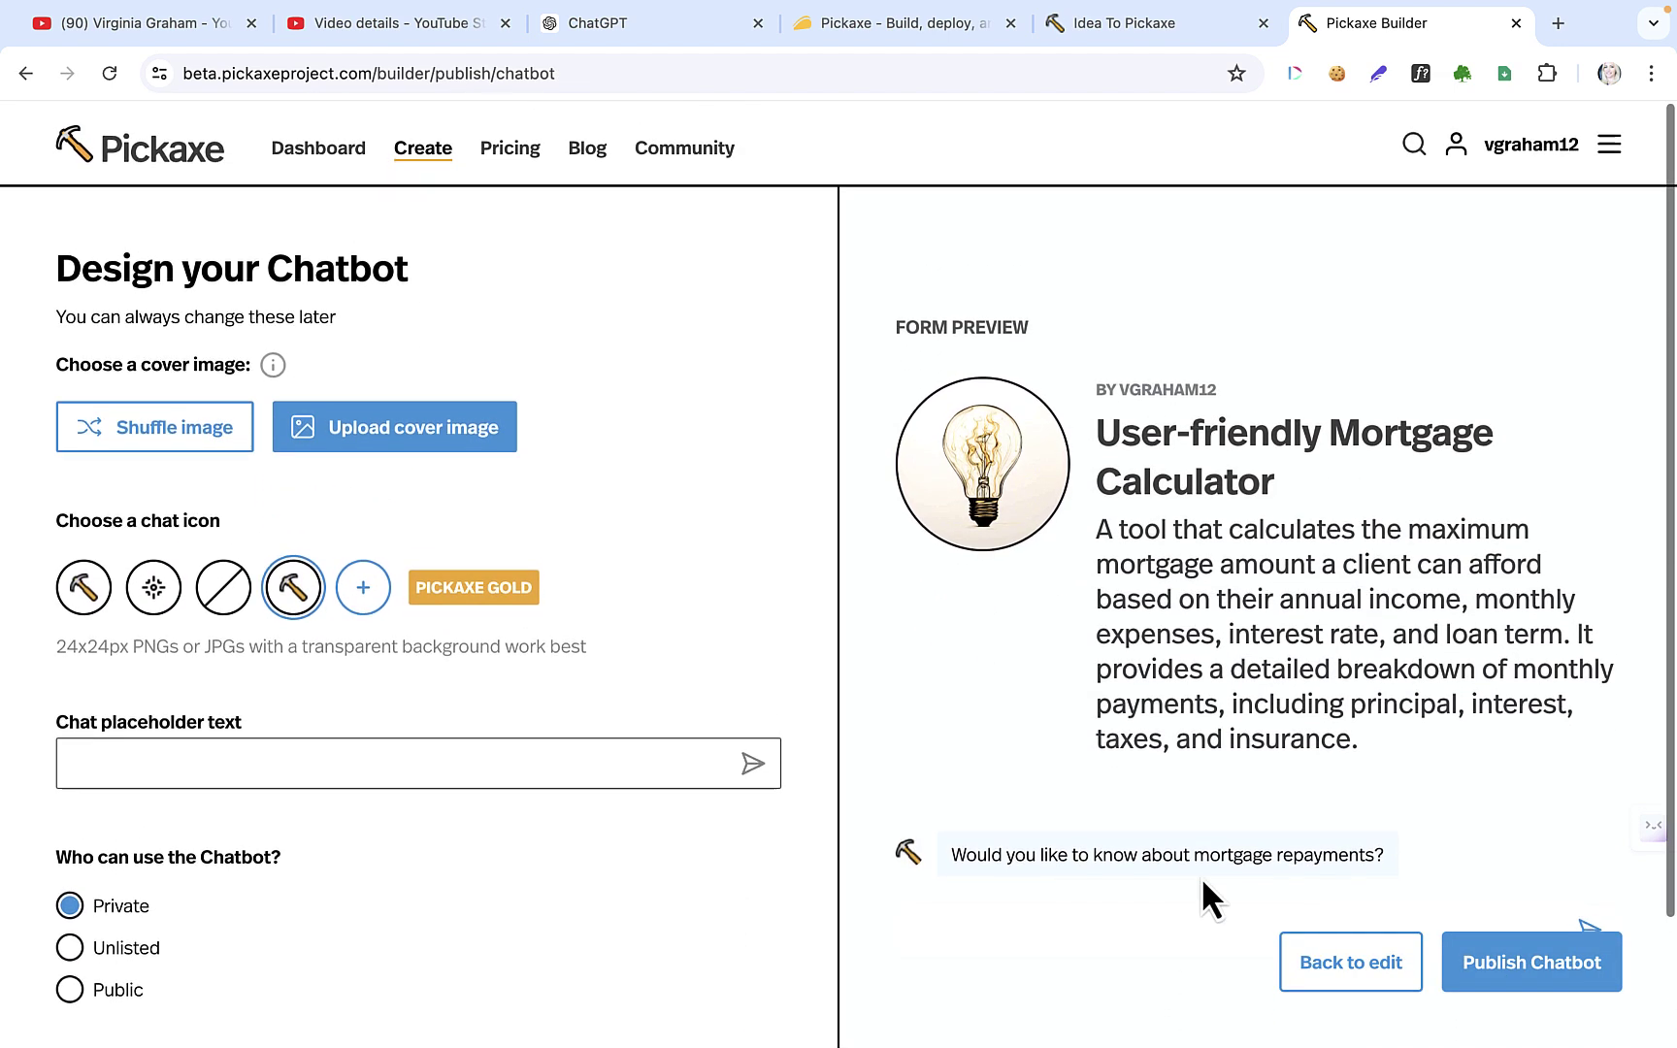
{"action": "left_click", "coordinate": [1517, 971]}
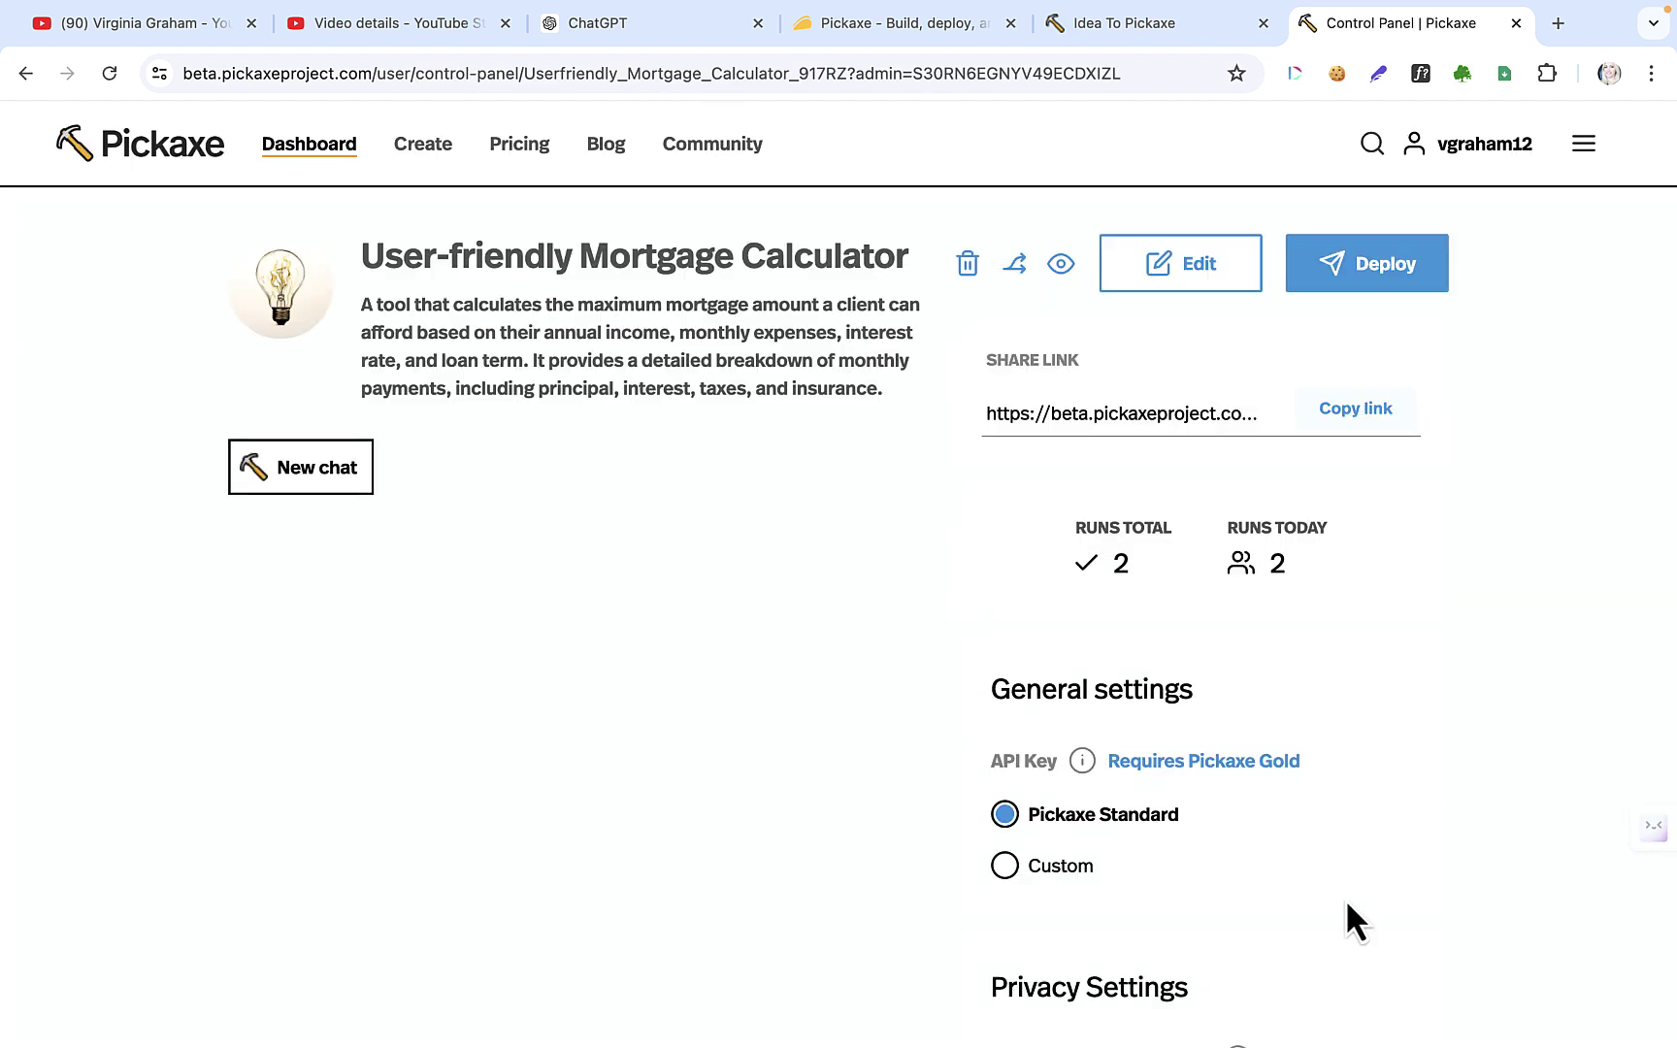
- Switch General settings to Custom, paste the API key and save it
{"action": "left_click", "coordinate": [1007, 869]}
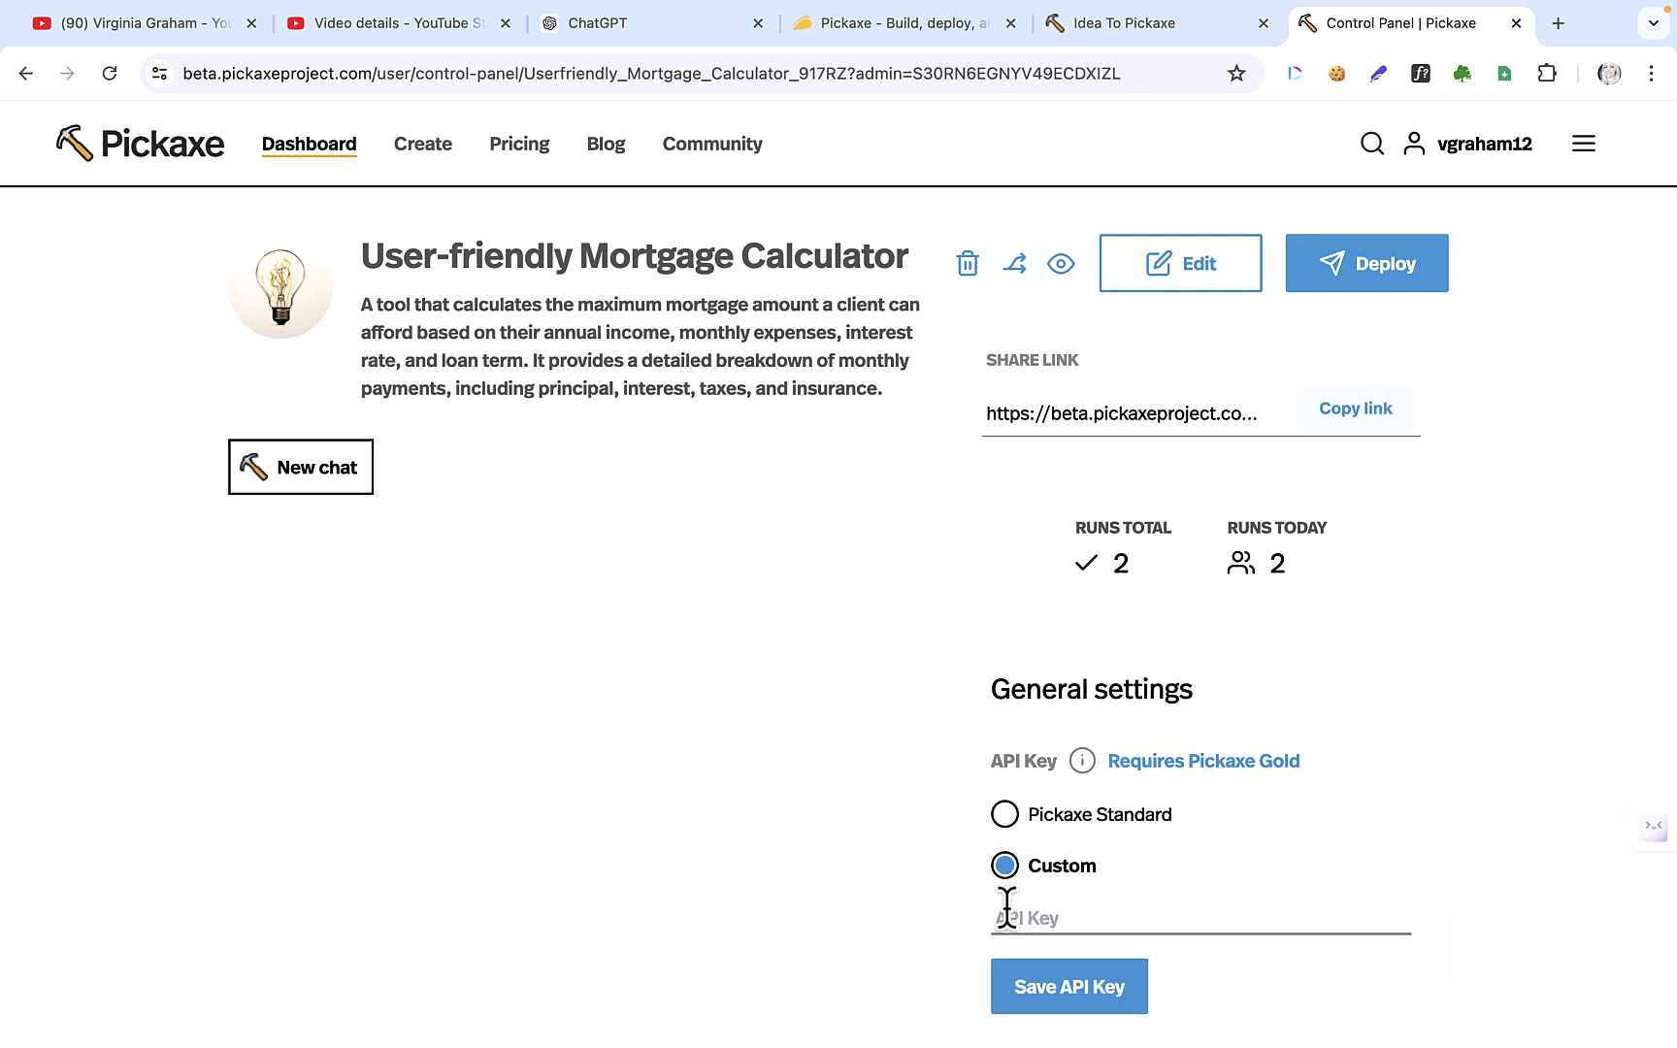
{"action": "left_click", "coordinate": [1006, 908]}
{"action": "key", "text": "ctrl+v"}
{"action": "key", "text": "Return"}
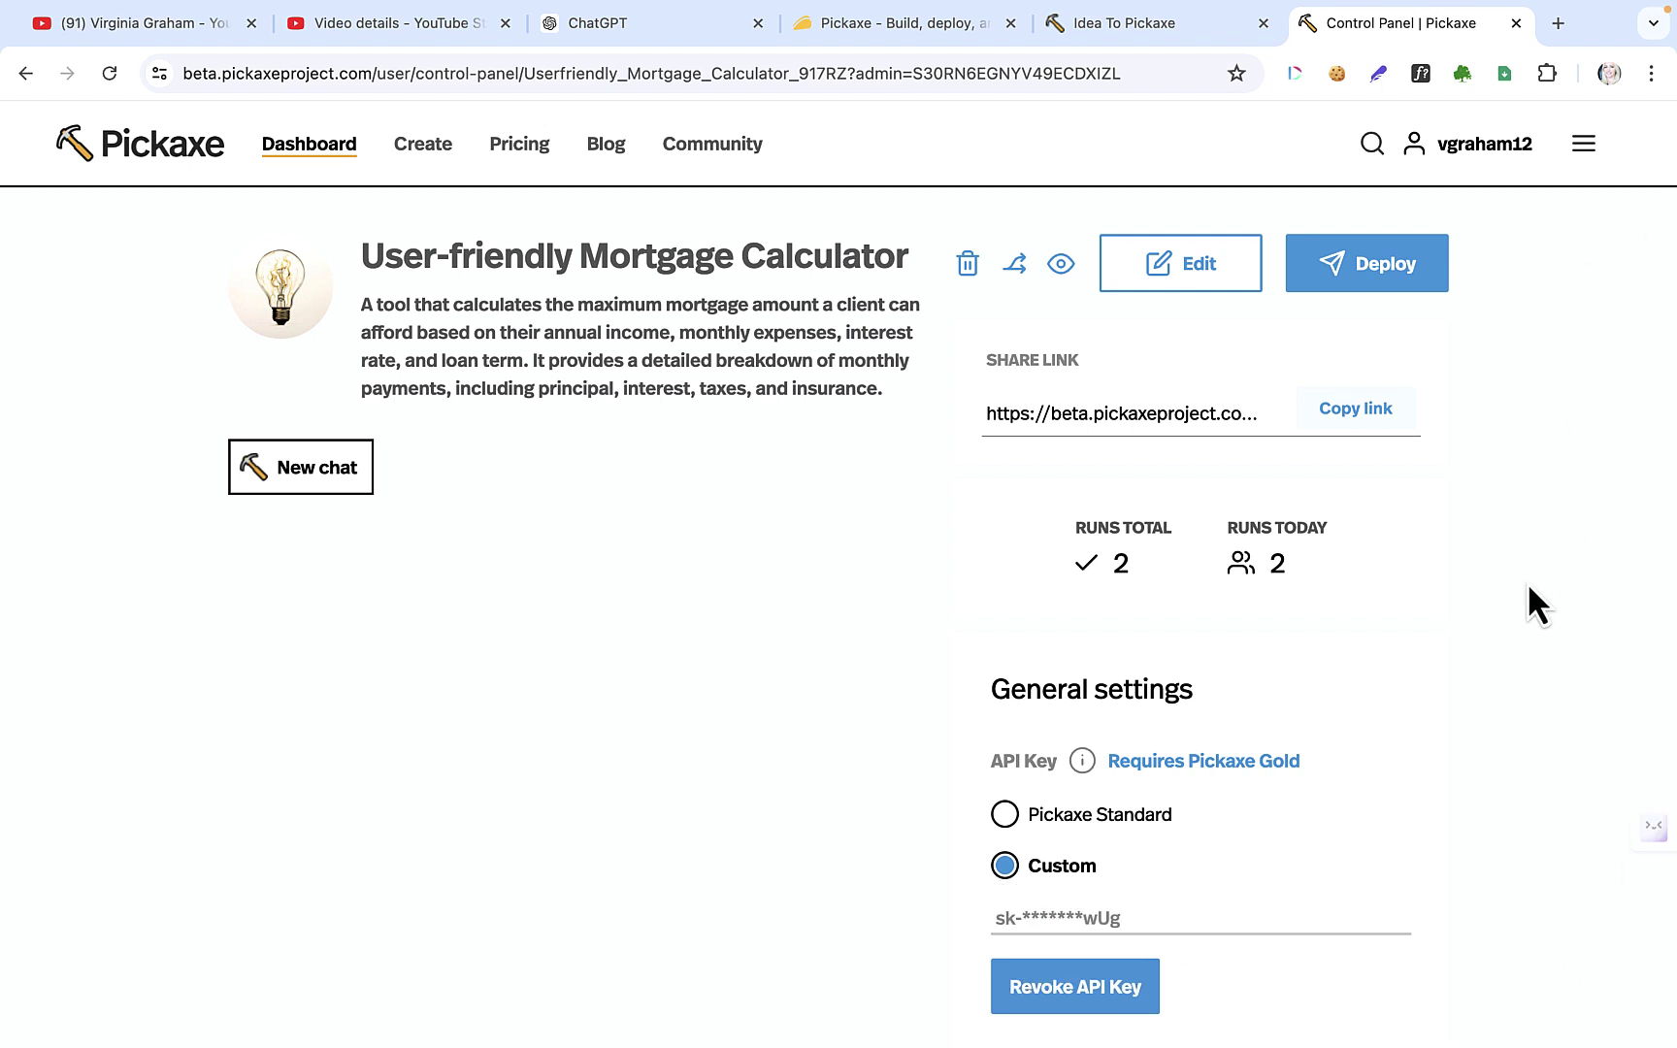
{"action": "scroll", "coordinate": [1226, 998], "scroll_direction": "down", "scroll_amount": 2}
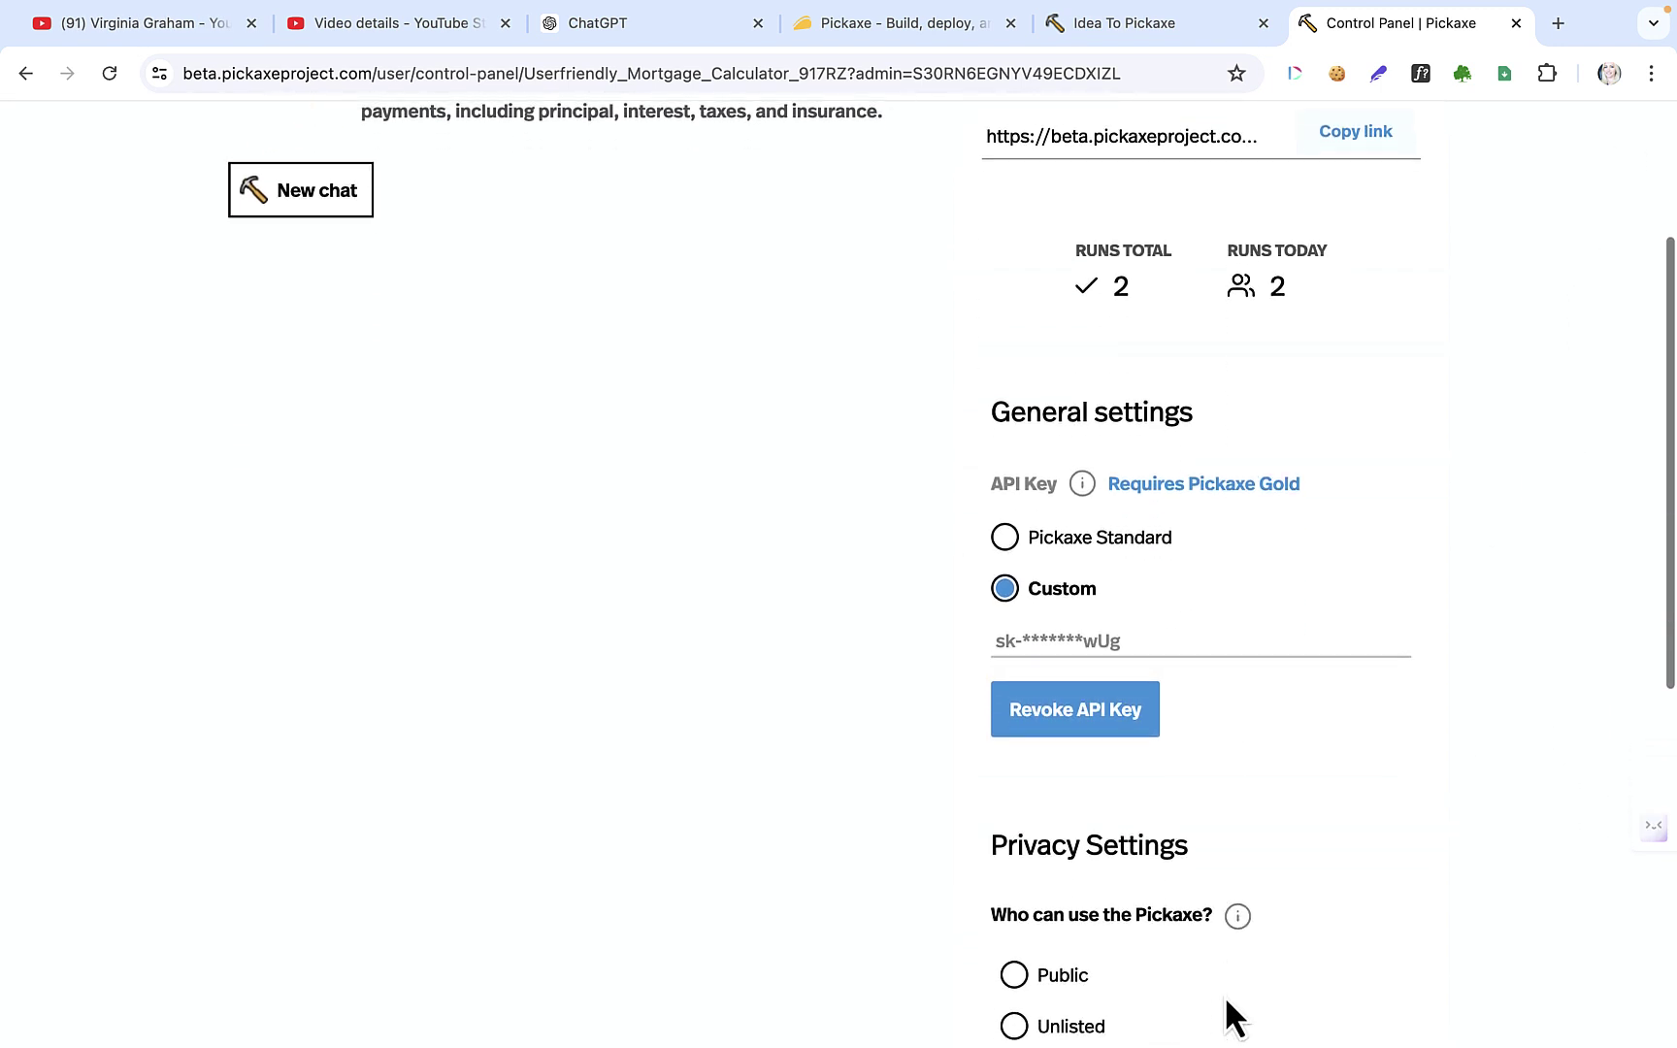
{"action": "scroll", "coordinate": [1226, 999], "scroll_direction": "down", "scroll_amount": 7}
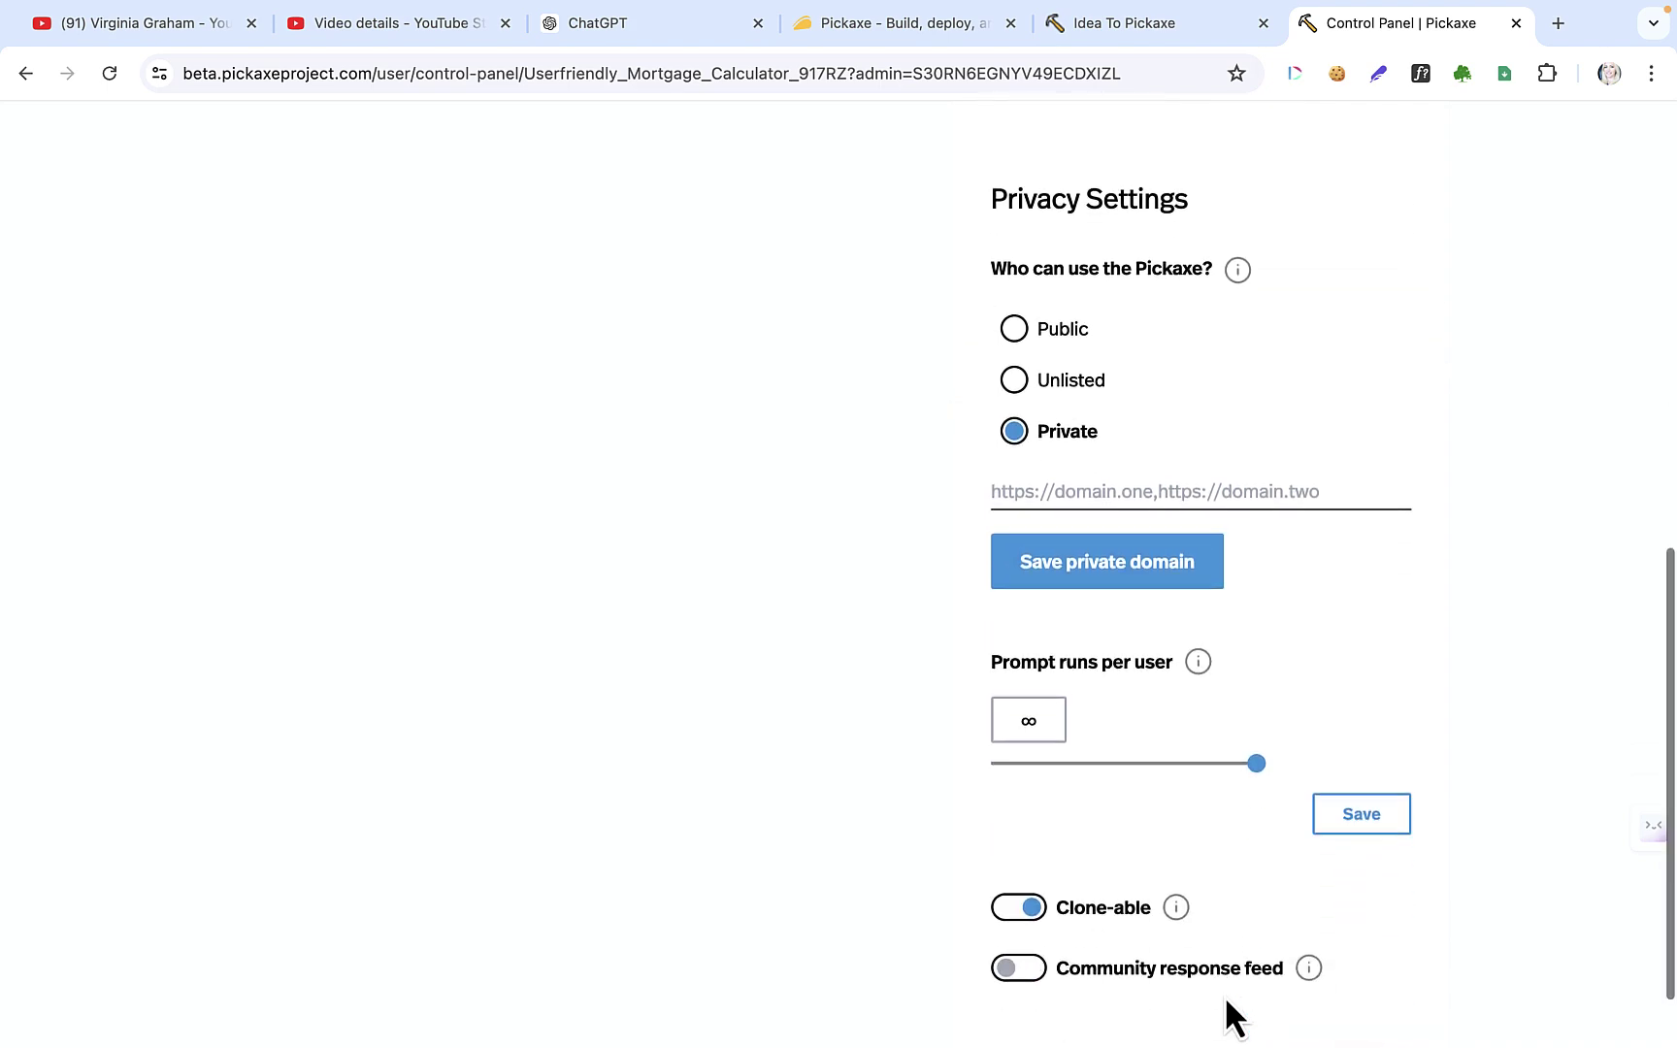
{"action": "scroll", "coordinate": [1224, 995], "scroll_direction": "up", "scroll_amount": 8}
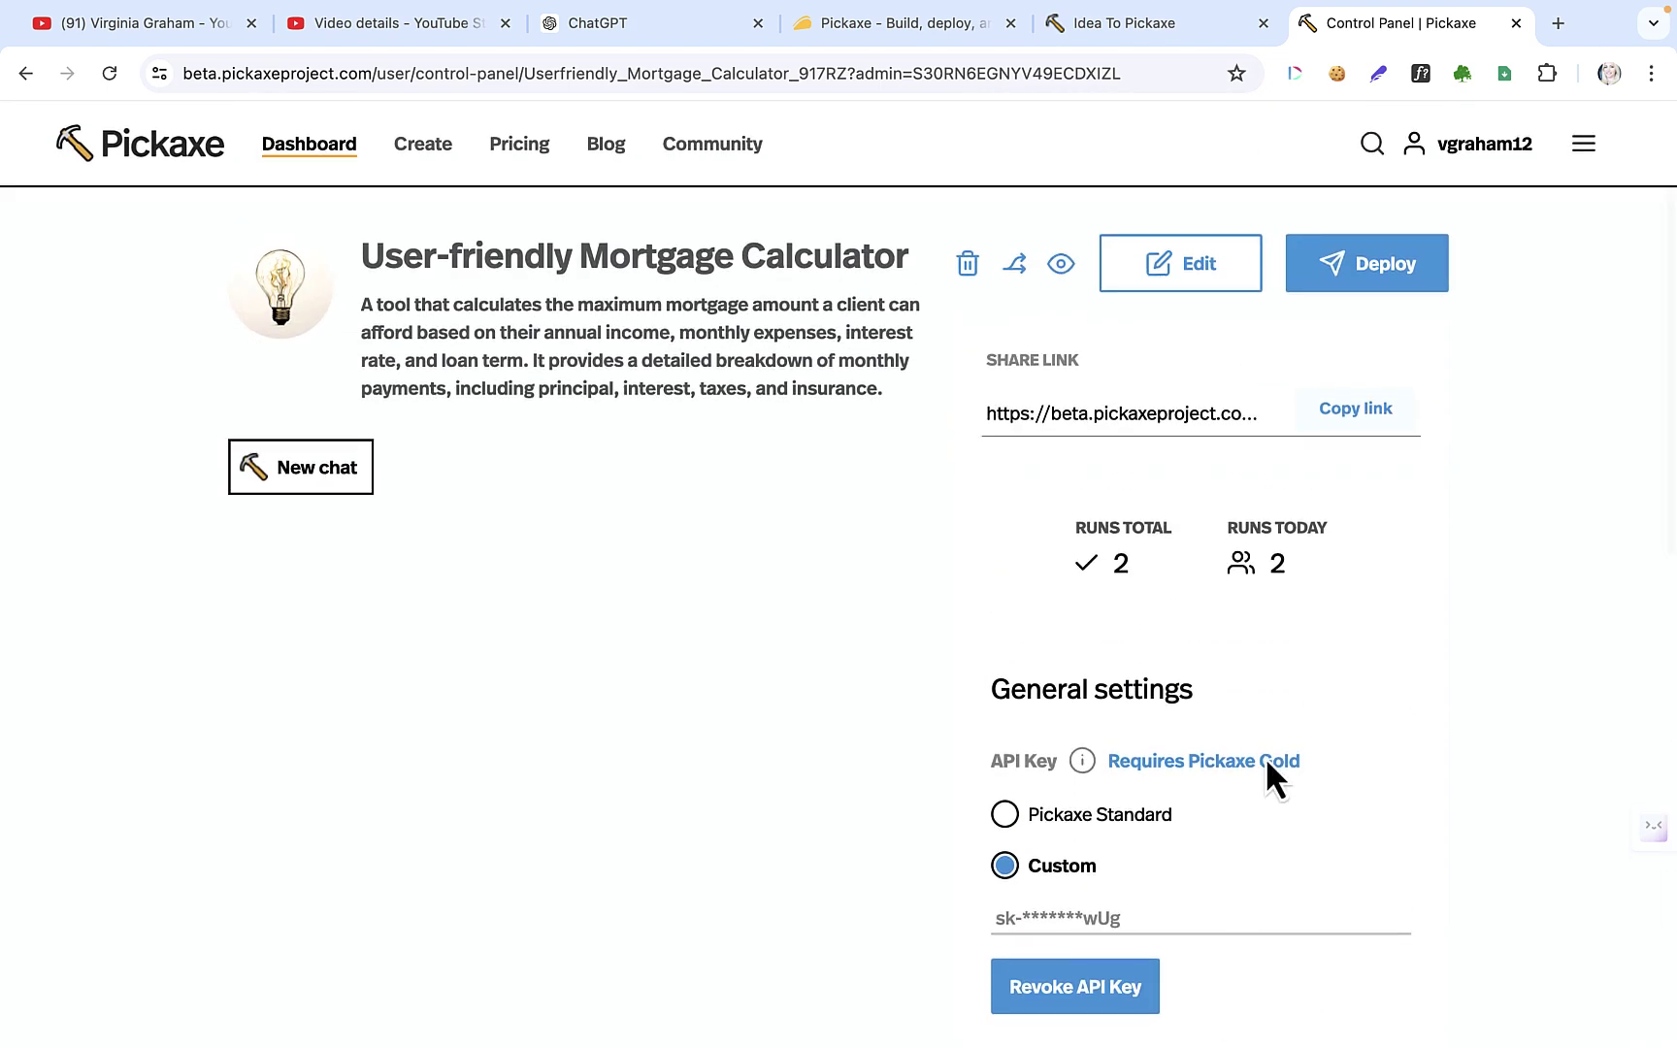
- Copy the mortgage calculator's share link from the Deploy options and Share Link section
{"action": "left_click", "coordinate": [1363, 274]}
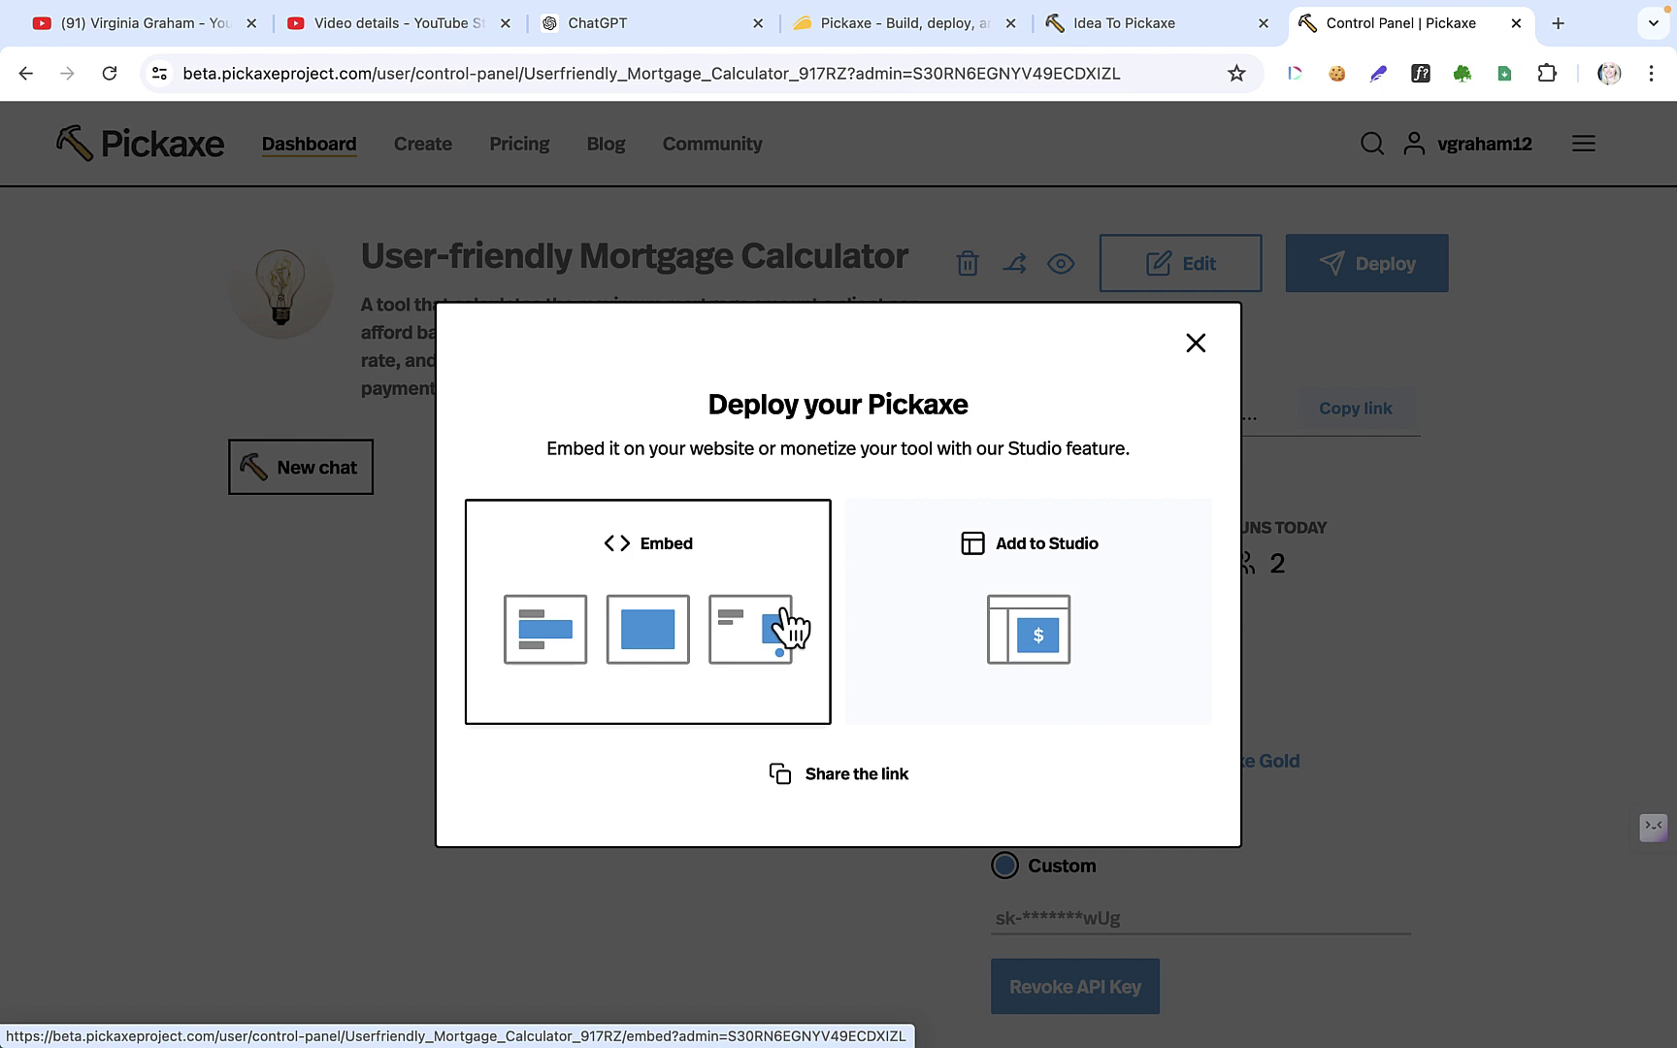
{"action": "left_click", "coordinate": [860, 774]}
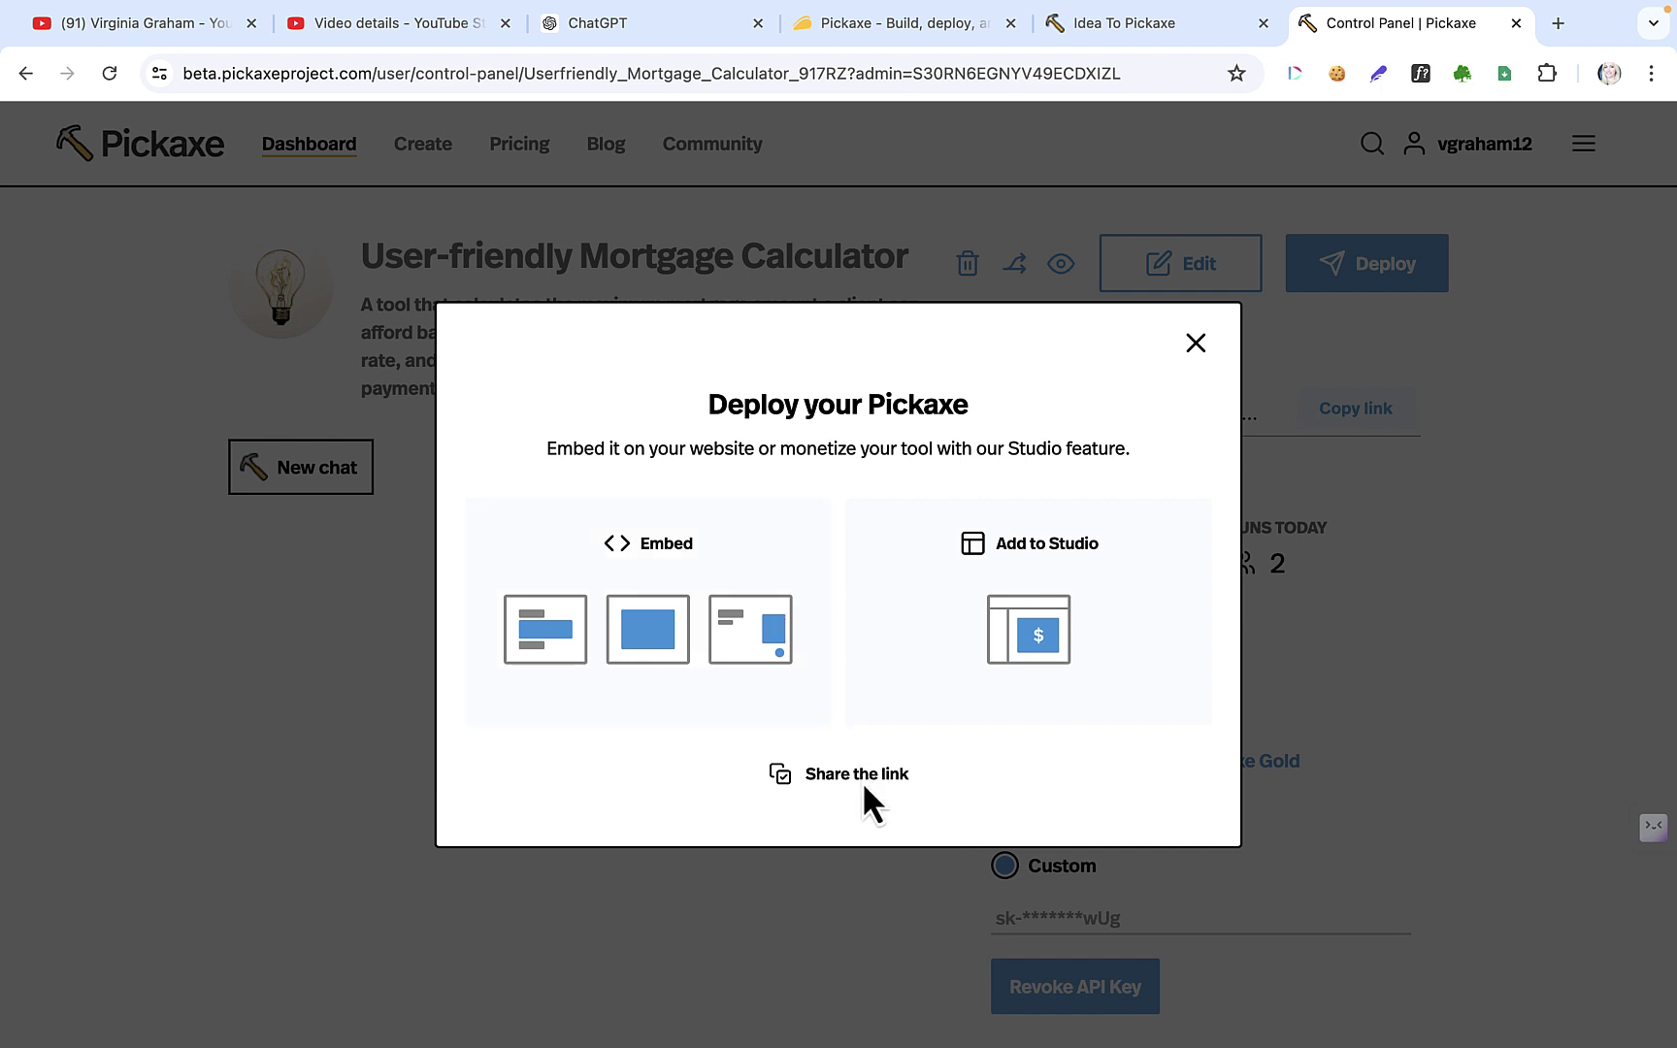
{"action": "left_click", "coordinate": [1196, 344]}
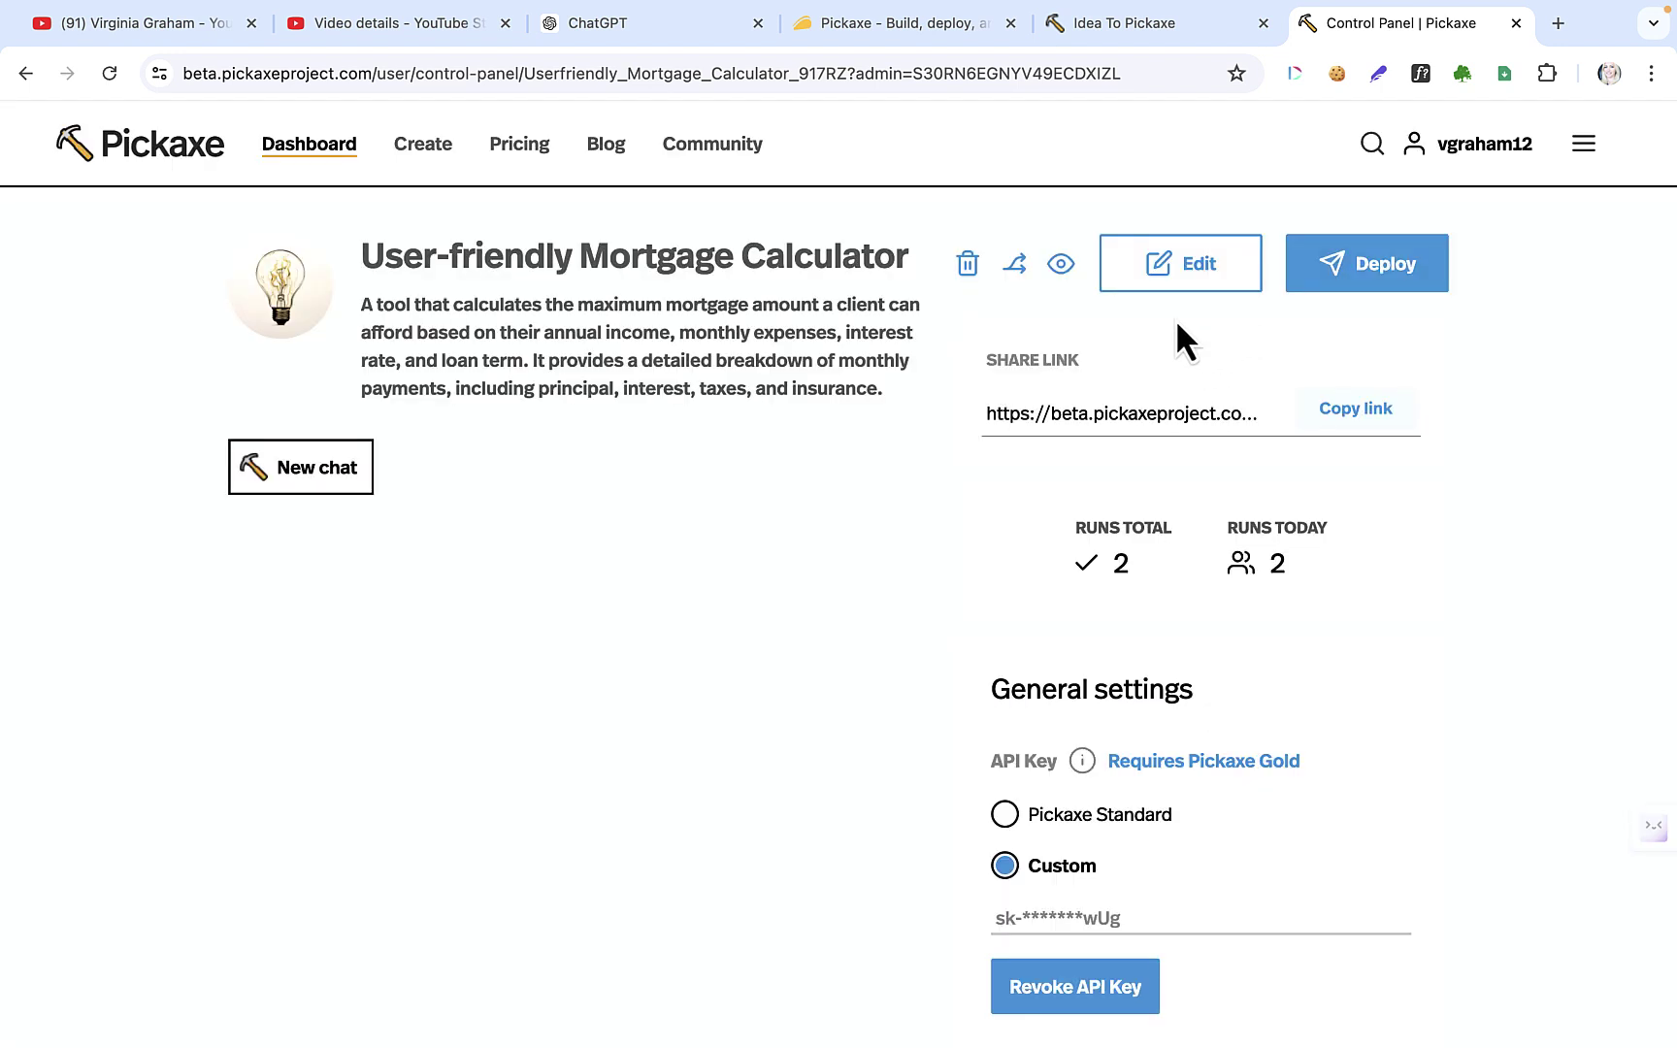
{"action": "left_click", "coordinate": [1368, 409]}
- Paste the share link into a new browser tab and load the public chat page
{"action": "left_click", "coordinate": [1556, 22]}
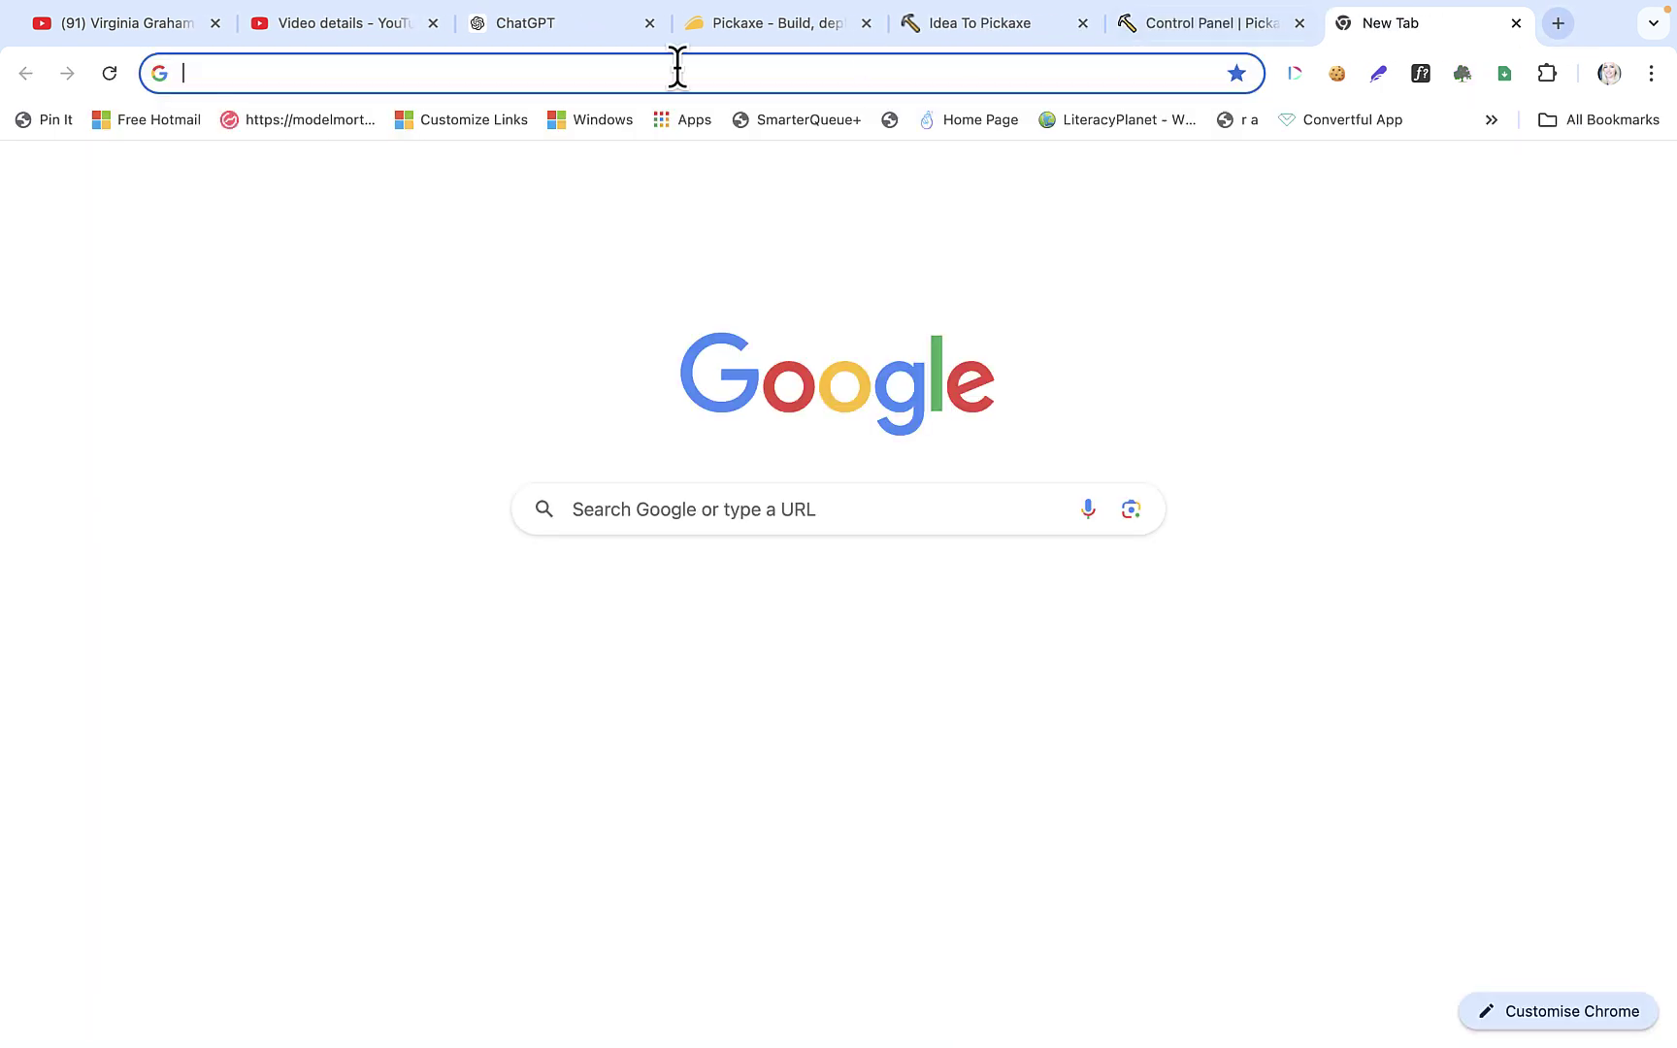
{"action": "left_click", "coordinate": [384, 66]}
{"action": "key", "text": "super+v"}
{"action": "key", "text": "Return"}
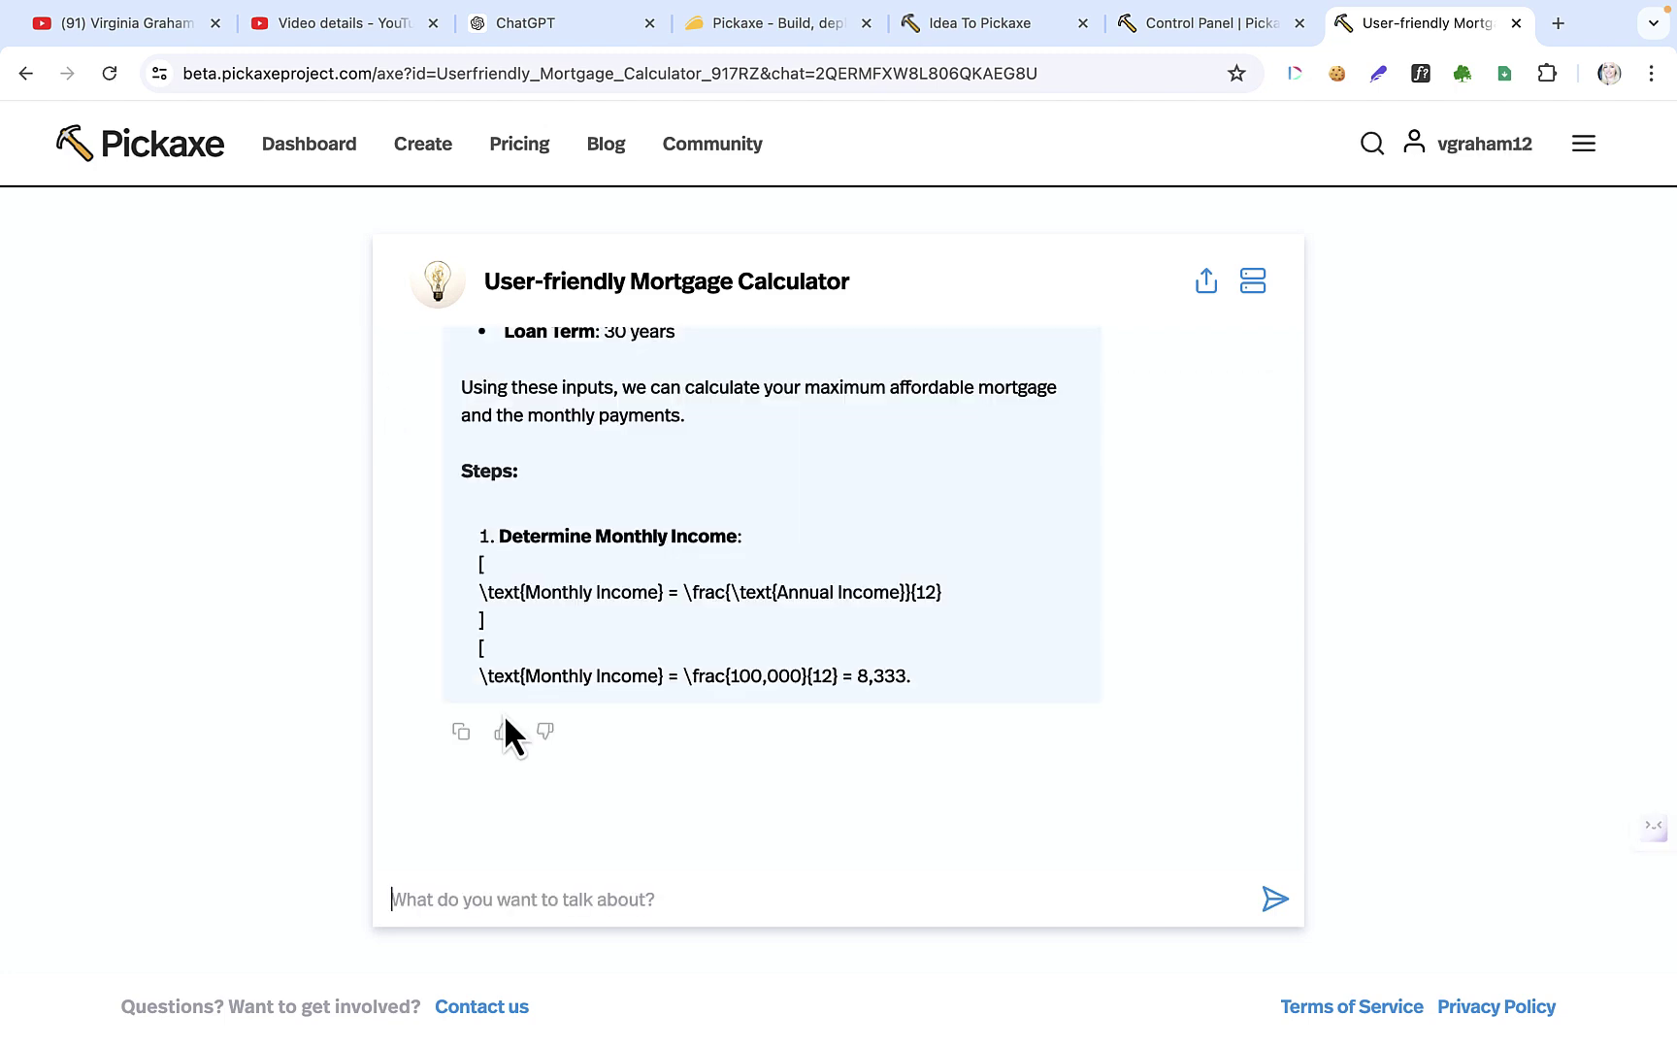
{"action": "scroll", "coordinate": [503, 712], "scroll_direction": "up", "scroll_amount": 6}
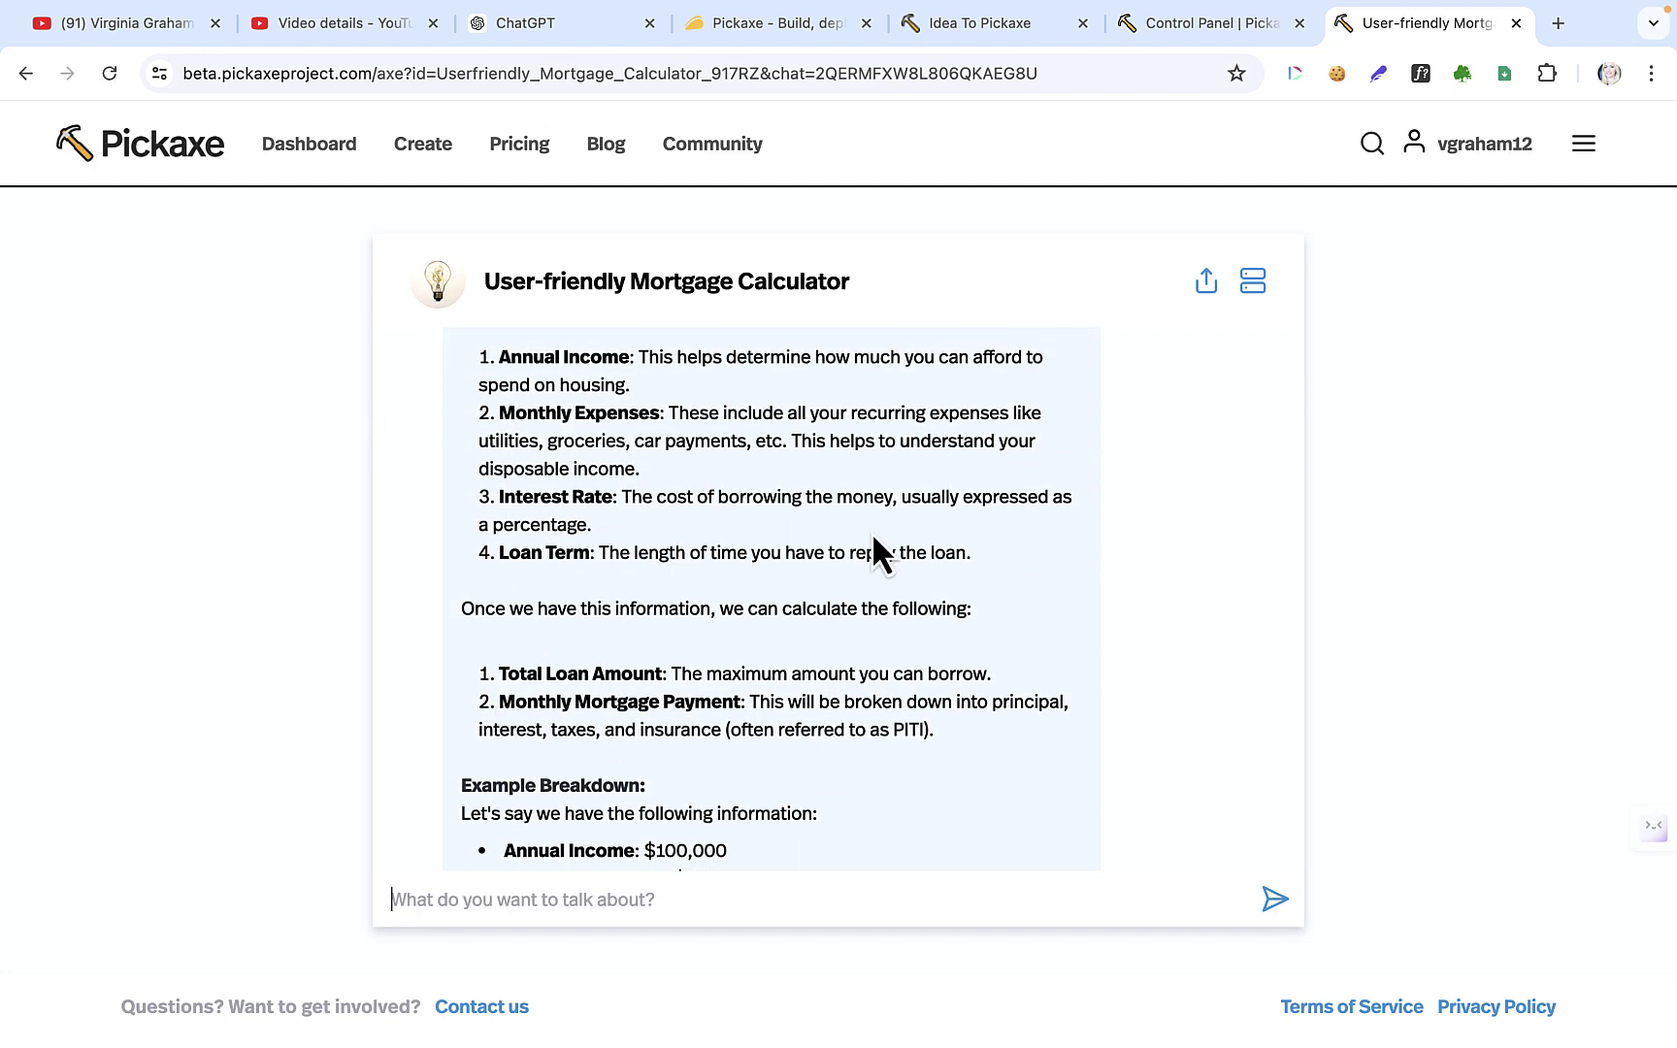